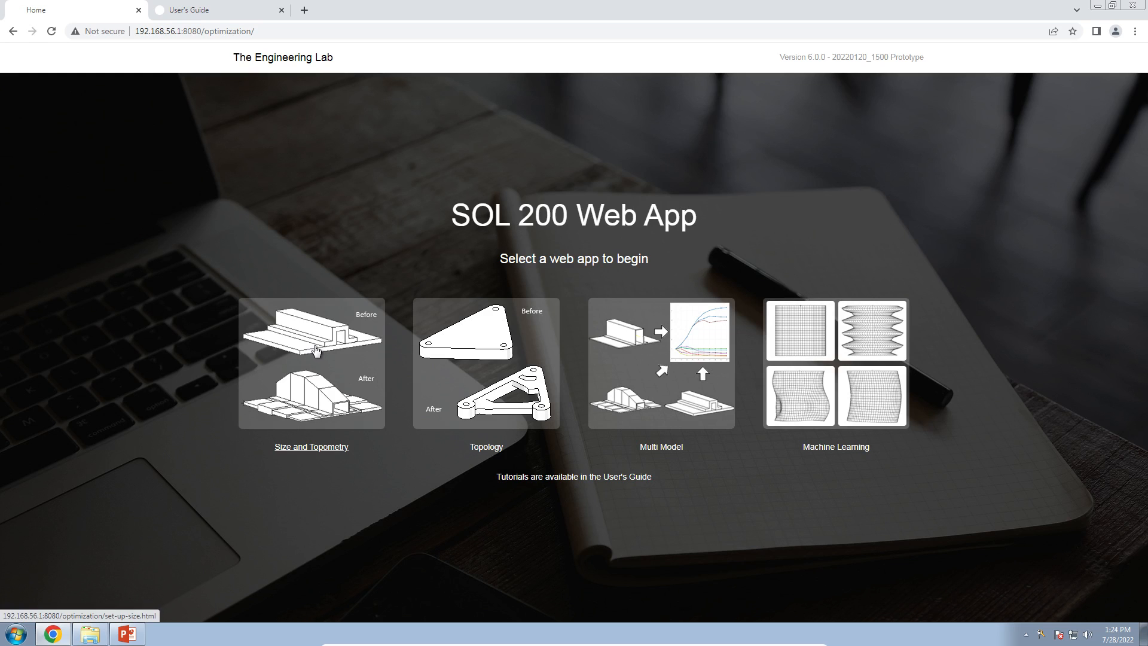
# - Open the Beams Viewer from the results apps of the Size and Topometry web app
pyautogui.click(316, 350)
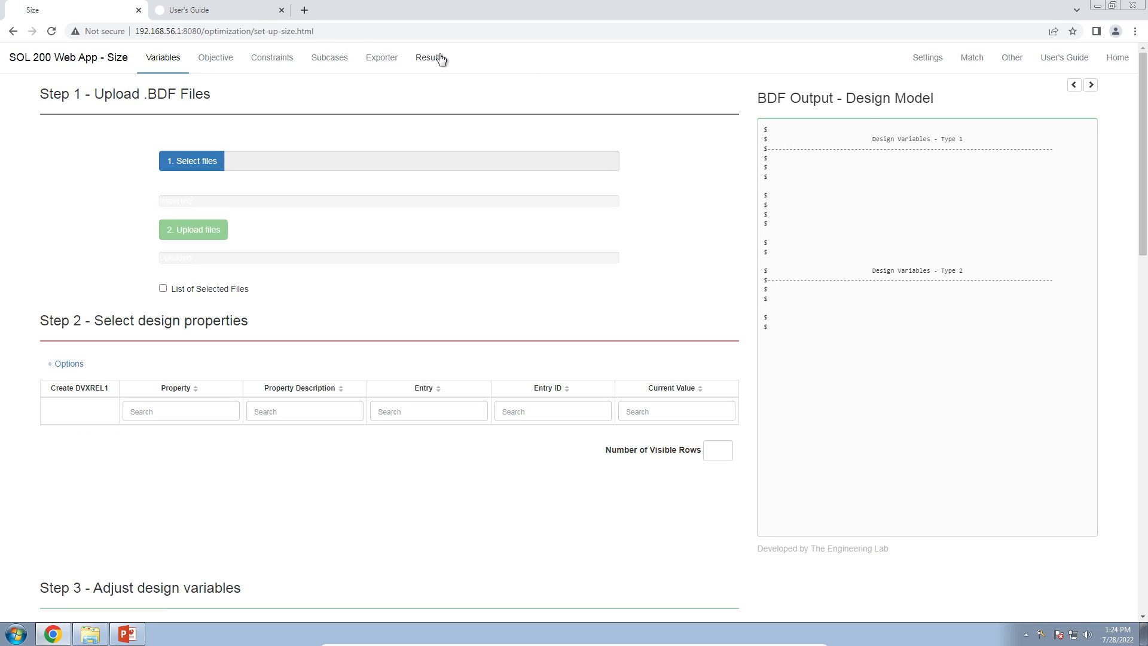
pyautogui.click(440, 58)
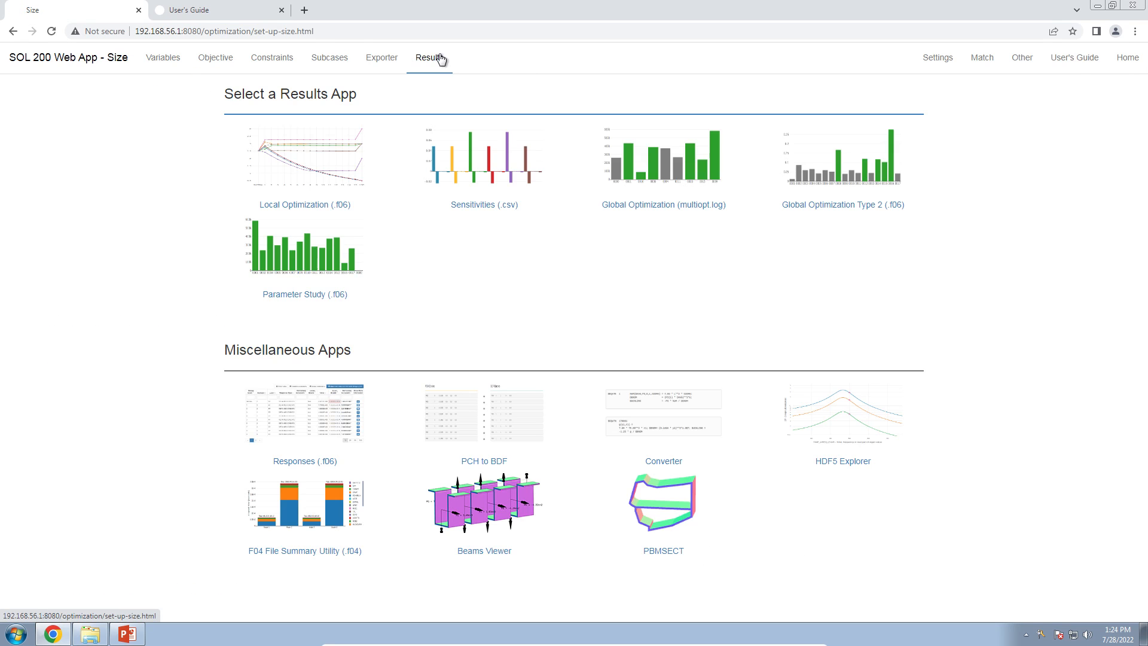
pyautogui.click(499, 492)
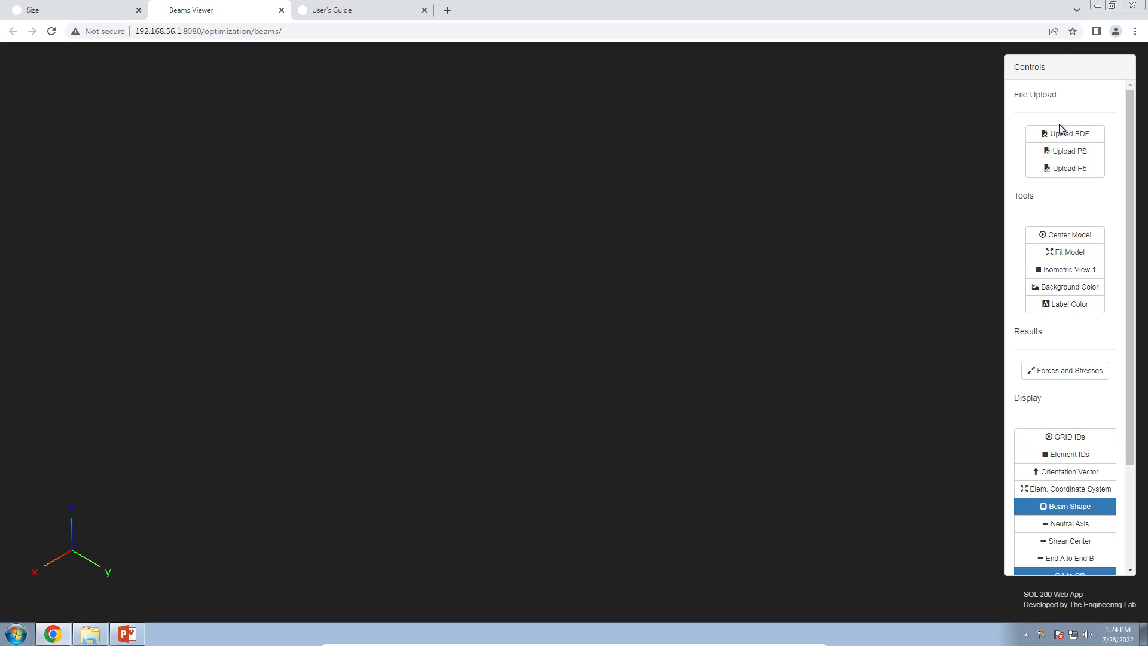
# - Upload examples_of_abcs.bdf to the Beams Viewer as the BDF file and close the upload form
pyautogui.click(1060, 134)
pyautogui.click(495, 135)
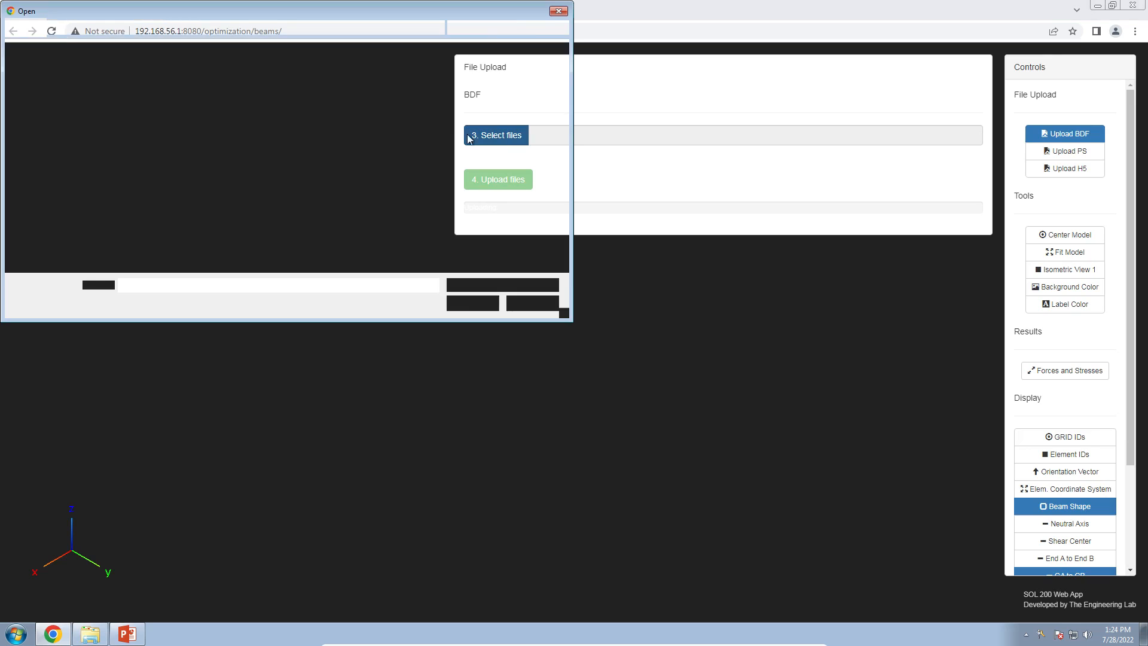
pyautogui.click(52, 95)
pyautogui.doubleClick(128, 87)
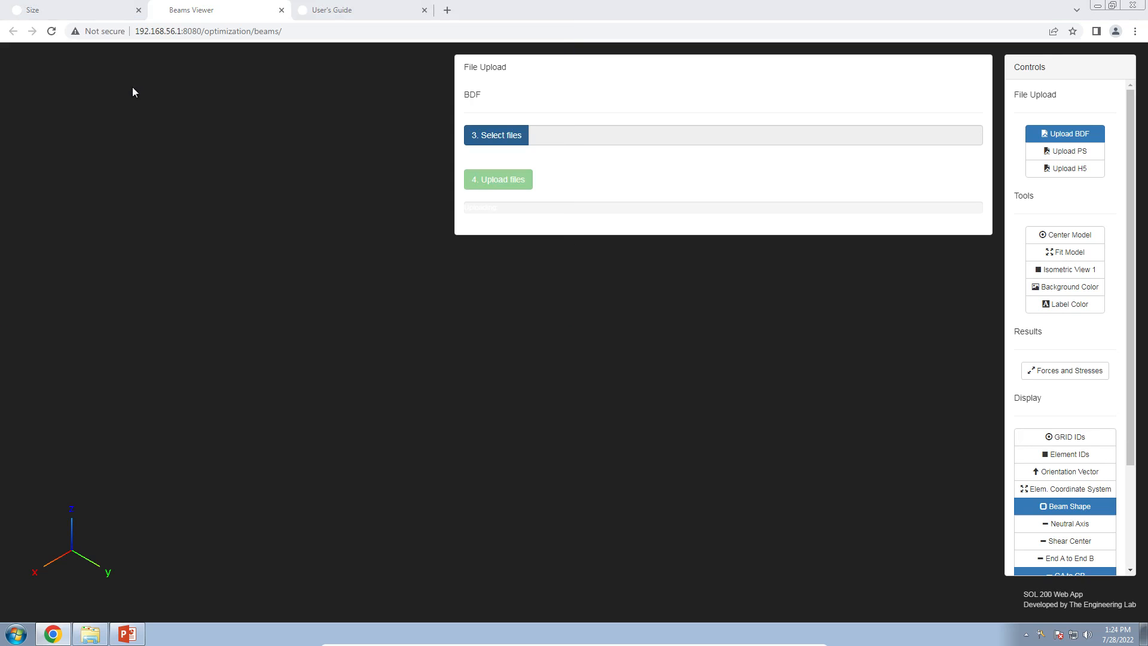
pyautogui.click(486, 181)
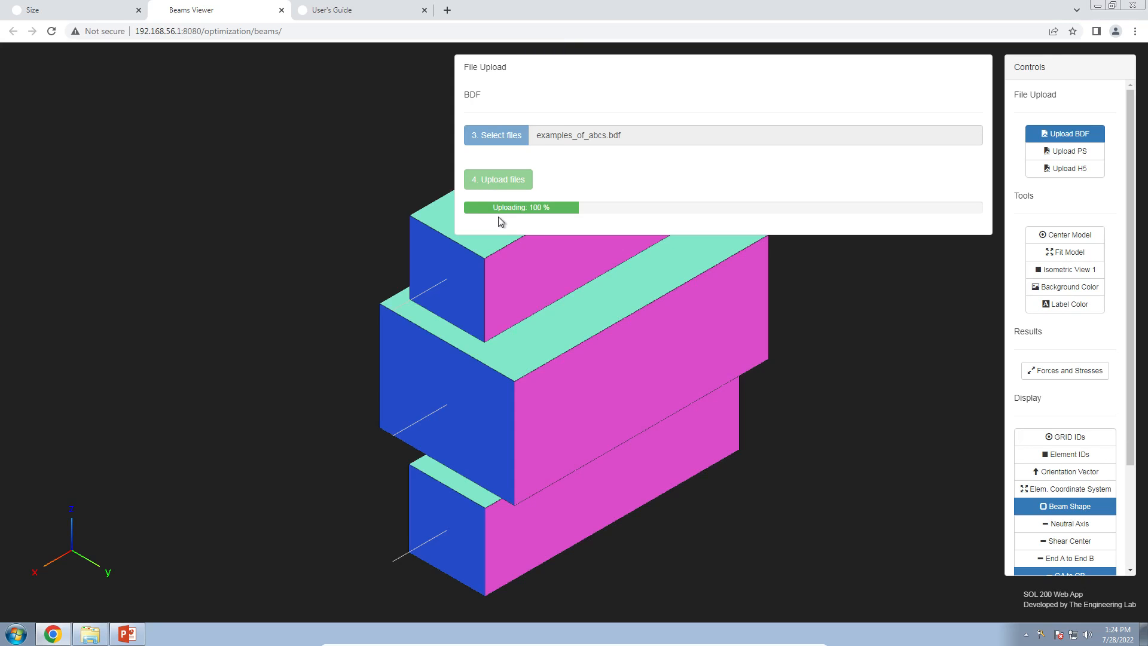
pyautogui.click(1073, 134)
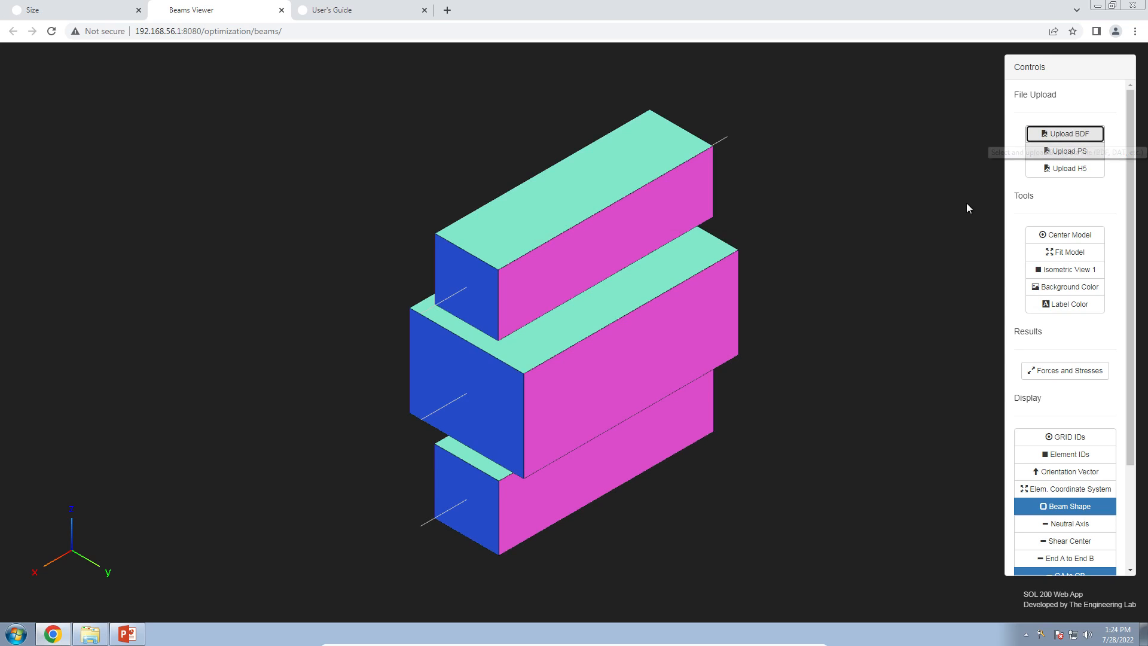
# - Display the GRID IDs on the three beams and inspect the beam ends up close
pyautogui.moveTo(595, 382)
pyautogui.mouseDown()
pyautogui.moveTo(561, 260)
pyautogui.moveTo(582, 217)
pyautogui.moveTo(645, 217)
pyautogui.moveTo(657, 171)
pyautogui.moveTo(590, 217)
pyautogui.moveTo(600, 270)
pyautogui.mouseUp()
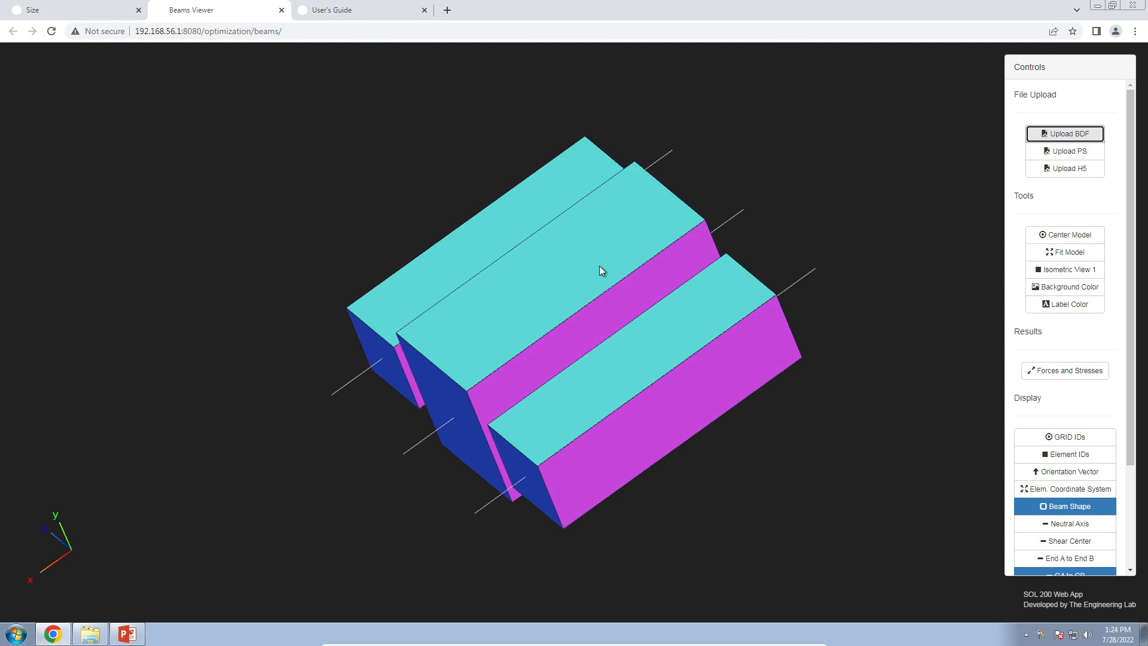
pyautogui.click(1085, 440)
pyautogui.moveTo(640, 417); pyautogui.dragTo(581, 458)
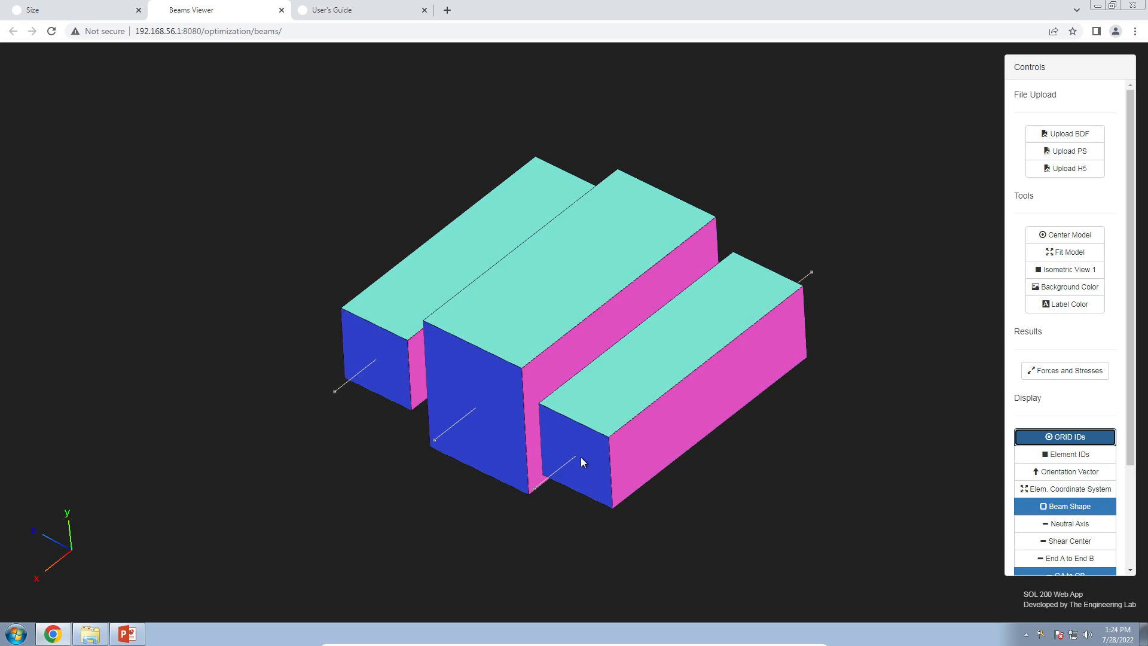
pyautogui.scroll(6, 601, 461)
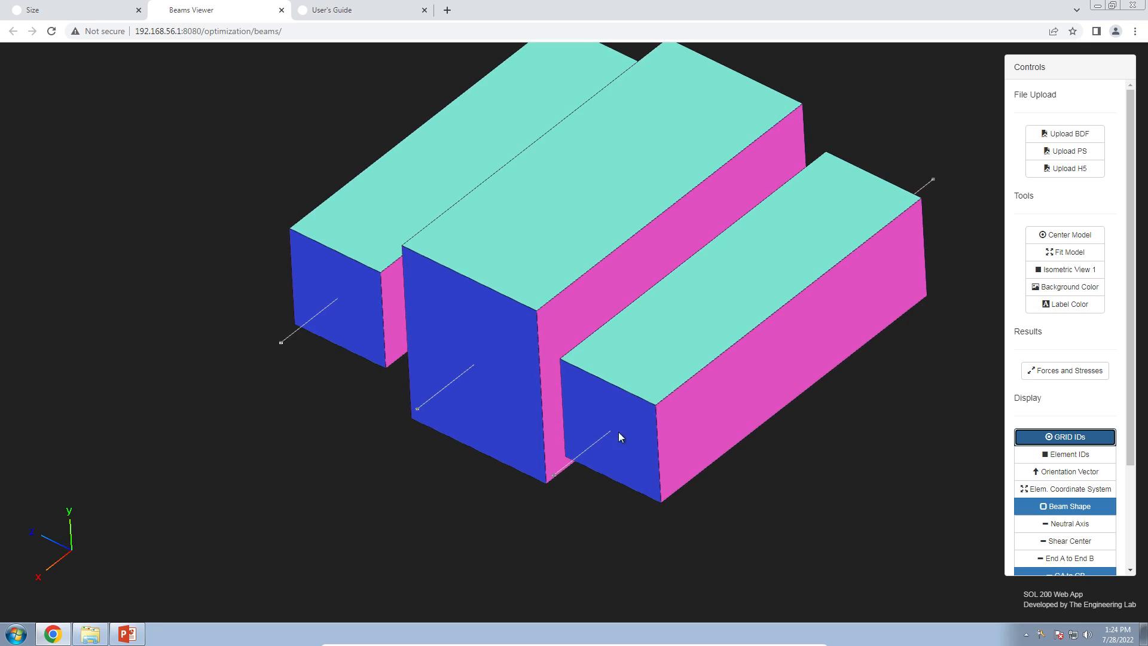
pyautogui.moveTo(582, 449)
pyautogui.mouseDown()
pyautogui.moveTo(623, 383)
pyautogui.moveTo(651, 389)
pyautogui.moveTo(643, 407)
pyautogui.moveTo(574, 442)
pyautogui.mouseUp()
# - Open examples_of_abcs.bdf from the Downloads folder in Notepad++ and decline the program update
pyautogui.click(83, 632)
pyautogui.doubleClick(419, 259)
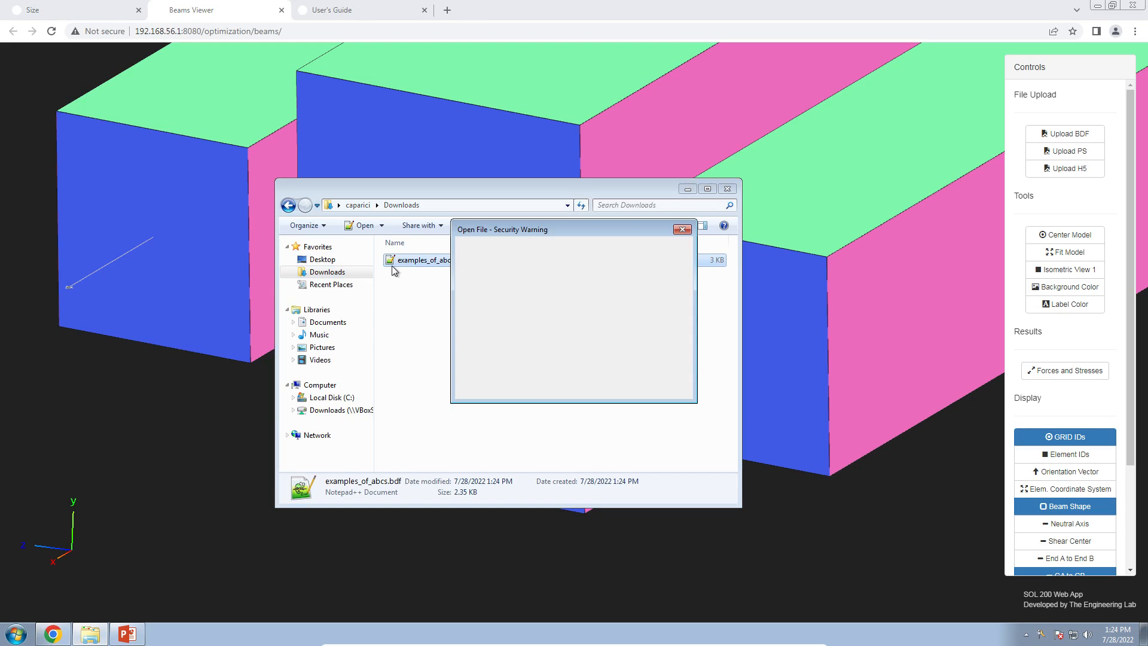
pyautogui.click(607, 328)
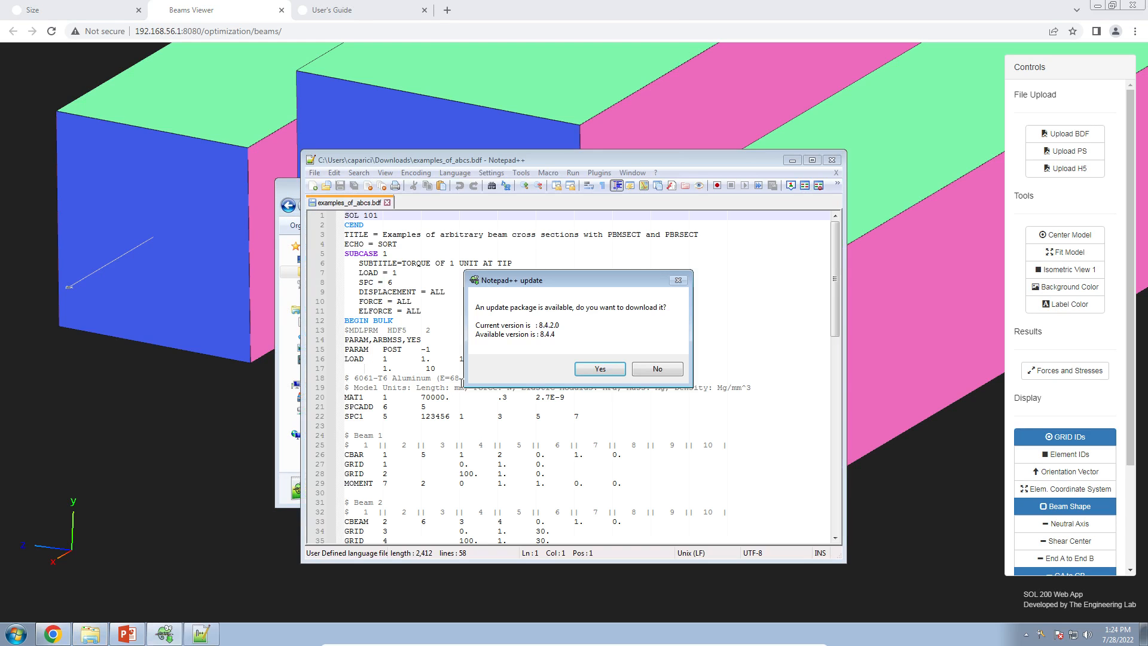
pyautogui.click(658, 369)
pyautogui.click(502, 369)
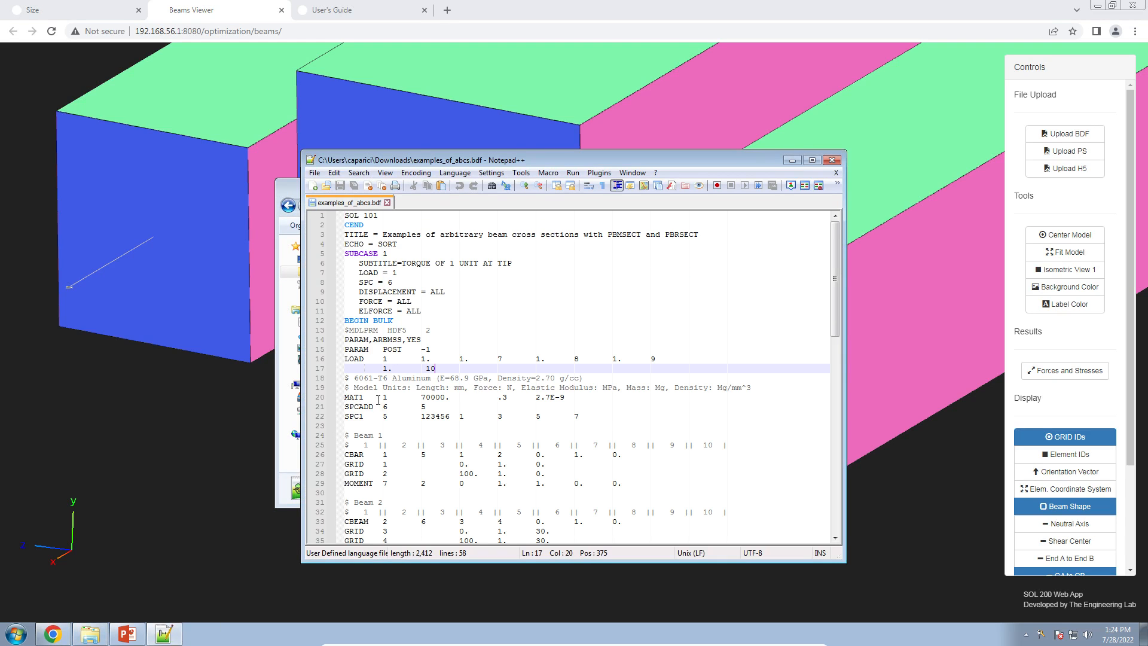
# - Examine the beam definitions and the PBAR and PBEAM property entries in the maximized BDF file
pyautogui.scroll(-3, 503, 368)
pyautogui.doubleClick(528, 162)
pyautogui.scroll(-1, 190, 388)
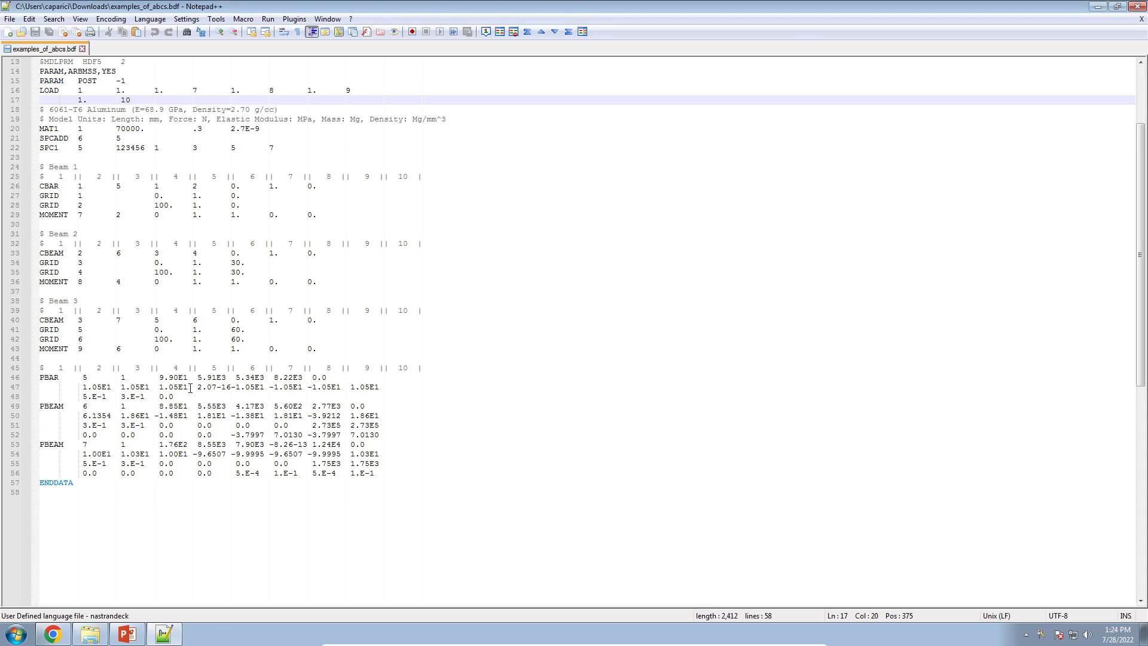
pyautogui.moveTo(41, 378); pyautogui.dragTo(96, 483)
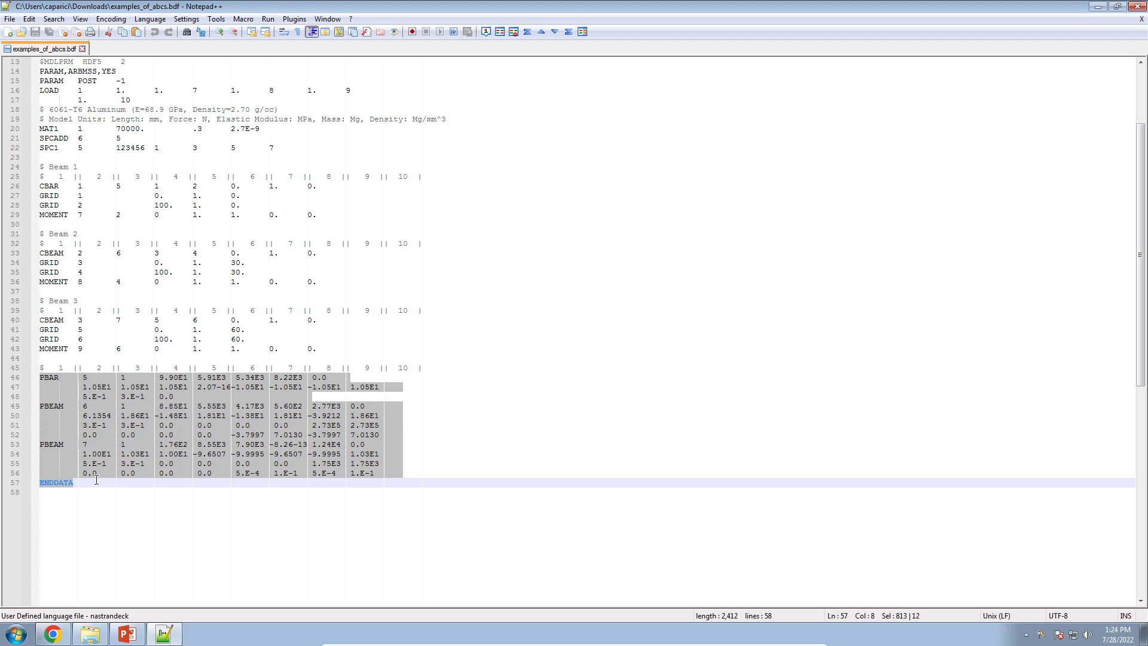
pyautogui.scroll(4, 96, 478)
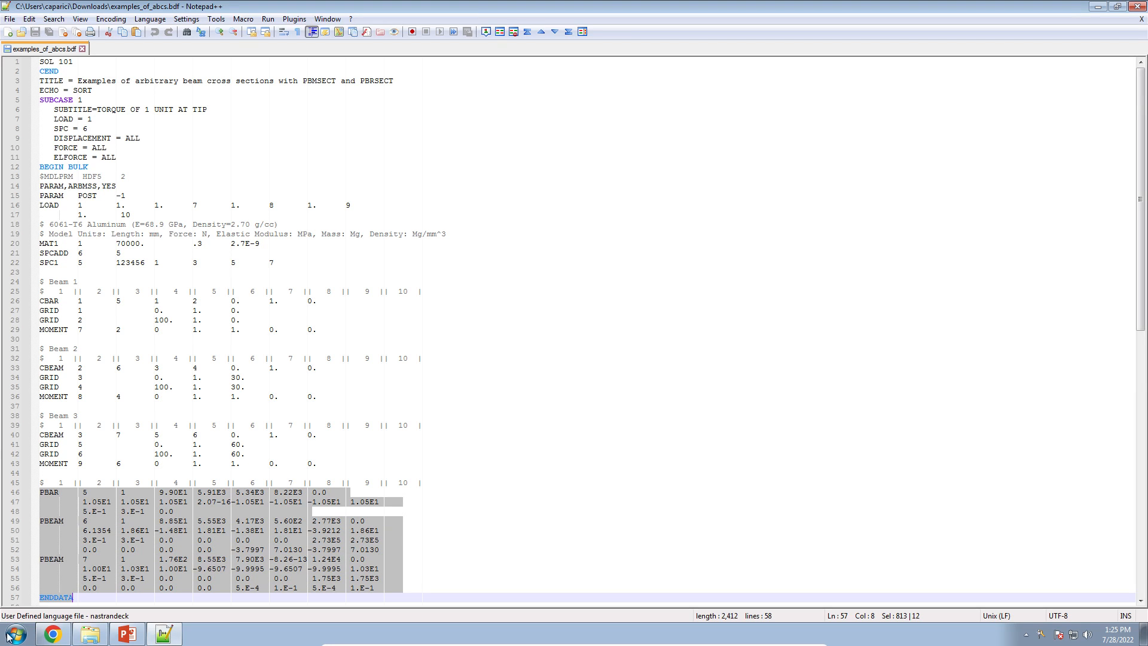
# - Switch to Chrome, open the PBMSECT app from the results page and upload examples_of_abcs.bdf to it
pyautogui.click(52, 635)
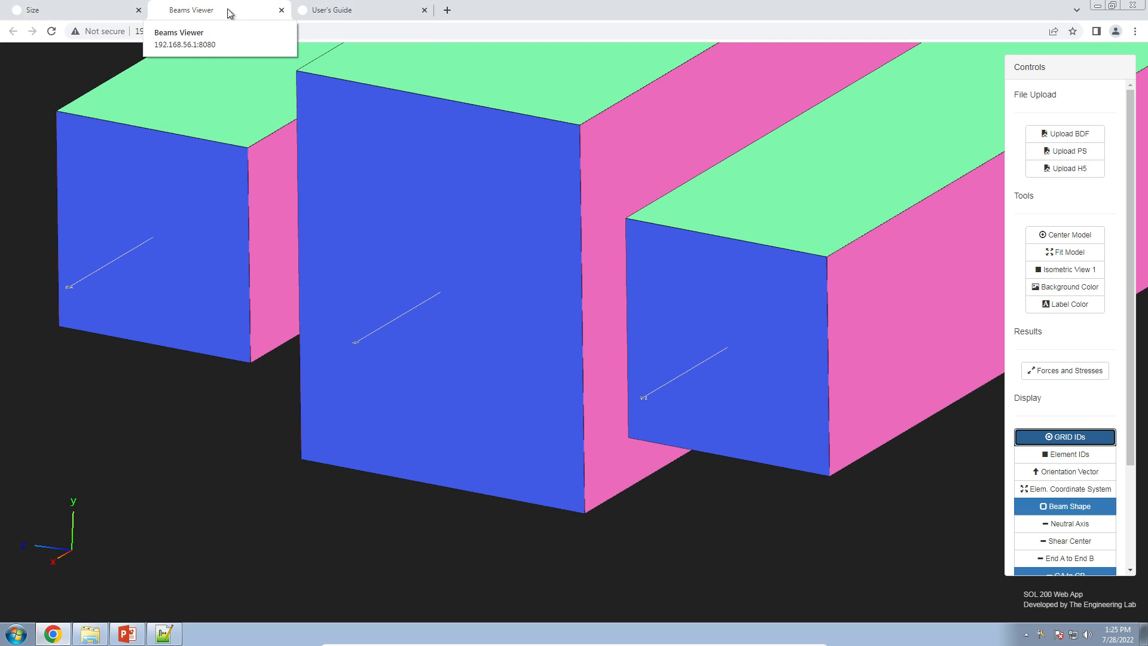
pyautogui.click(116, 11)
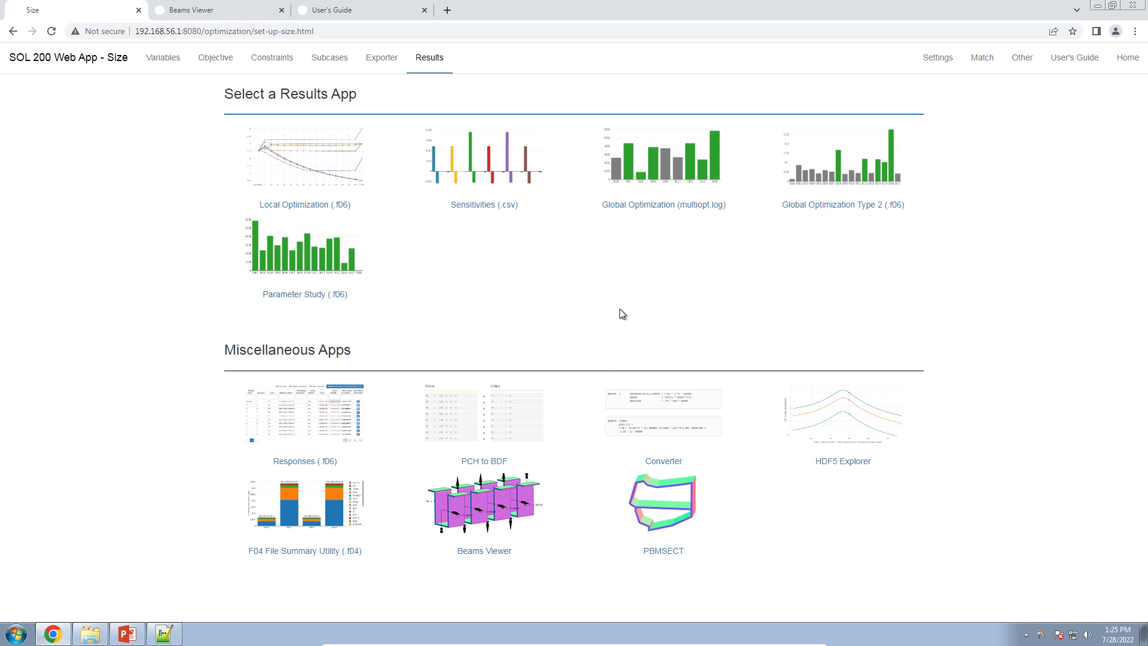
pyautogui.click(670, 524)
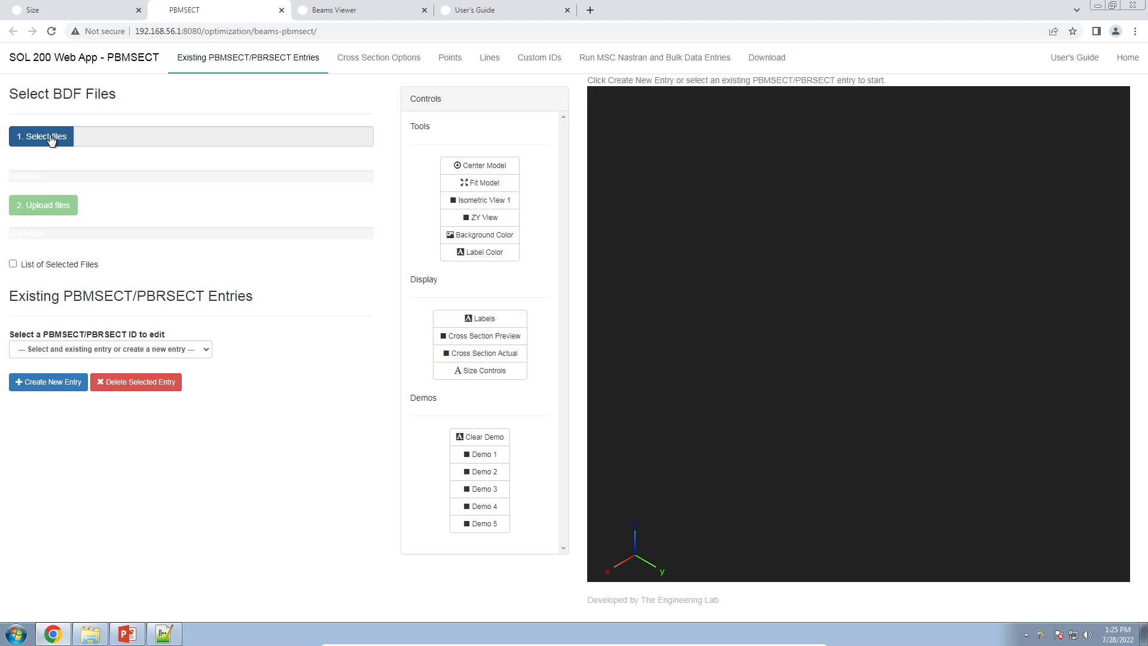
pyautogui.click(51, 138)
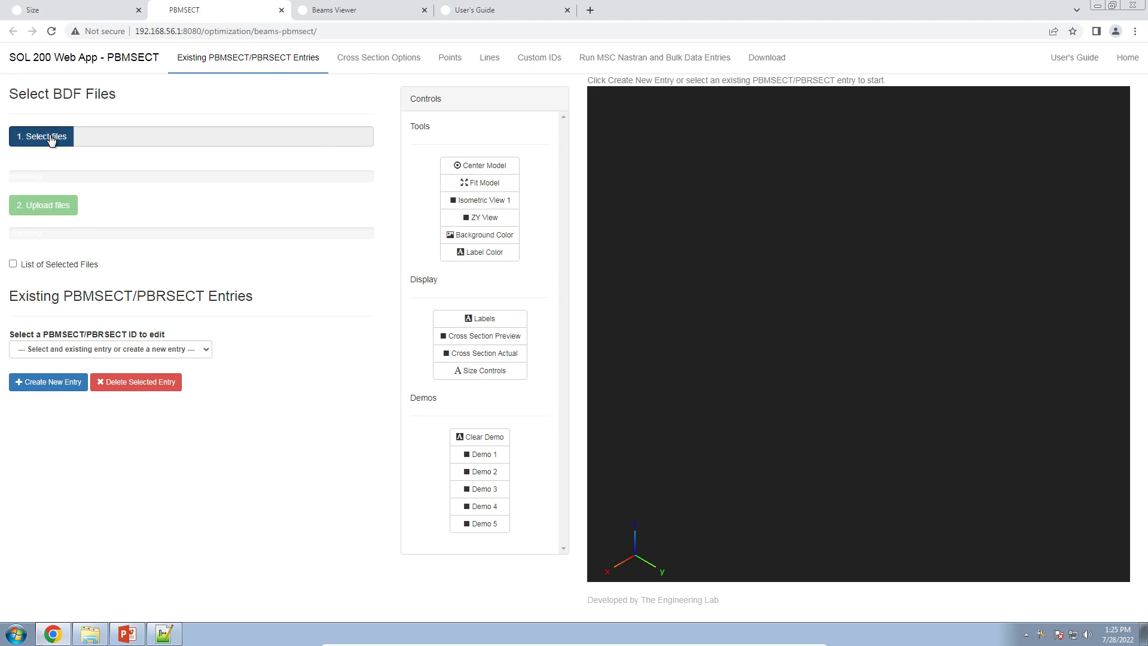
pyautogui.doubleClick(154, 84)
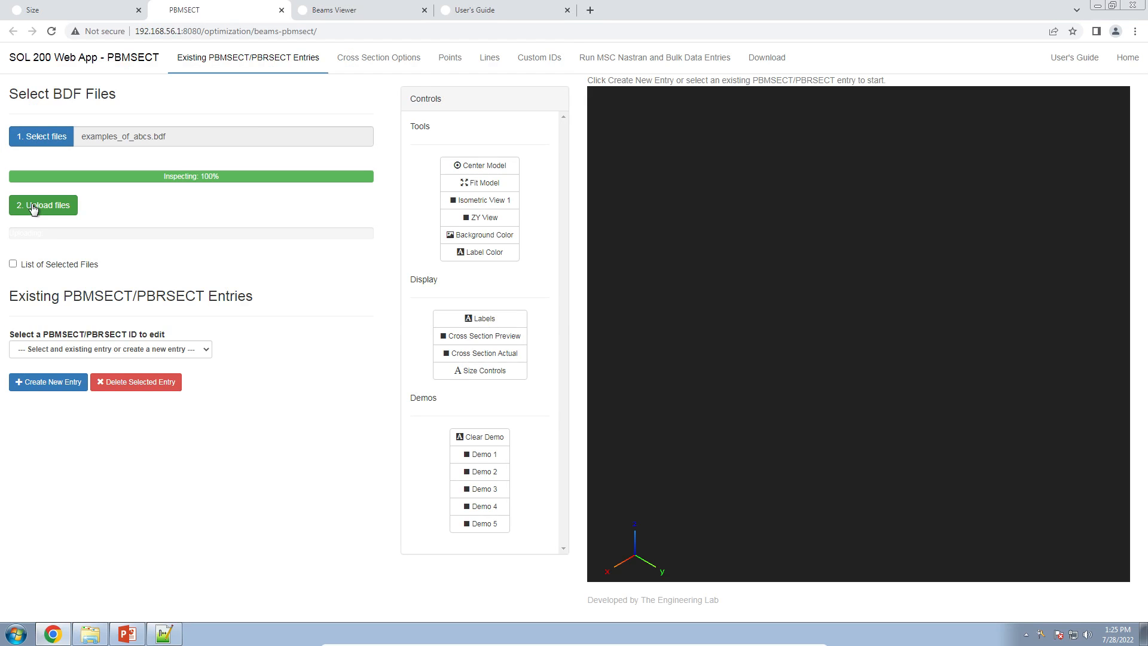
pyautogui.click(33, 207)
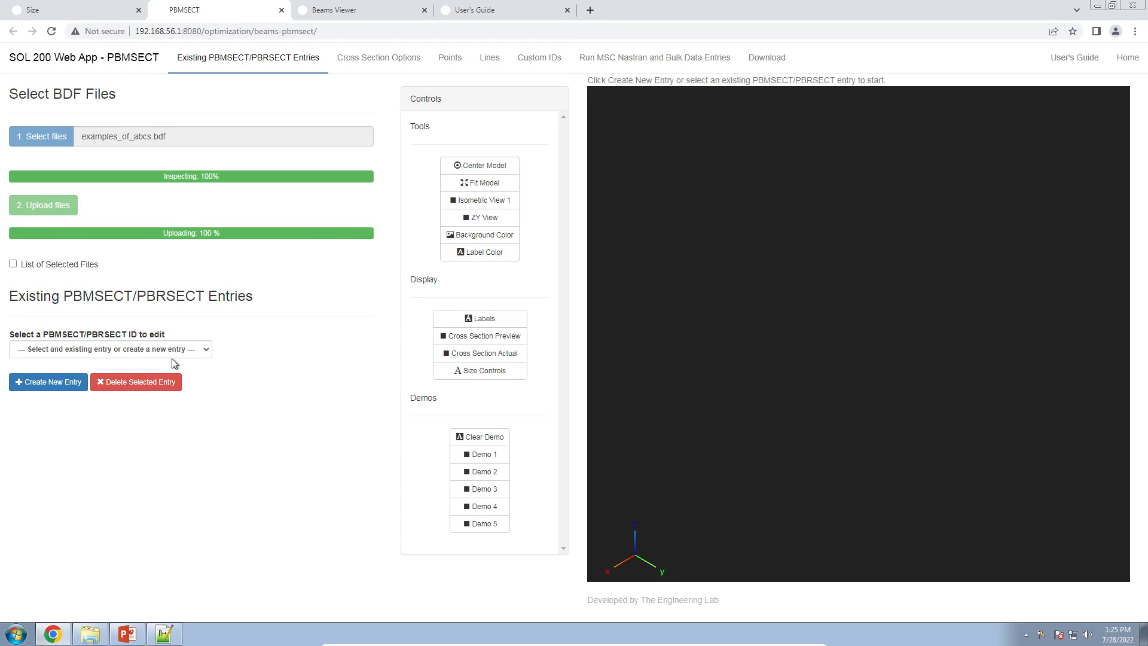
# - Create a new cross section entry and set its entry type to PBRSECT
pyautogui.click(56, 384)
pyautogui.scroll(-3, 217, 412)
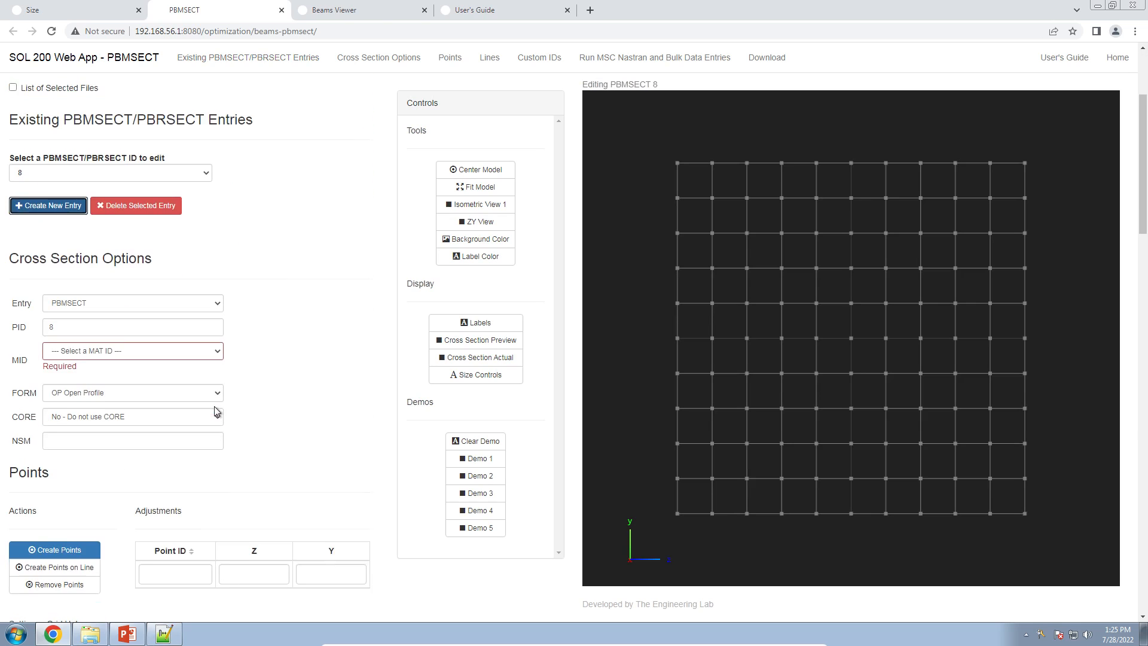
pyautogui.click(102, 294)
pyautogui.click(110, 319)
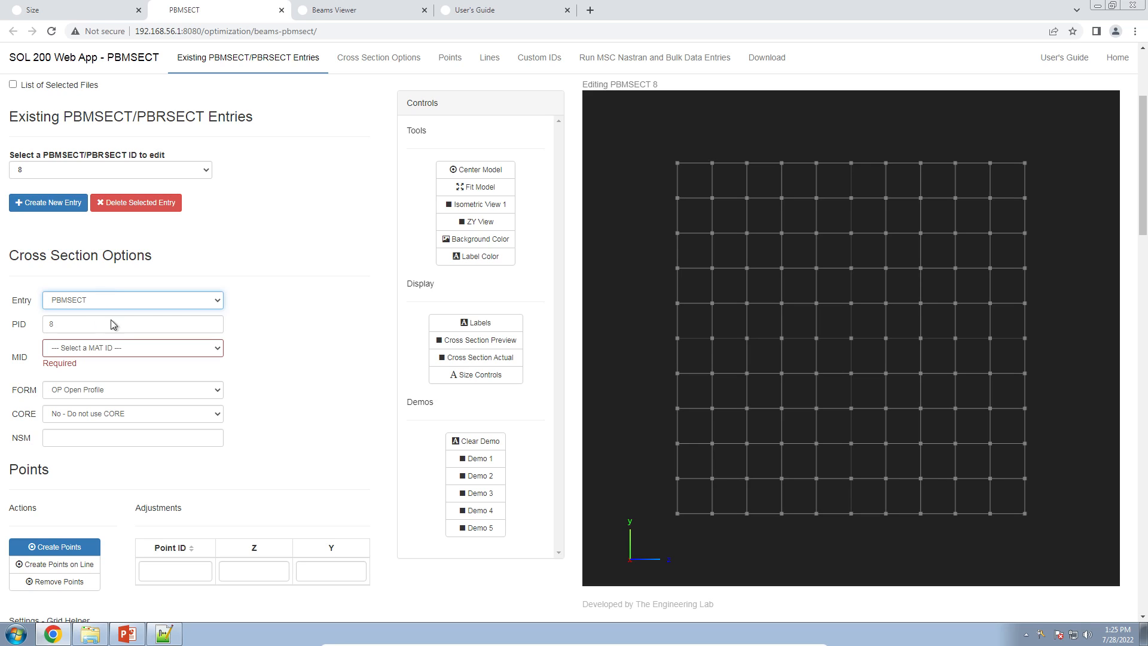
pyautogui.press('Down')
pyautogui.click(240, 329)
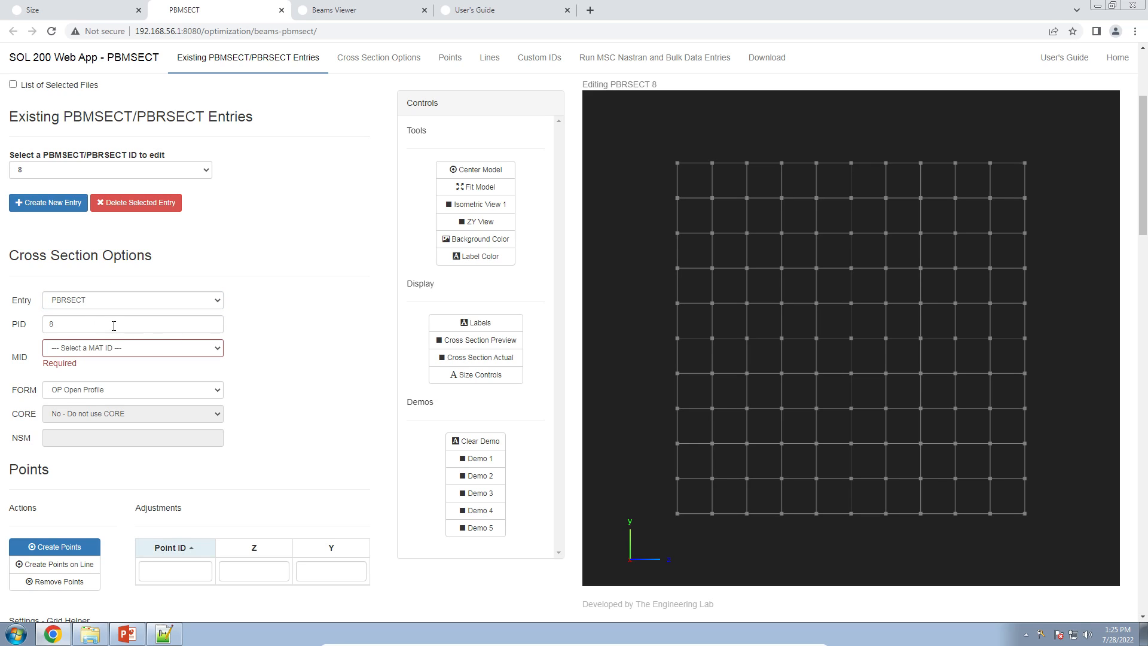
# - Assign material 1, MAT1 to the PBRSECT entry and check the matching MAT1 line in the Notepad++ BDF file
pyautogui.click(81, 350)
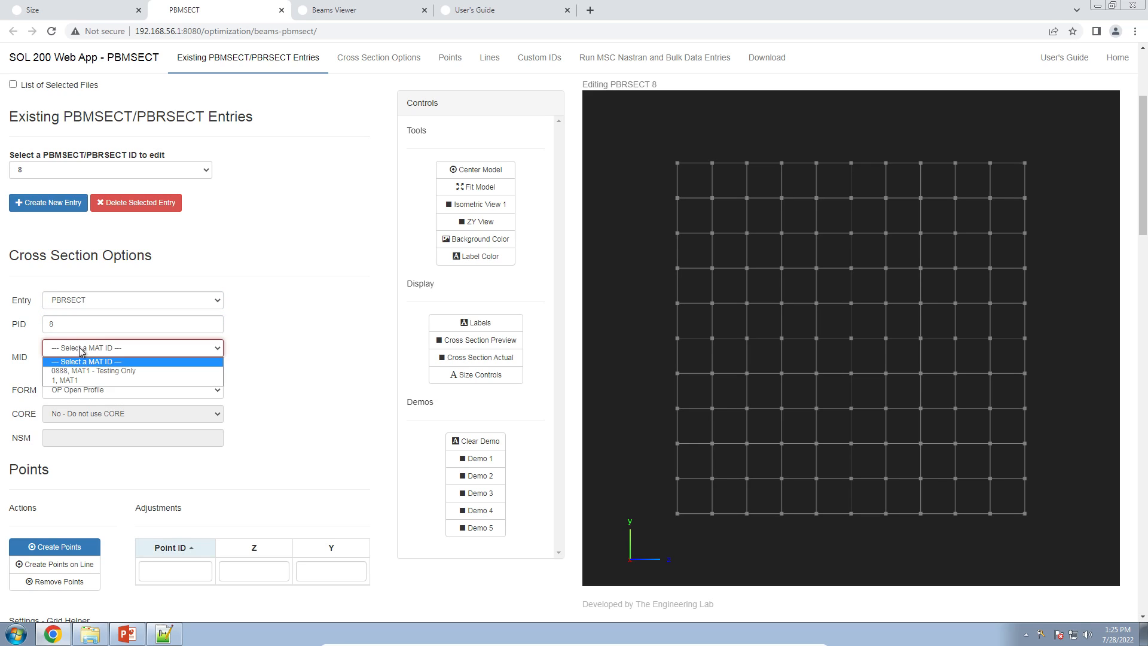
pyautogui.click(84, 380)
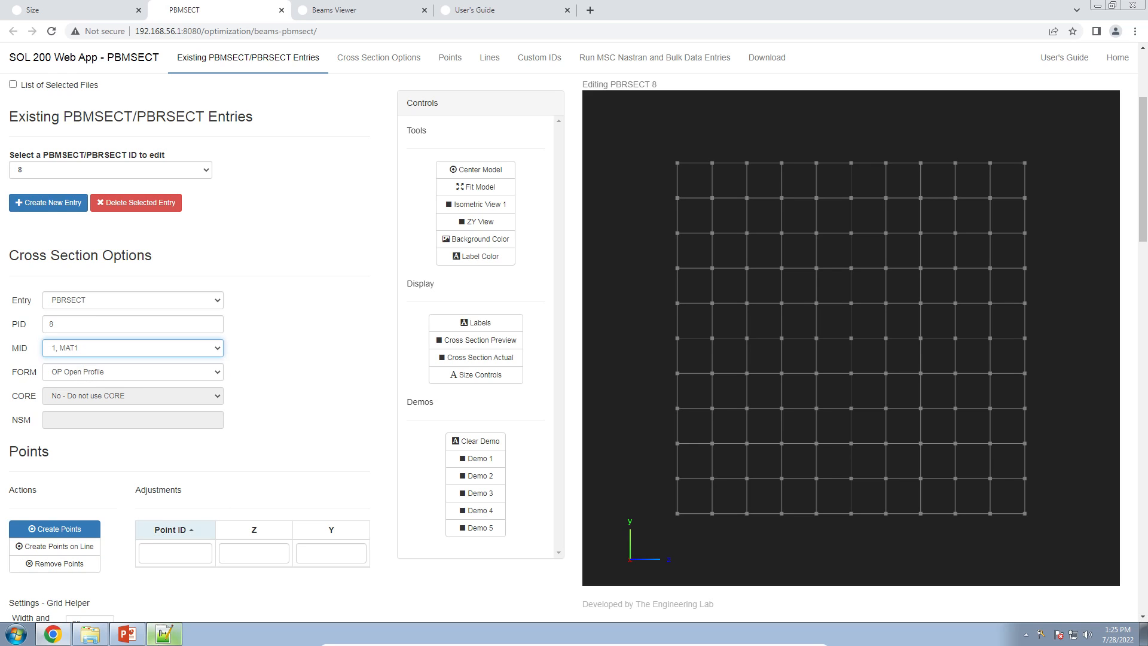
pyautogui.hotkey('alt', 'Tab')
pyautogui.click(60, 348)
pyautogui.tripleClick(57, 245)
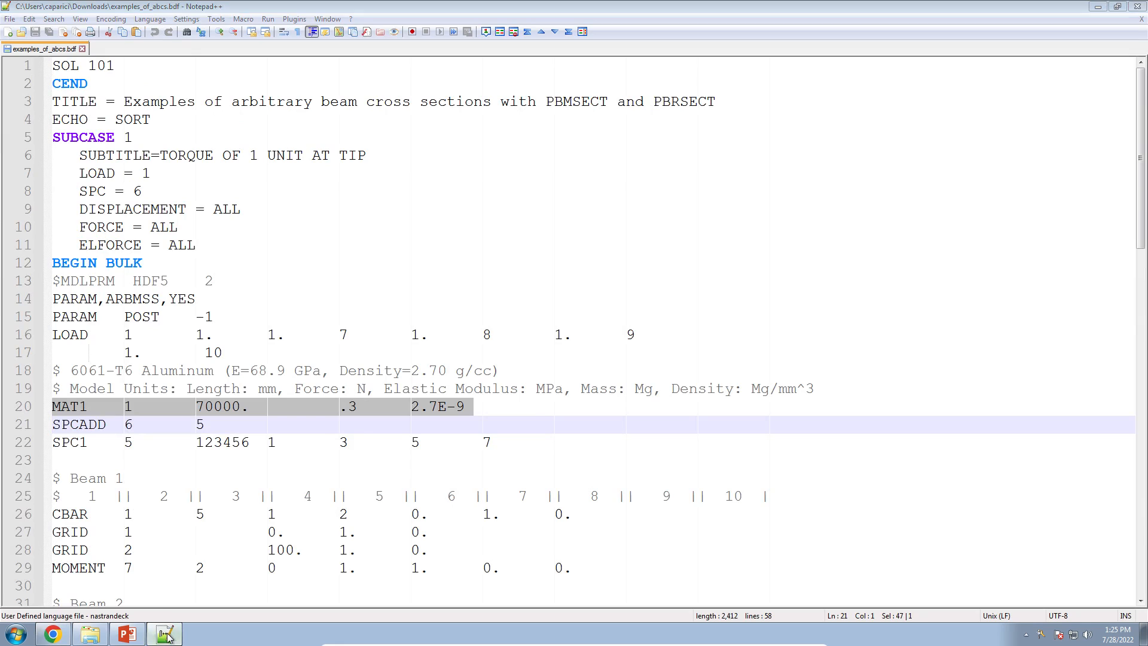
pyautogui.hotkey('alt', 'Tab')
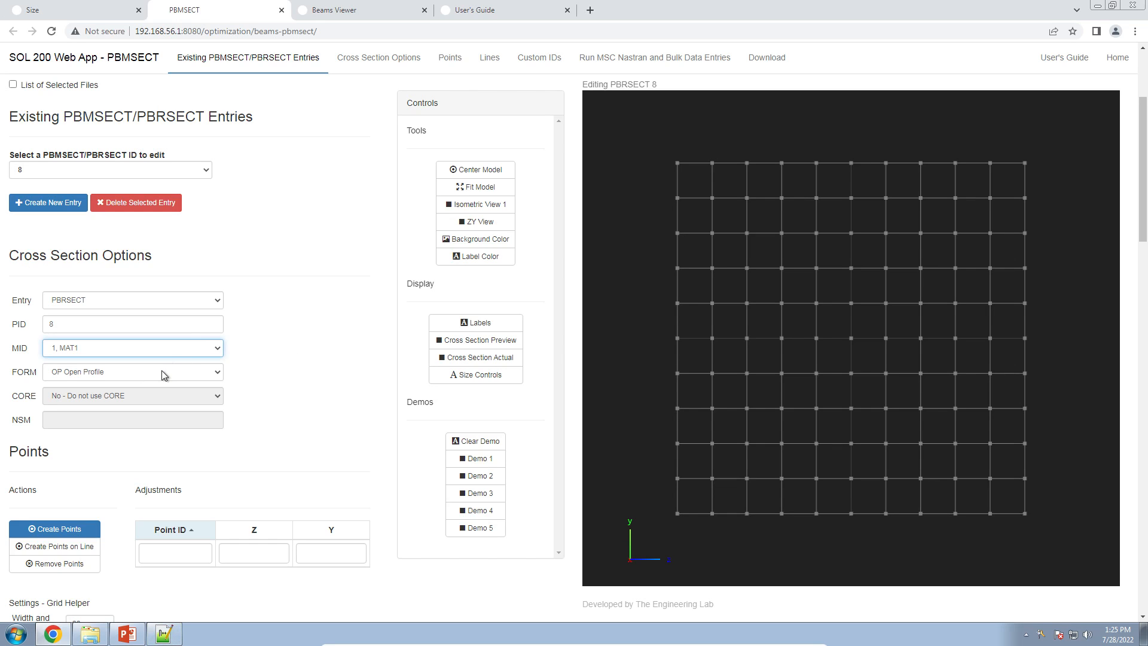
# - Set the form of PBRSECT entry 8 to CP Closed Profile
pyautogui.click(163, 375)
pyautogui.click(147, 399)
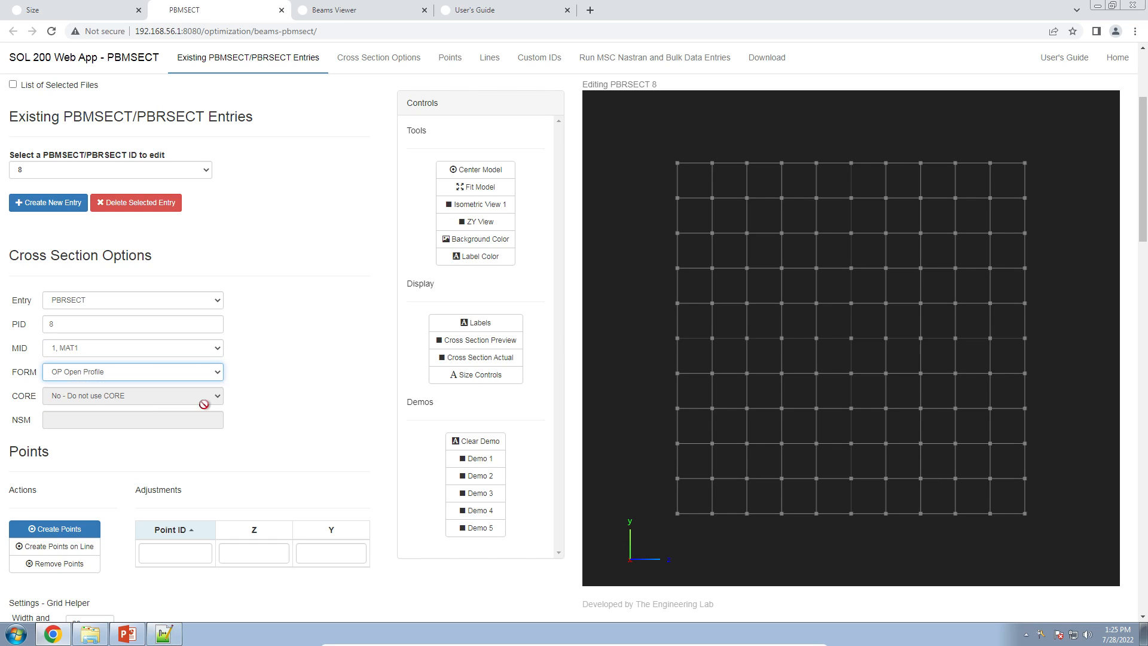
# - Review the grid helper's width and height, and check the model units comment in the BDF file in Notepad++
pyautogui.scroll(-2, 290, 404)
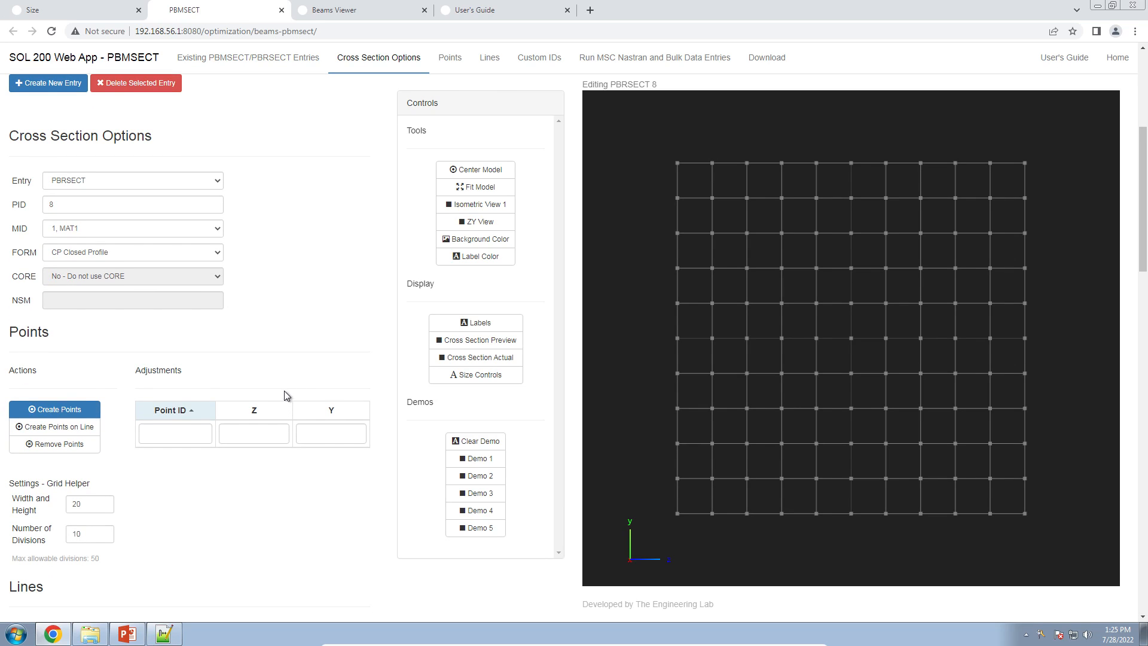
pyautogui.scroll(-1, 108, 423)
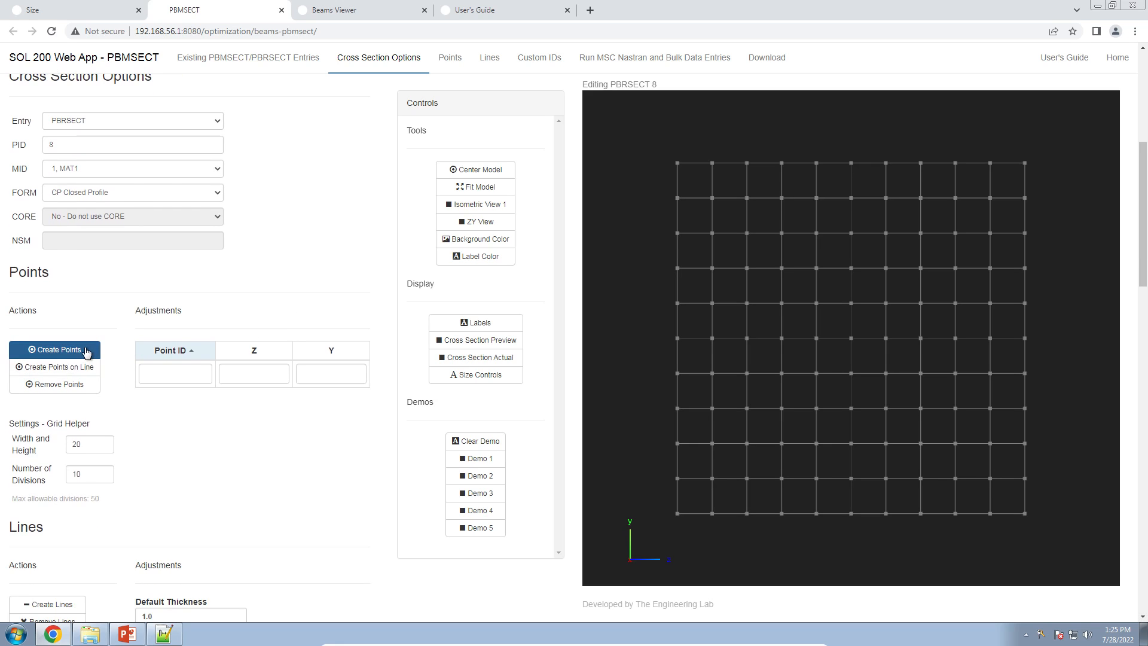
pyautogui.doubleClick(96, 444)
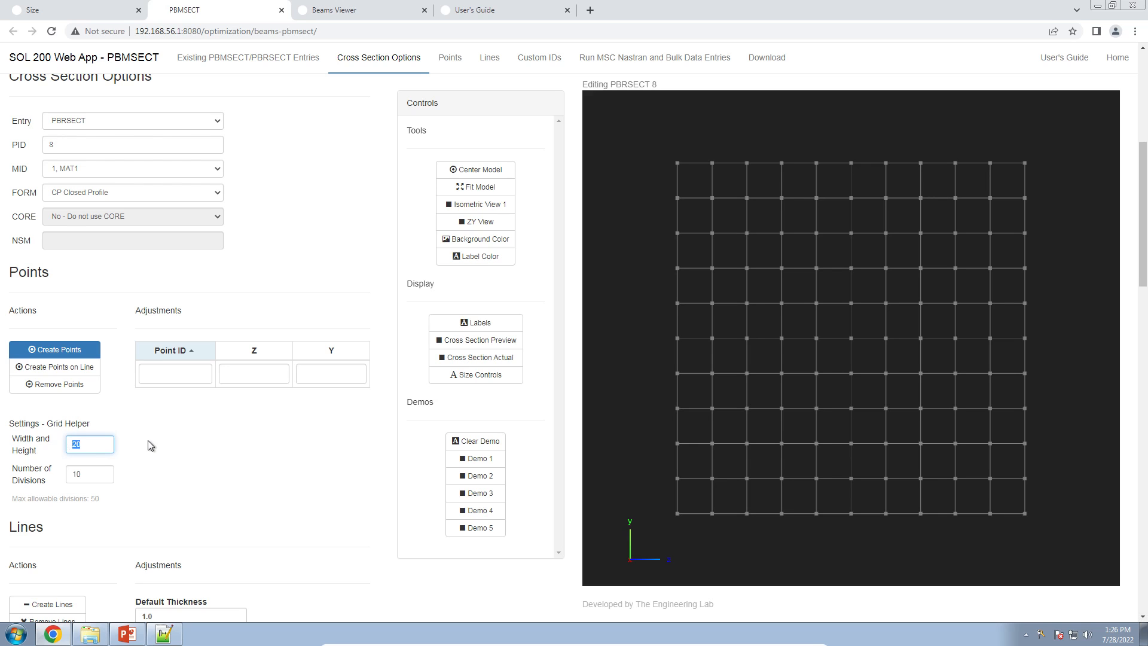
pyautogui.click(164, 635)
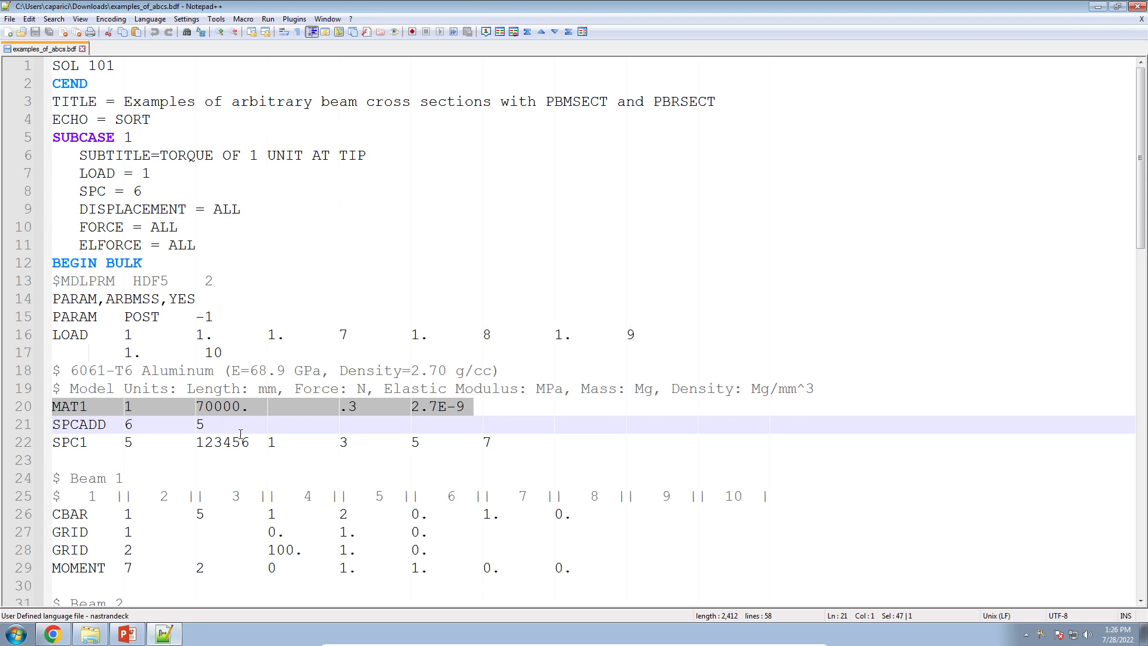
pyautogui.click(243, 414)
pyautogui.tripleClick(257, 388)
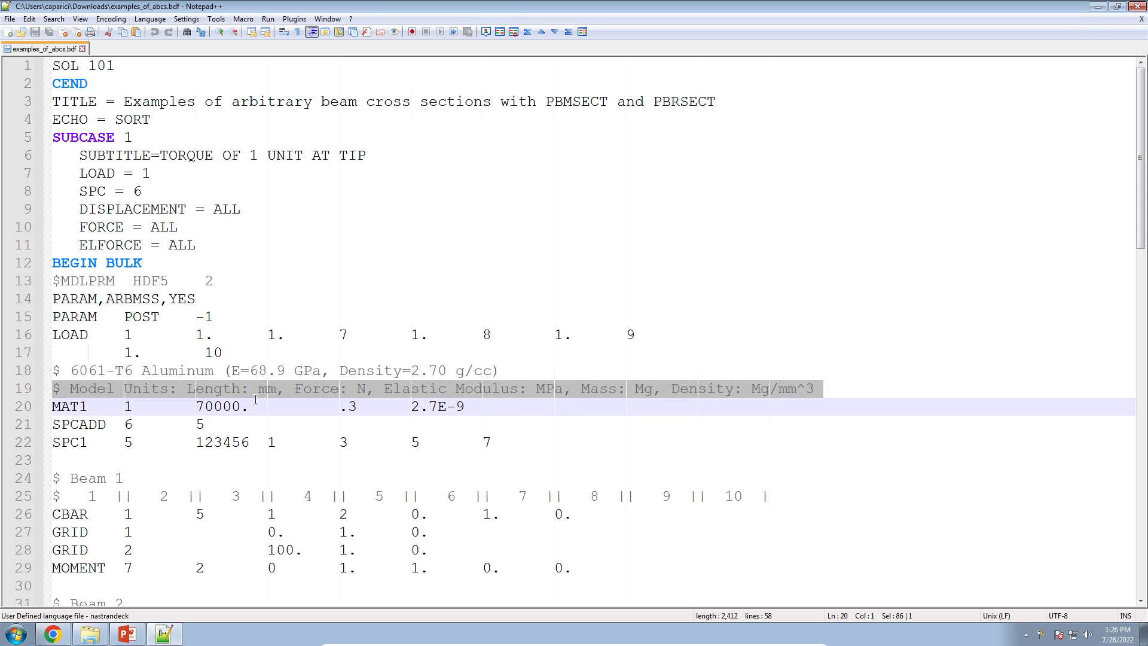
# - Check the length unit in the BDF's model units comment, and compare it with the grid helper's width and height
pyautogui.click(257, 389)
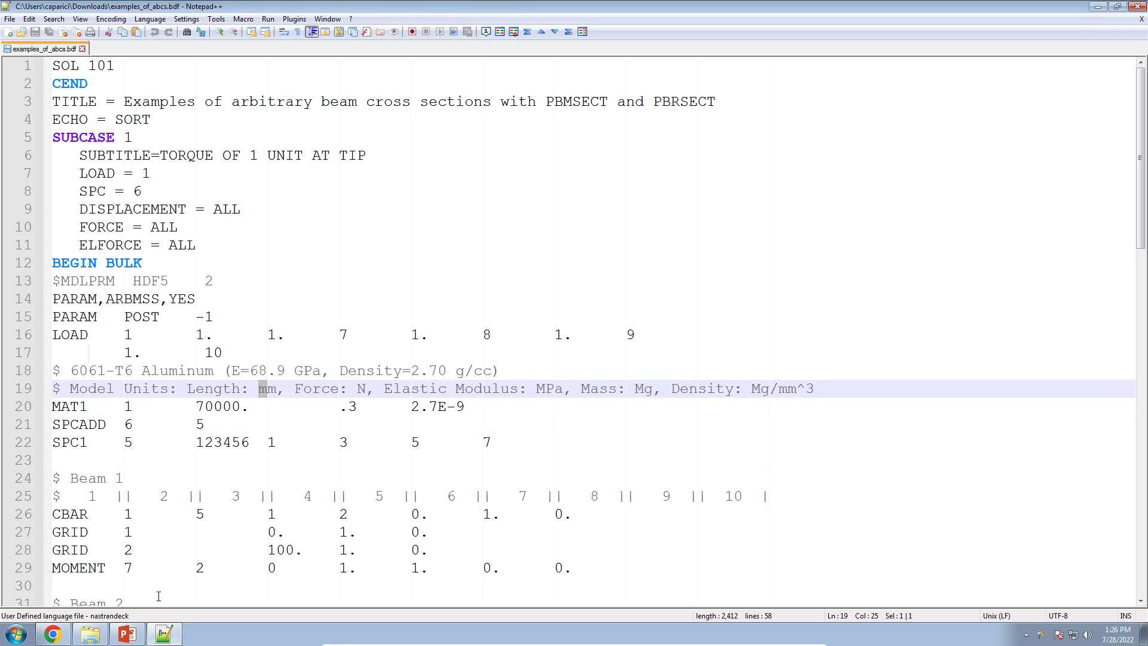
pyautogui.hotkey('alt', 'Tab')
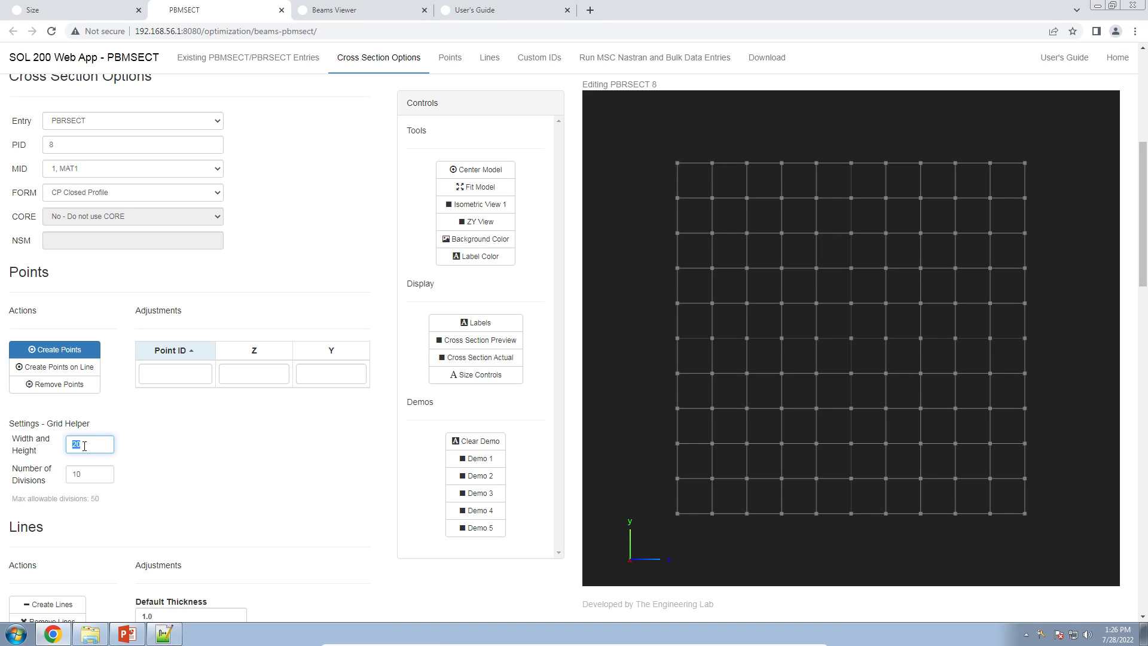
pyautogui.moveTo(85, 447); pyautogui.dragTo(66, 441)
pyautogui.click(172, 463)
# - Create four corner points of the square section at Z ±10 and Y ±10
pyautogui.click(678, 163)
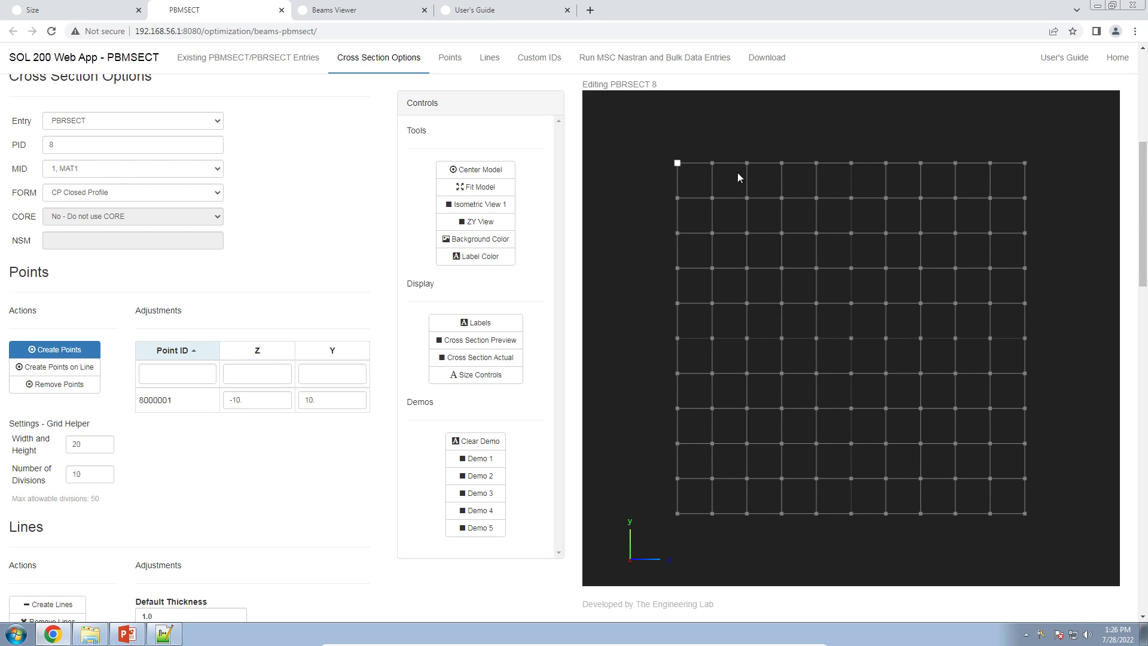
pyautogui.click(1024, 163)
pyautogui.click(1020, 508)
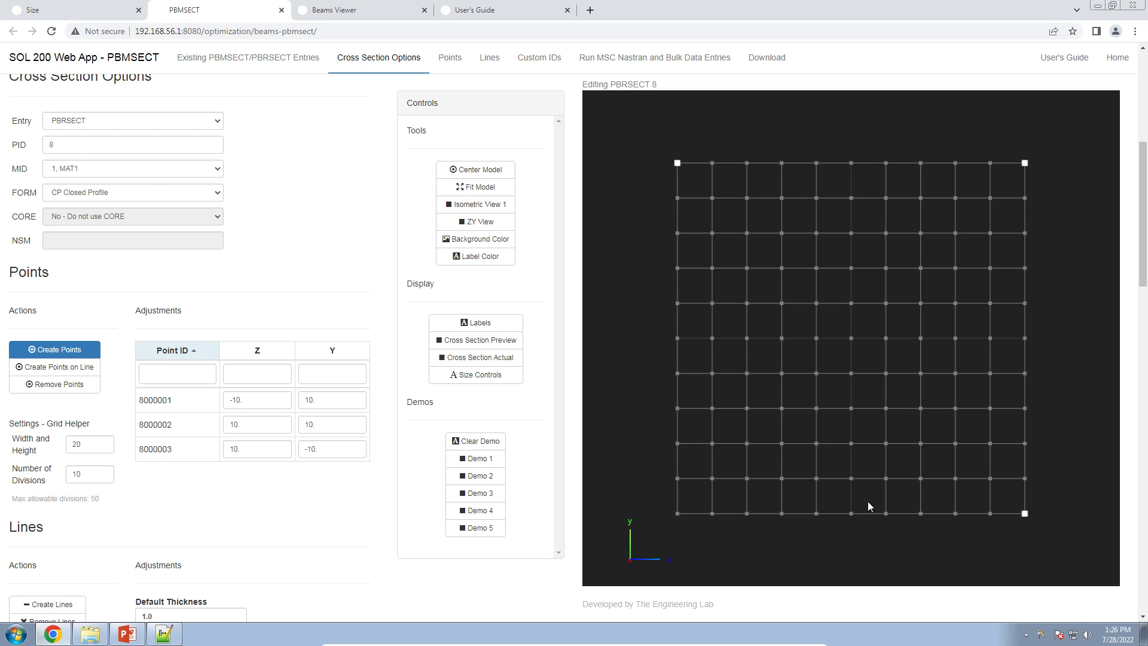
pyautogui.click(677, 514)
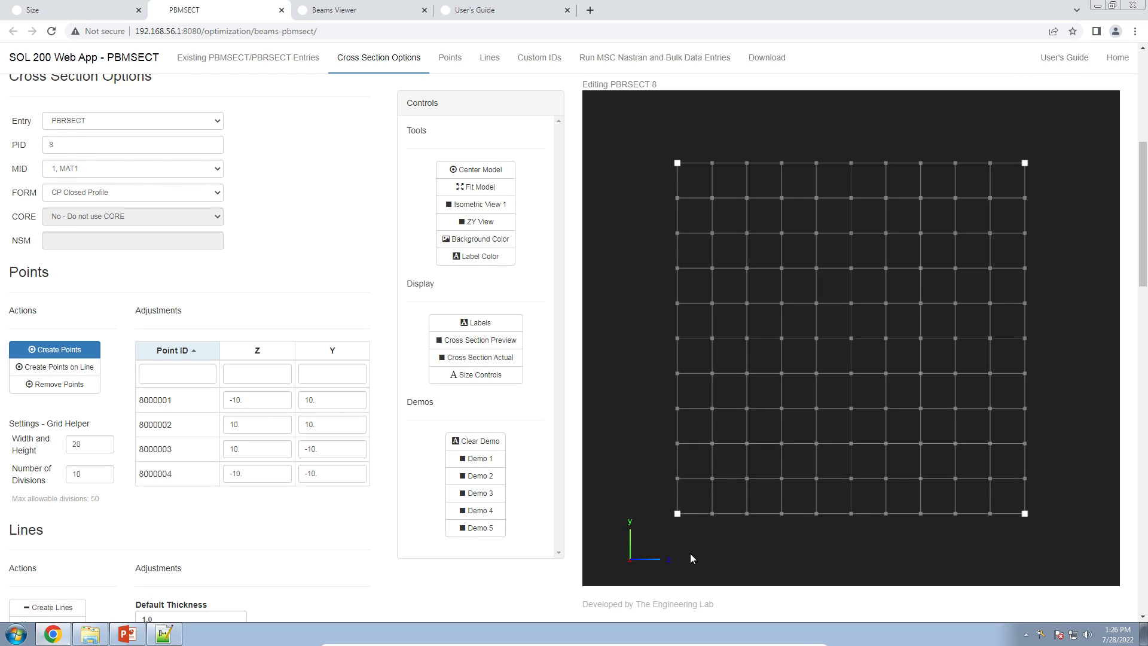
# - Create four points on the negative Z side: Z -10 and -6, each at Y 4 and -4
pyautogui.click(677, 407)
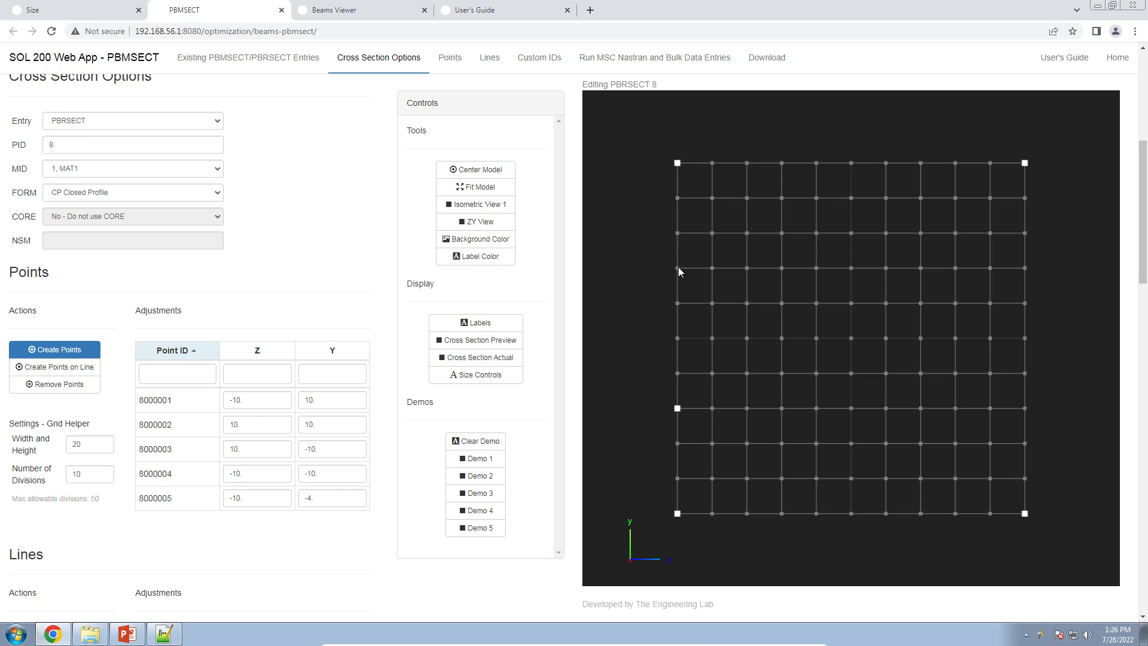
pyautogui.click(678, 269)
pyautogui.click(745, 268)
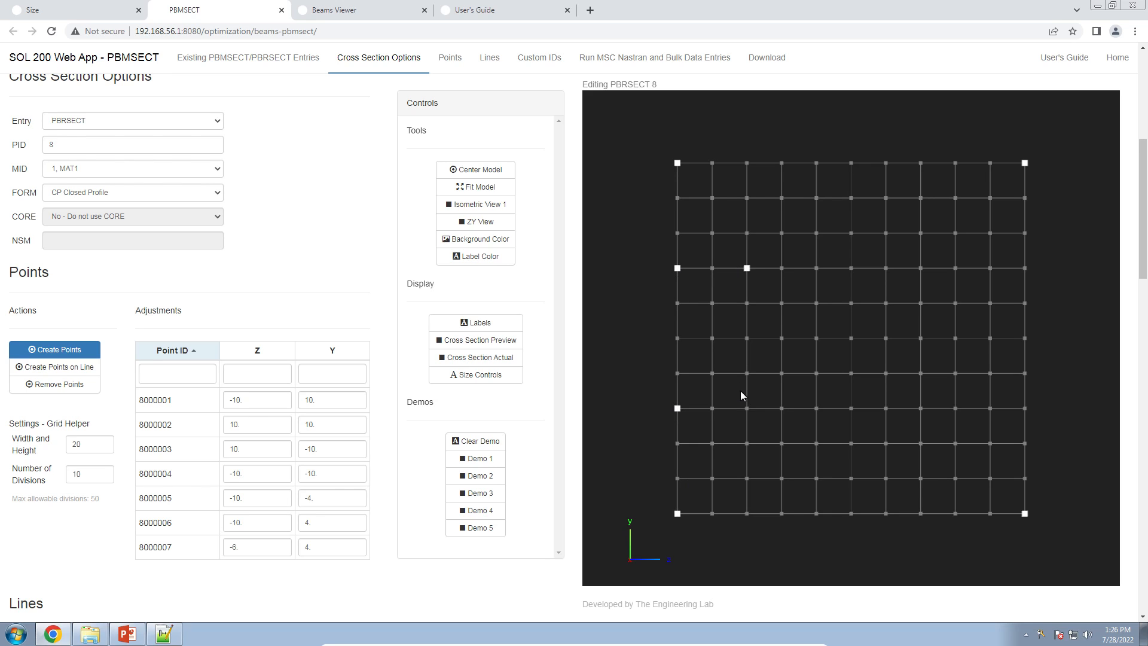
pyautogui.click(748, 407)
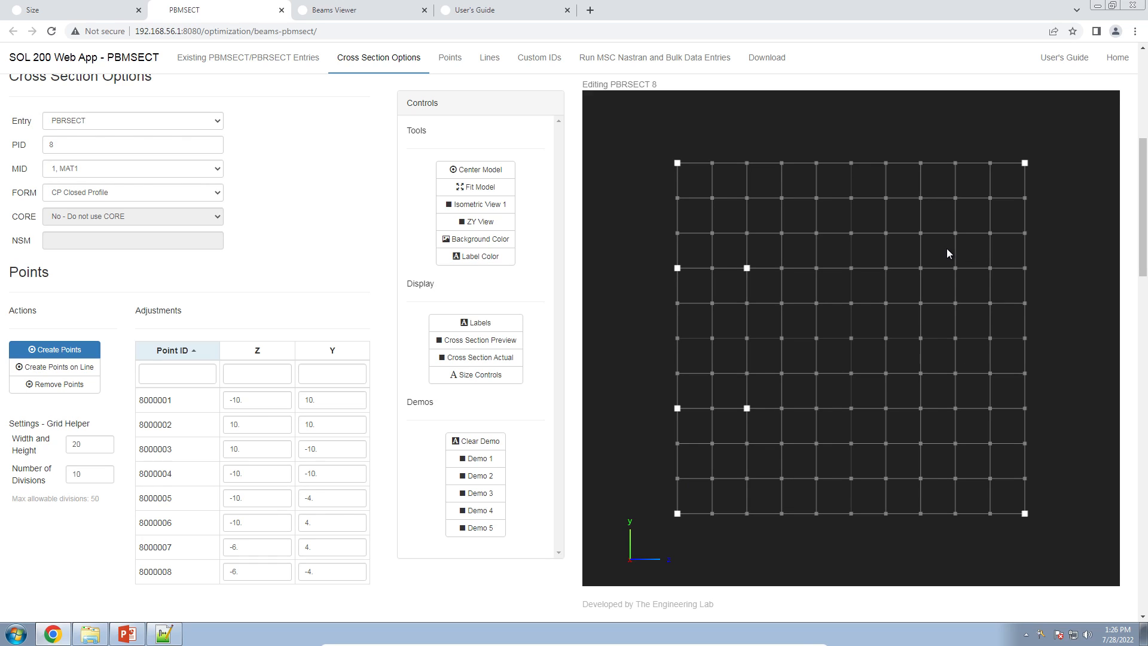
# - Create matching points at Z 6 and 10 with Y ±4, plus centerline points at Z 0 with Y 10, 0 and -10
pyautogui.click(958, 270)
pyautogui.click(1025, 268)
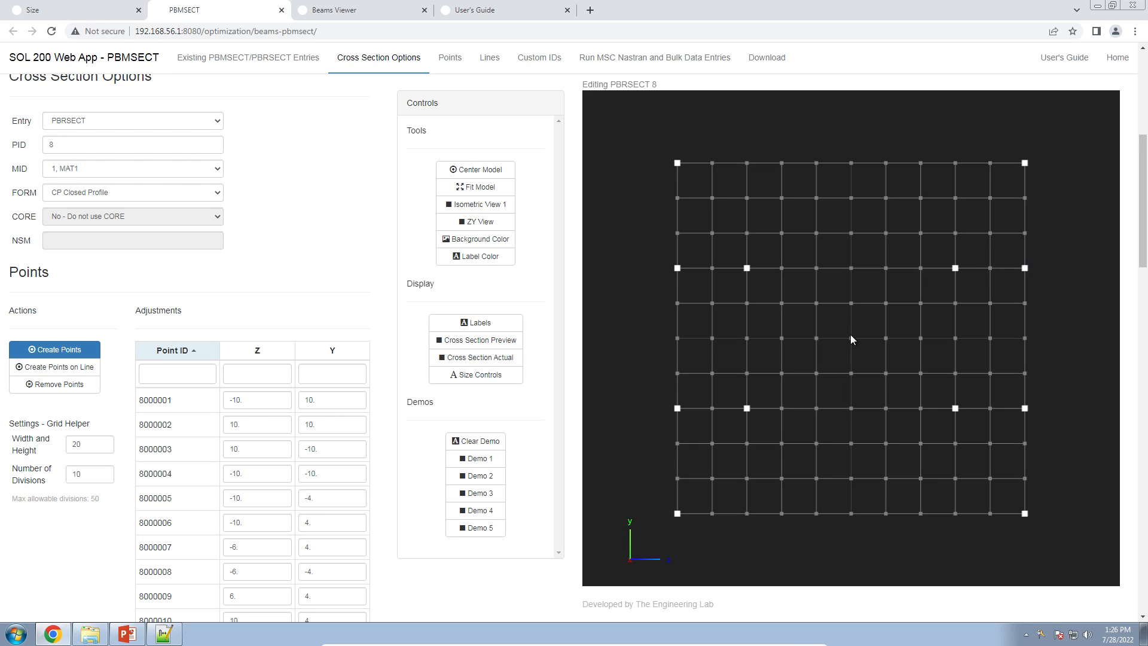
pyautogui.click(851, 162)
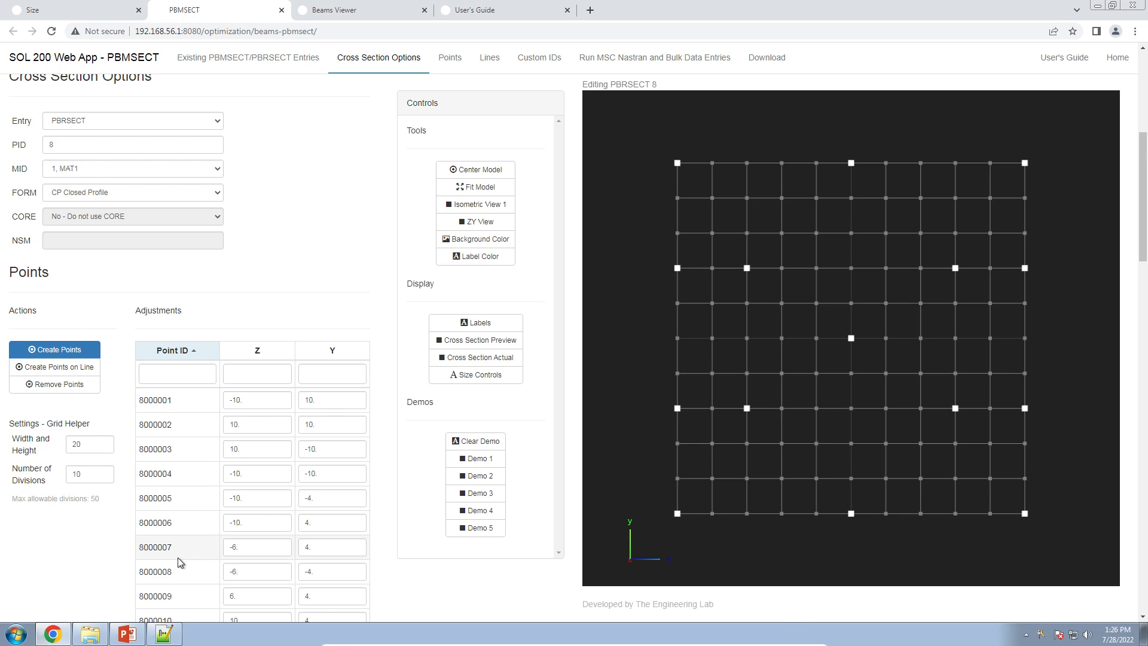
# - Create line segments through the existing points up the section's left edge and along its top edge
pyautogui.scroll(-2, 178, 557)
pyautogui.scroll(-4, 125, 542)
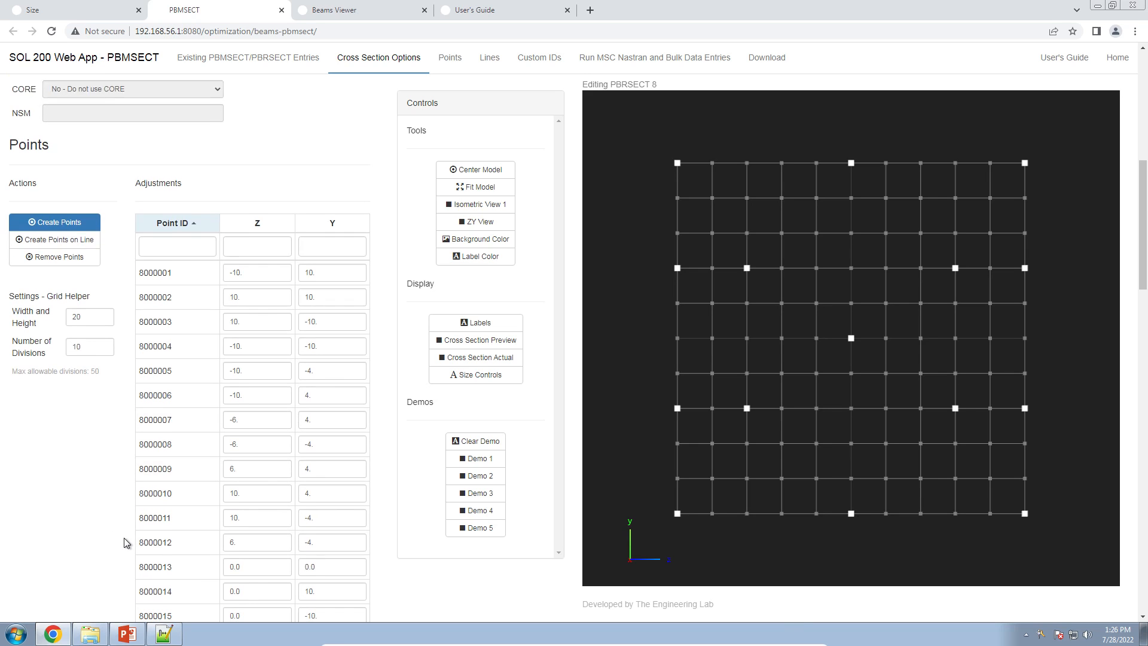
pyautogui.click(78, 520)
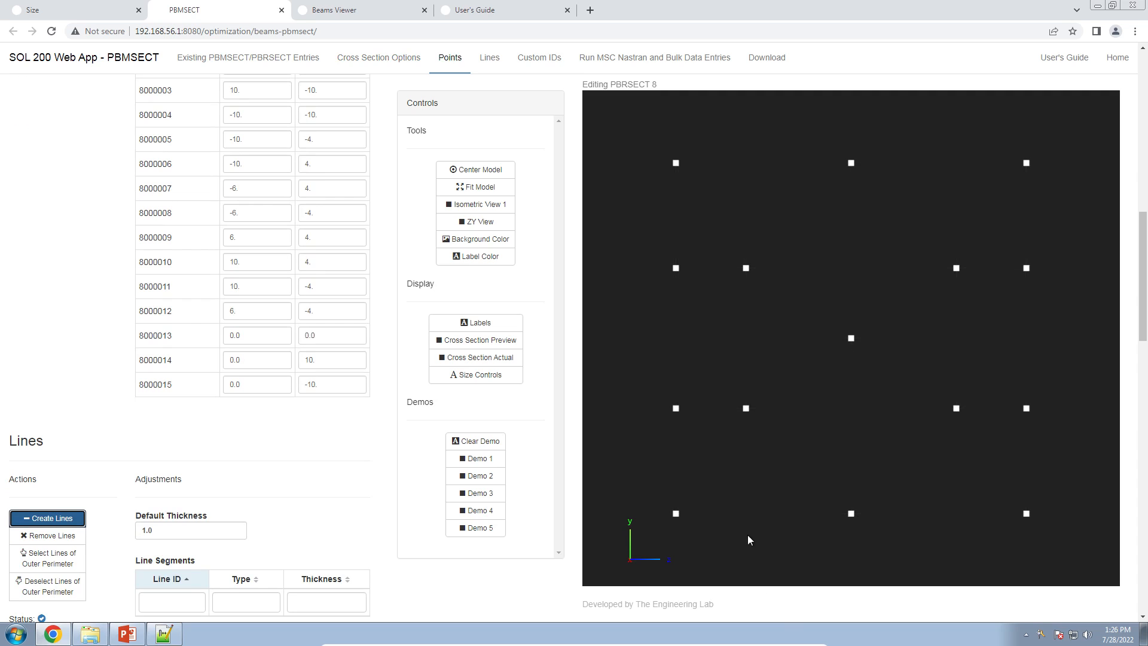
pyautogui.click(676, 514)
pyautogui.click(676, 408)
pyautogui.click(675, 268)
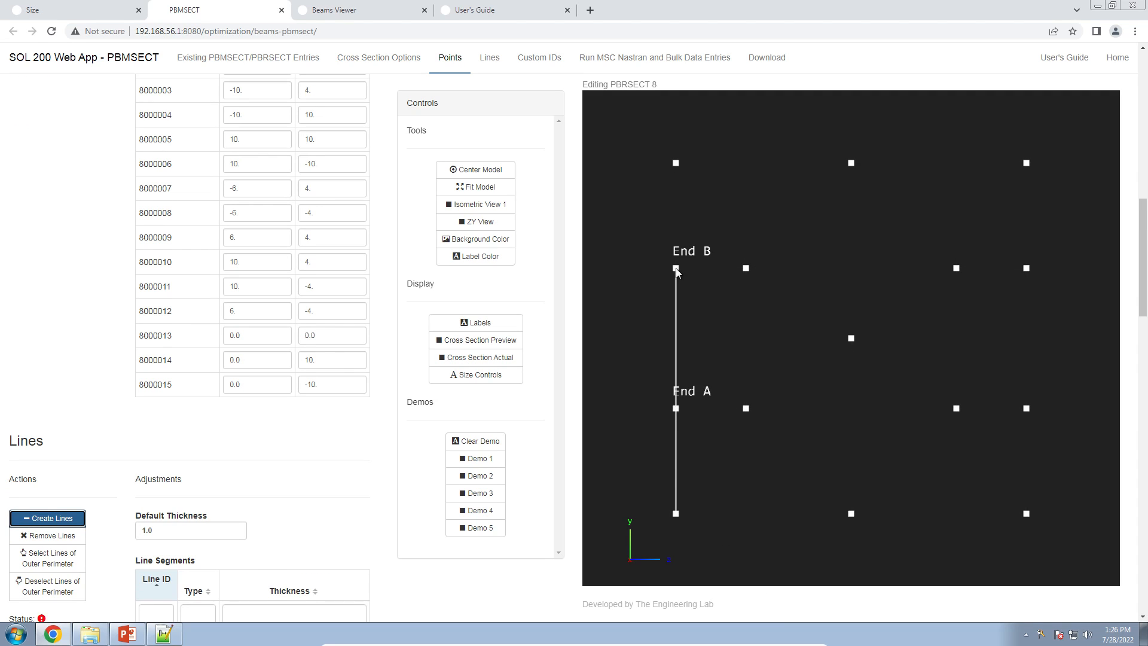
pyautogui.click(676, 163)
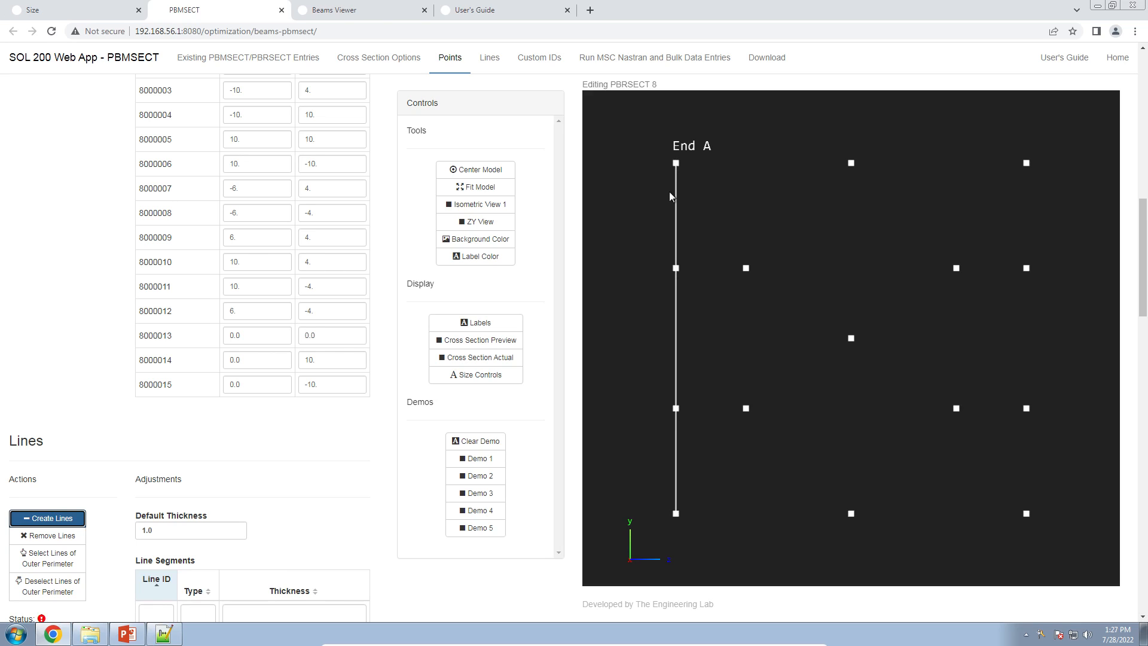
pyautogui.click(853, 164)
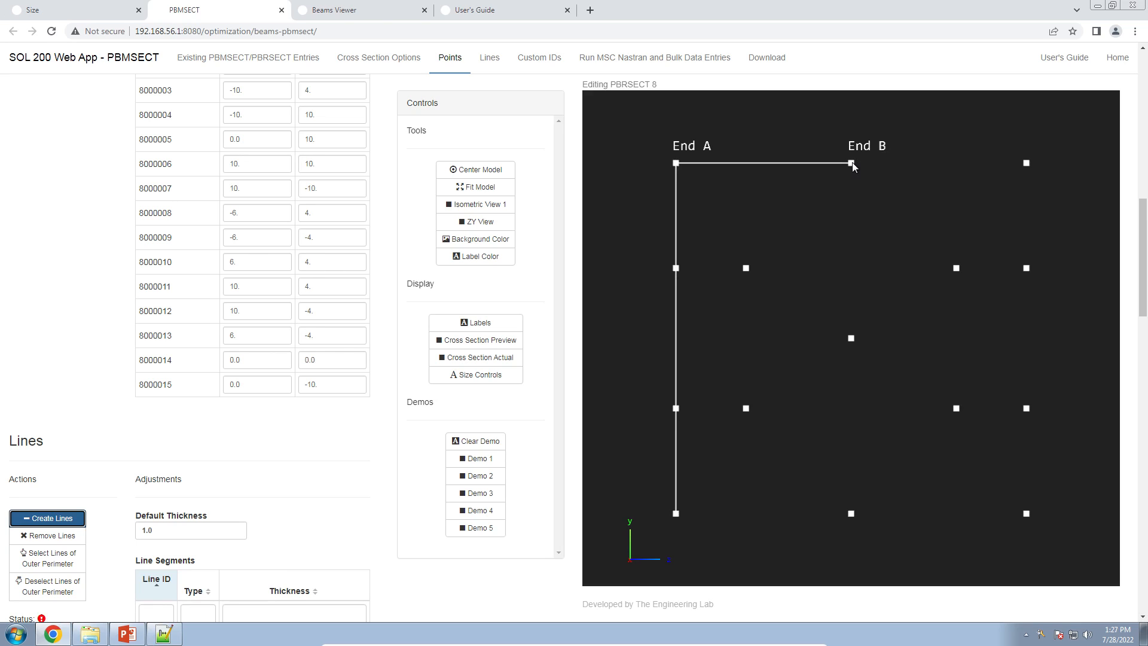
pyautogui.click(1025, 164)
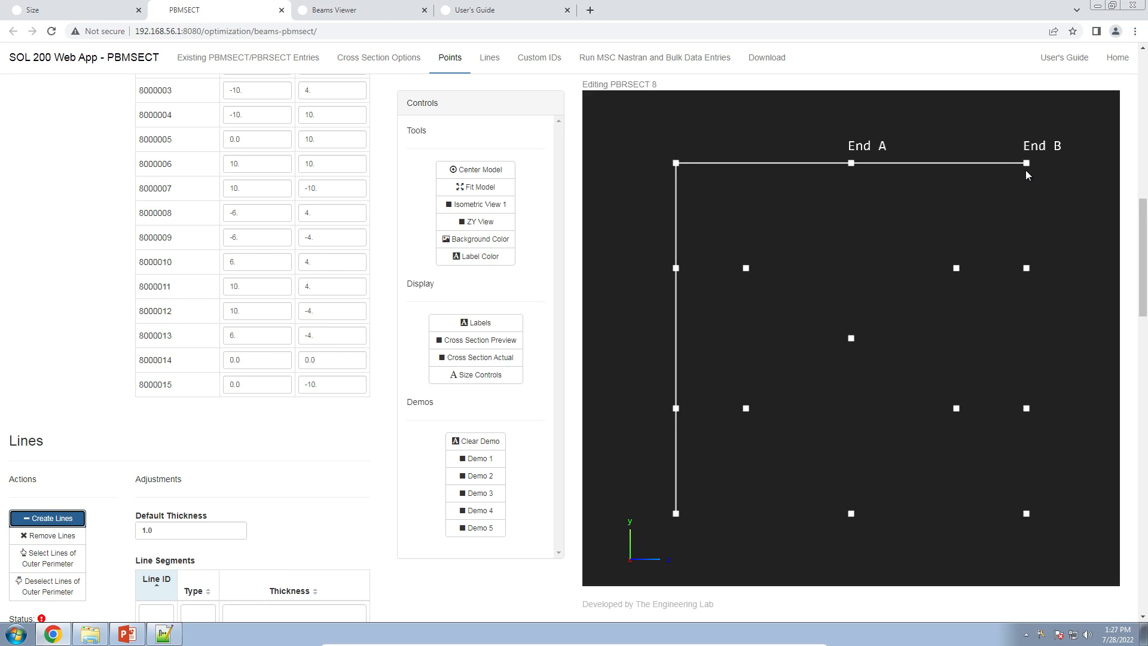
# - Continue the line segments down the right edge and back along the bottom edge to close the square, ending line creation
pyautogui.click(1027, 269)
pyautogui.click(1026, 410)
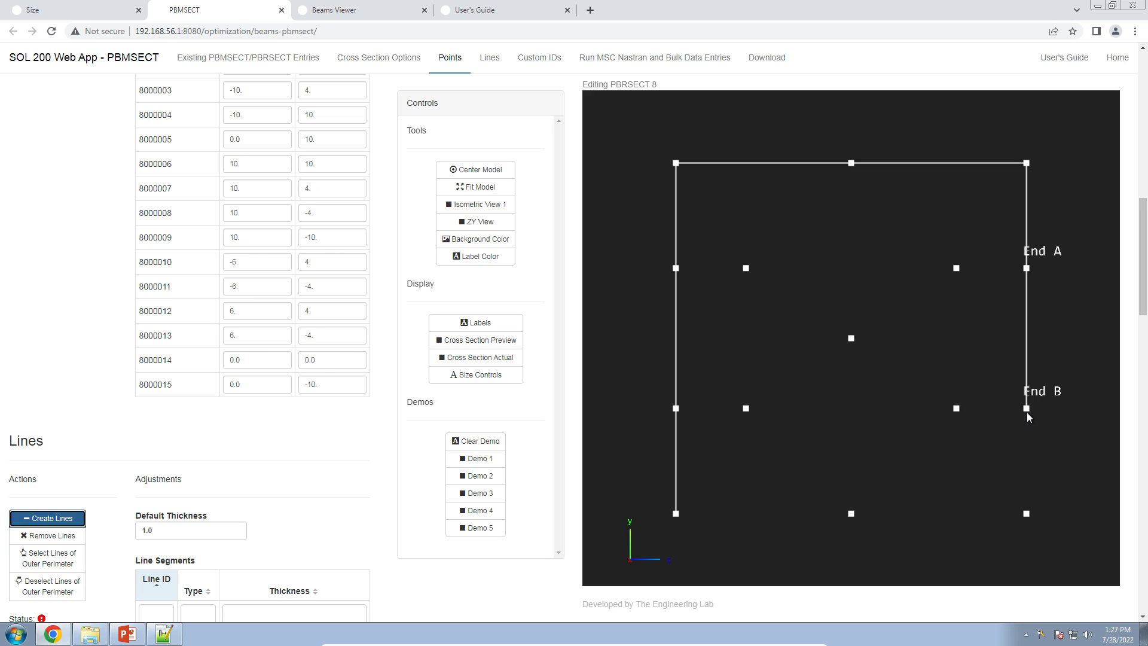
pyautogui.click(1026, 514)
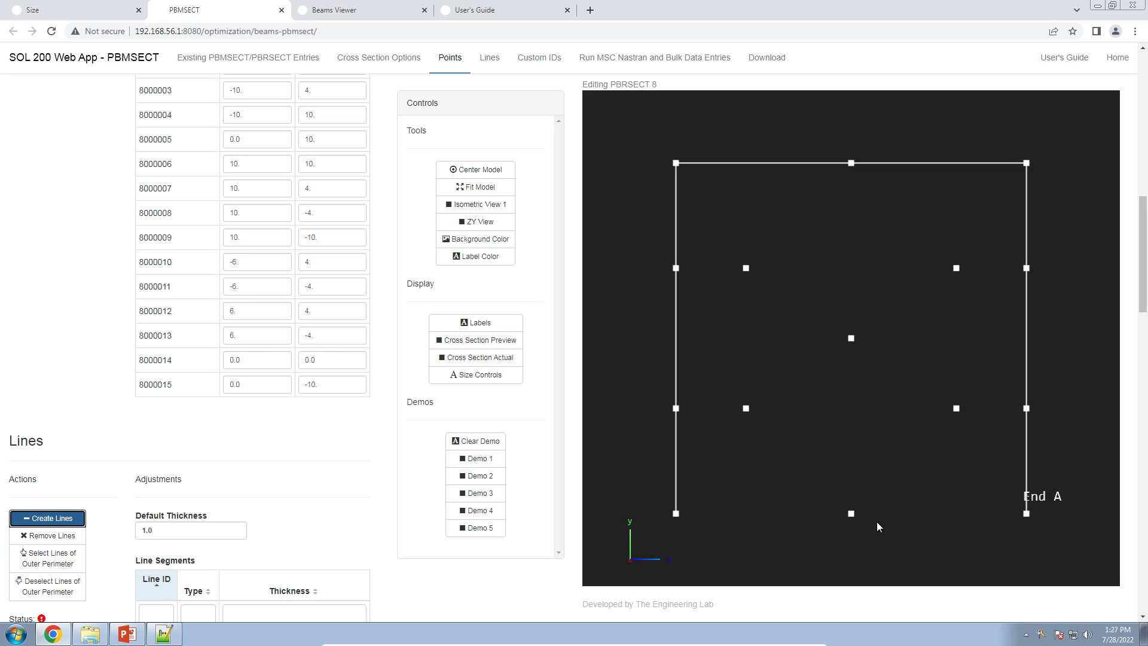
pyautogui.click(851, 515)
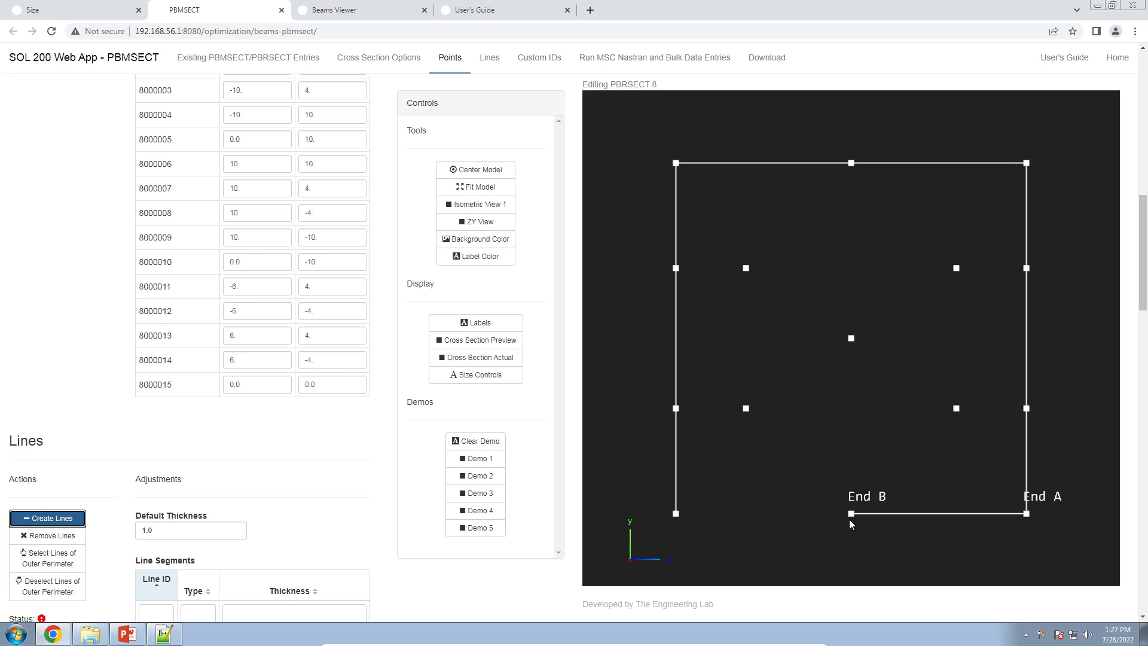
pyautogui.click(678, 515)
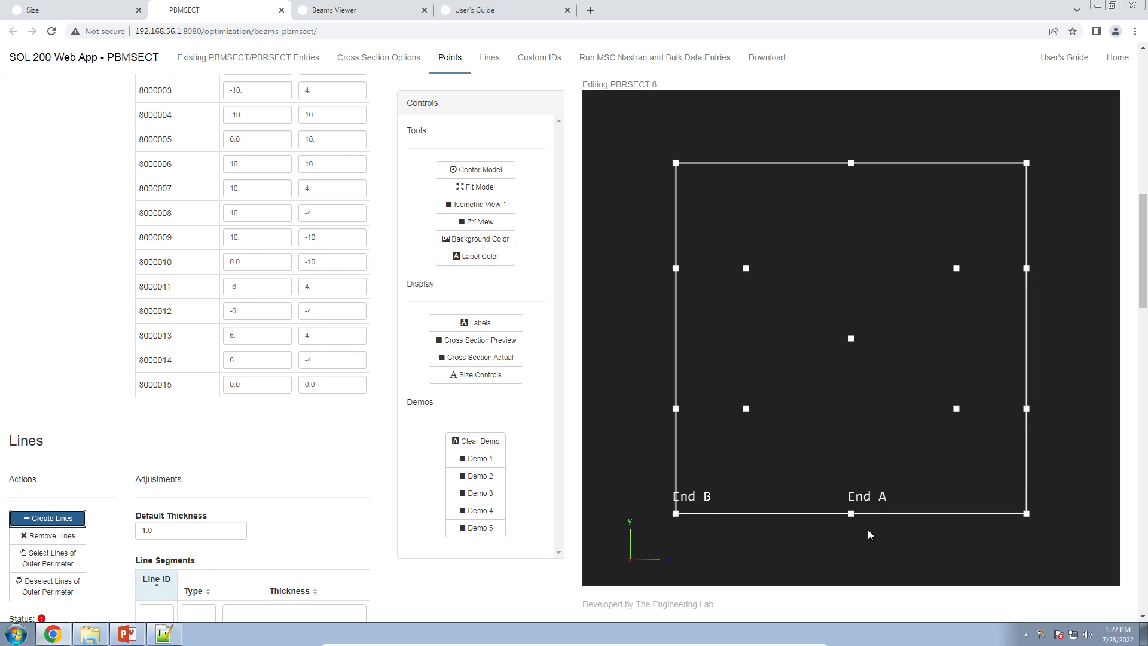
pyautogui.press('Escape')
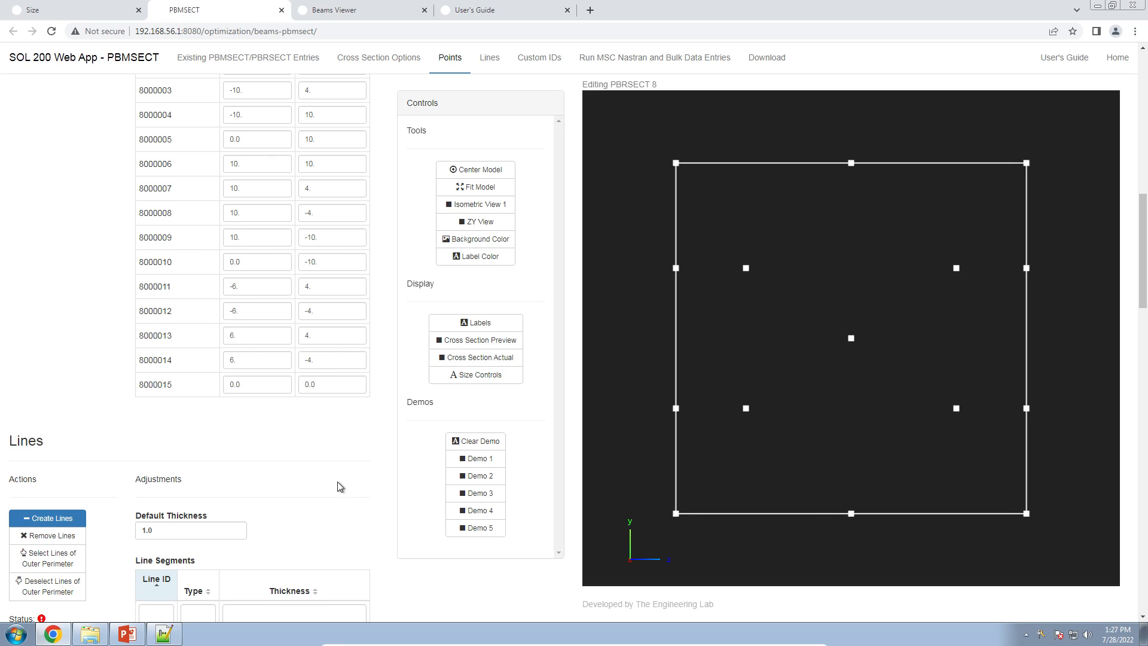
# - Assign the upper segment of the left edge and both top edge segments to the outer perimeter (OUTP)
pyautogui.scroll(-2, 338, 483)
pyautogui.scroll(-10, 338, 482)
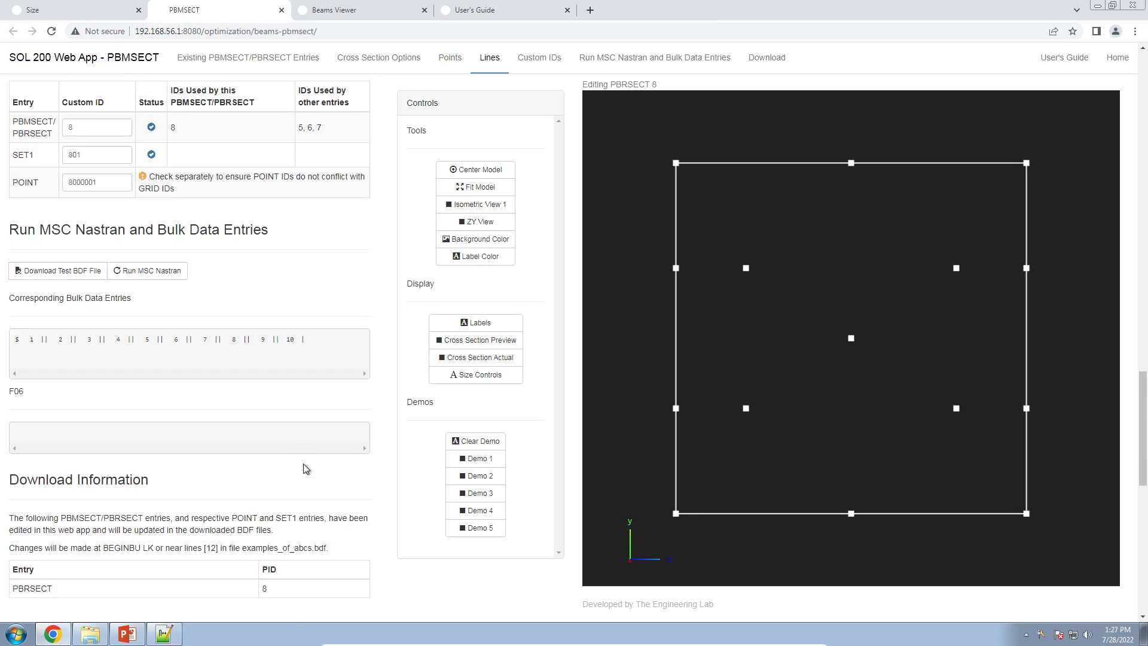
pyautogui.scroll(7, 303, 464)
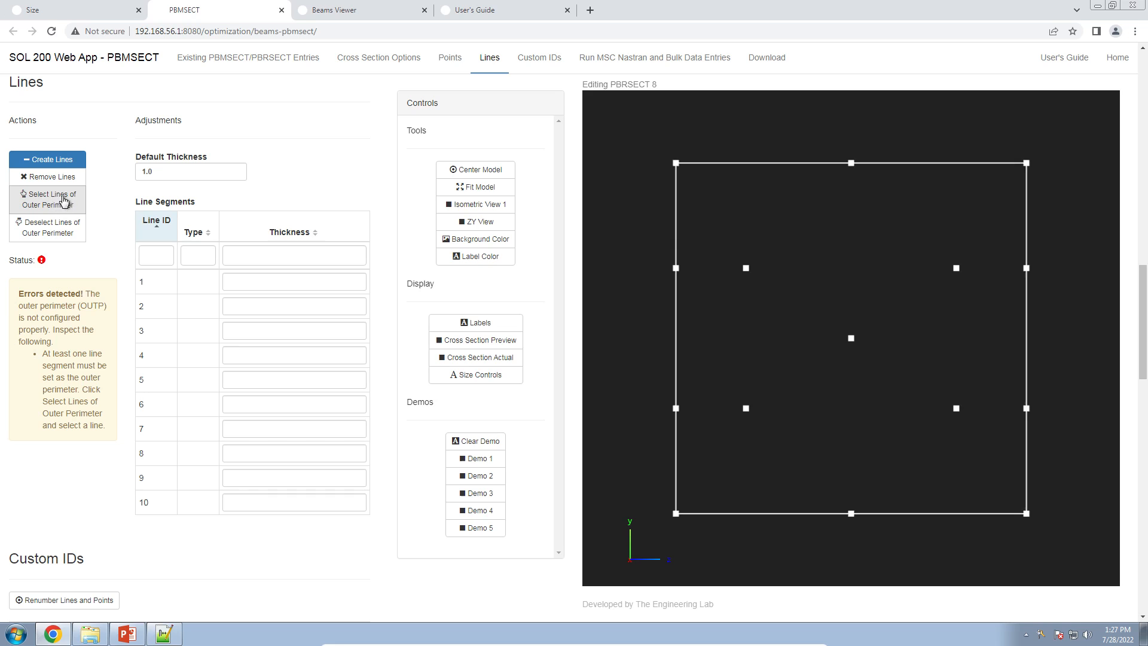
pyautogui.click(60, 199)
pyautogui.click(677, 240)
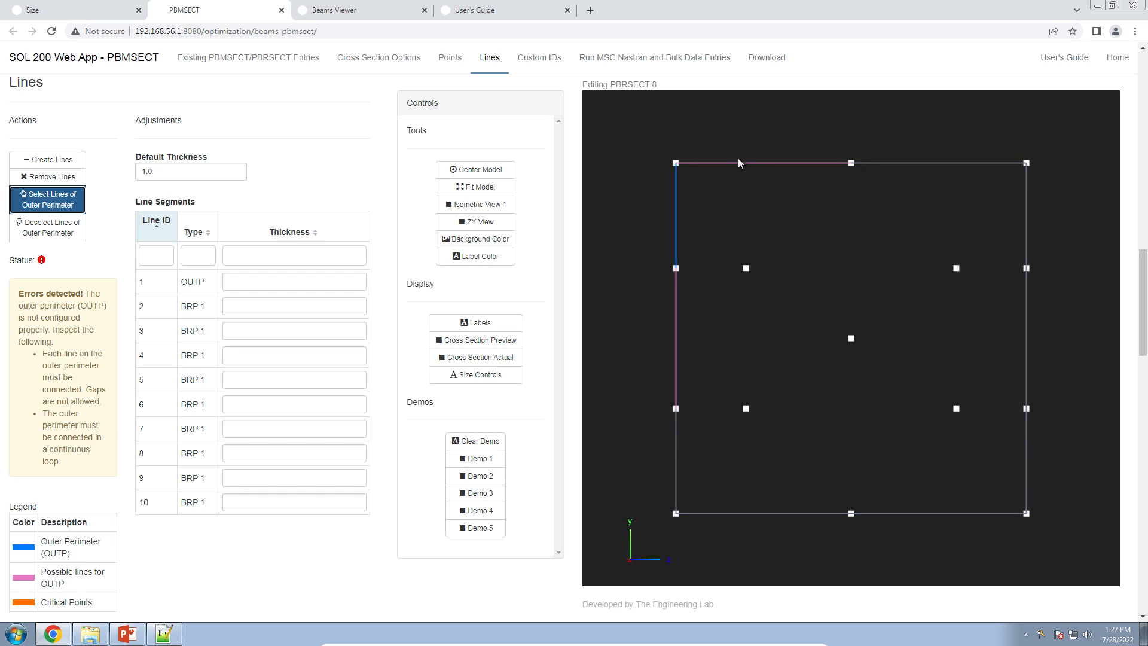
pyautogui.click(756, 162)
pyautogui.click(956, 162)
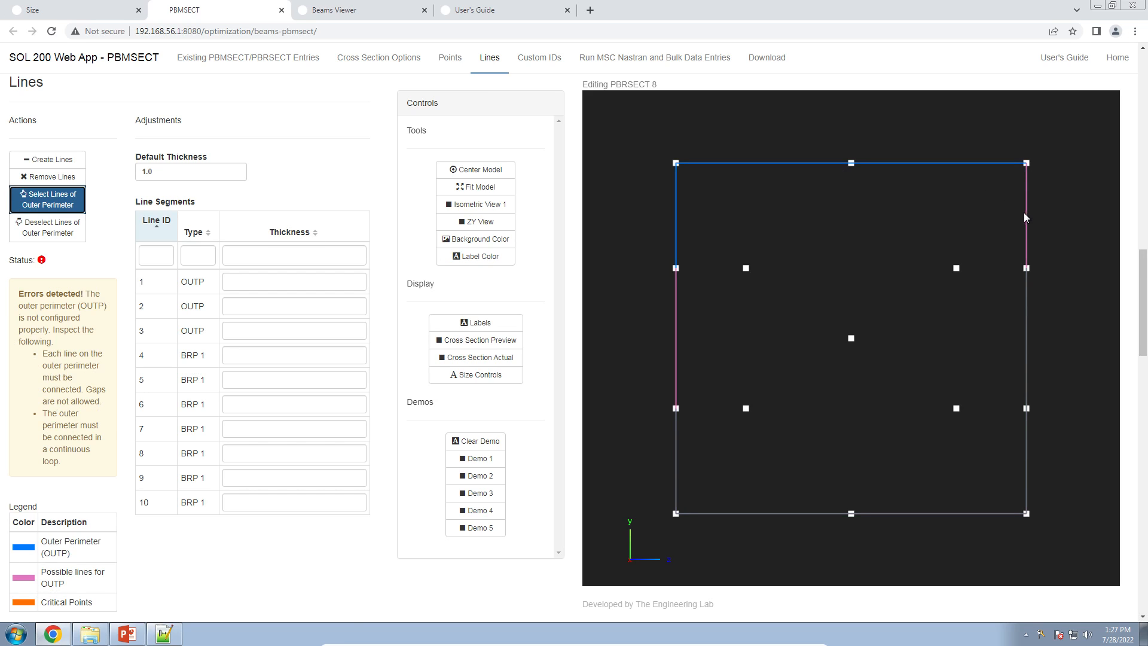
# - Add the right edge, bottom edge and remaining left edge segments to the outer perimeter, completing the loop
pyautogui.click(1026, 213)
pyautogui.click(1025, 353)
pyautogui.click(1026, 481)
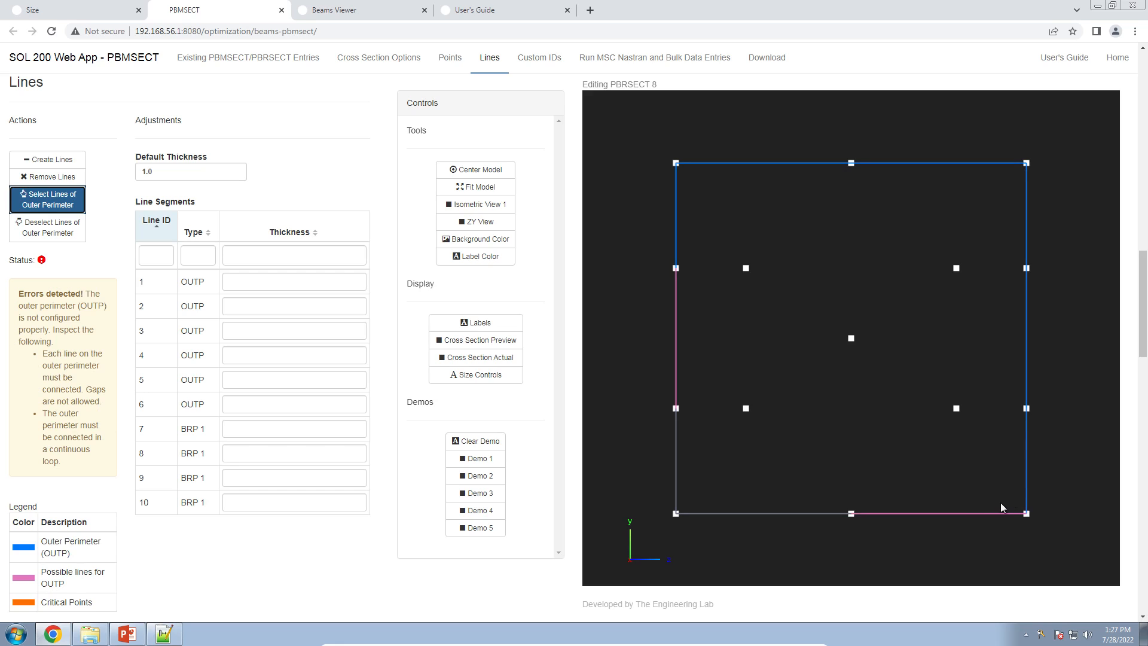
pyautogui.click(965, 513)
pyautogui.click(773, 513)
pyautogui.click(675, 470)
pyautogui.click(677, 385)
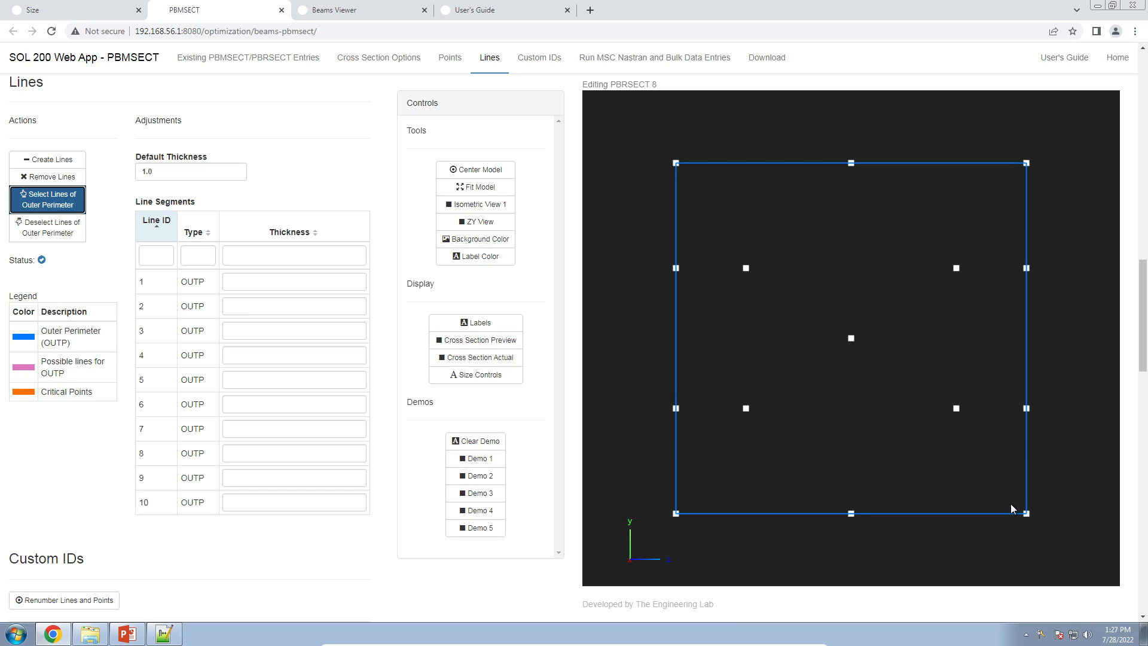
# - Review the generated PBRSECT, POINT and SET1 bulk data entries and turn on the cross section preview
pyautogui.scroll(-10, 392, 457)
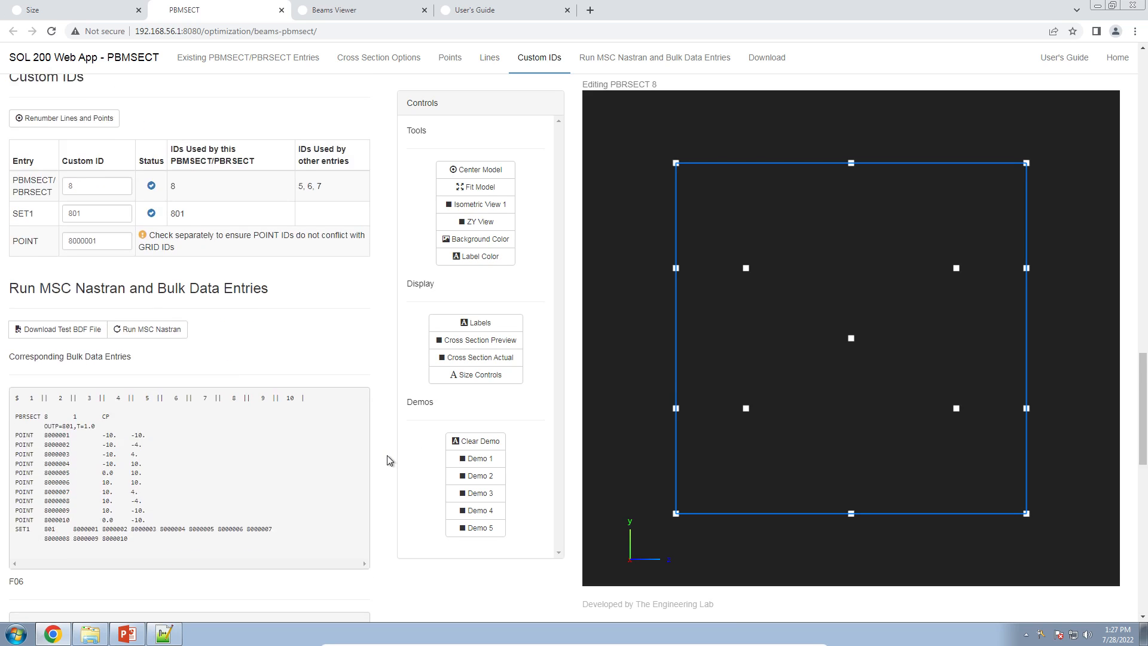
pyautogui.moveTo(27, 300); pyautogui.dragTo(168, 426)
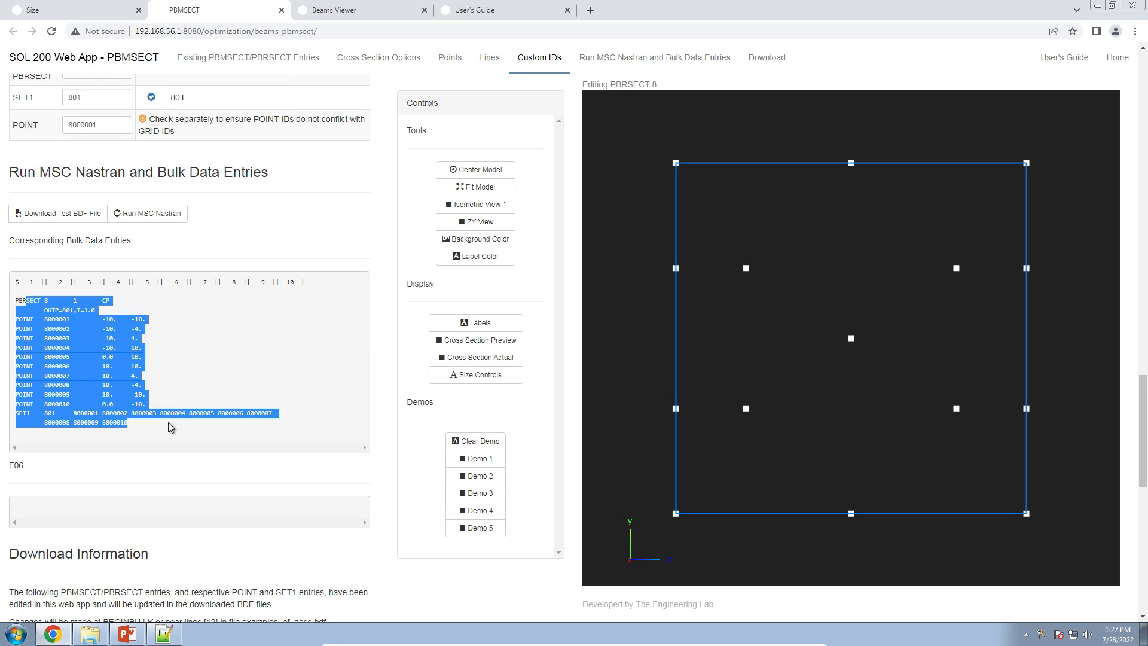
pyautogui.click(89, 379)
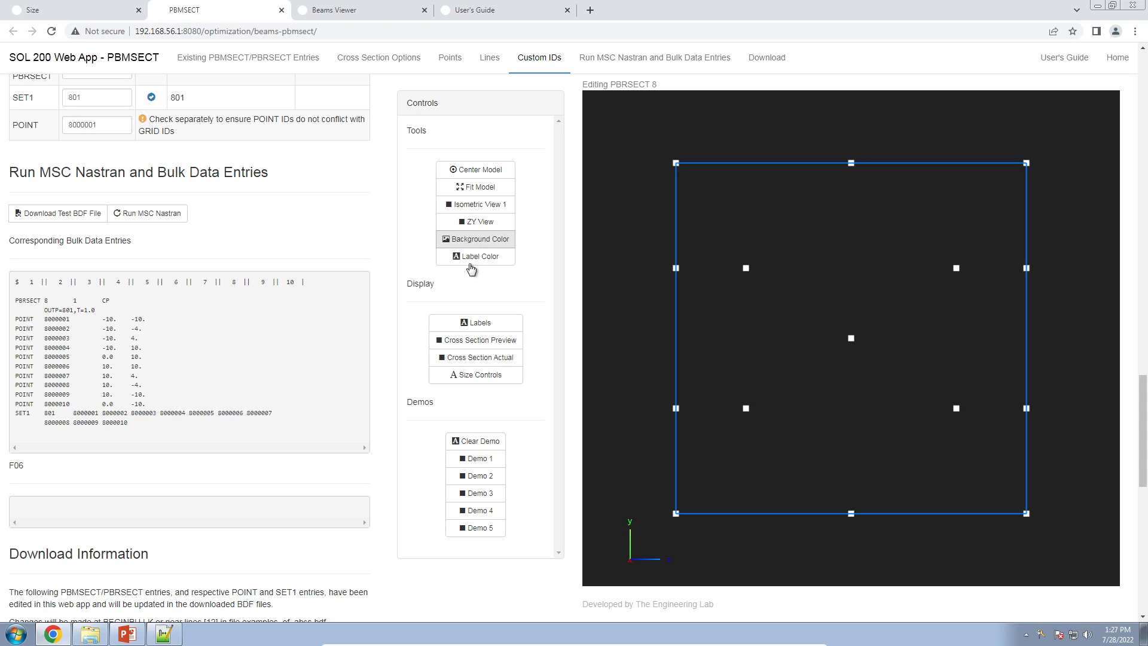
pyautogui.click(474, 340)
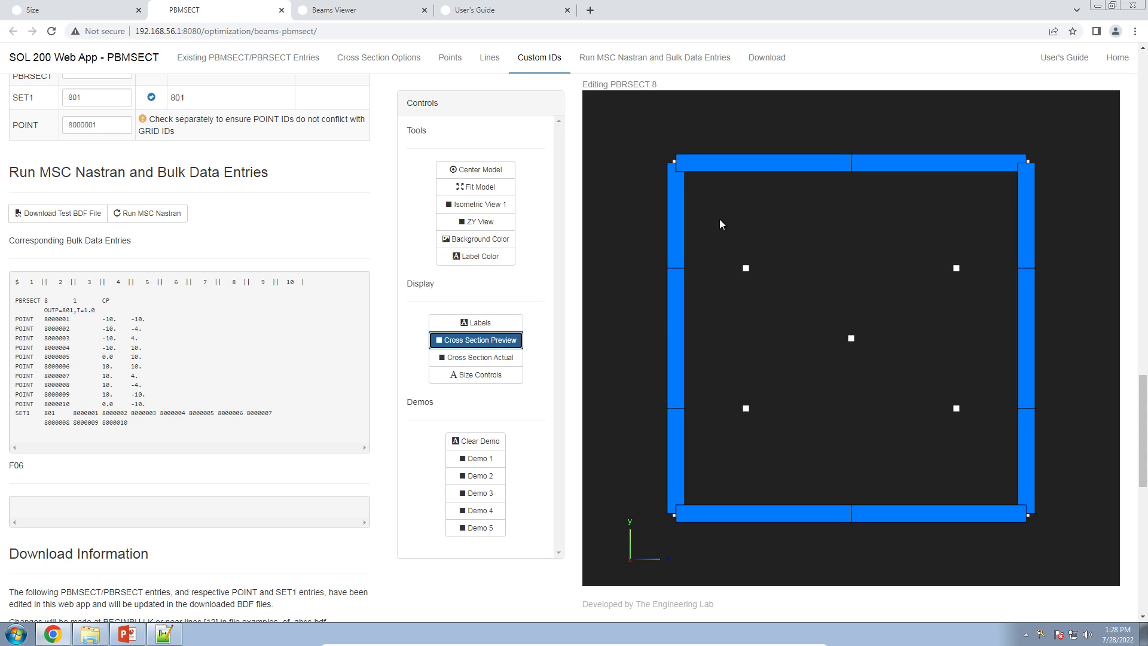
pyautogui.click(389, 240)
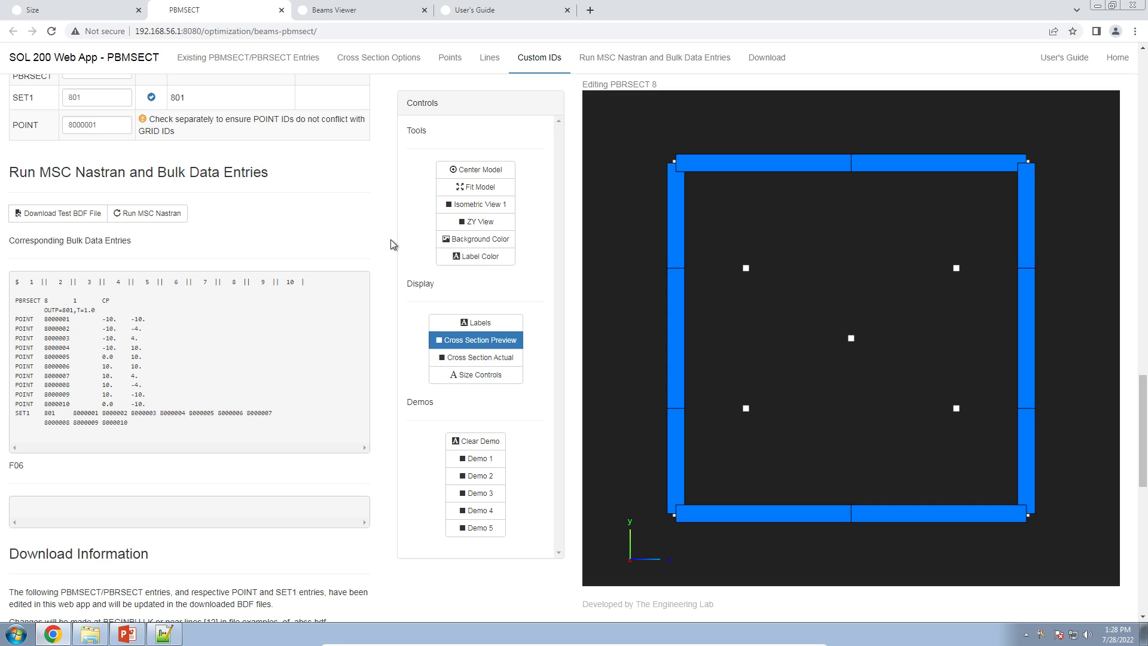
# - Run MSC Nastran for the PBRSECT 8 section and inspect the resulting F06 output
pyautogui.click(139, 215)
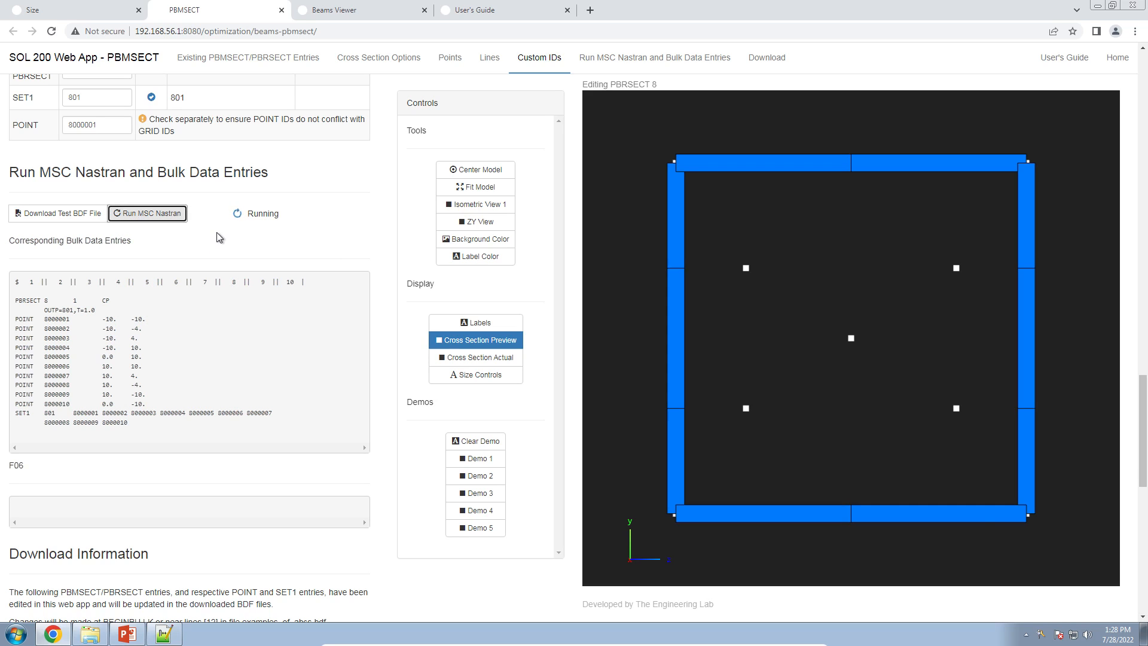
pyautogui.scroll(-6, 219, 266)
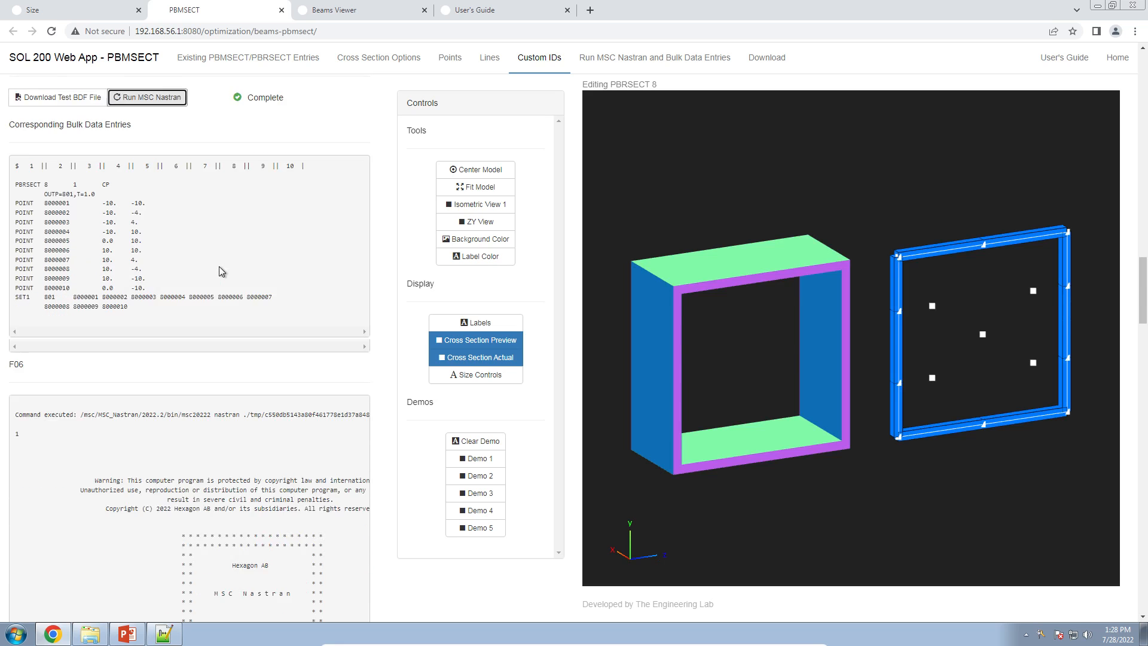
pyautogui.moveTo(177, 213); pyautogui.dragTo(243, 562)
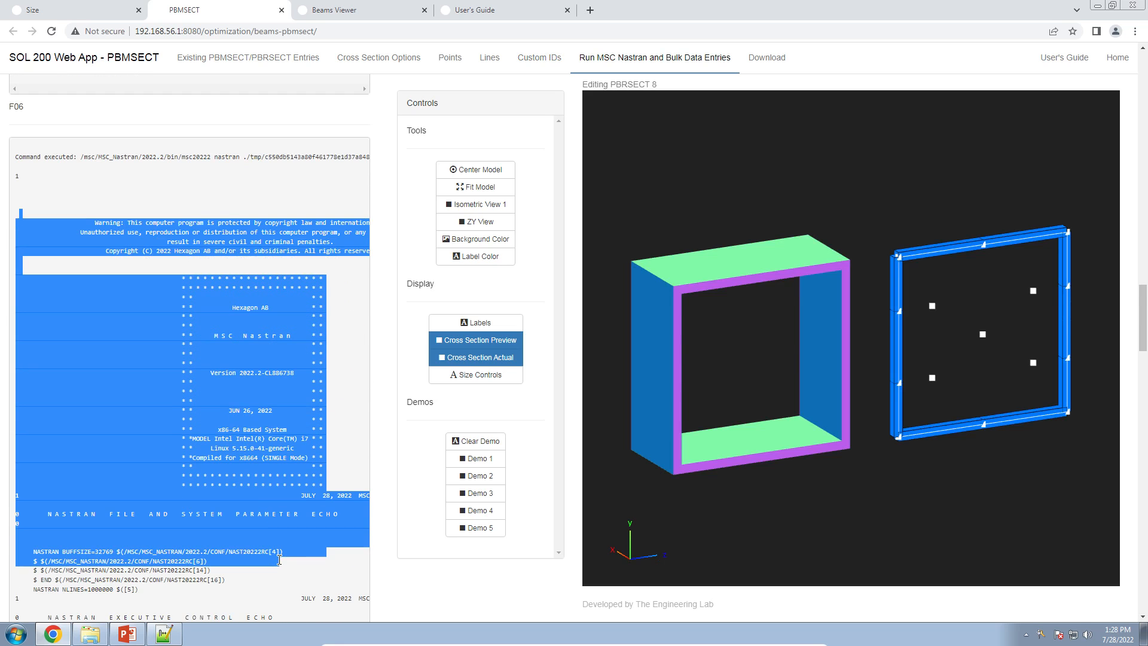
# - Examine the F06 output from the executive control echo through the bulk data echo, model summary, displacement and analysis summary tables
pyautogui.scroll(-4, 269, 541)
pyautogui.moveTo(222, 369); pyautogui.dragTo(263, 464)
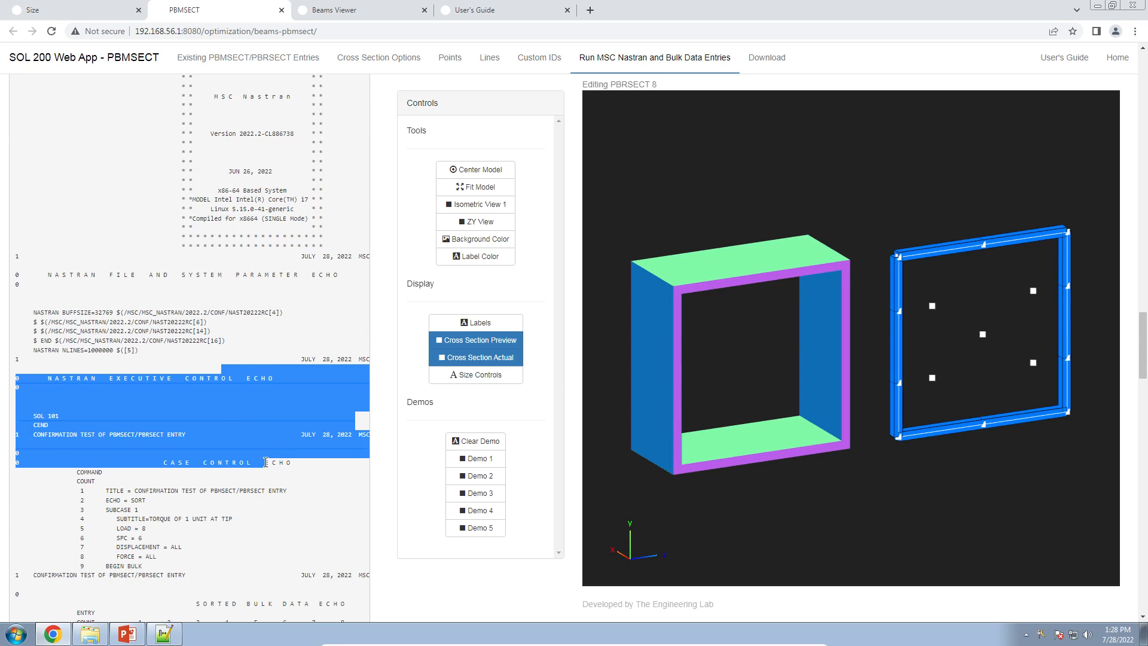
pyautogui.scroll(-7, 263, 463)
pyautogui.moveTo(149, 288); pyautogui.dragTo(224, 460)
pyautogui.scroll(-9, 225, 457)
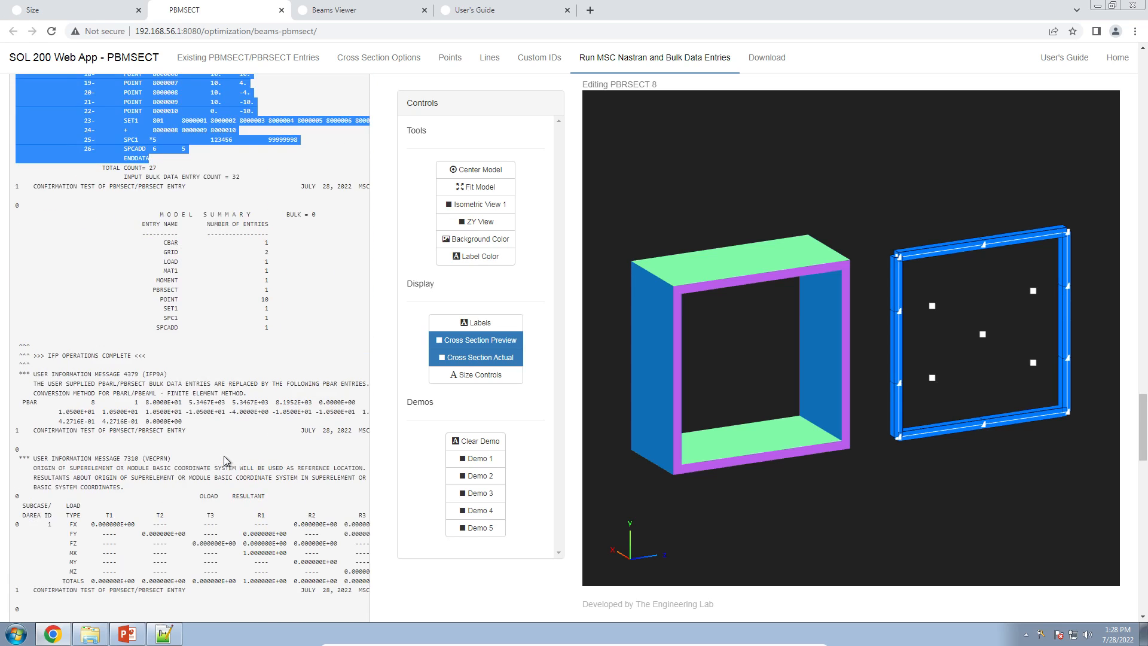
pyautogui.scroll(-4, 223, 449)
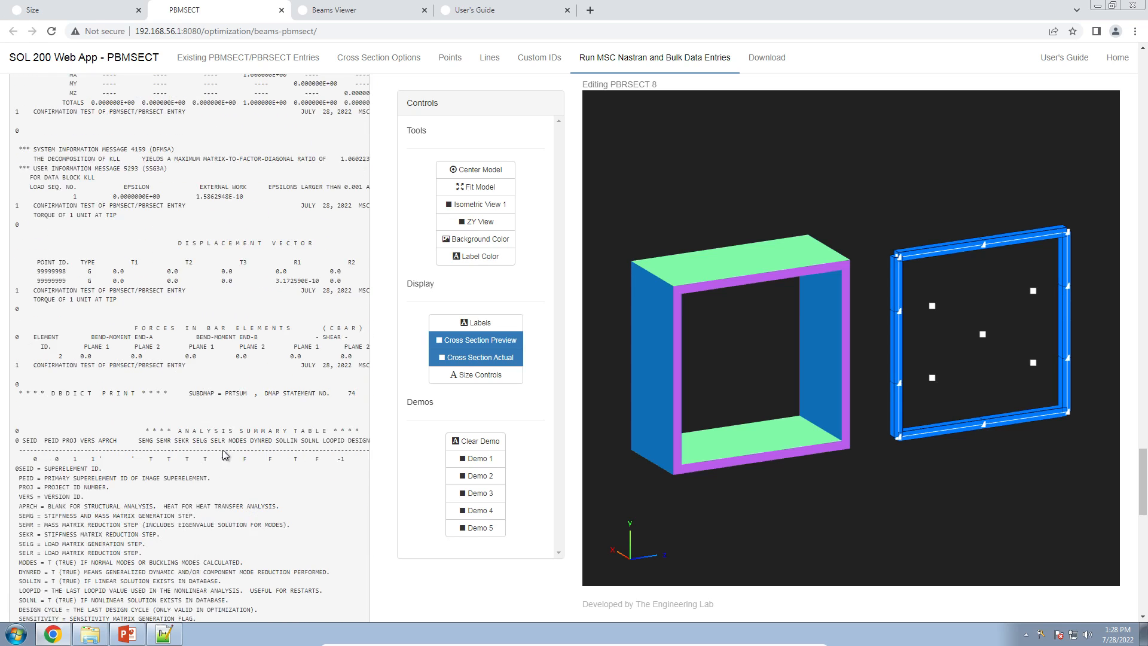
# - Compare the actual and preview cross sections in the ZY view, then hide the actual cross section
pyautogui.click(486, 222)
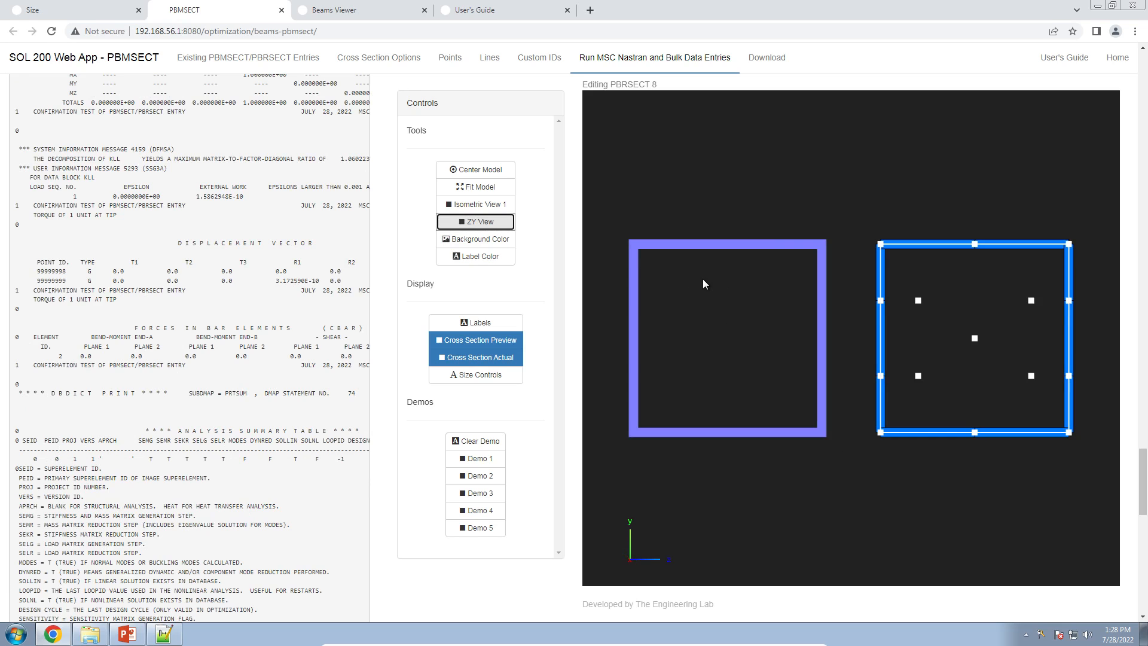
pyautogui.scroll(5, 677, 304)
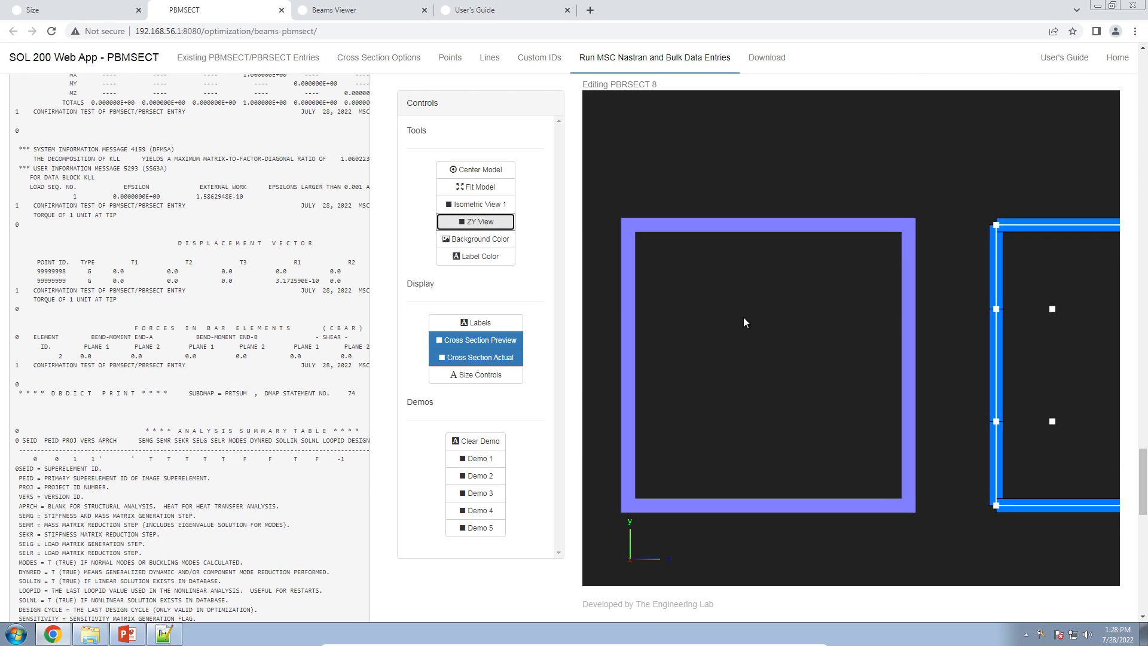
pyautogui.moveTo(773, 322); pyautogui.dragTo(779, 322)
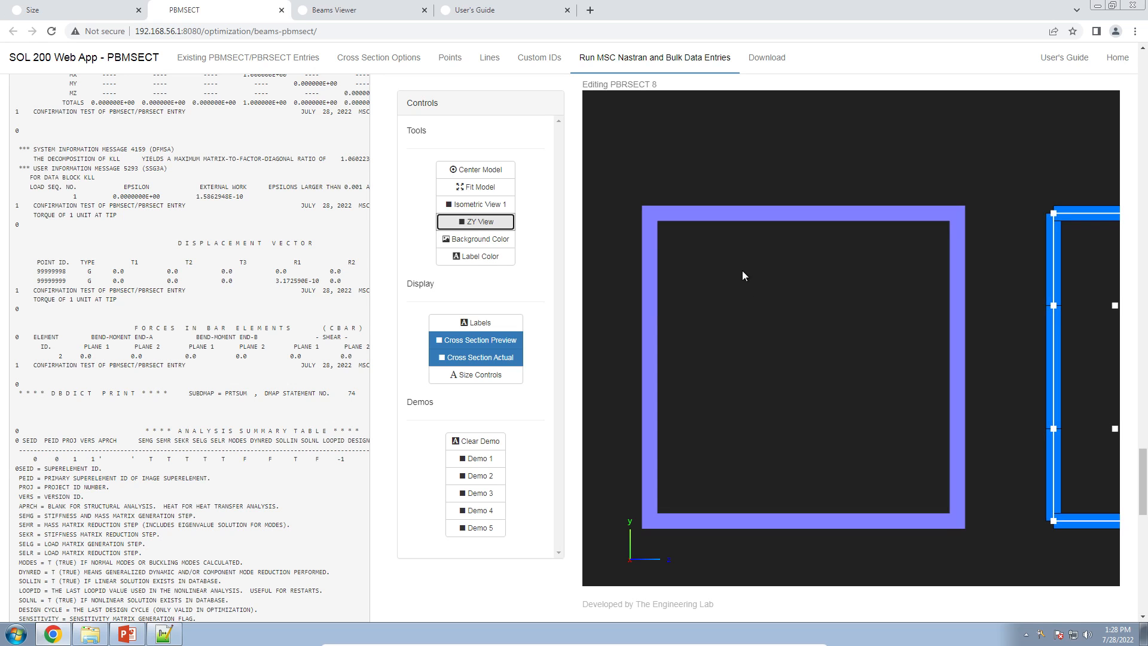
pyautogui.scroll(4, 250, 360)
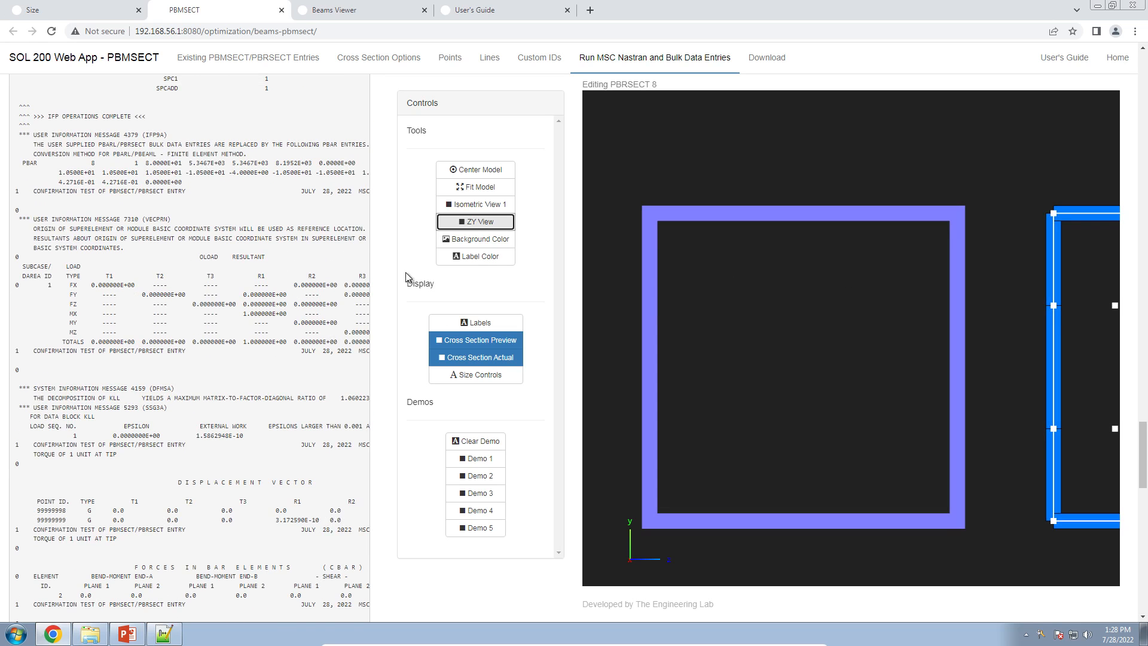
pyautogui.scroll(5, 406, 277)
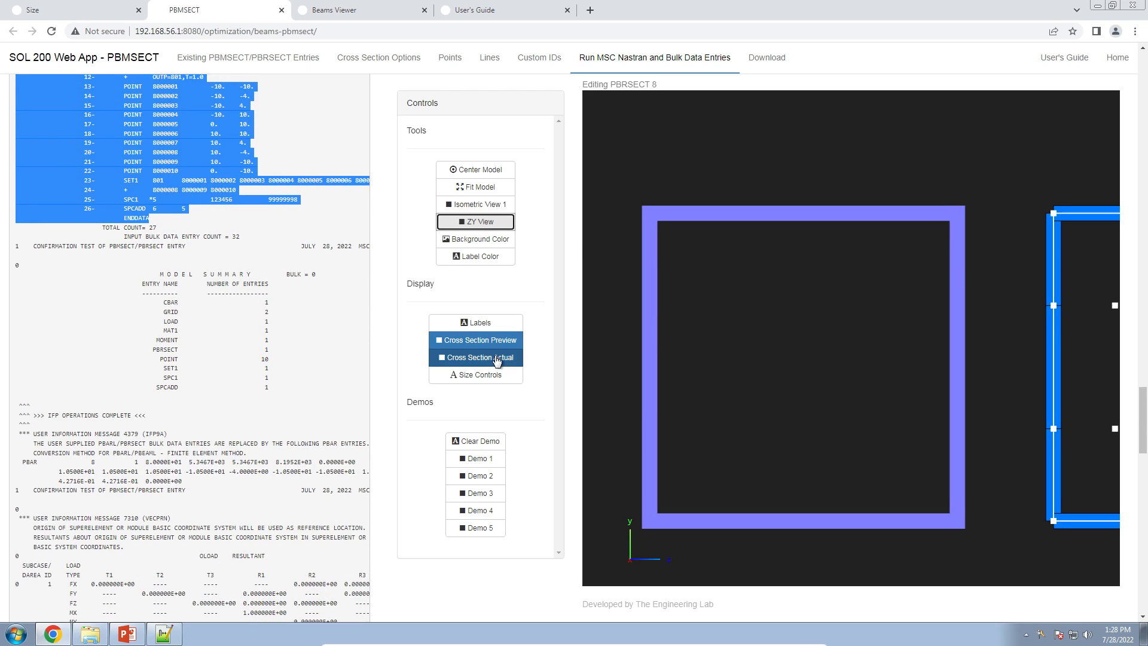
pyautogui.click(497, 363)
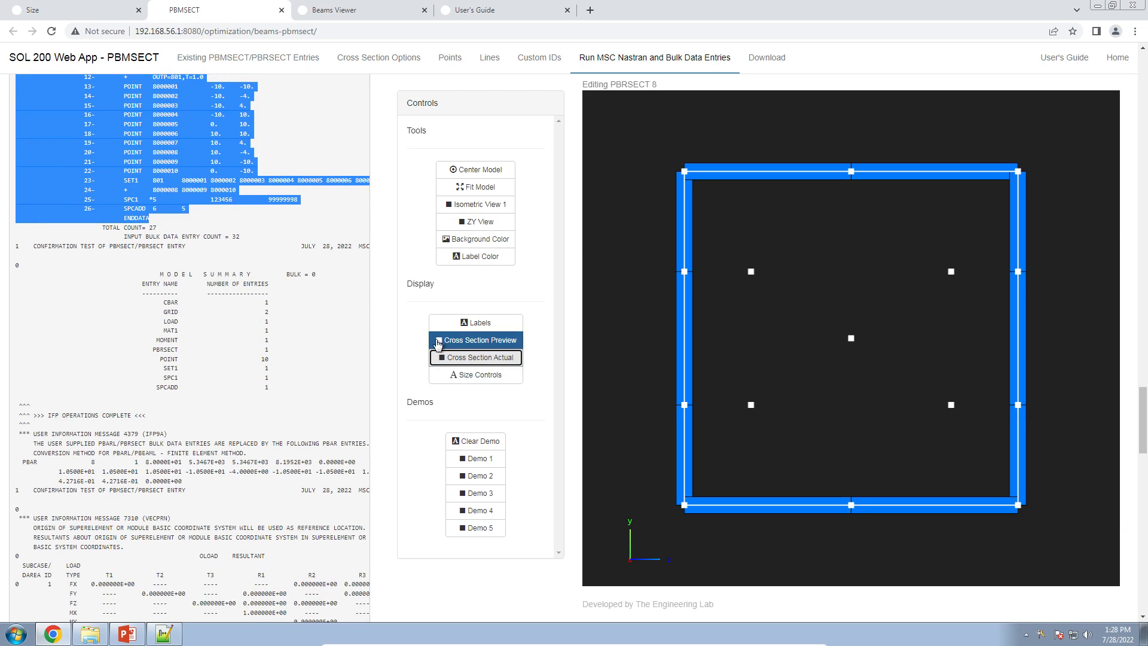
# - Create three line segments from the left edge through points (-6, 4) and (-6, -4) and back to the edge with the preview hidden
pyautogui.scroll(10, 379, 374)
pyautogui.scroll(20, 379, 373)
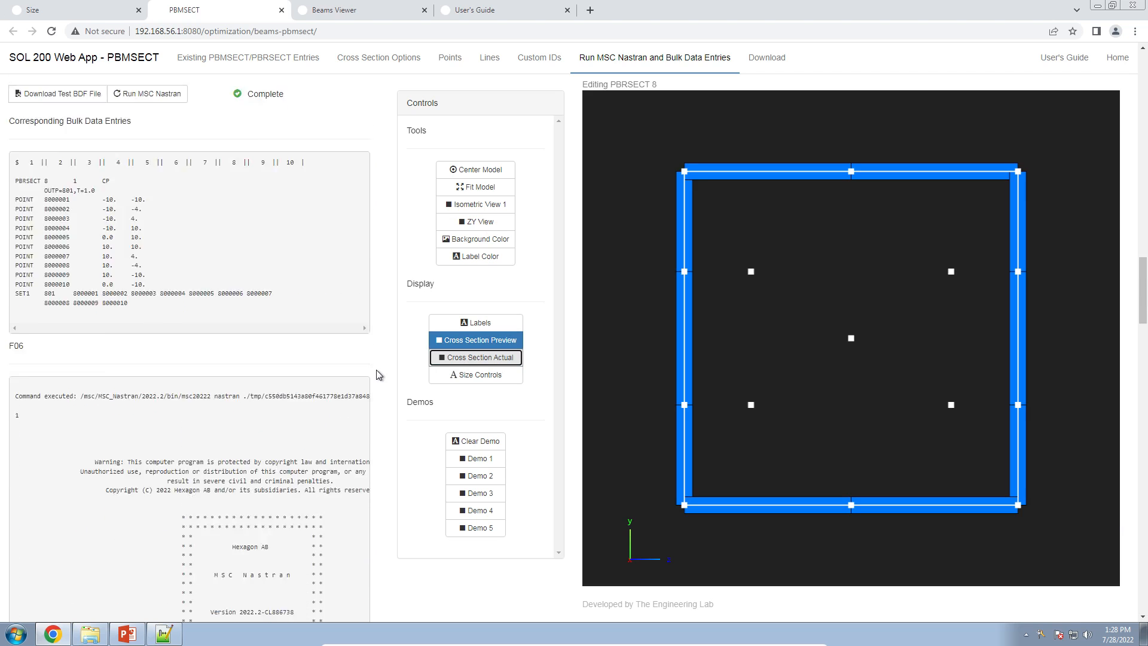
pyautogui.click(64, 340)
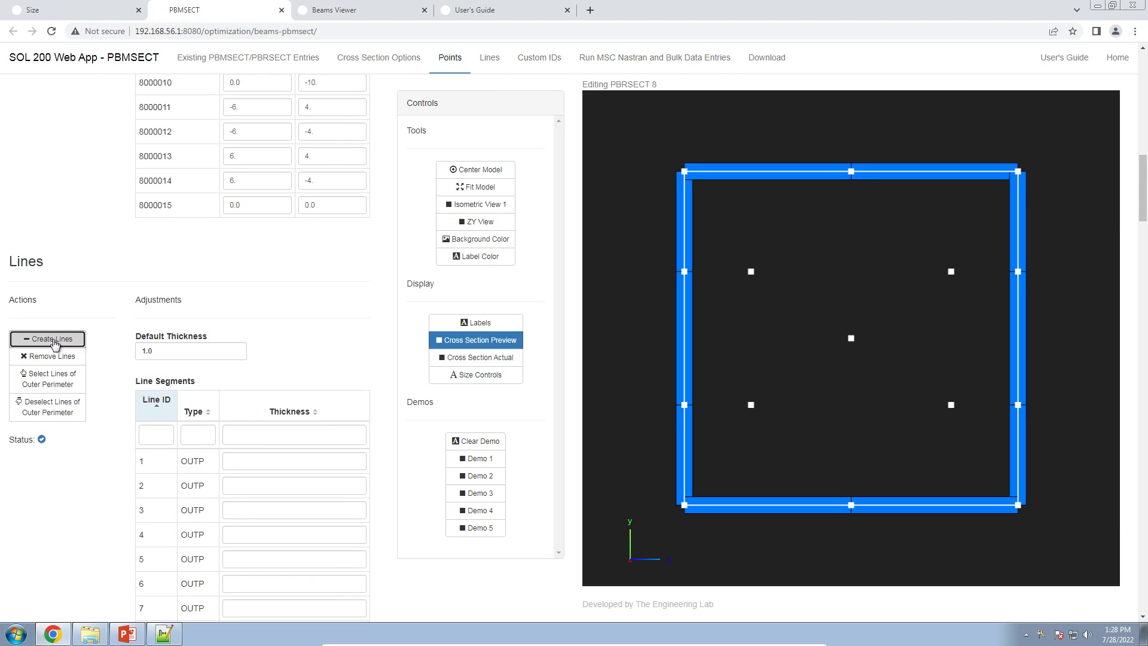
pyautogui.click(674, 267)
pyautogui.click(745, 269)
pyautogui.click(746, 269)
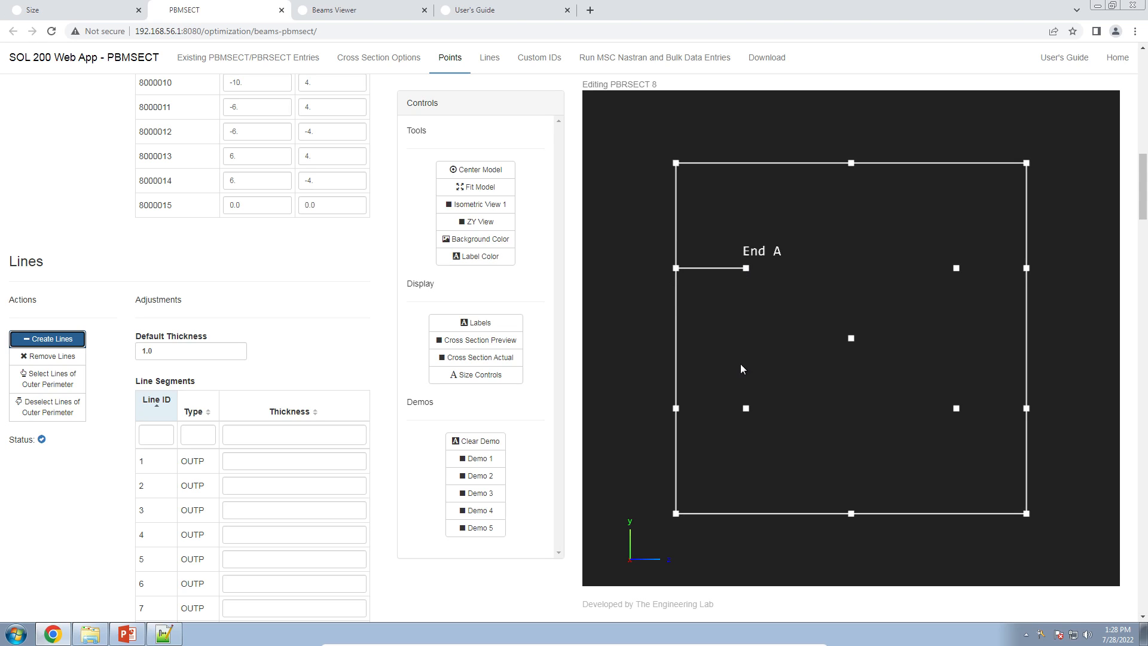
pyautogui.click(746, 409)
pyautogui.click(745, 409)
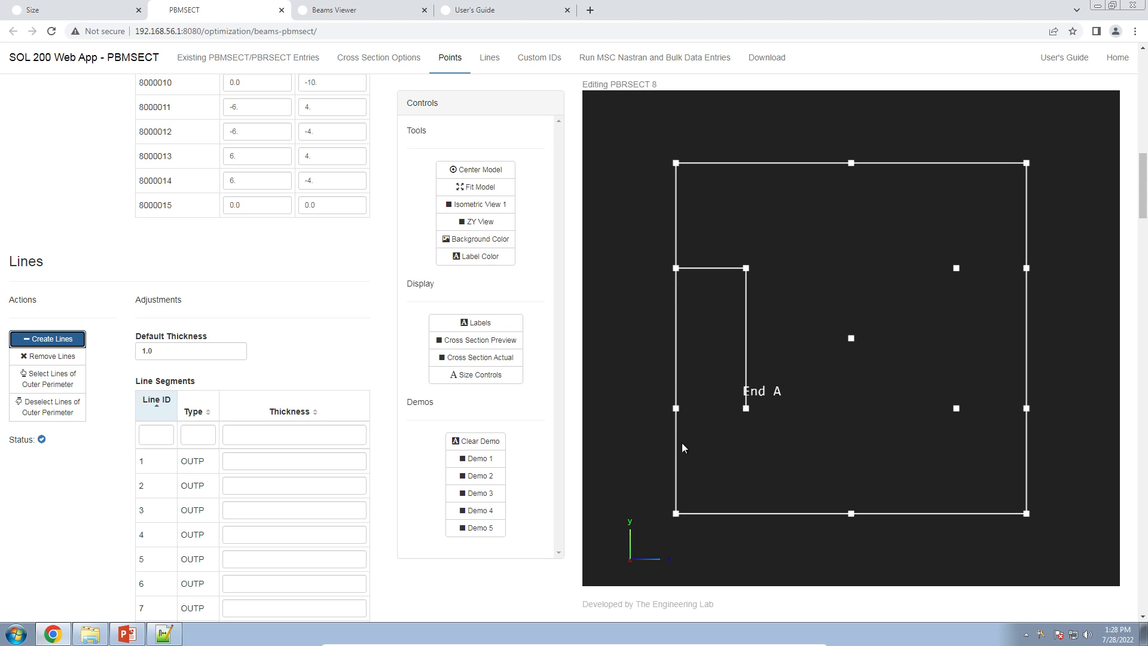
pyautogui.click(675, 408)
# - Create three line segments joining points (6, 4) and (6, -4) to each other and to the right edge at the same heights
pyautogui.click(957, 268)
pyautogui.click(1026, 267)
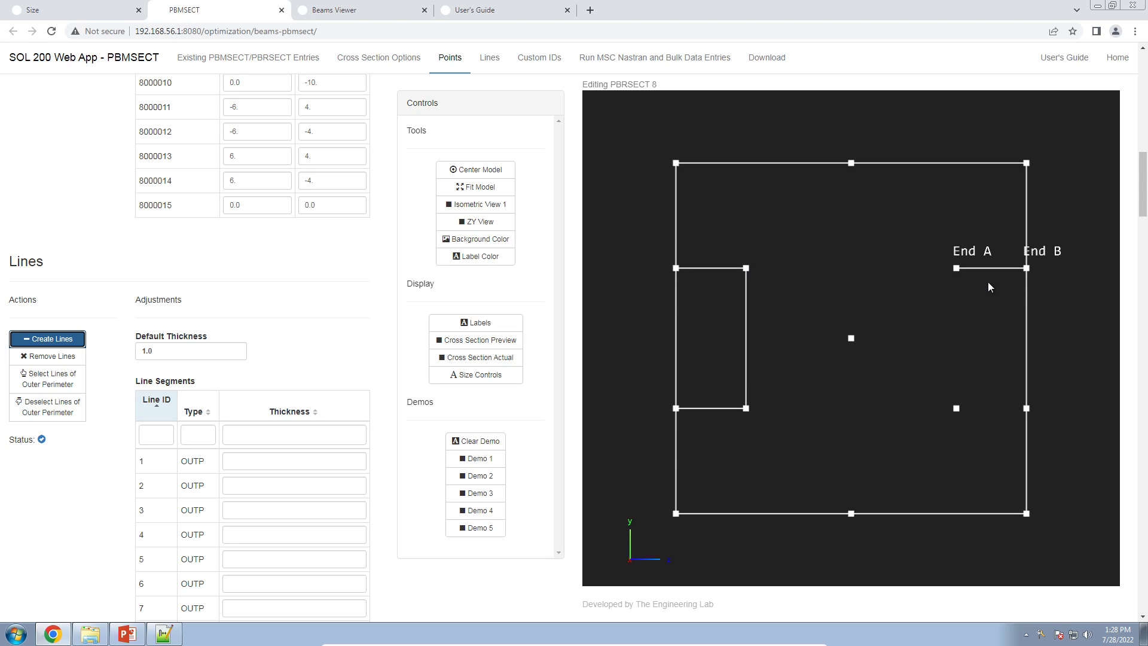
pyautogui.click(1026, 408)
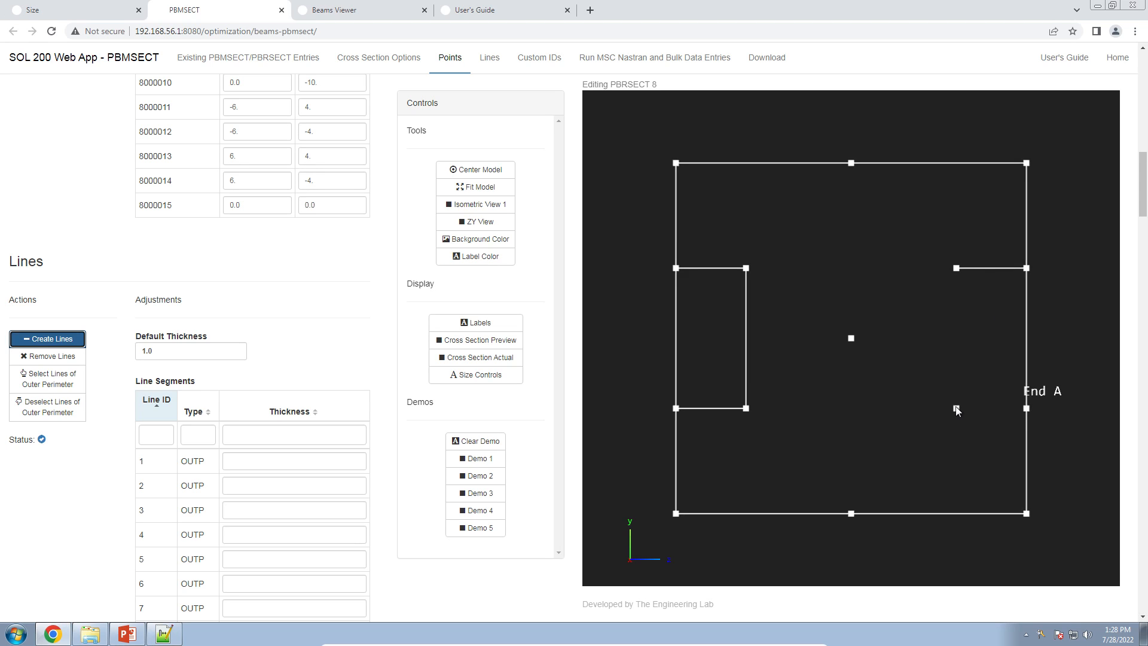
pyautogui.click(956, 408)
pyautogui.click(956, 268)
# - Show the cross section preview and labels, and check the BRP 1 and BRP 2 types assigned to line segments 11 to 16
pyautogui.scroll(-7, 353, 352)
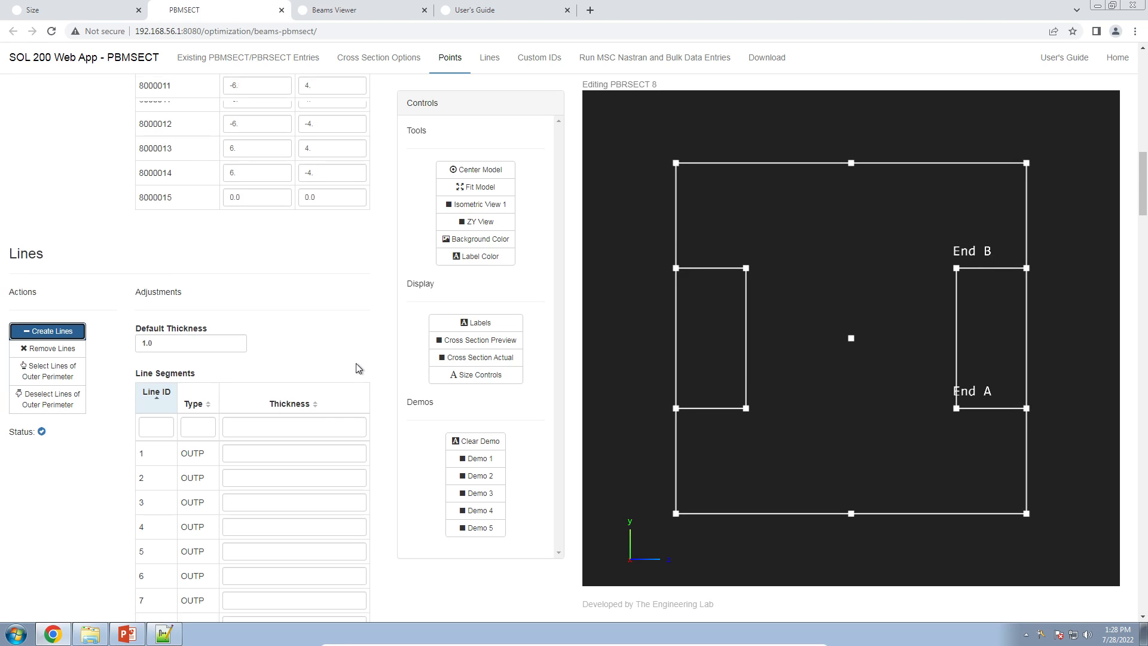
pyautogui.click(511, 340)
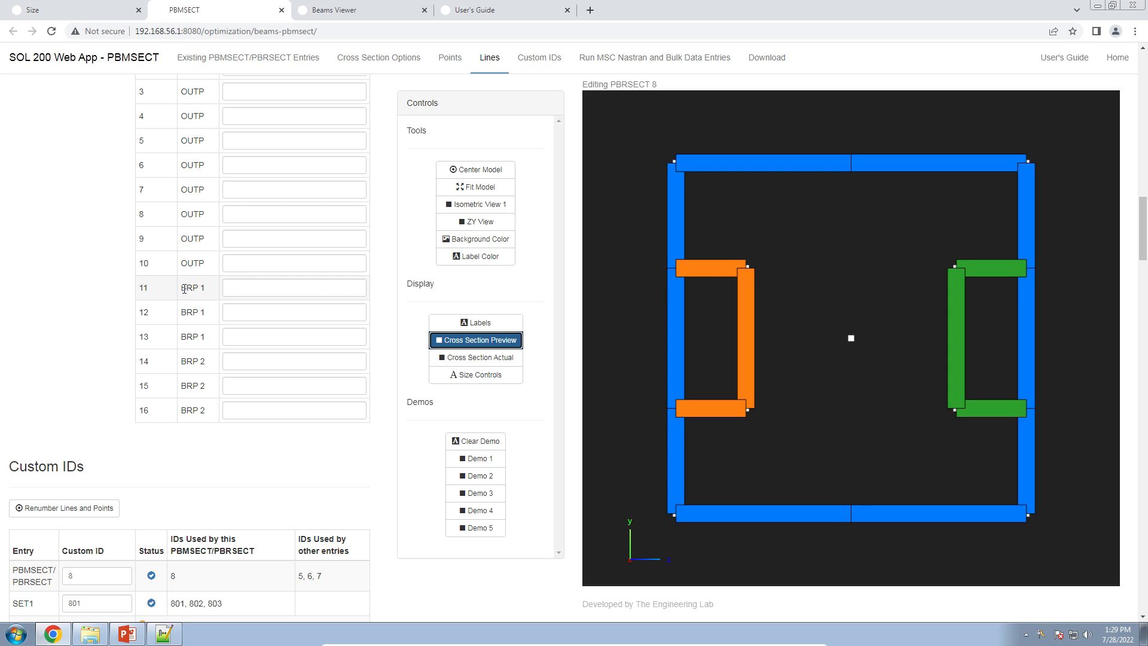
pyautogui.moveTo(180, 288); pyautogui.dragTo(210, 286)
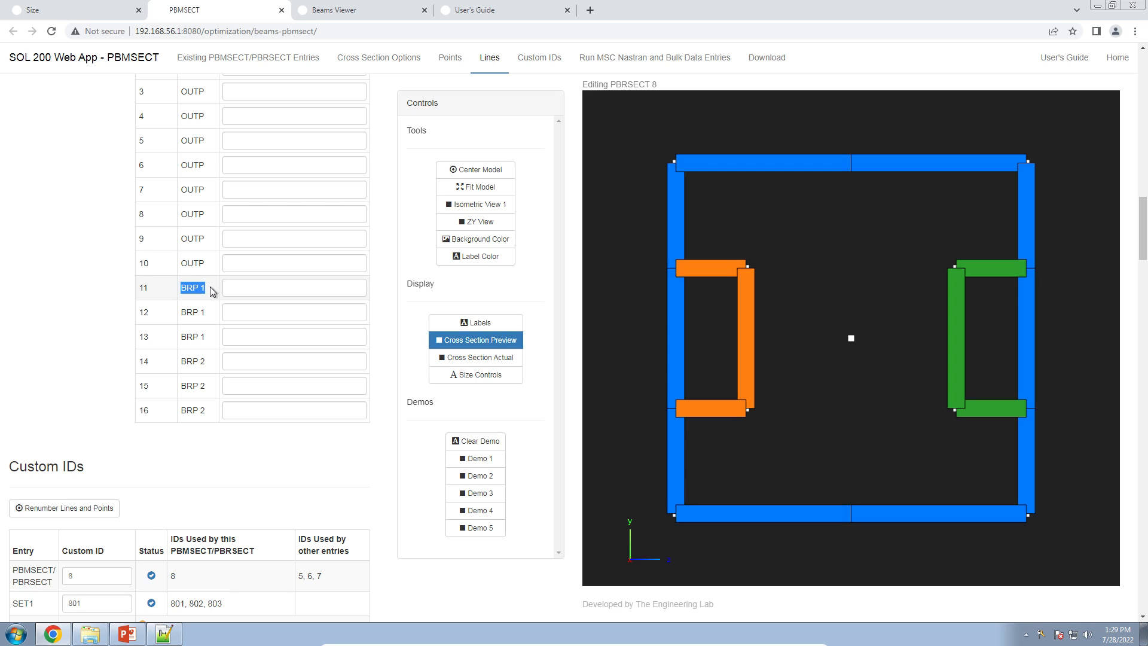
pyautogui.click(483, 326)
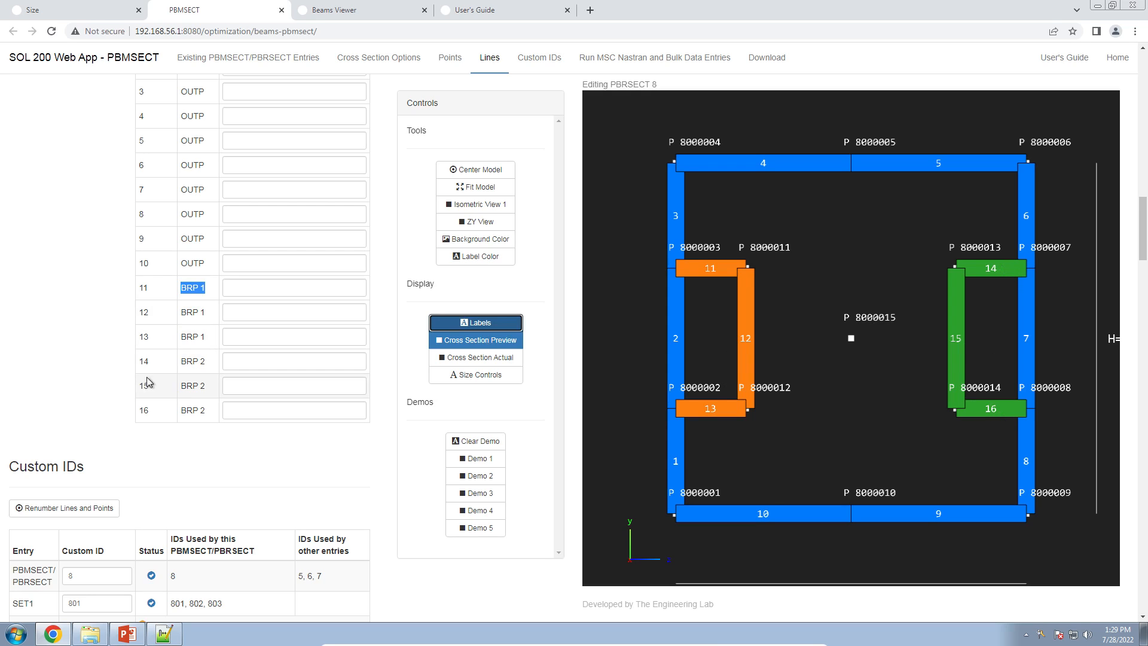
pyautogui.click(195, 362)
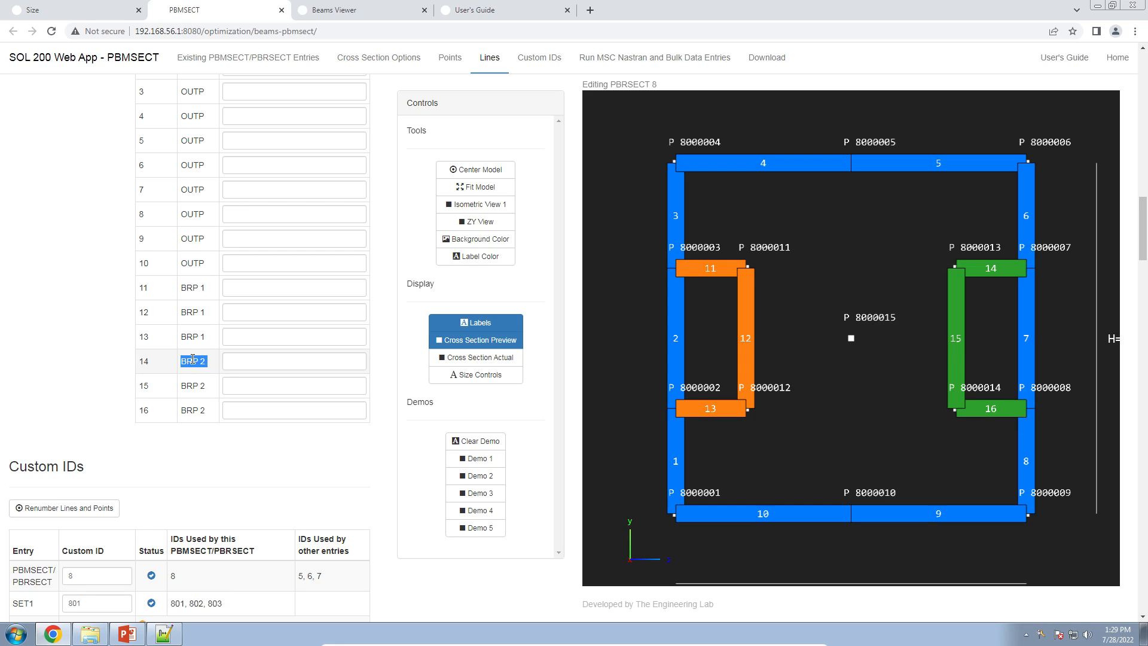
pyautogui.click(194, 410)
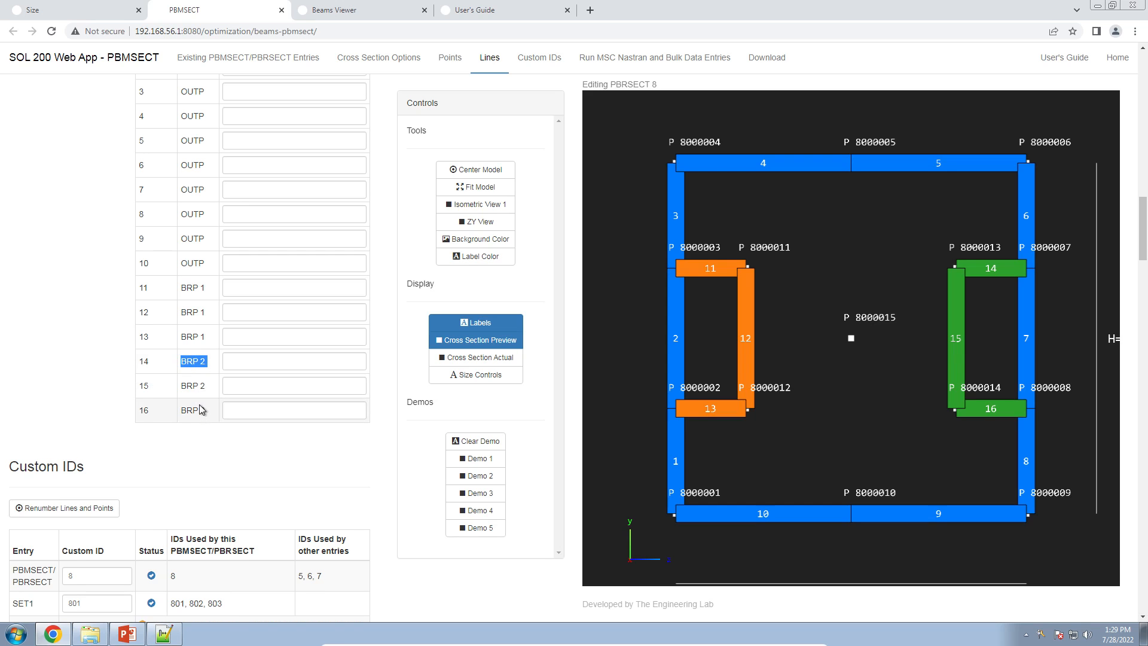
# - Examine the PBRSECT entry's BRP(1) and BRP(2) references and match SET1 802 and 803 to the labelled points
pyautogui.scroll(-10, 201, 406)
pyautogui.moveTo(191, 390); pyautogui.dragTo(18, 378)
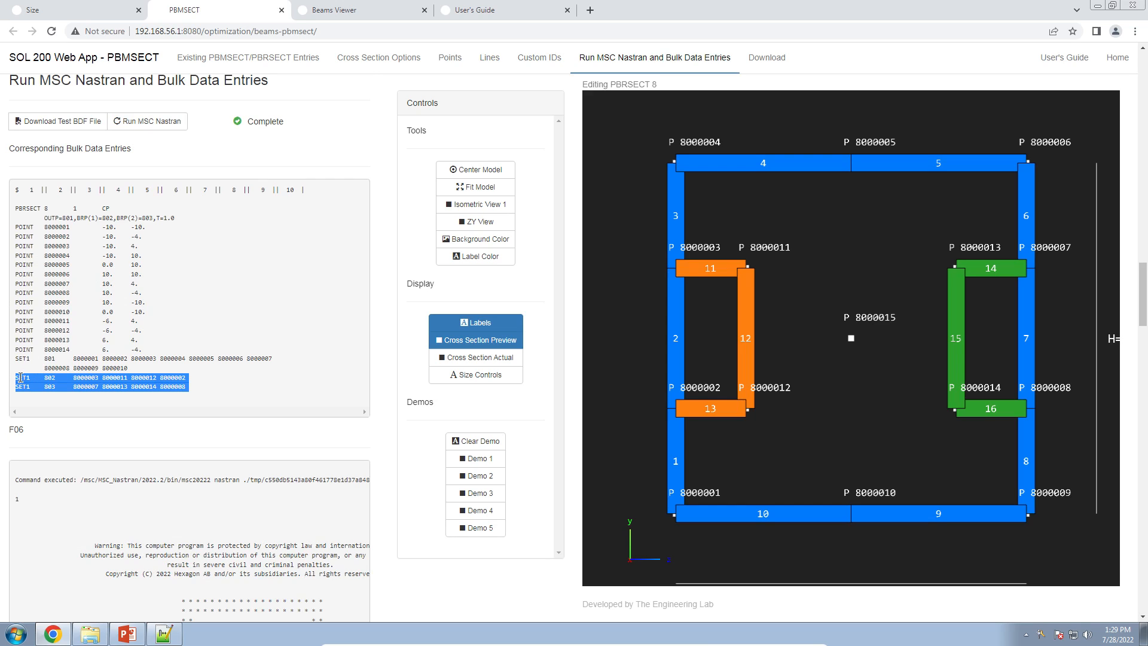
pyautogui.tripleClick(29, 378)
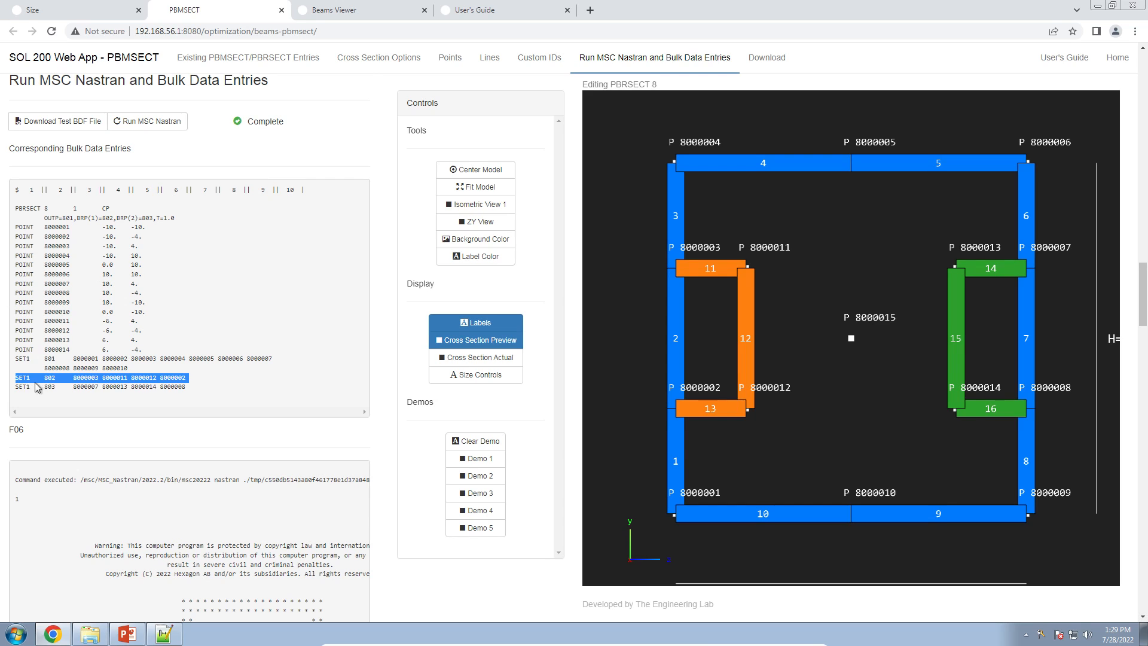
pyautogui.tripleClick(46, 378)
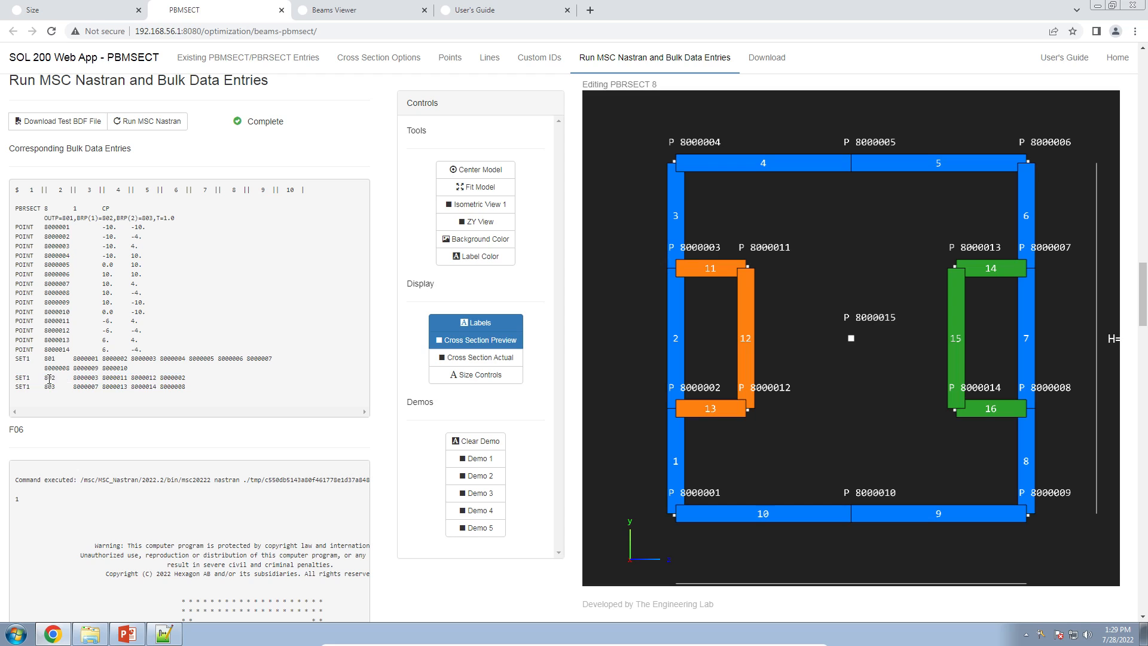
pyautogui.doubleClick(49, 377)
pyautogui.moveTo(78, 218); pyautogui.dragTo(113, 218)
pyautogui.click(133, 219)
pyautogui.moveTo(142, 219); pyautogui.dragTo(153, 219)
pyautogui.moveTo(57, 387); pyautogui.dragTo(204, 396)
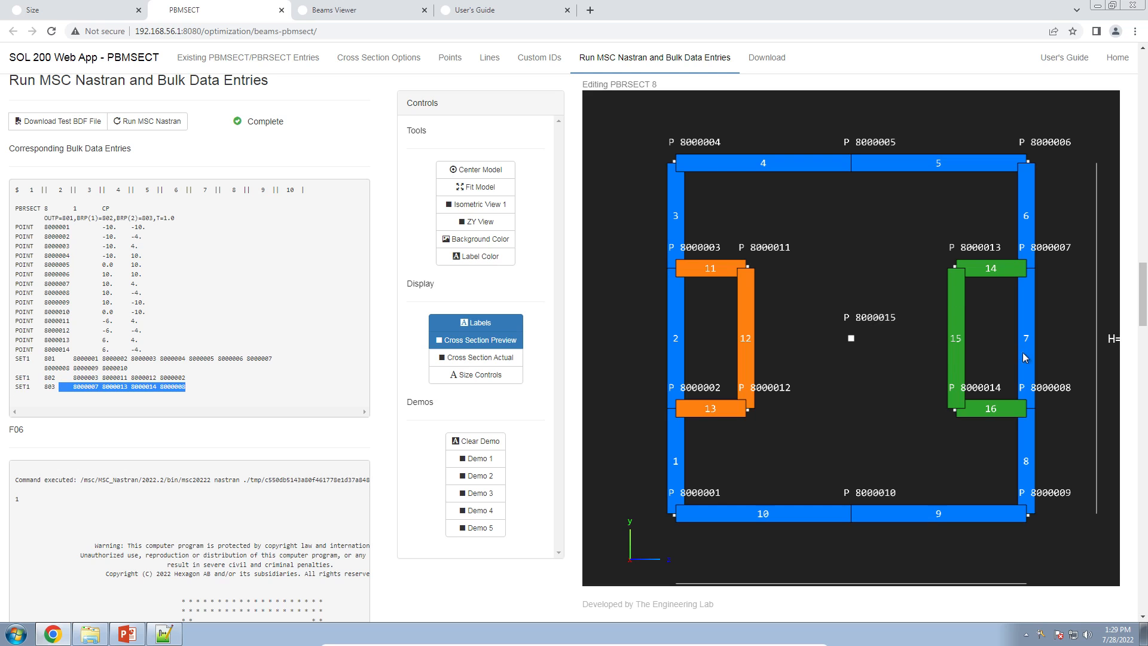
pyautogui.click(382, 342)
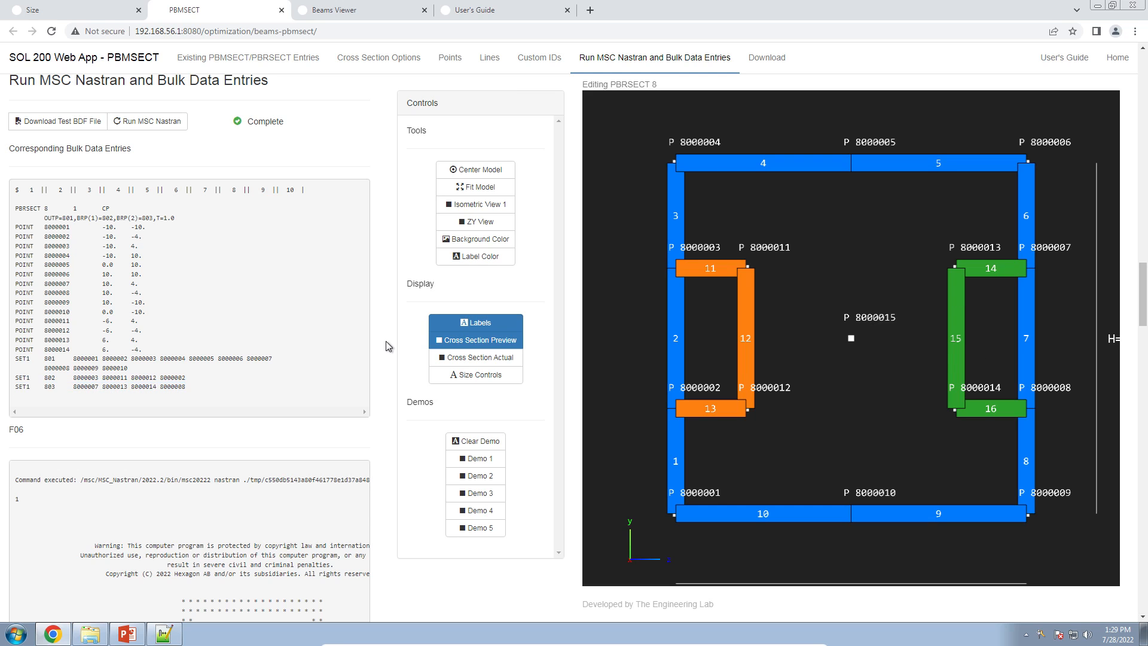
# - Return to the line creation settings and hide the cross section preview and labels
pyautogui.scroll(10, 381, 343)
pyautogui.scroll(3, 382, 342)
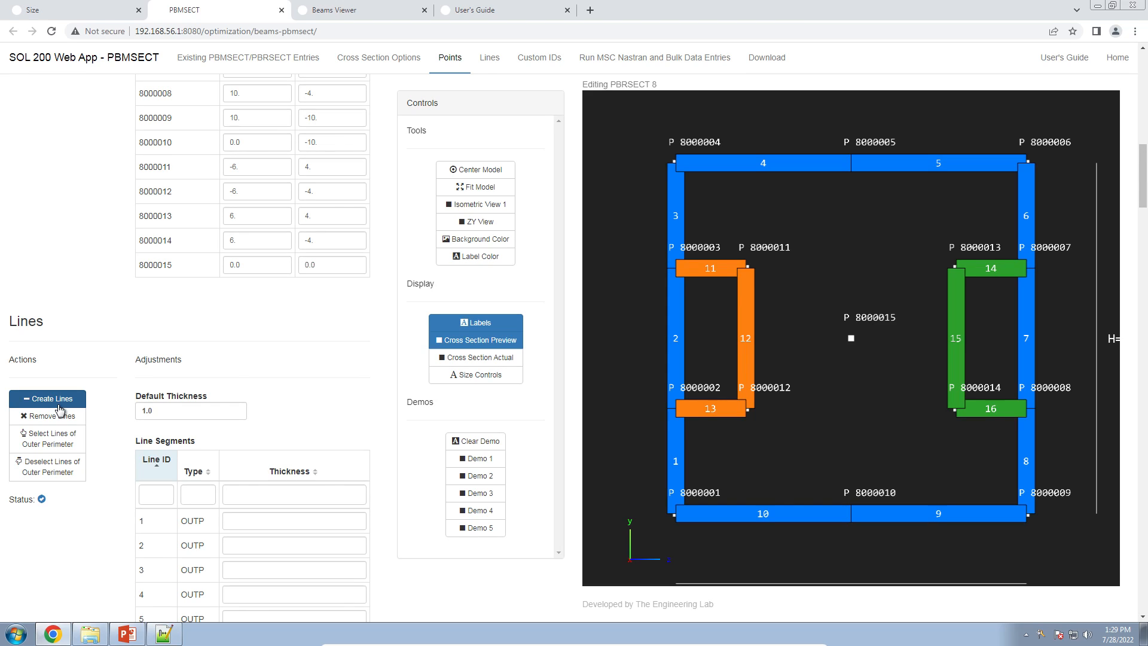
pyautogui.click(480, 340)
pyautogui.click(480, 322)
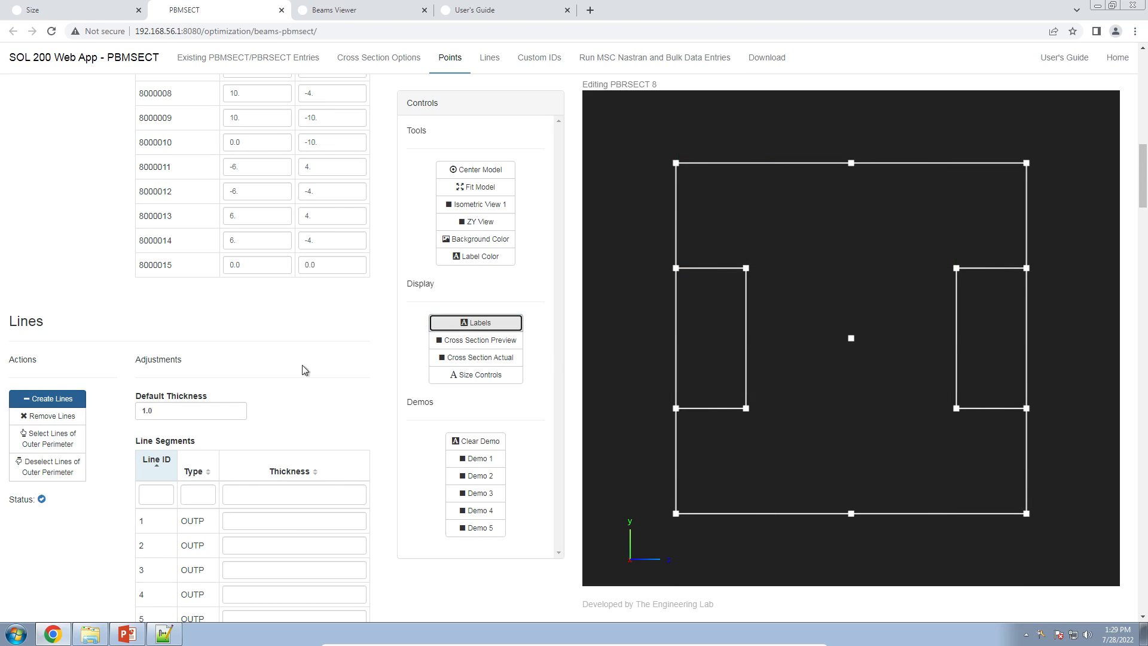
# - Create two vertical line segments joining the top midpoint, centre point and bottom midpoint, and check their line IDs with the labels
pyautogui.click(851, 163)
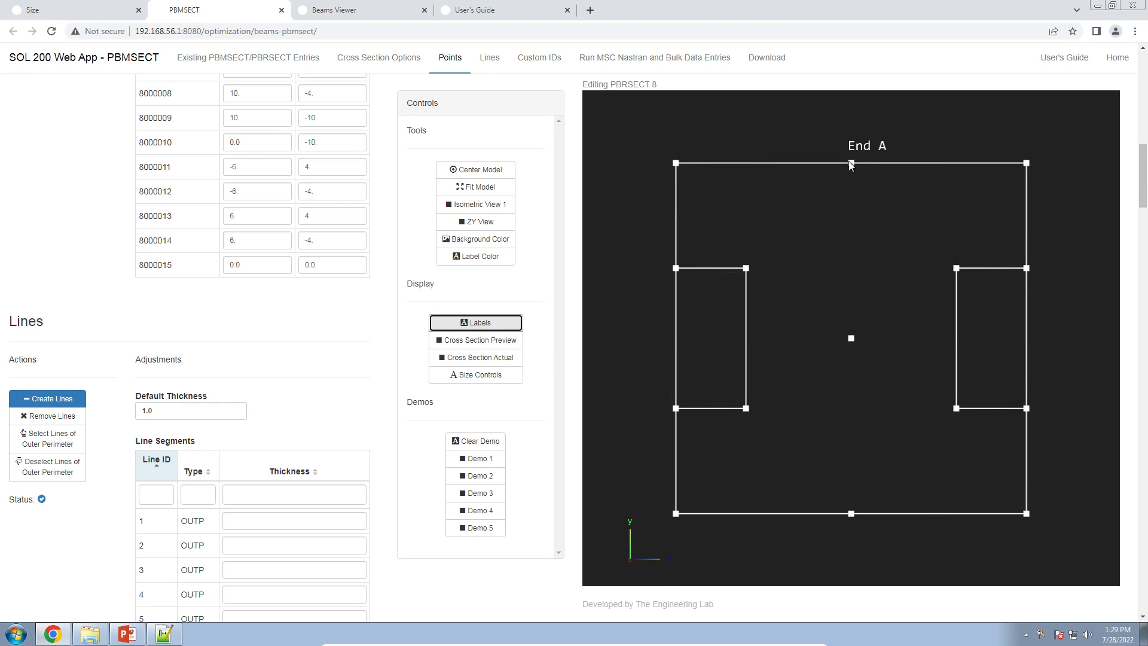
pyautogui.click(851, 338)
pyautogui.click(851, 513)
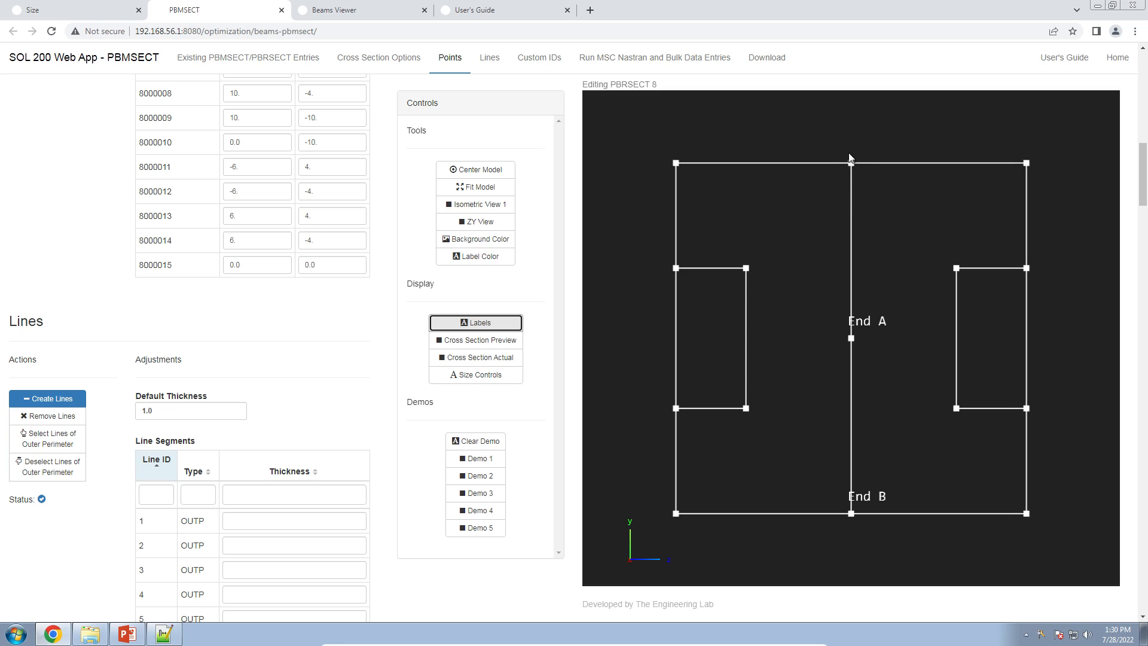
pyautogui.press('Escape')
pyautogui.click(482, 324)
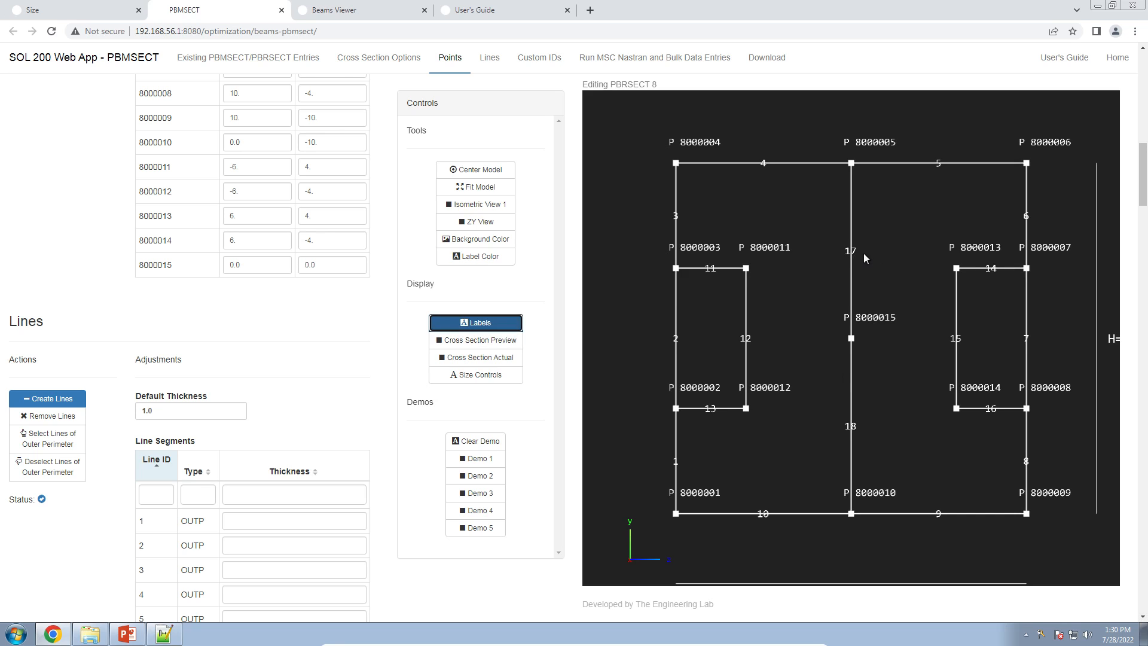
pyautogui.click(473, 323)
# - Remove both vertical line segments that meet at the centre point
pyautogui.click(51, 416)
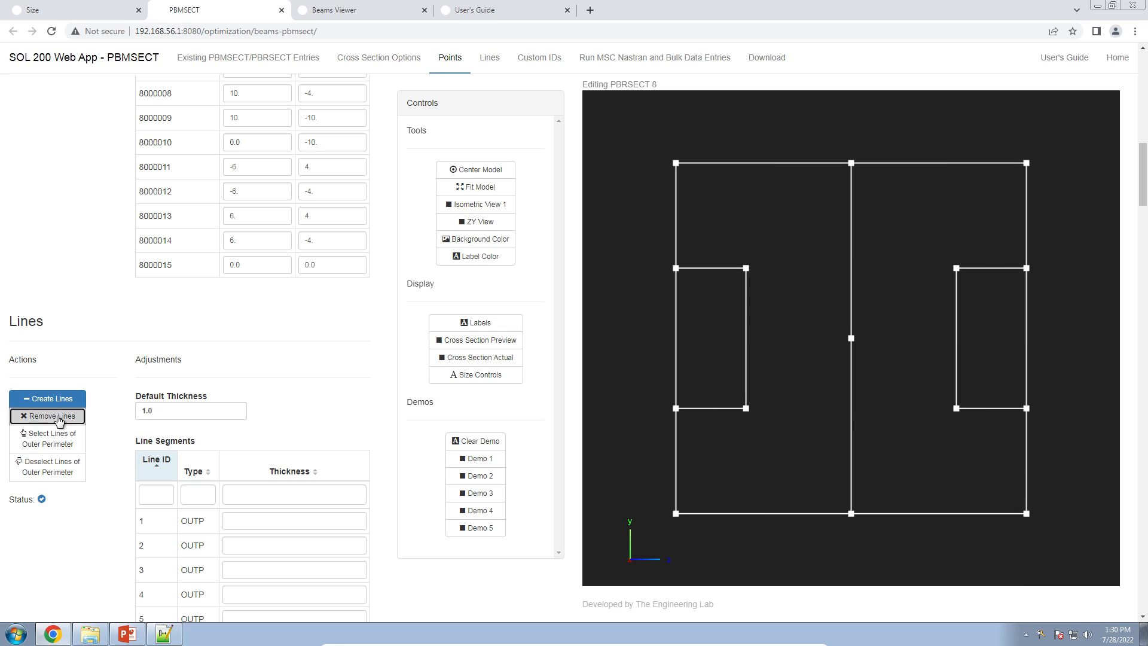
pyautogui.click(850, 398)
pyautogui.click(850, 290)
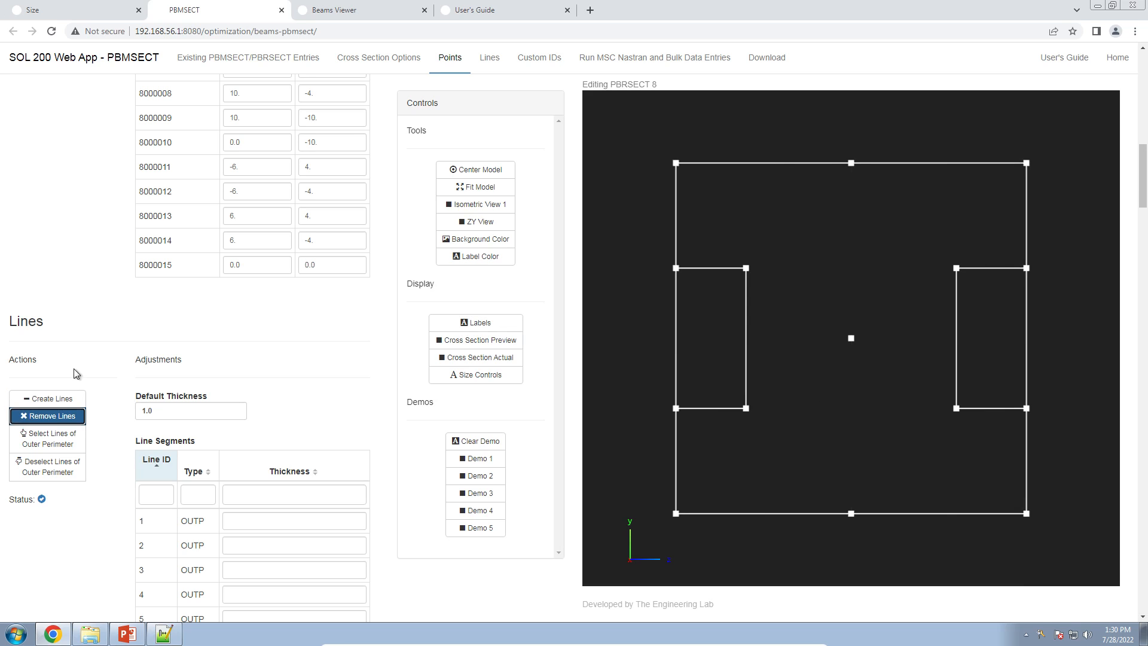
# - Create a single vertical line from the midpoint of the top edge directly to the midpoint of the bottom edge
pyautogui.click(51, 398)
pyautogui.click(851, 170)
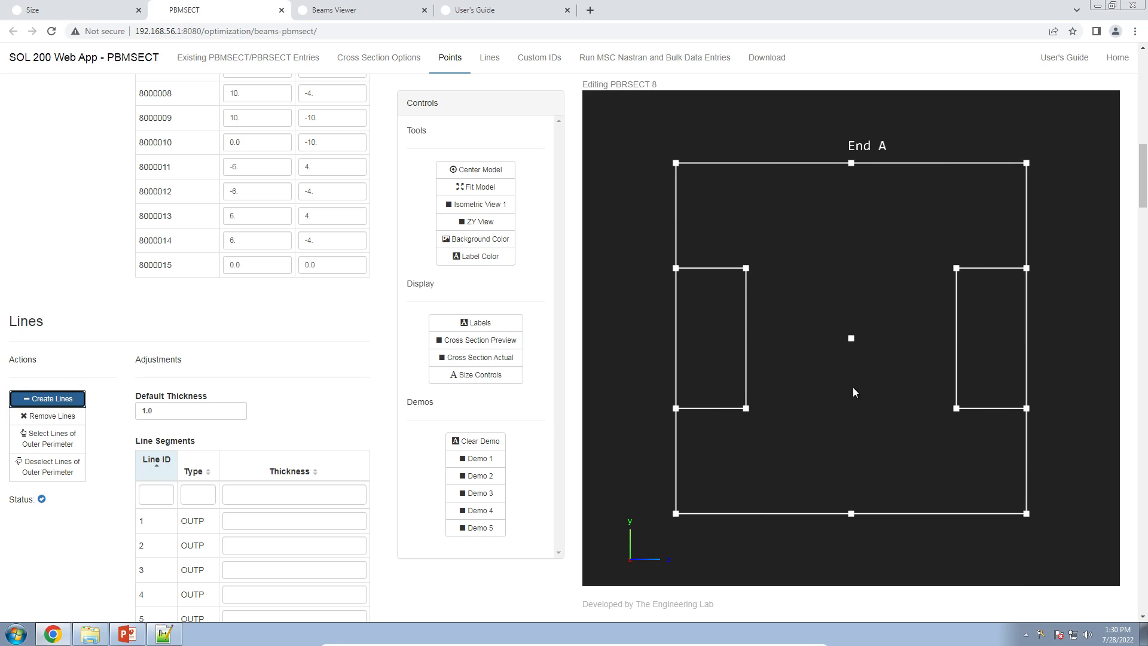
pyautogui.click(850, 514)
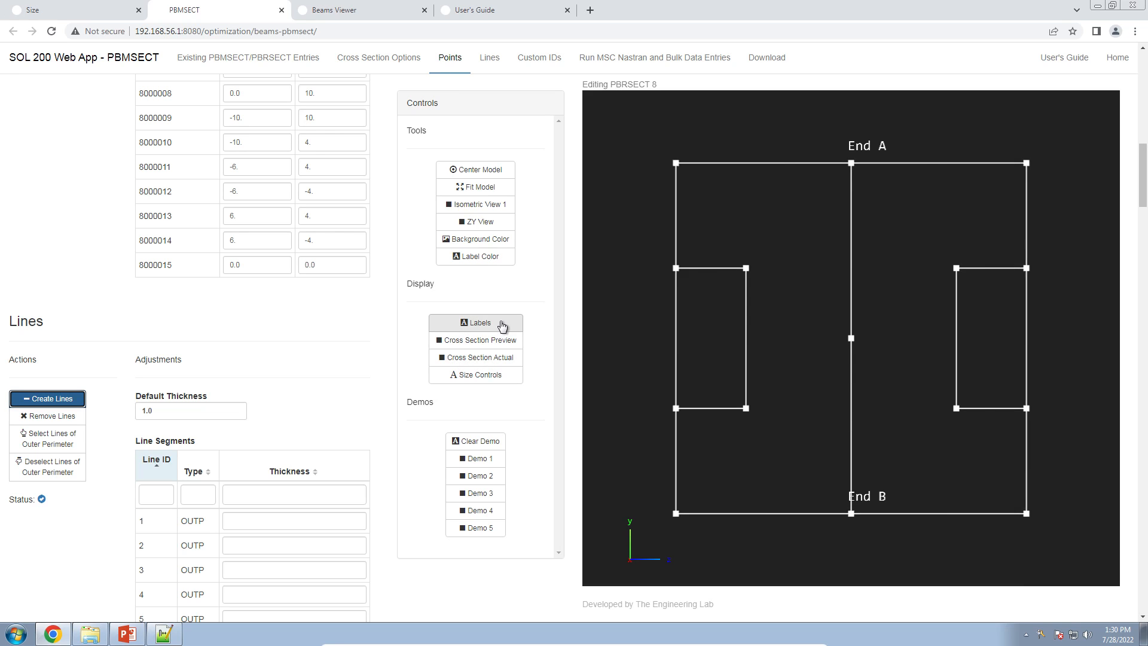
# - Remove the centre point of the PBRSECT 8 section and create it again at Z 0.0, Y 0.0
pyautogui.scroll(5, 91, 431)
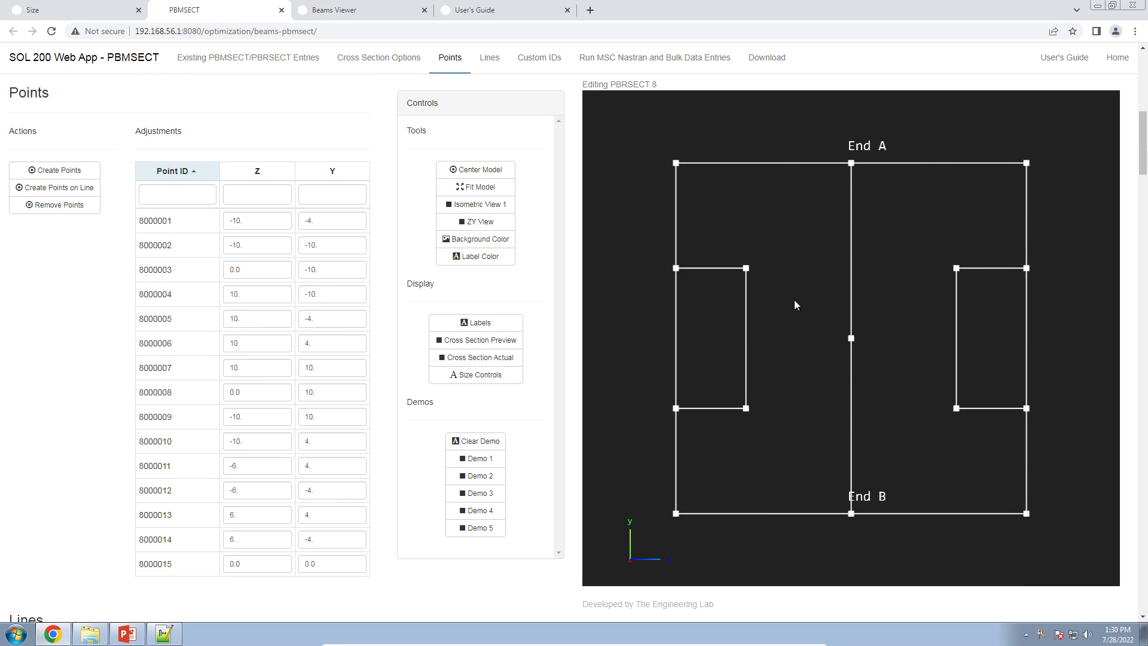
pyautogui.click(851, 338)
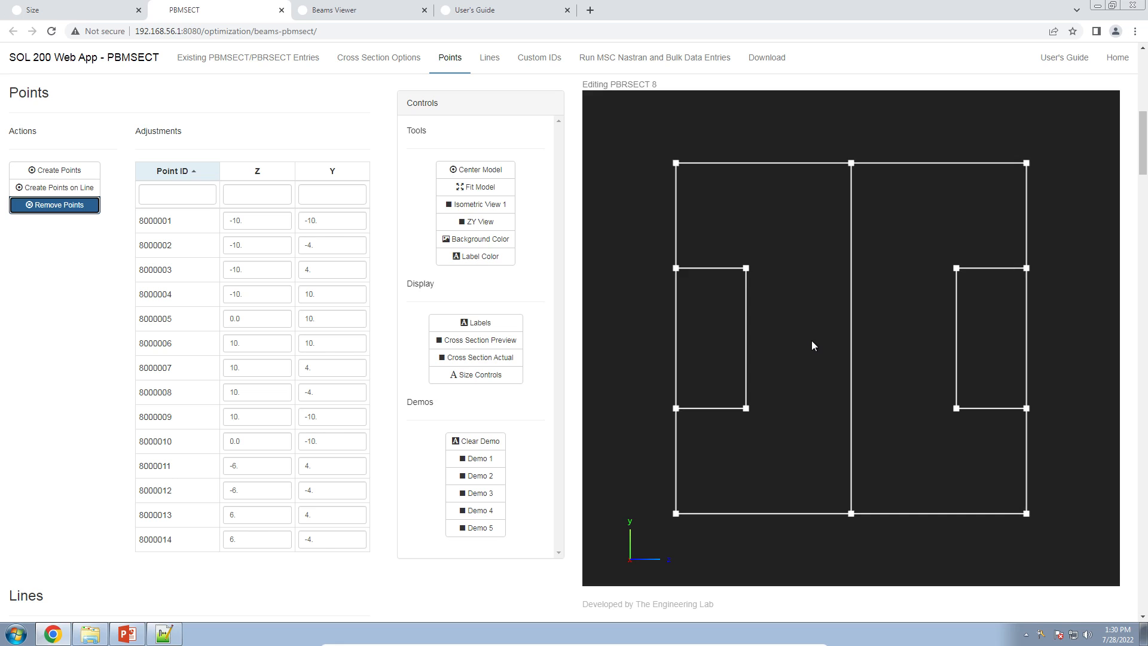
pyautogui.click(84, 187)
pyautogui.click(84, 172)
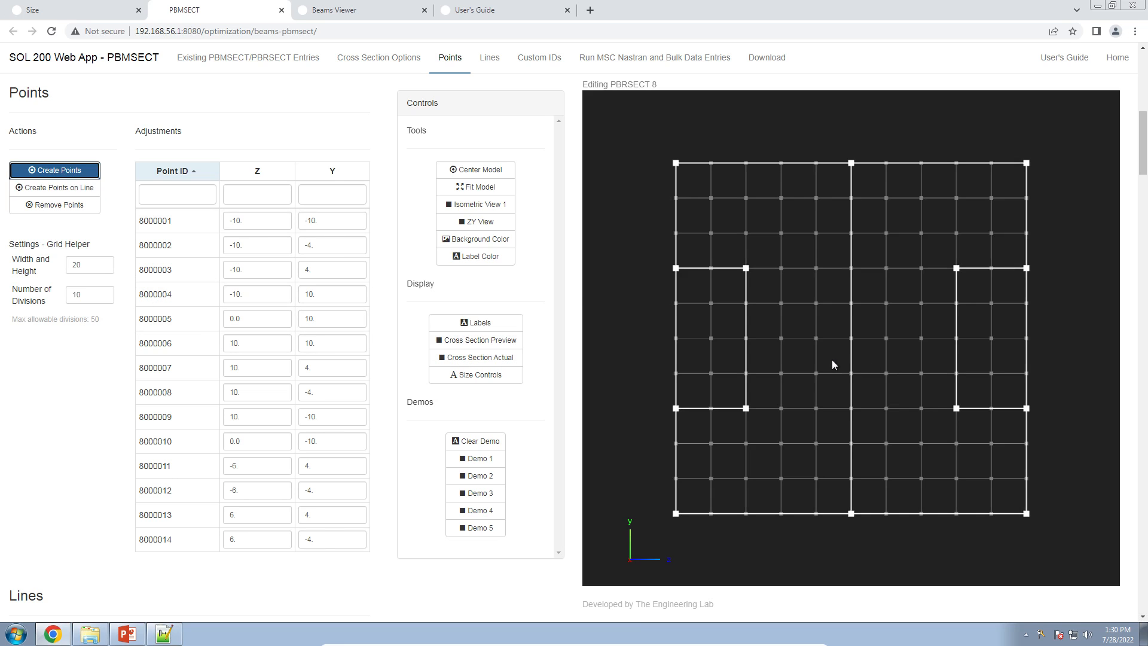
pyautogui.click(849, 339)
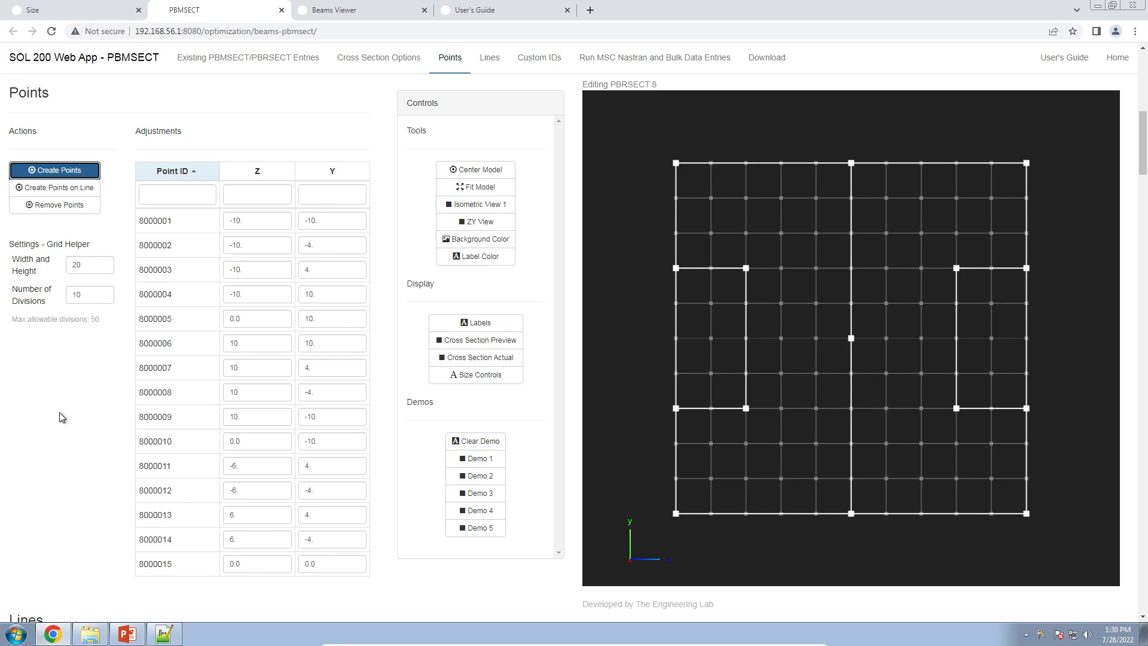
# - Replace the single vertical line with two segments joining the top midpoint, centre point and bottom midpoint, and show the cross section preview
pyautogui.scroll(-8, 69, 364)
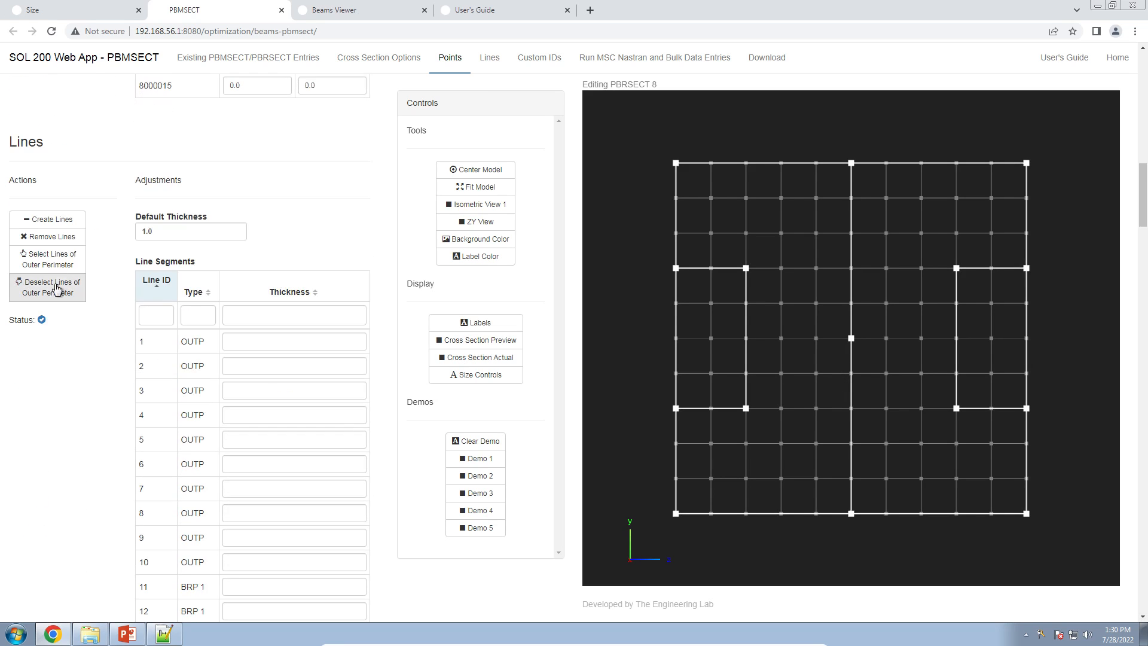
pyautogui.click(52, 236)
pyautogui.click(850, 375)
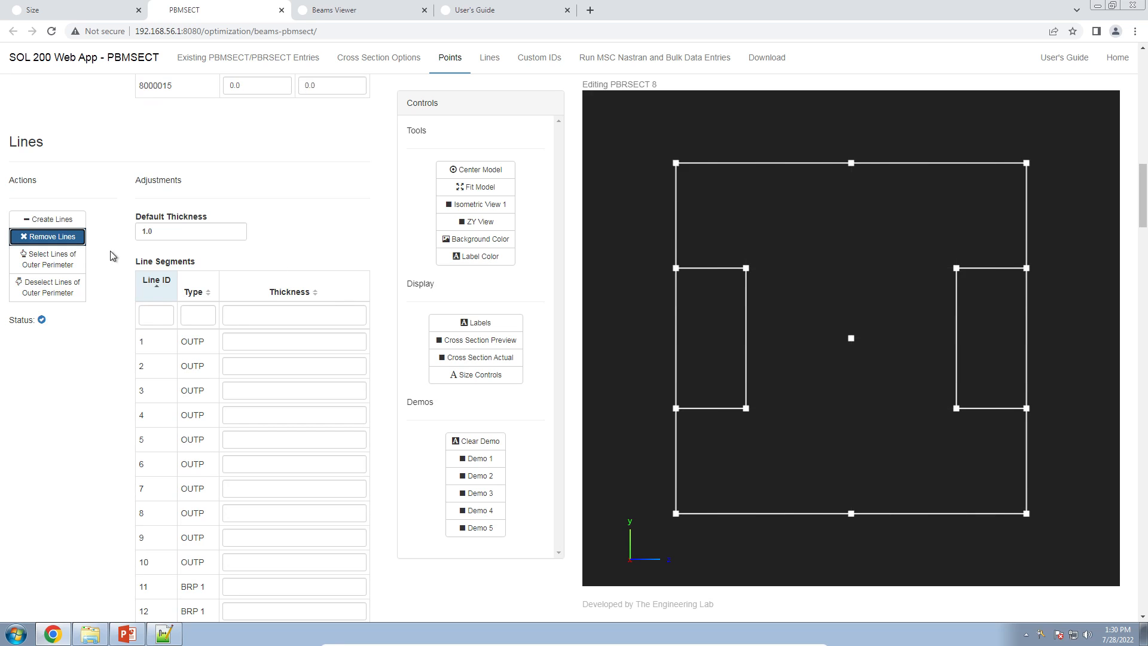
pyautogui.click(52, 219)
pyautogui.click(852, 164)
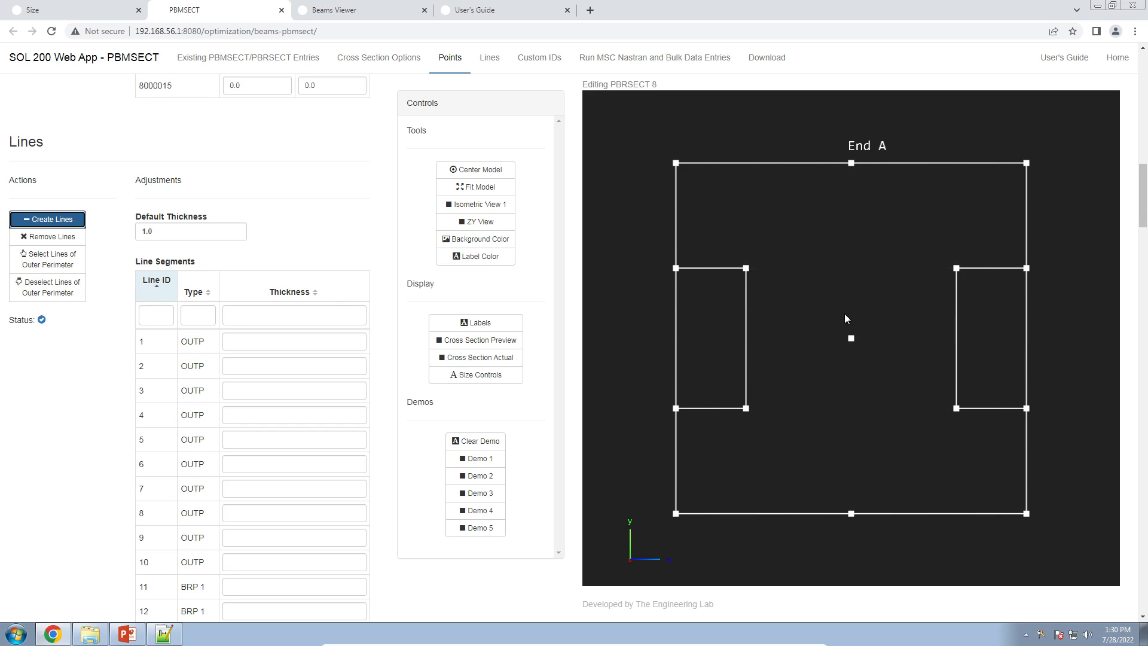
pyautogui.click(852, 339)
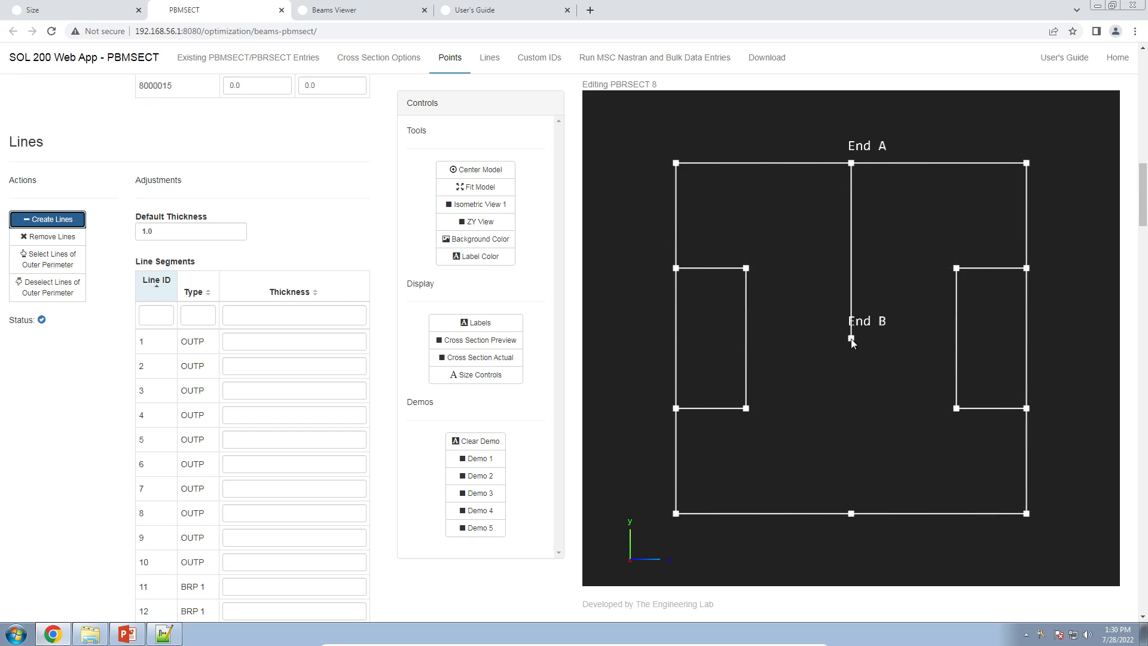
pyautogui.click(850, 513)
pyautogui.click(515, 340)
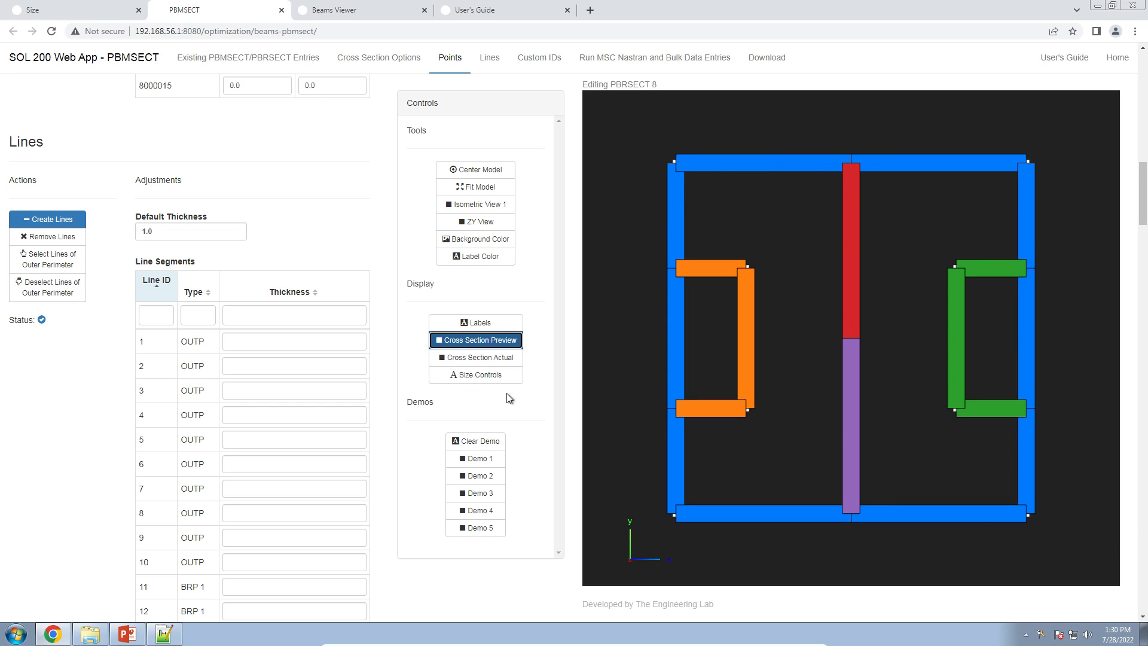
# - Examine the bulk data entries of PBRSECT 8, comparing the POINT and SET1 entries with the point and line labels on the section
pyautogui.scroll(-15, 323, 377)
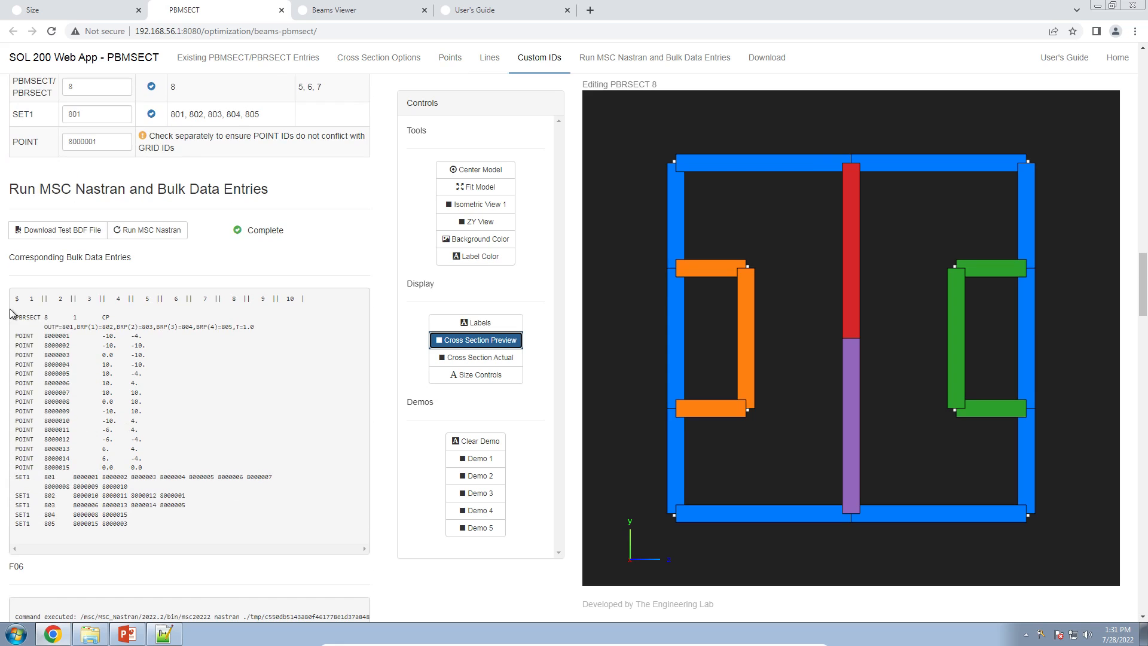
pyautogui.moveTo(13, 315); pyautogui.dragTo(149, 535)
pyautogui.click(113, 509)
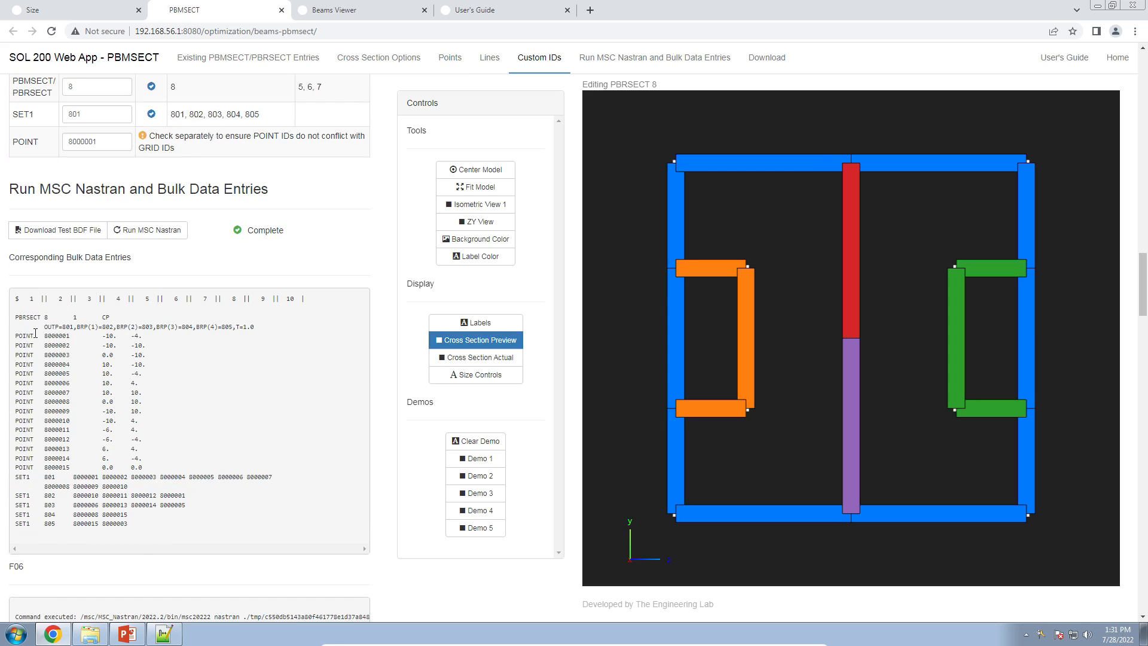
pyautogui.moveTo(34, 328); pyautogui.dragTo(111, 426)
pyautogui.click(111, 426)
pyautogui.click(476, 323)
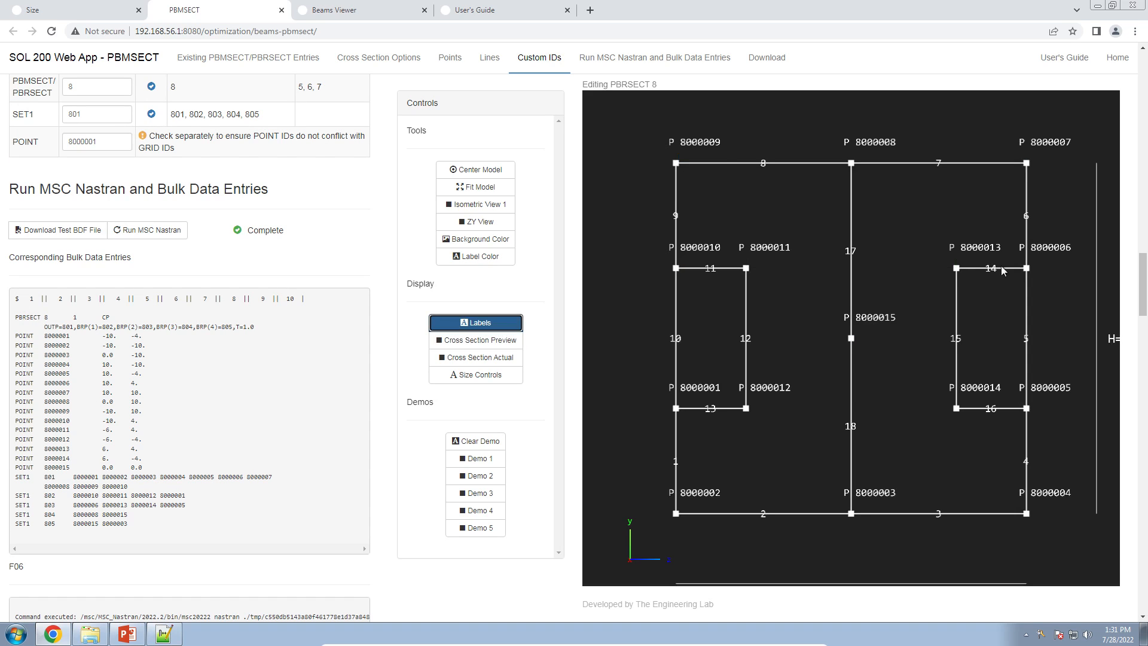
pyautogui.click(476, 323)
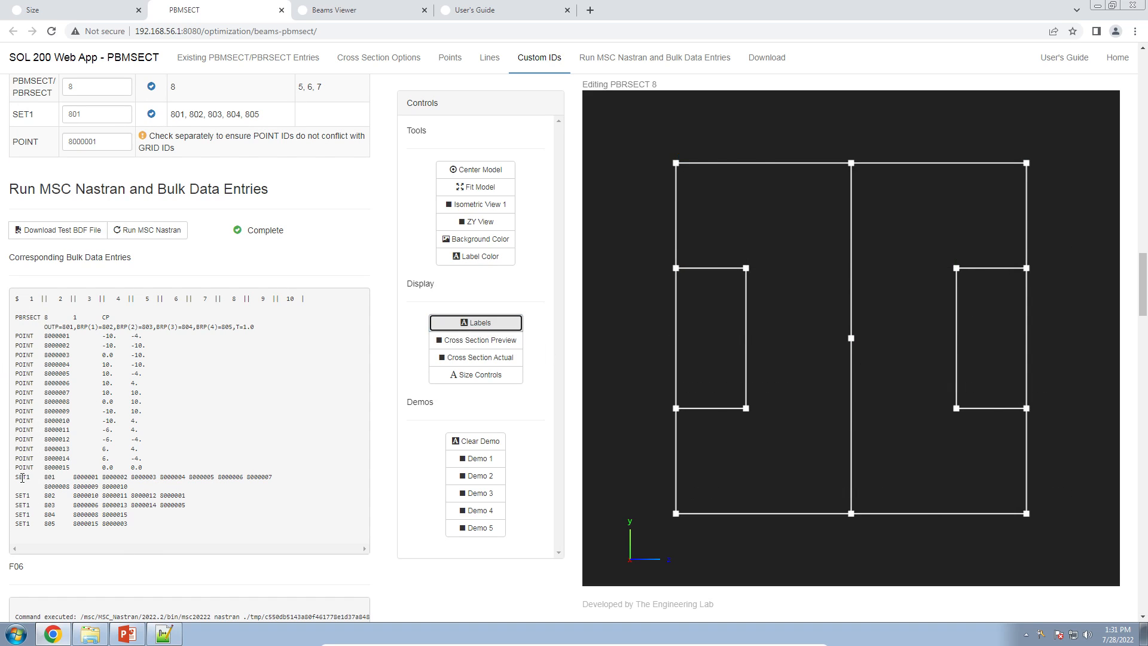
pyautogui.moveTo(22, 477); pyautogui.dragTo(143, 543)
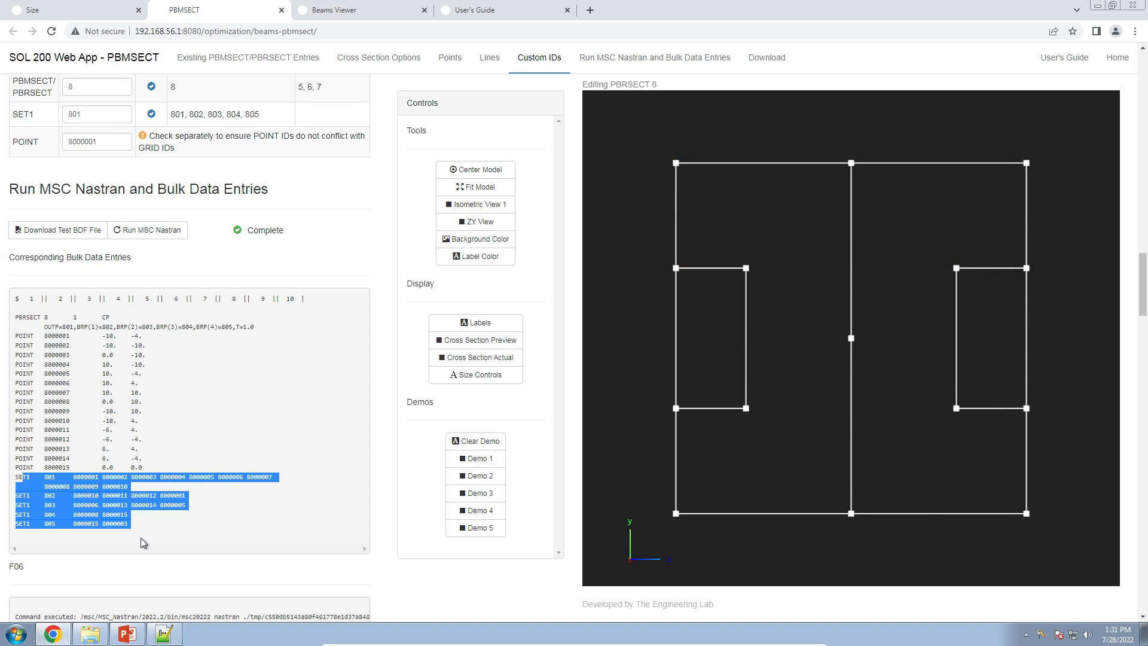
pyautogui.click(454, 323)
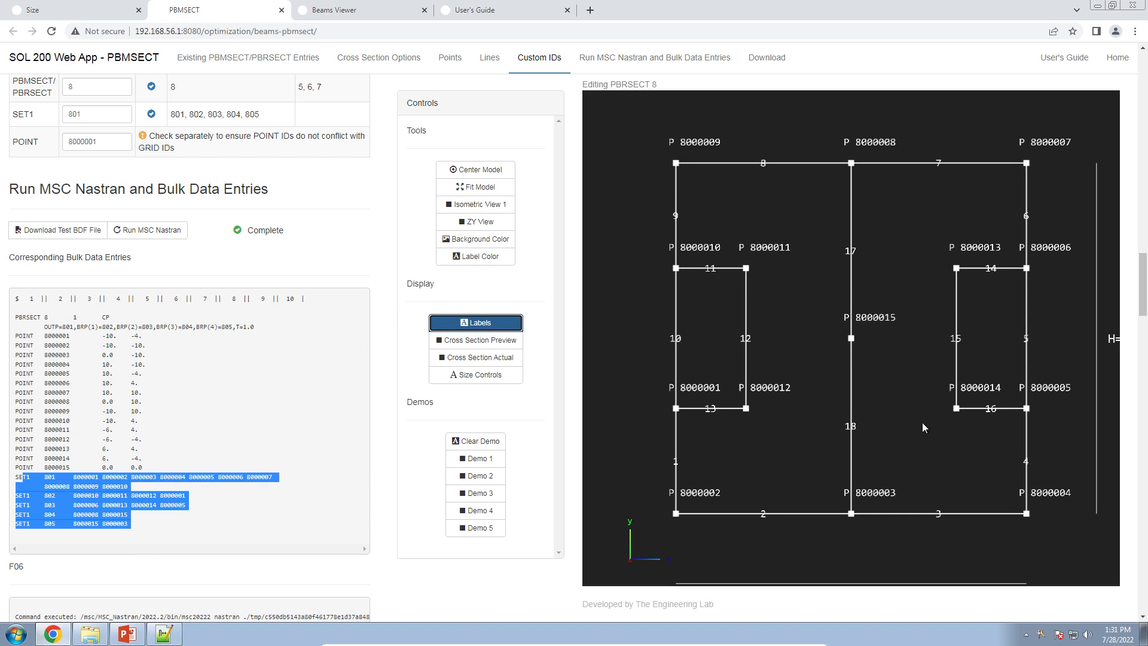
pyautogui.click(477, 323)
# - Run MSC Nastran for PBRSECT 8 and compare the actual cross section with the preview in the ZY view
pyautogui.scroll(2, 215, 272)
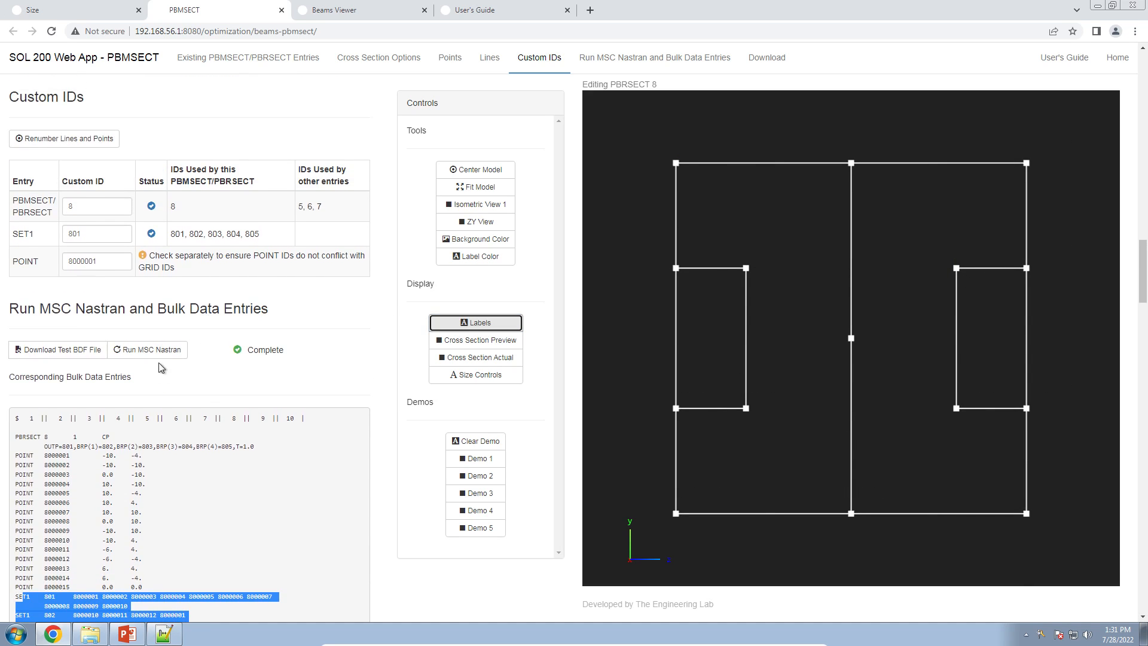
pyautogui.click(157, 353)
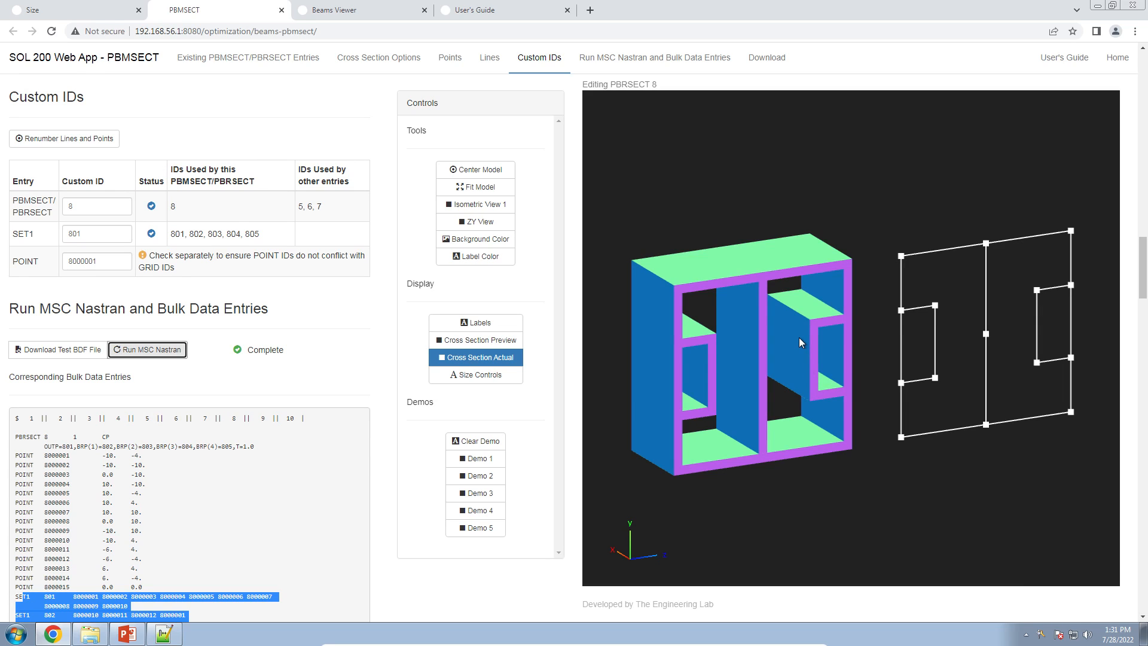
pyautogui.click(485, 221)
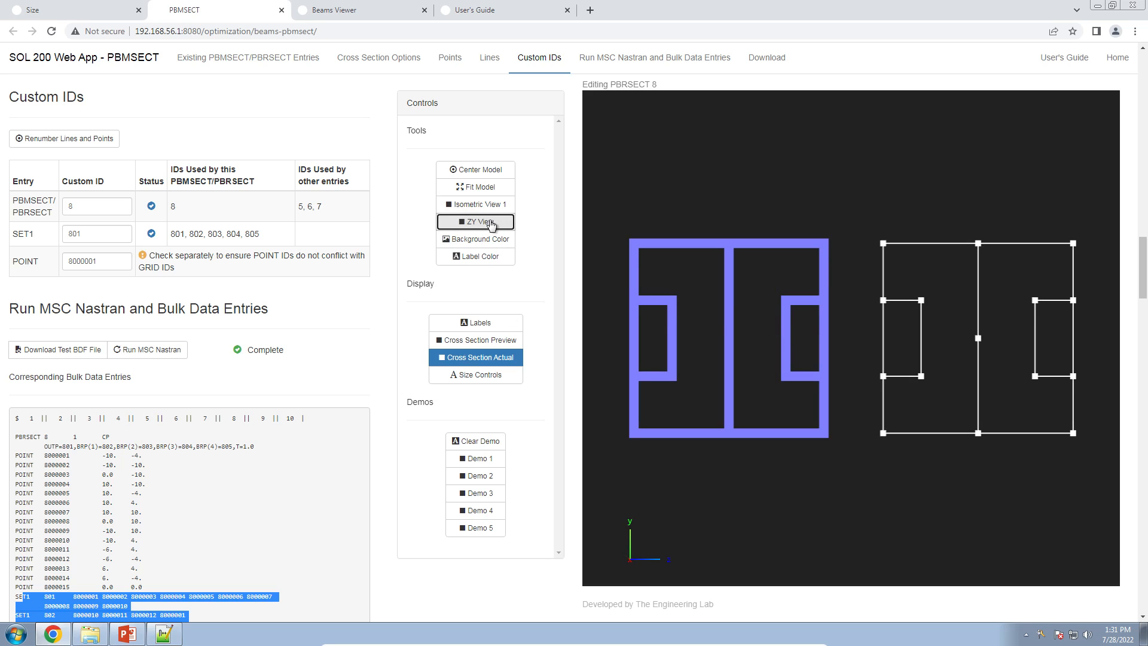
pyautogui.click(497, 339)
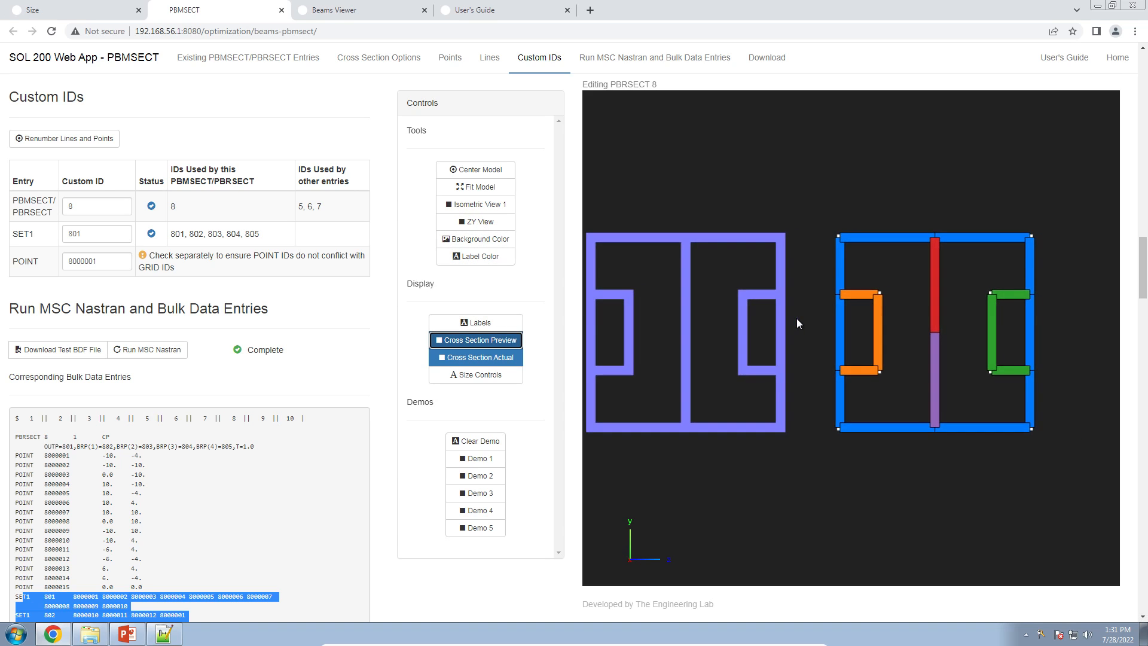
pyautogui.moveTo(797, 319); pyautogui.dragTo(818, 319)
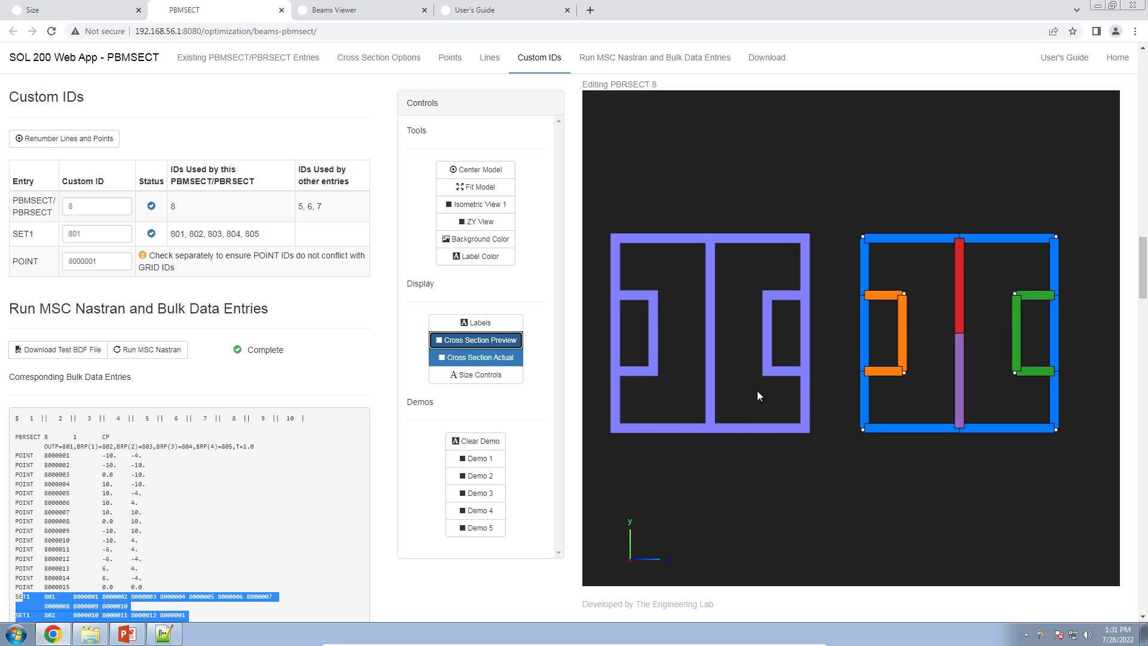
pyautogui.click(357, 392)
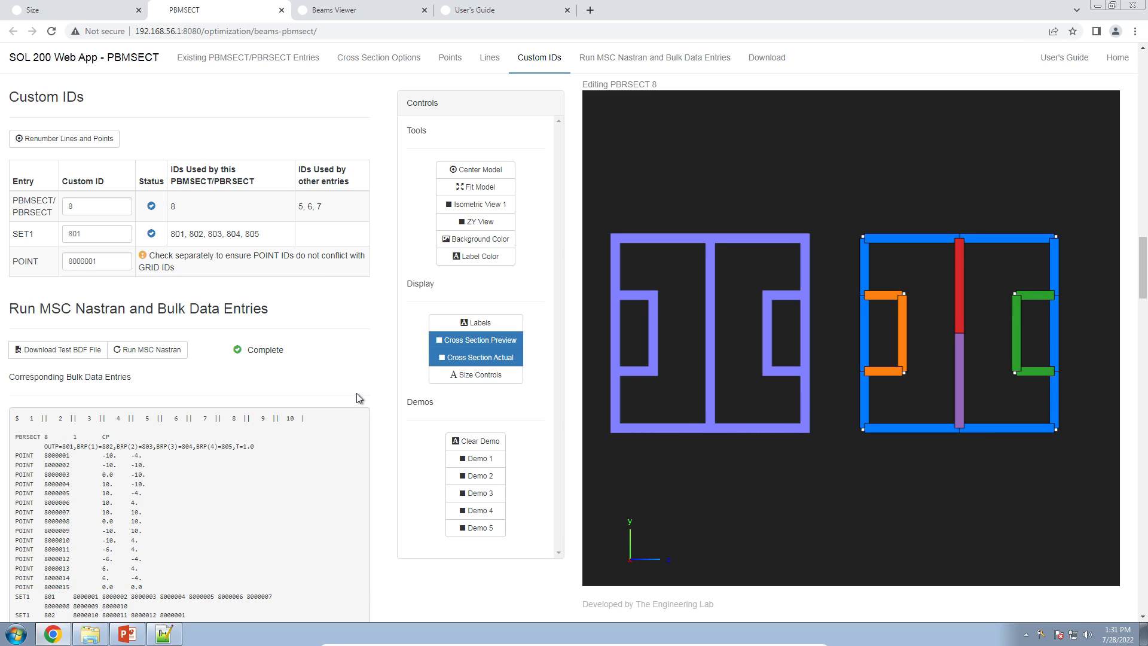
# - Create a new cross section entry with ID 9
pyautogui.scroll(6, 365, 454)
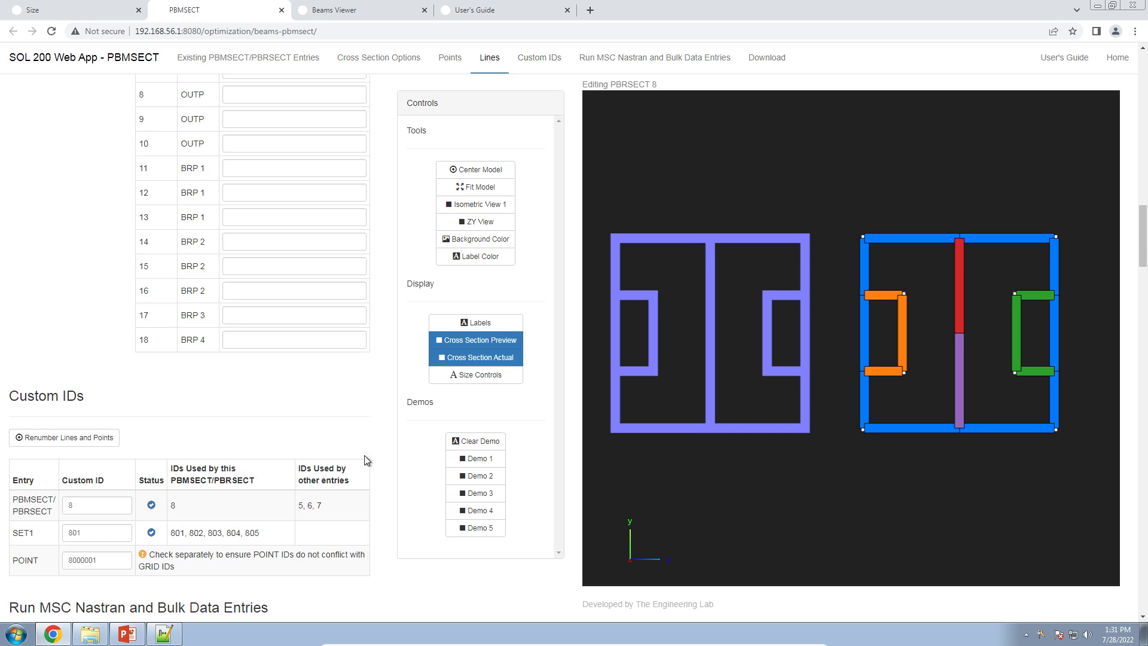
pyautogui.scroll(20, 366, 454)
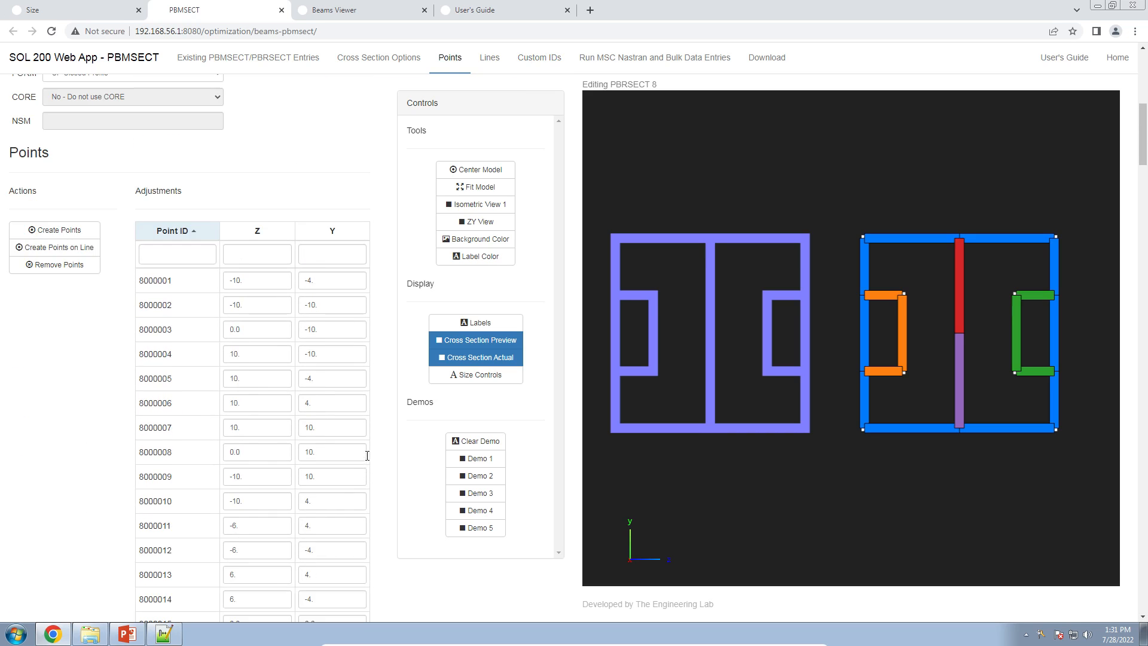
pyautogui.scroll(3, 366, 455)
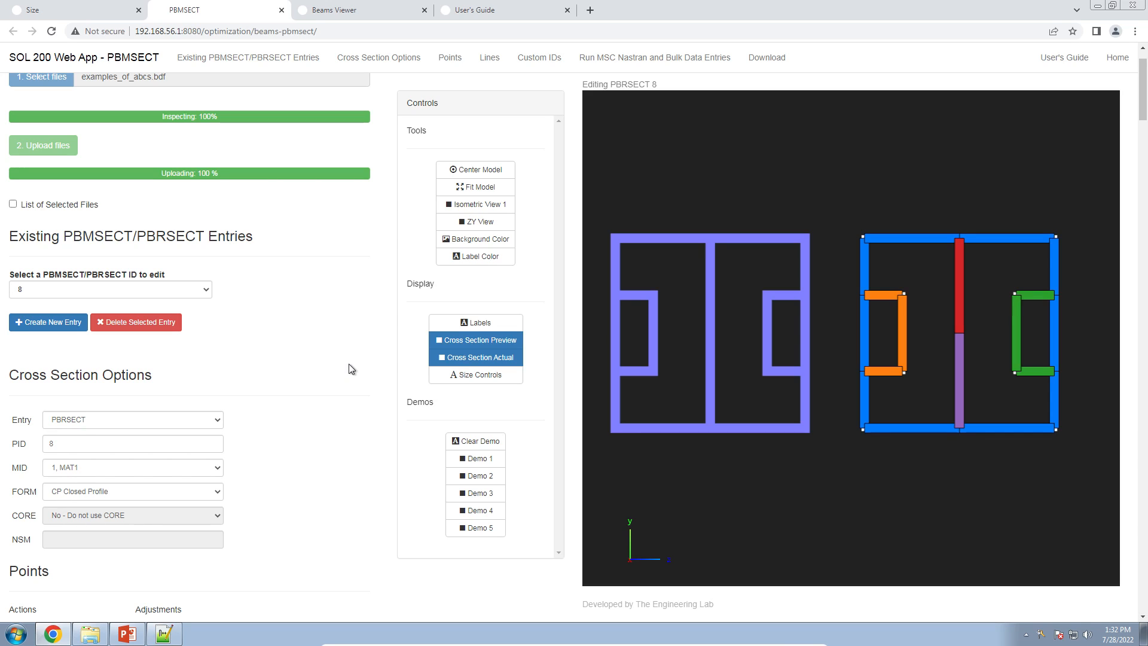
pyautogui.click(67, 324)
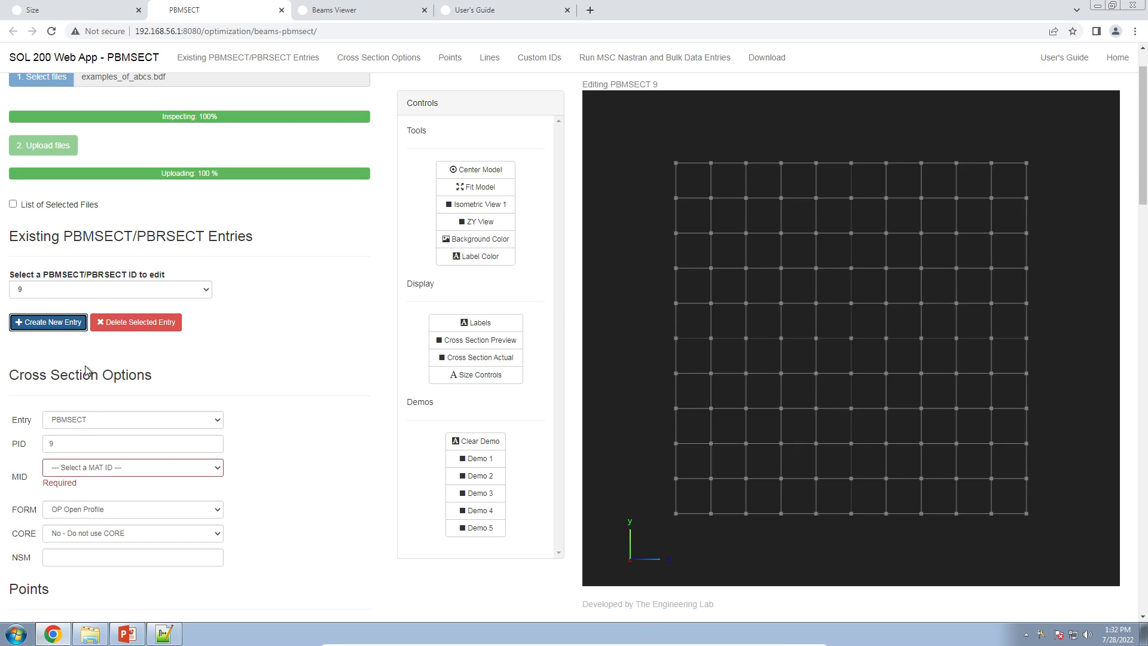
# - Configure entry 9 as a PBMSECT with material 1, MAT1 and the form OP Open Profile
pyautogui.scroll(-3, 281, 366)
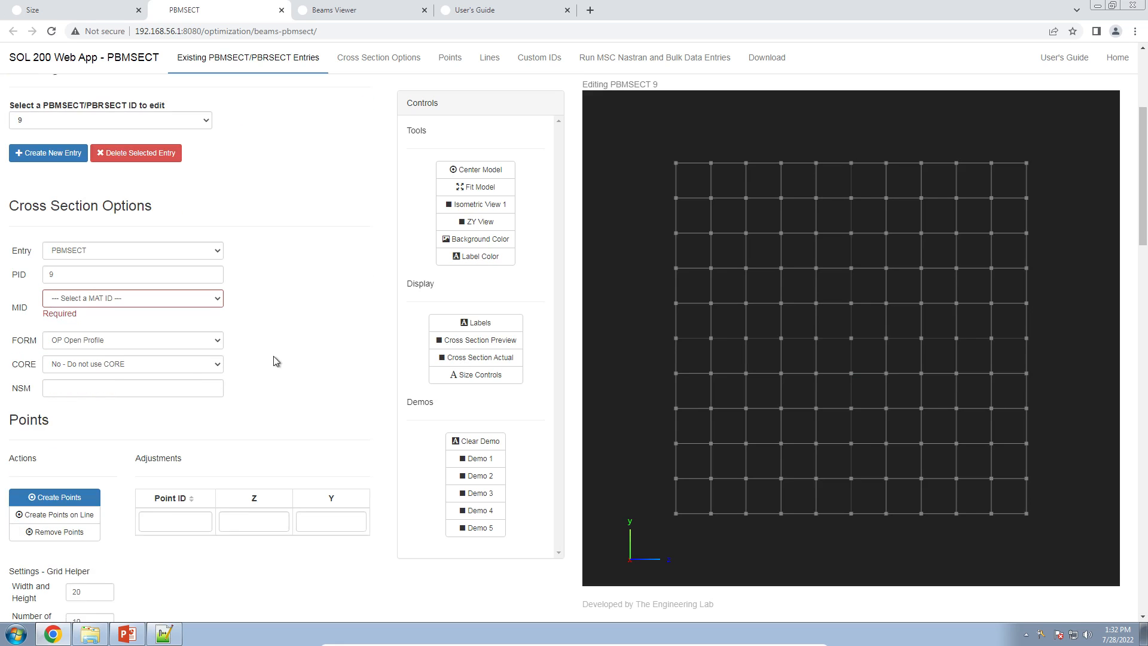
pyautogui.click(198, 240)
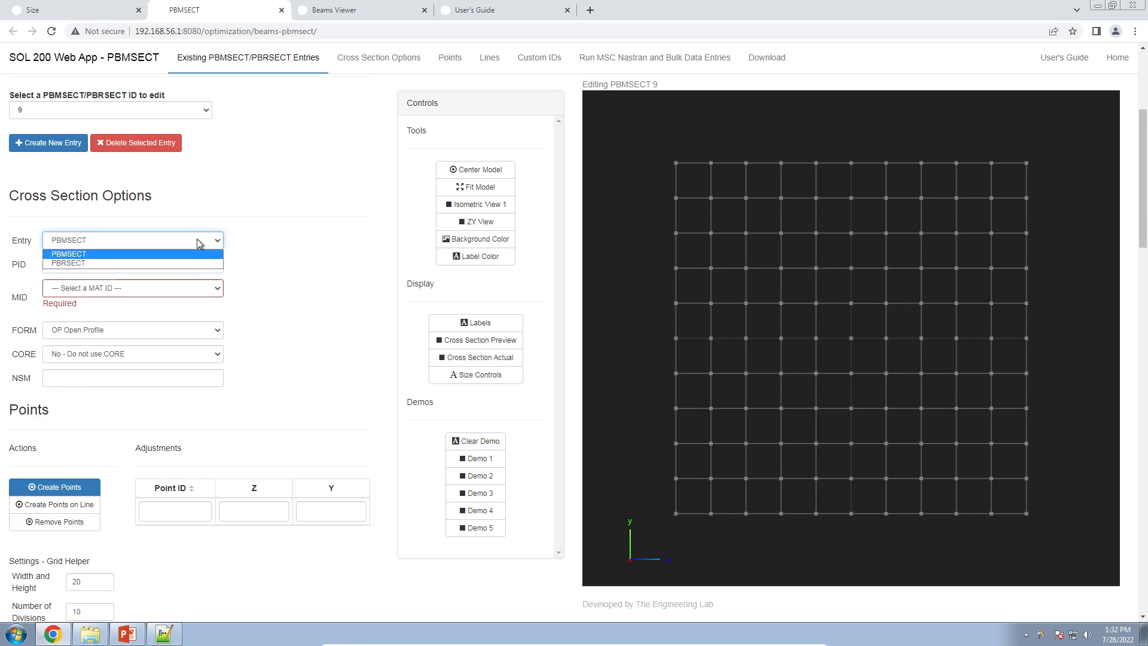
pyautogui.click(157, 241)
pyautogui.click(209, 291)
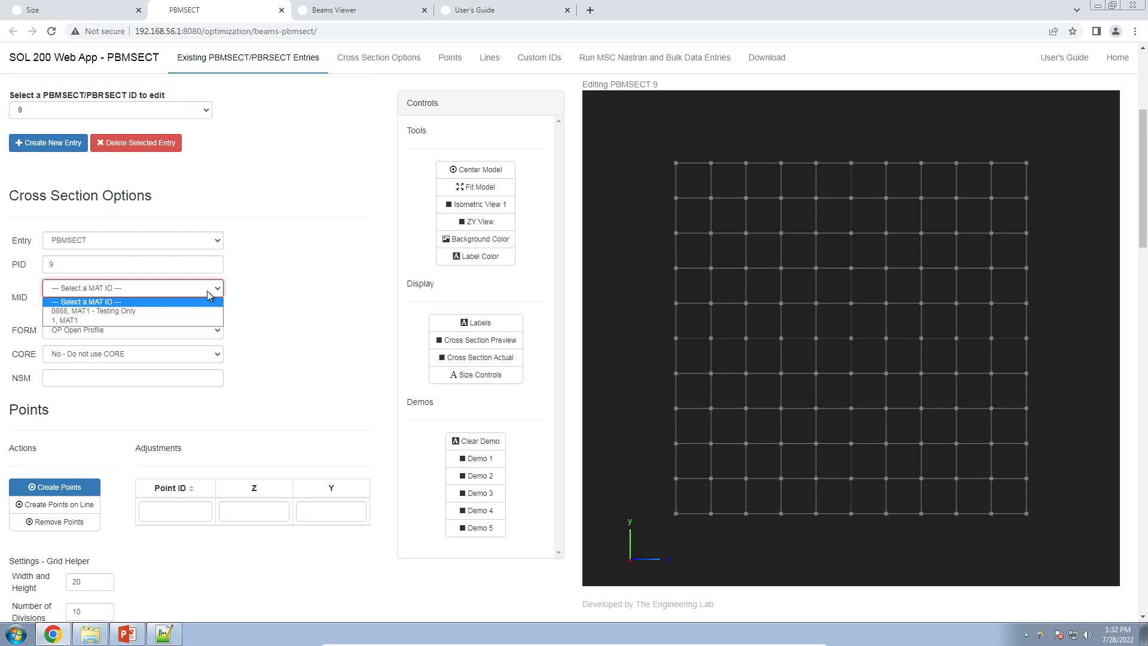
pyautogui.click(123, 319)
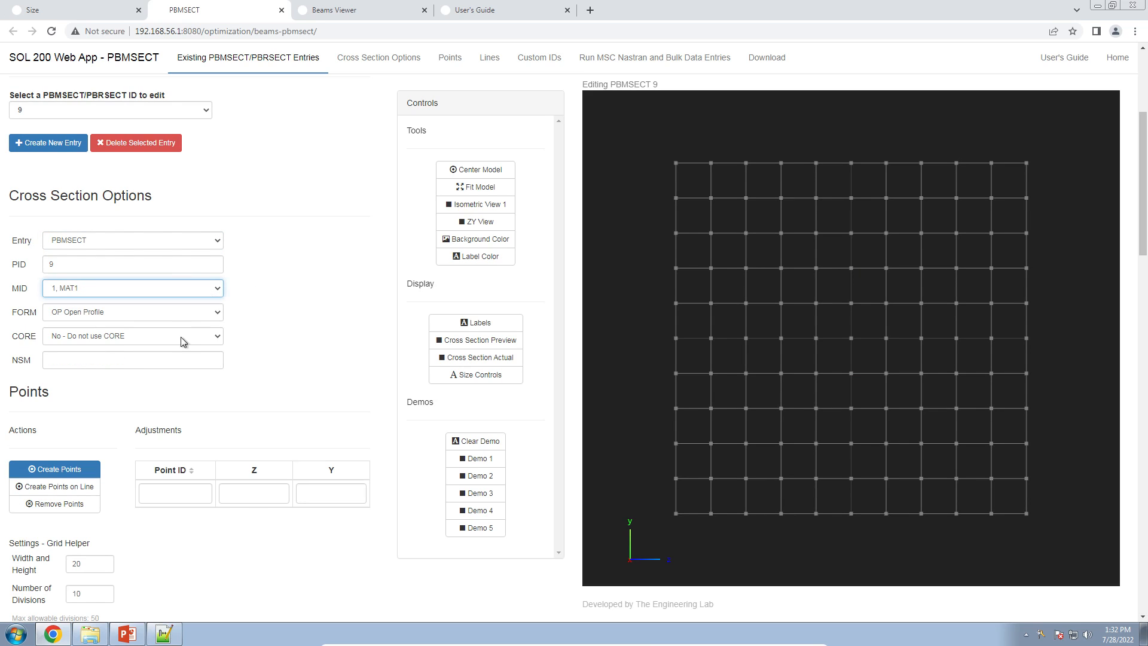
pyautogui.click(122, 313)
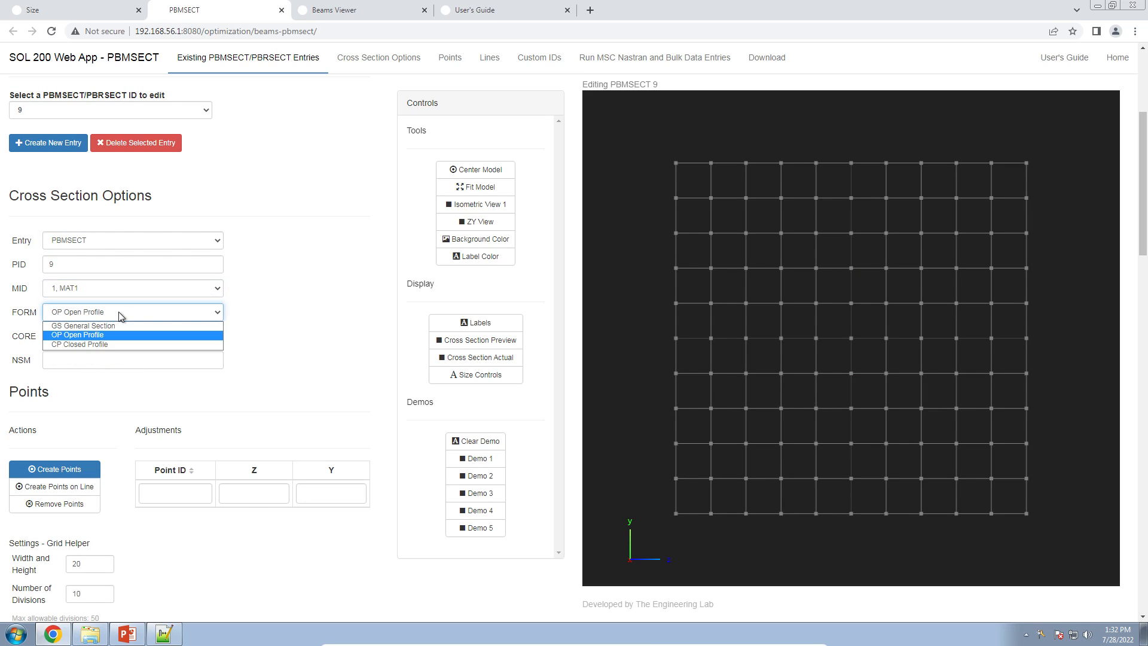
pyautogui.click(88, 339)
pyautogui.click(279, 323)
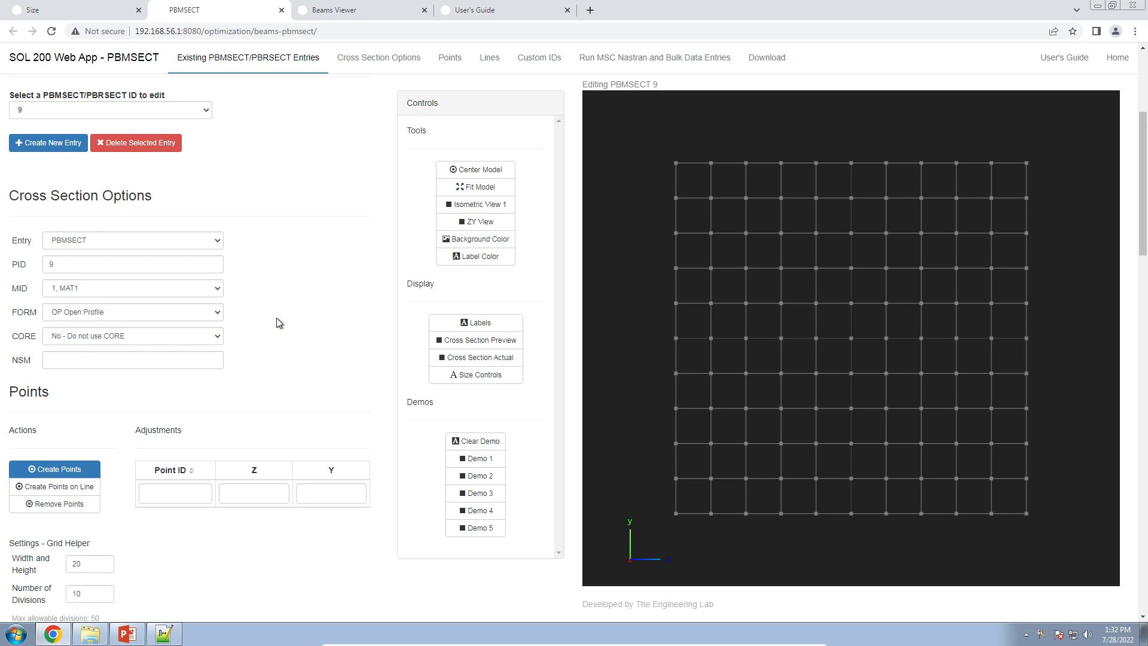
# - Create four corner points for PBMSECT 9 on the grid at (Z, Y) = (-10, 10), (10, 10), (10, -10) and (-10, -10)
pyautogui.scroll(-3, 278, 322)
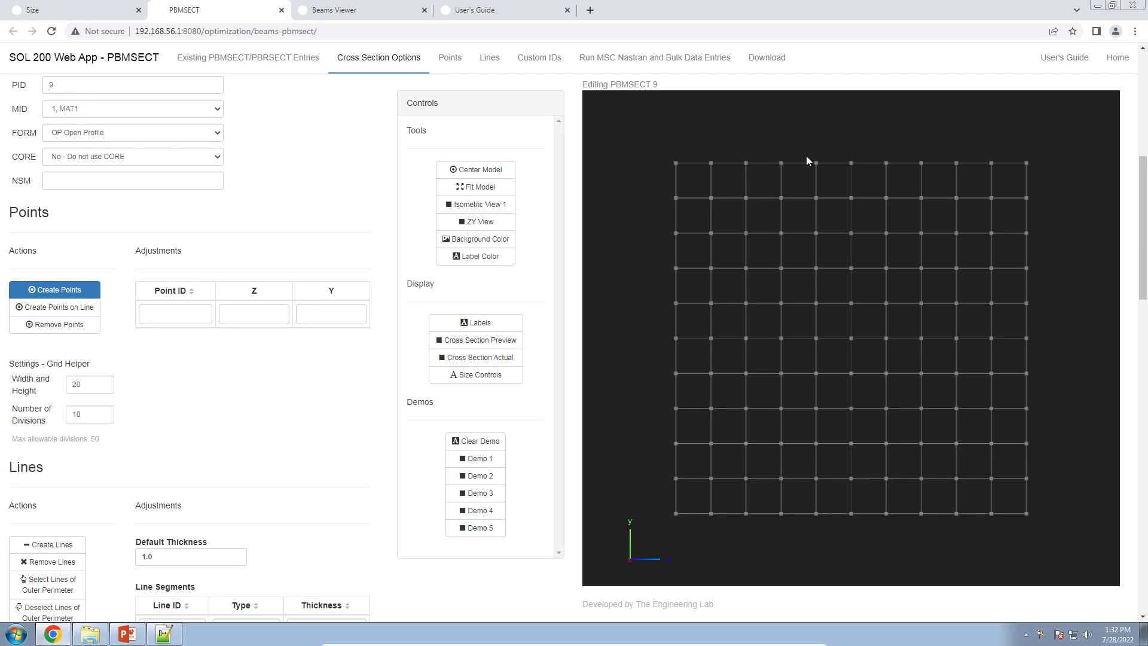
pyautogui.click(676, 163)
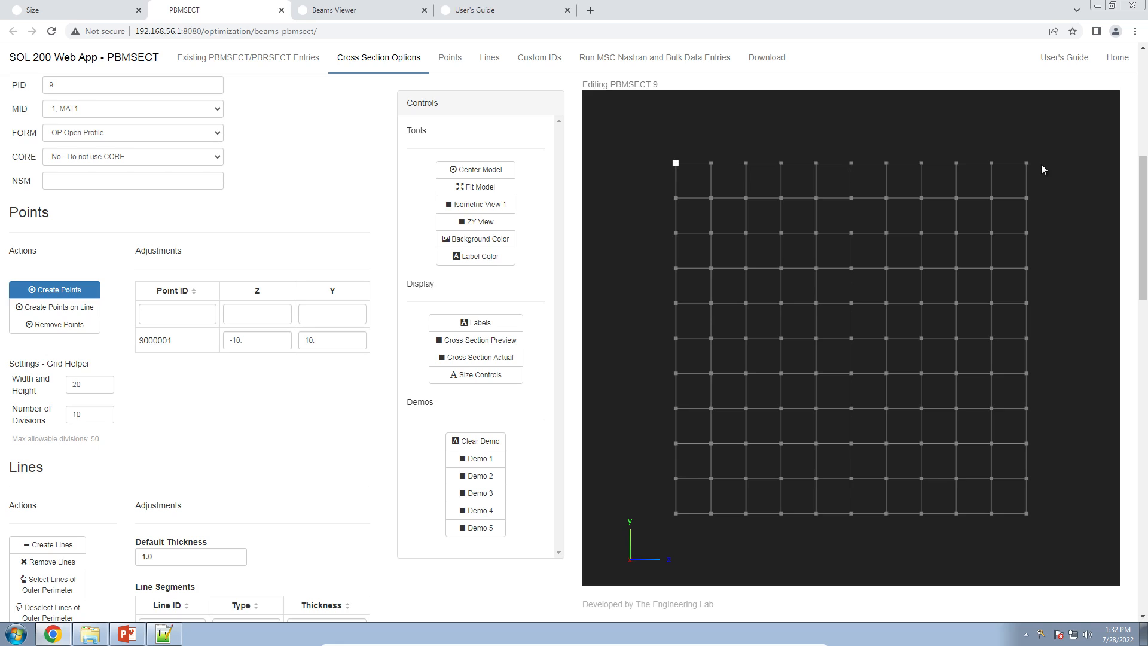
pyautogui.click(1026, 163)
pyautogui.click(1026, 513)
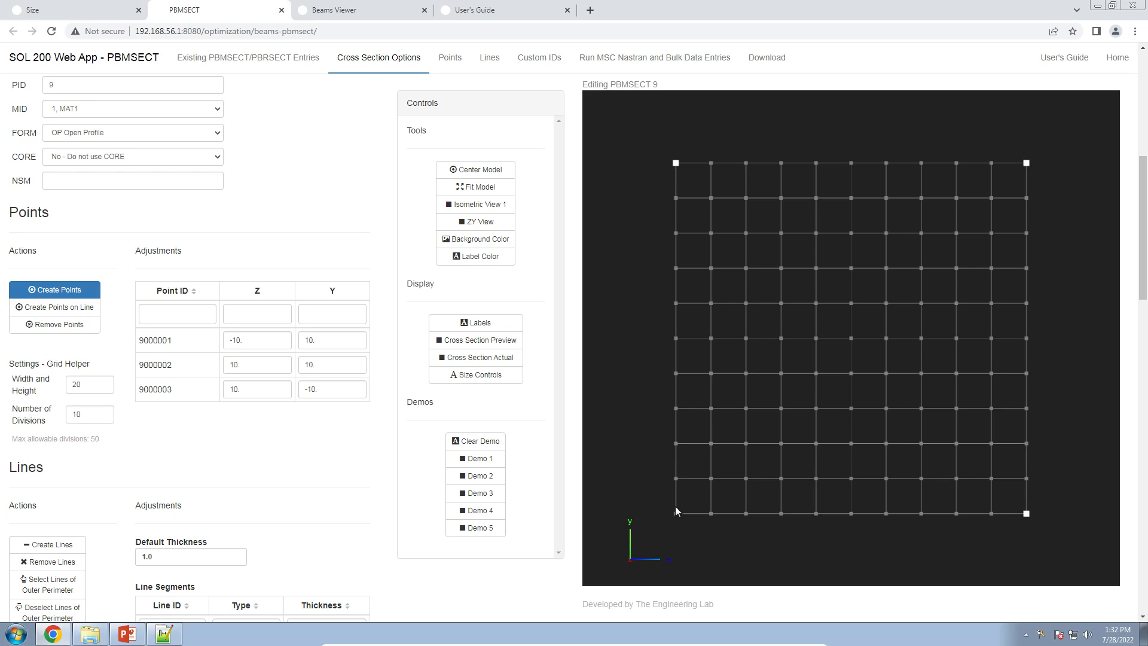
pyautogui.click(675, 512)
# - Add points at (Z, Y) = (-10, -4), (-10, 4), (-6, 4) and (-6, -4) for PBMSECT 9
pyautogui.click(676, 407)
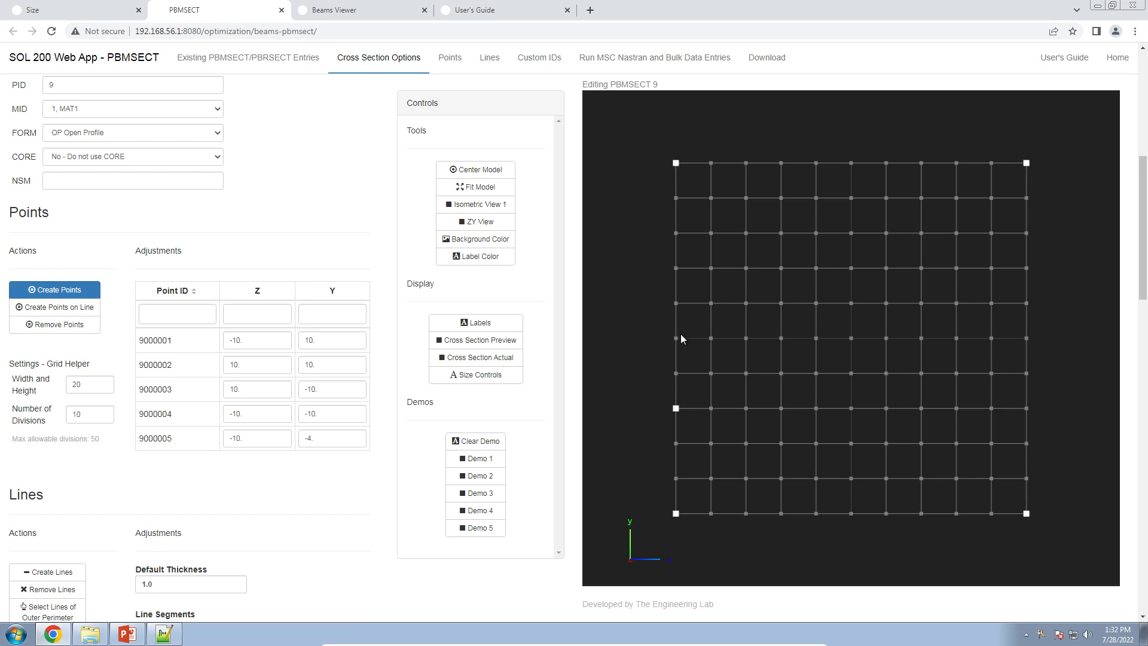
pyautogui.click(674, 269)
pyautogui.click(745, 269)
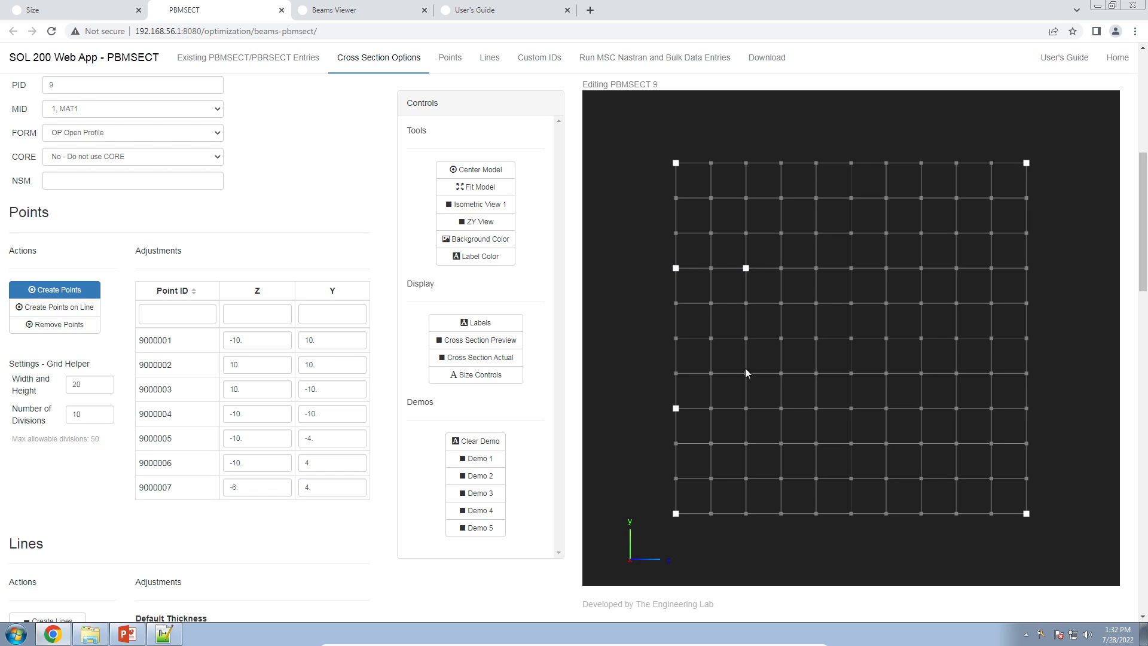
pyautogui.click(747, 408)
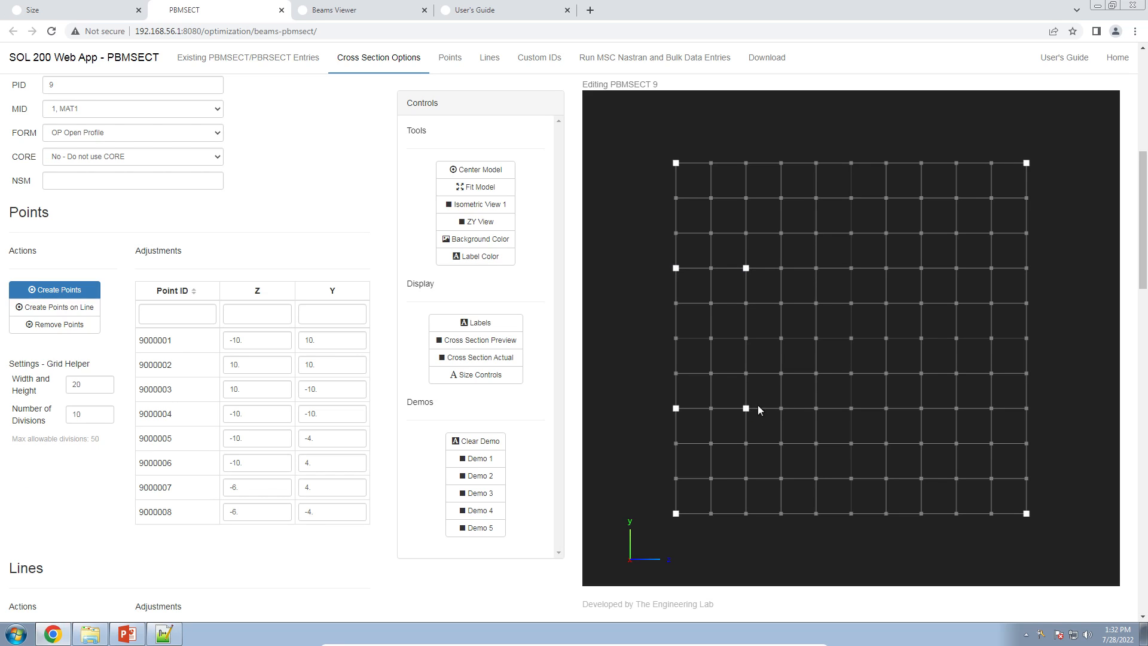
# - Add points at (Z, Y) = (0, 0), (0, 10), (0, -10) and (10, 4) for PBMSECT 9
pyautogui.click(850, 338)
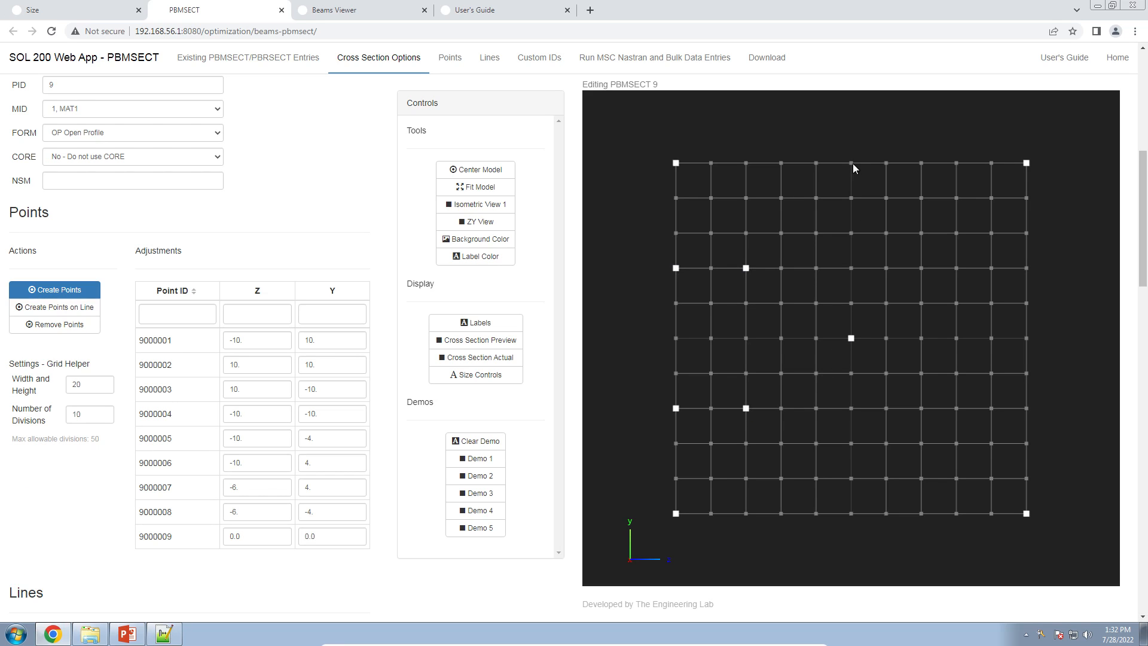
pyautogui.click(852, 165)
pyautogui.click(852, 516)
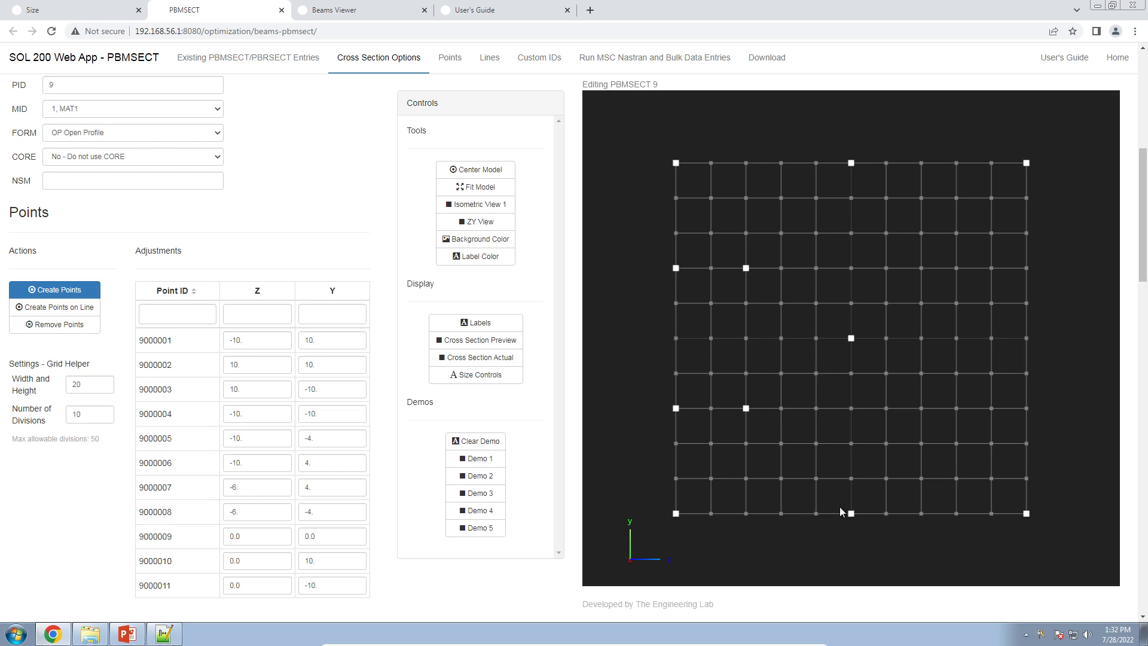
pyautogui.click(1028, 273)
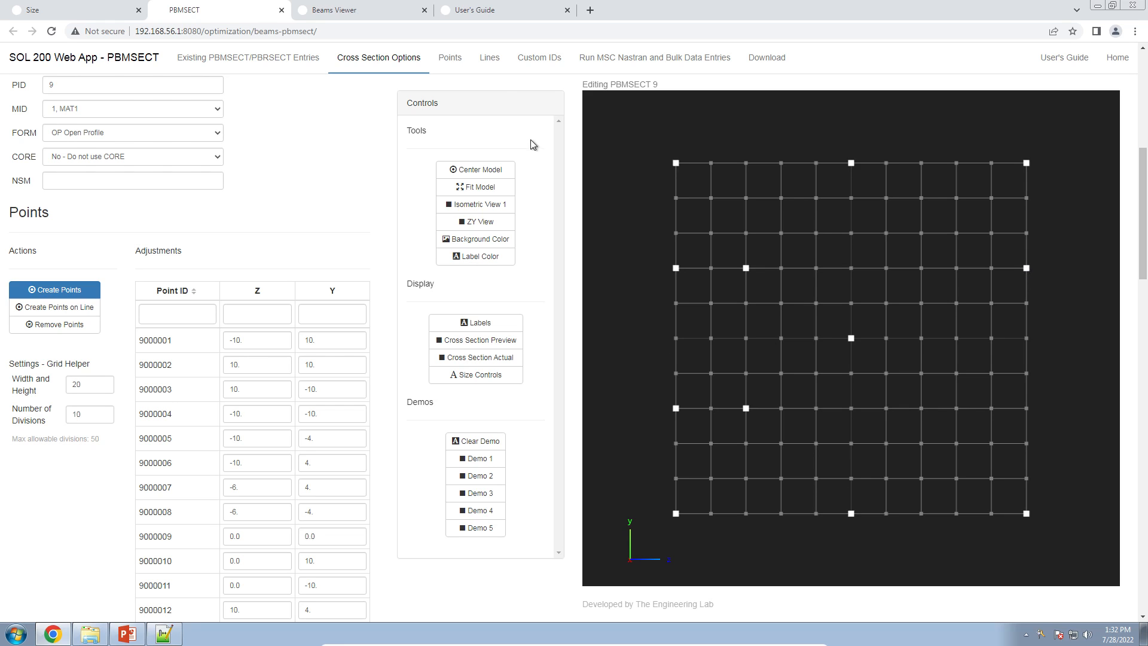
# - Create eight connected lines along the outer points from (10, -10) through (-10, -10), (-10, 10) and (10, 10) to (10, 4)
pyautogui.click(491, 67)
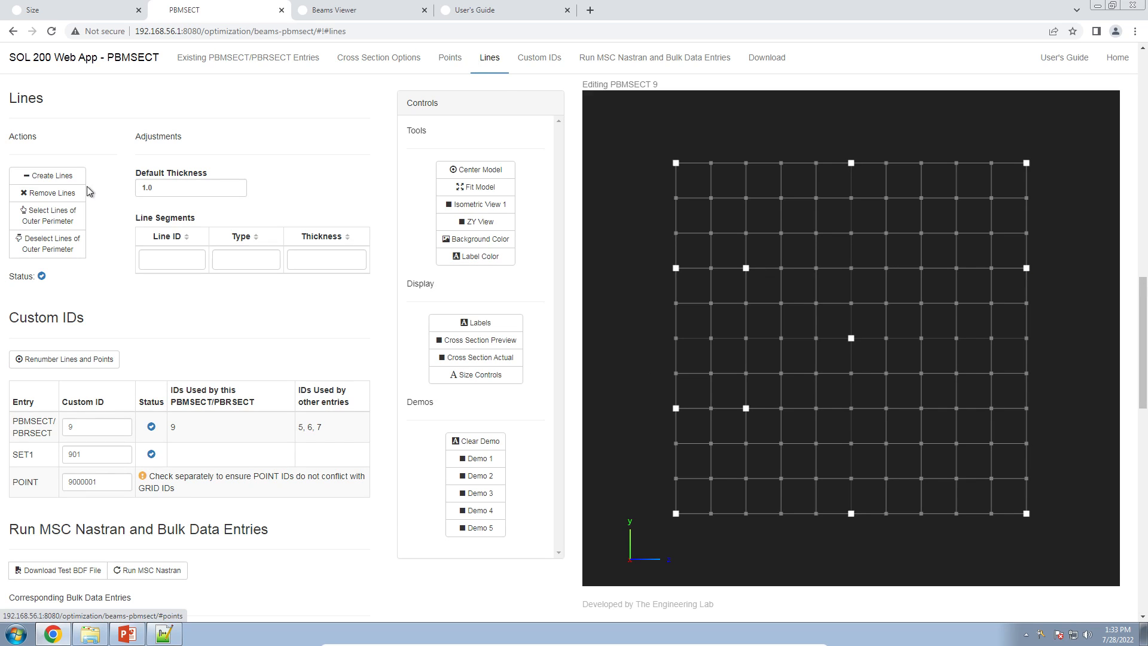
pyautogui.click(70, 178)
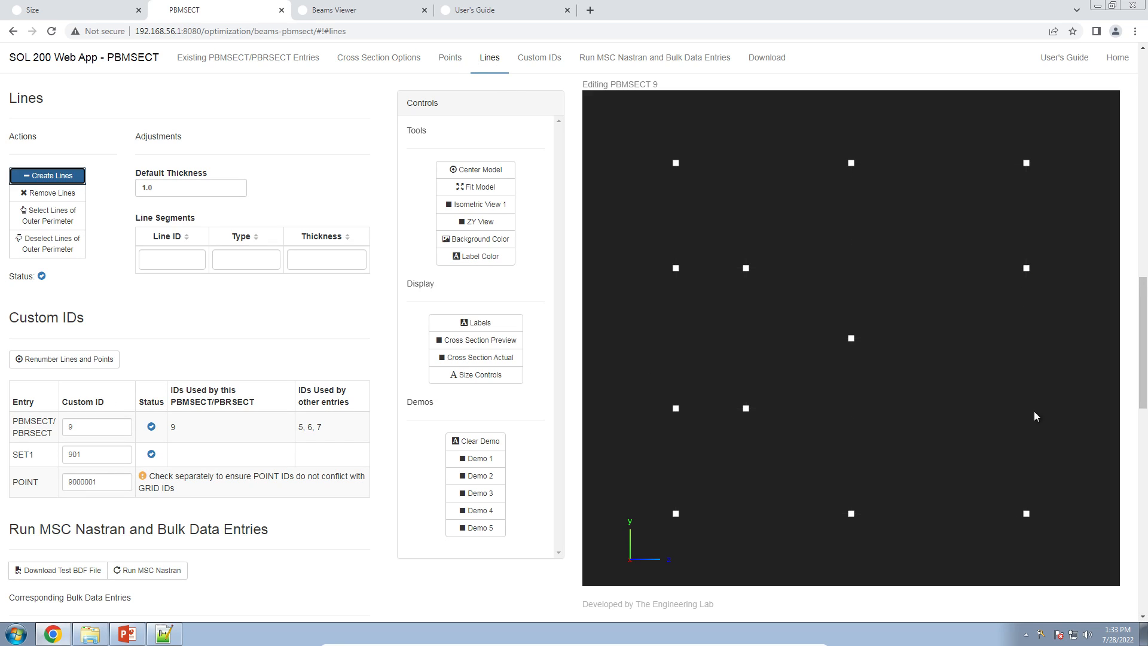
pyautogui.click(851, 514)
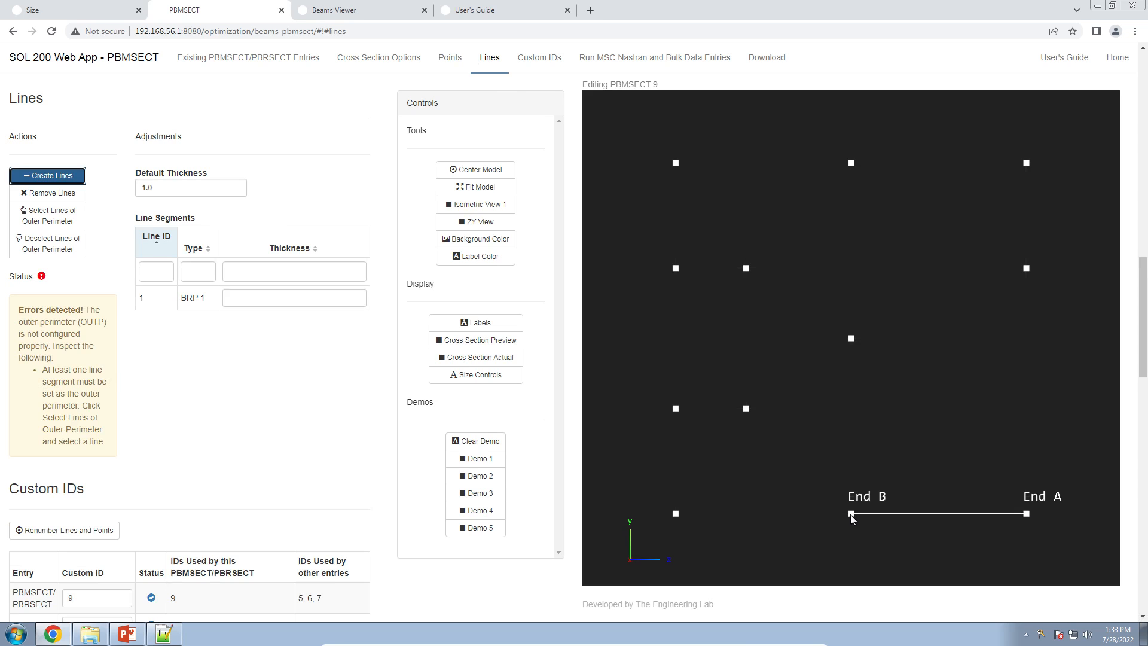
pyautogui.click(678, 513)
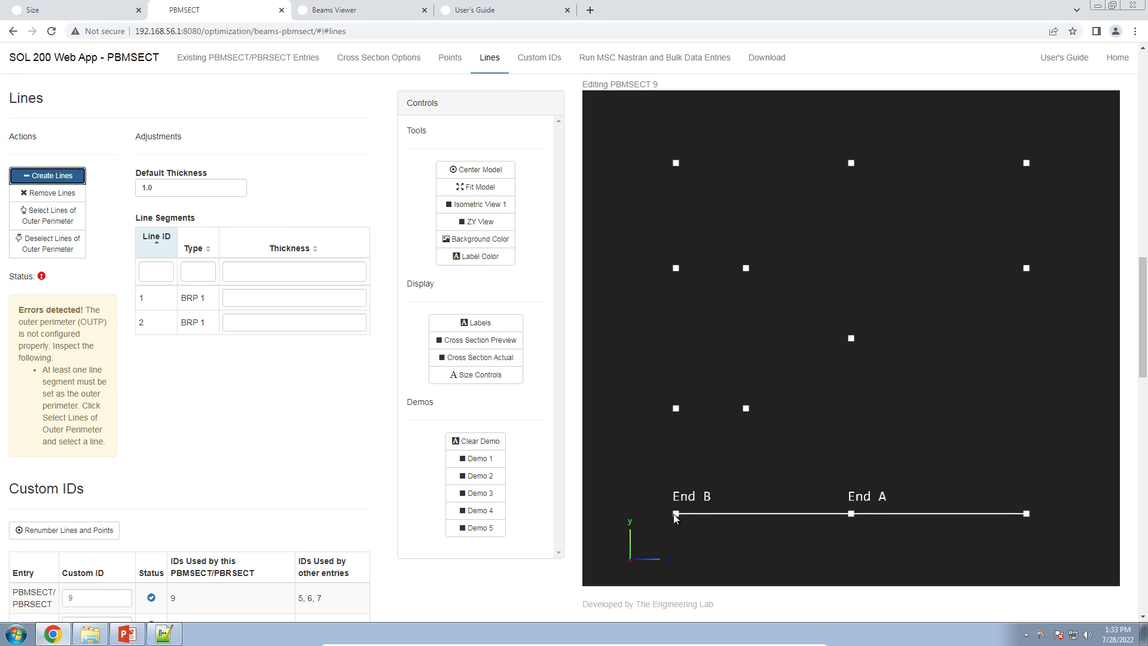
pyautogui.click(677, 410)
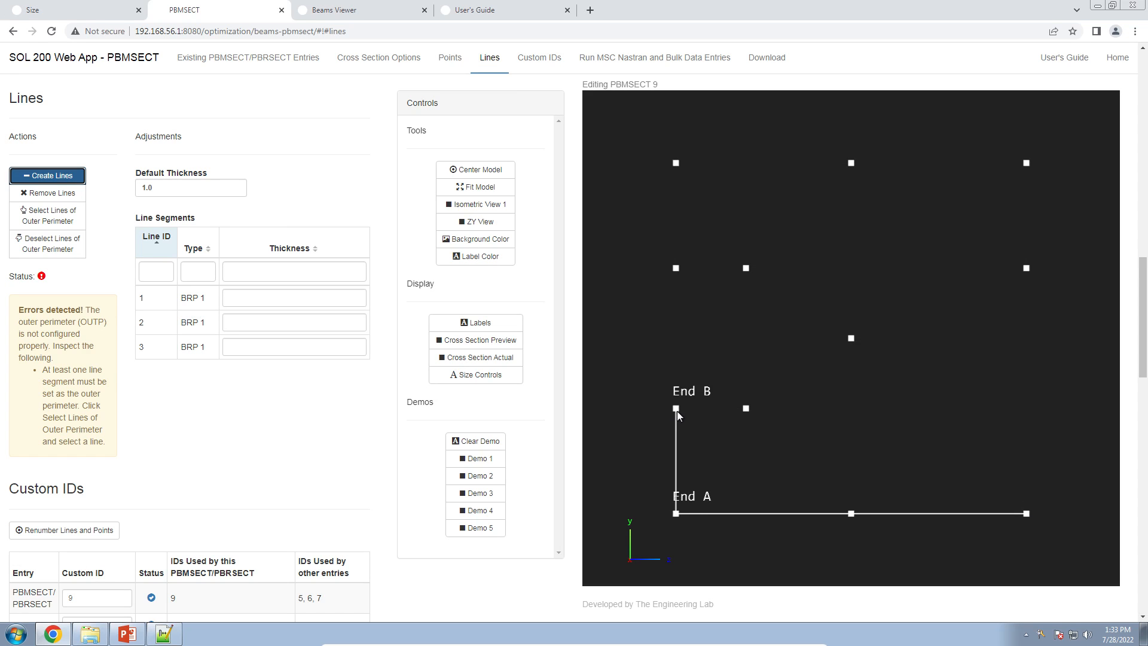
pyautogui.click(675, 269)
pyautogui.click(677, 165)
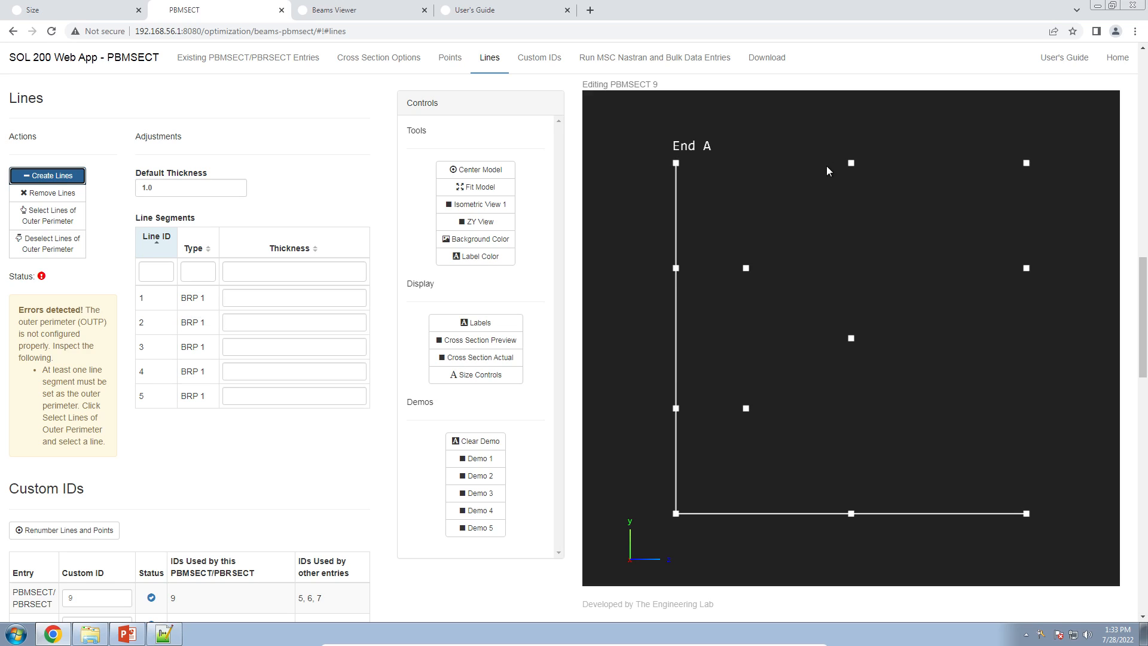
pyautogui.click(851, 164)
pyautogui.click(1027, 162)
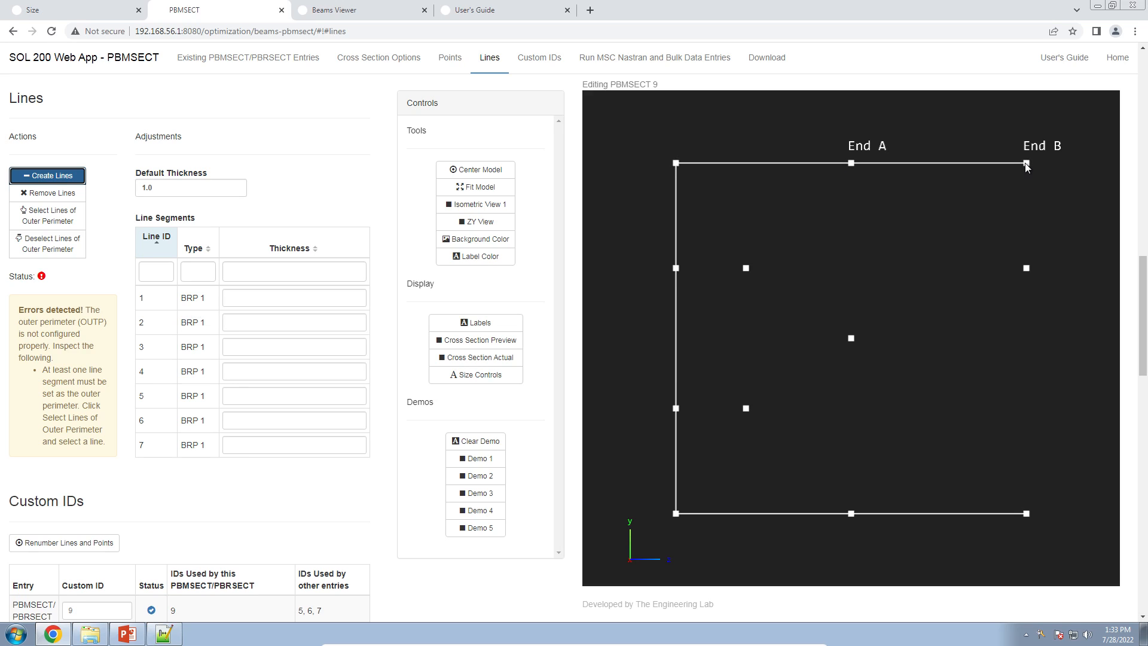
pyautogui.click(1026, 269)
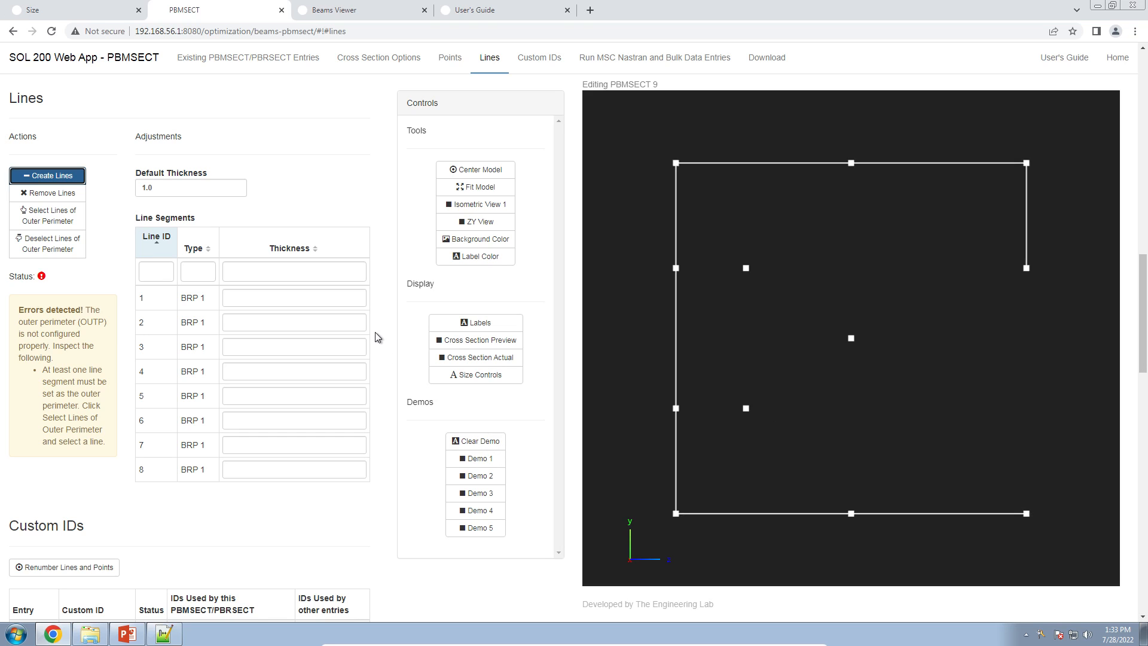
# - Review the available FORM options for PBMSECT 9
pyautogui.scroll(15, 375, 332)
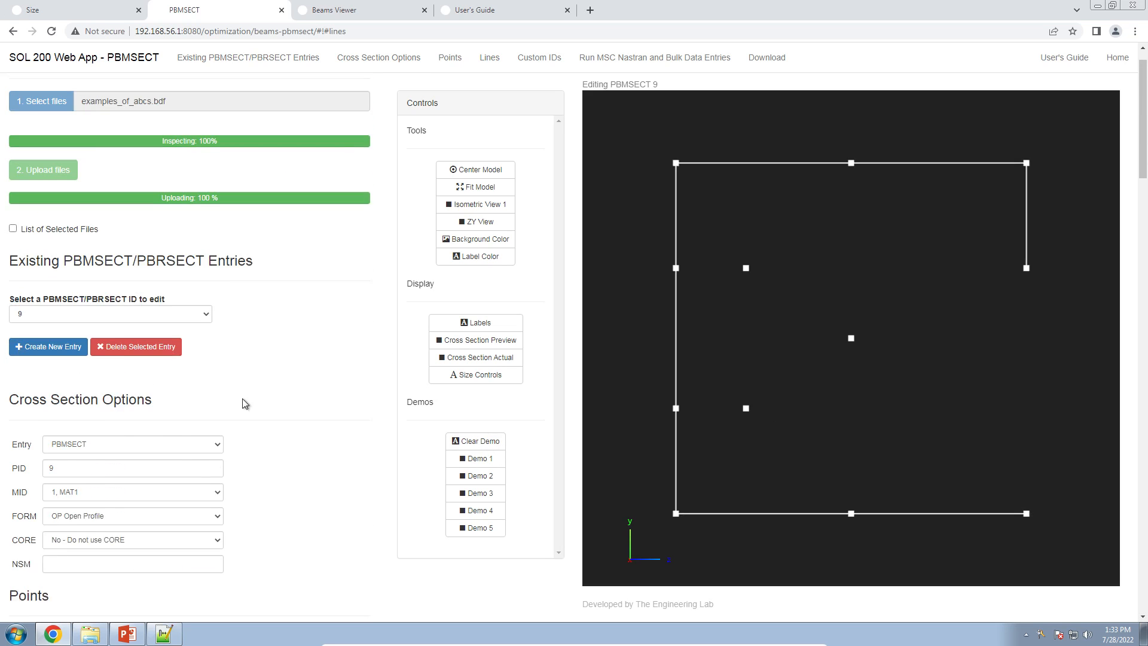
pyautogui.click(72, 524)
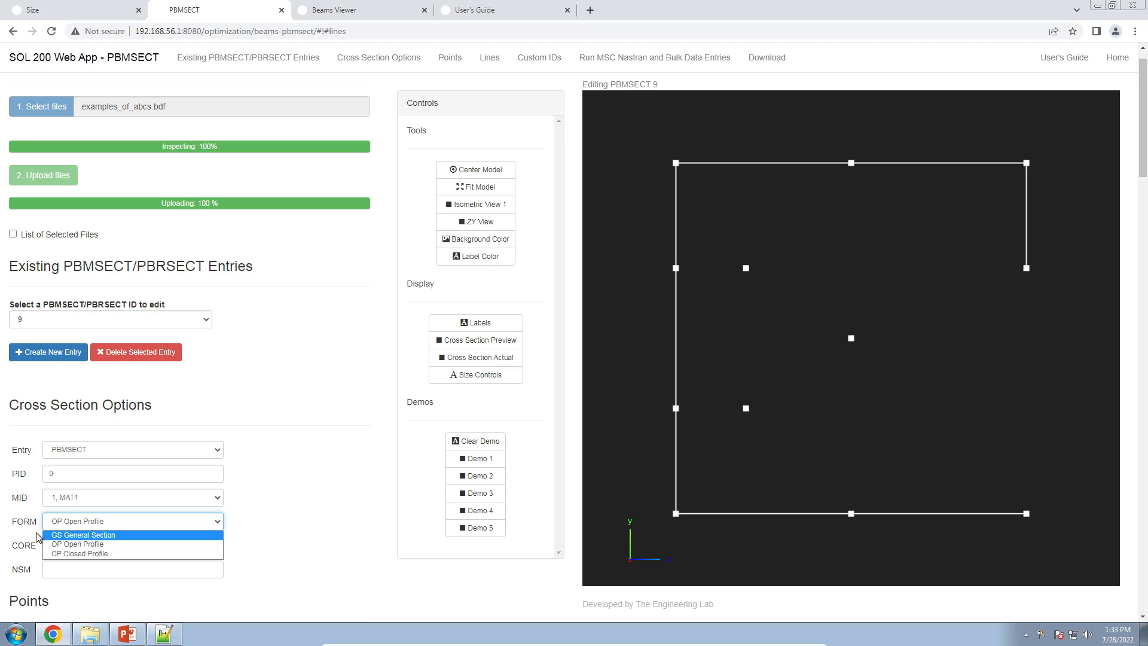
pyautogui.click(143, 524)
# - Assign all eight line segments to the outer perimeter (OUTP), starting from the lower line at (10, -10) and ending at (10, 4)
pyautogui.scroll(-12, 318, 513)
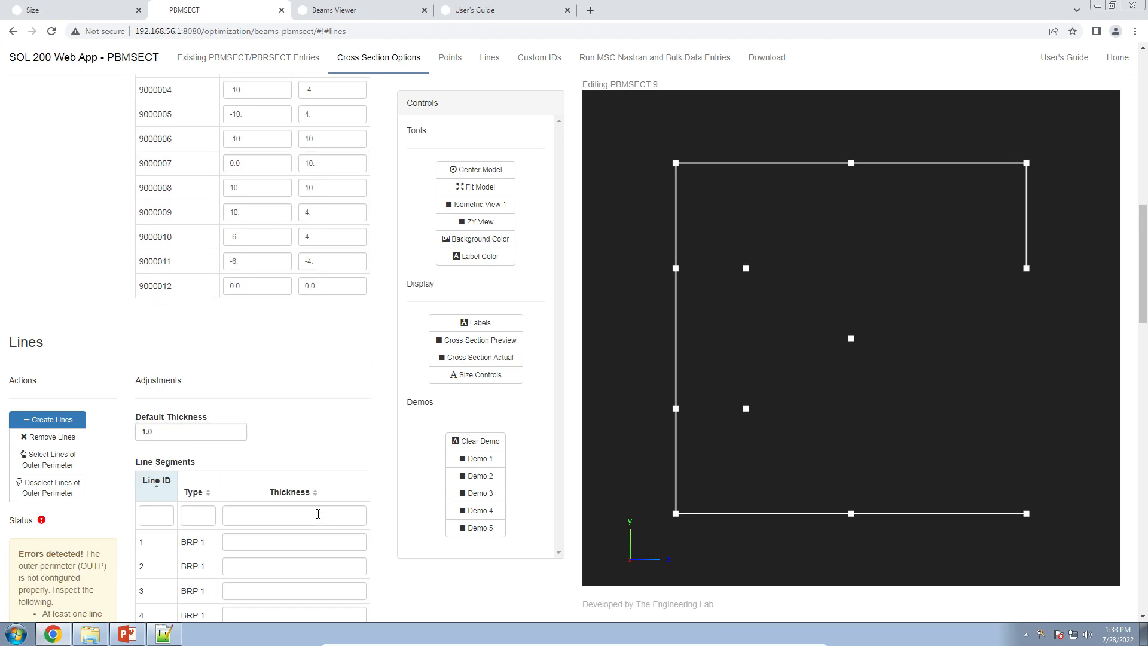
pyautogui.scroll(-3, 298, 466)
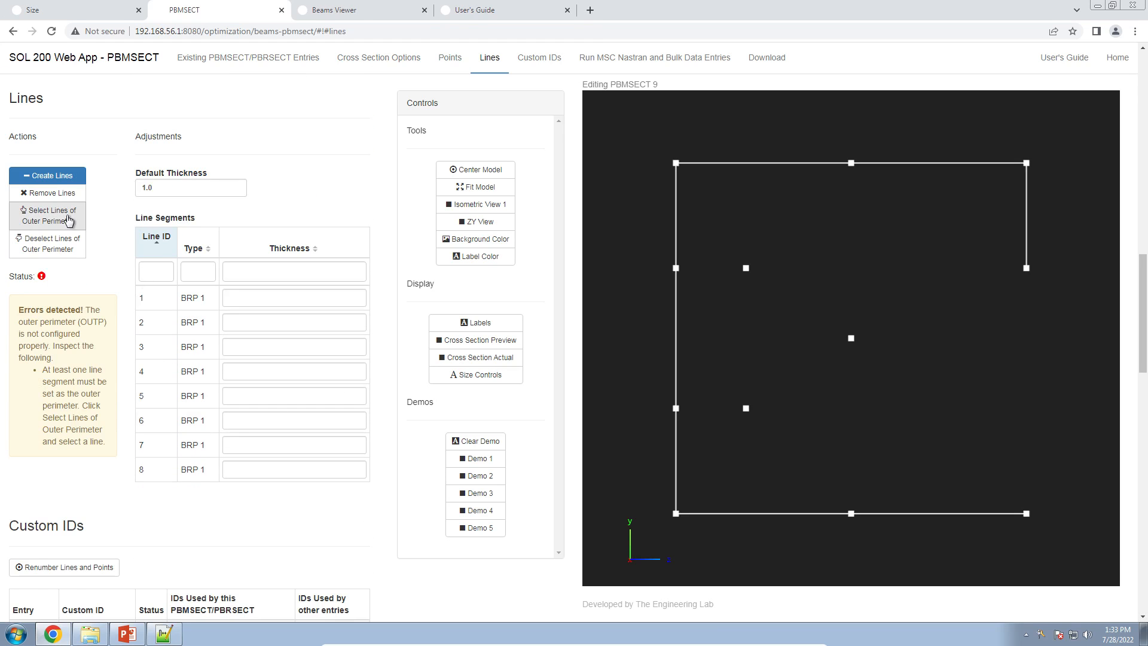
pyautogui.click(66, 222)
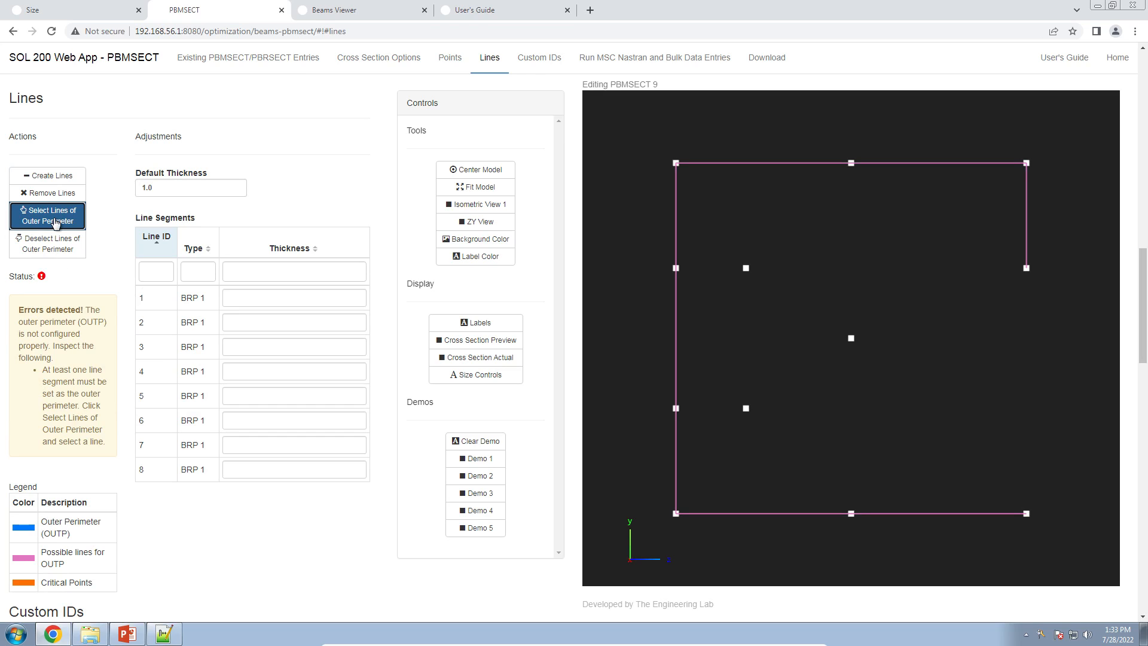
pyautogui.click(897, 513)
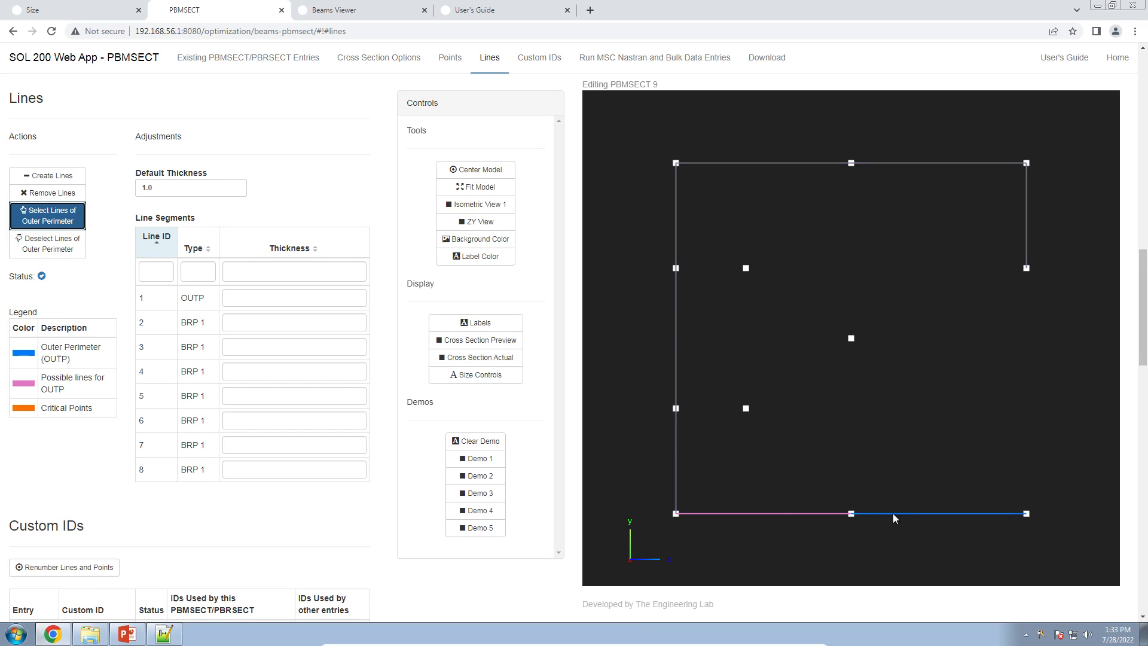
pyautogui.click(771, 513)
pyautogui.click(676, 454)
pyautogui.click(676, 359)
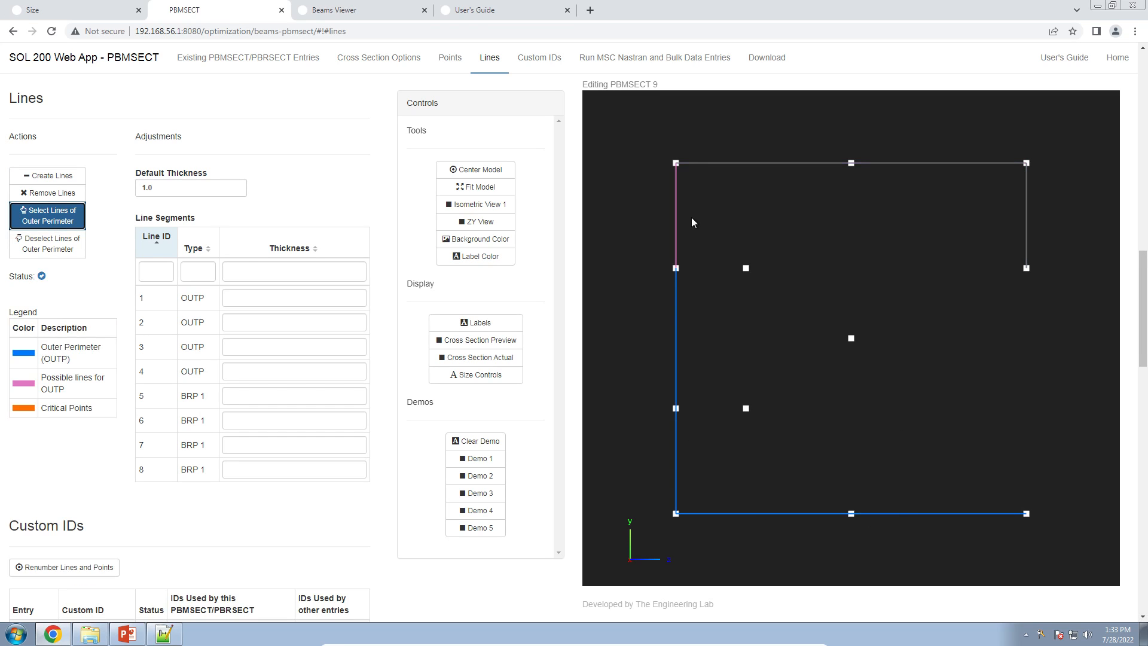
pyautogui.click(676, 214)
pyautogui.click(773, 163)
pyautogui.click(957, 162)
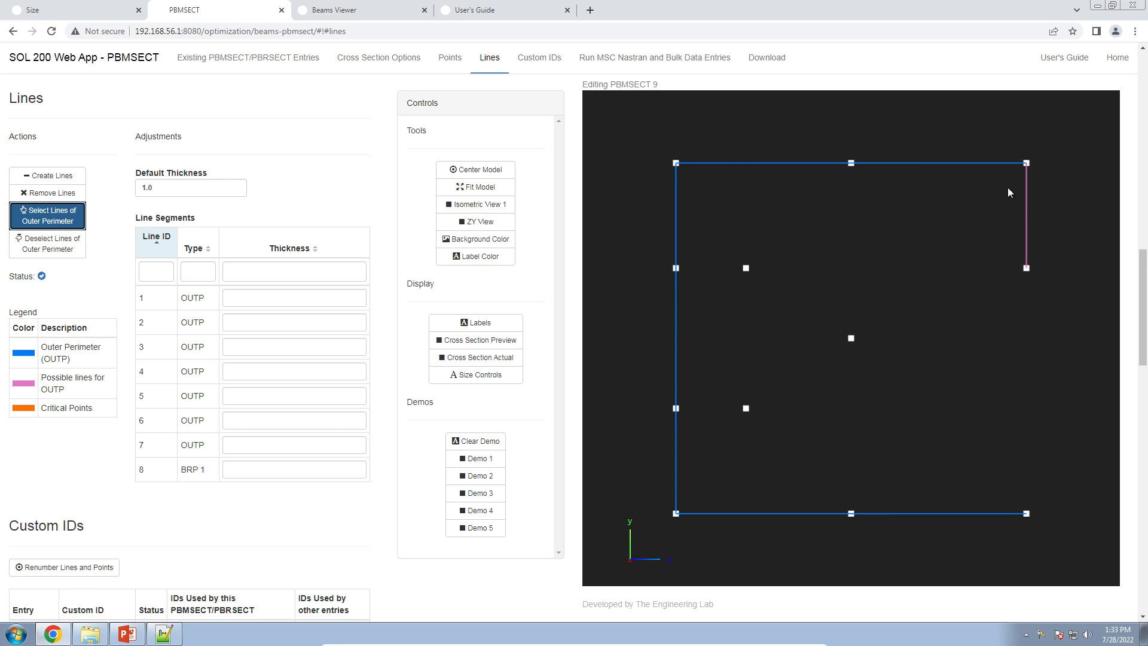
pyautogui.click(1026, 220)
# - Run MSC Nastran for the open profile and compare the actual cross section with the preview in the ZY view
pyautogui.click(655, 58)
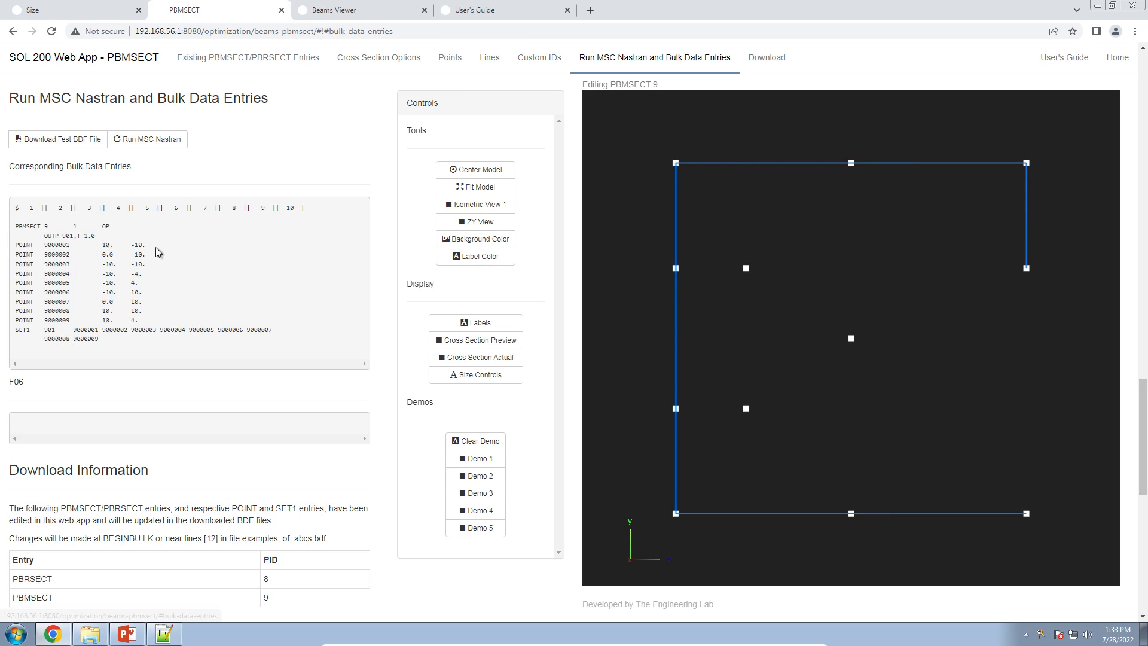
pyautogui.click(170, 145)
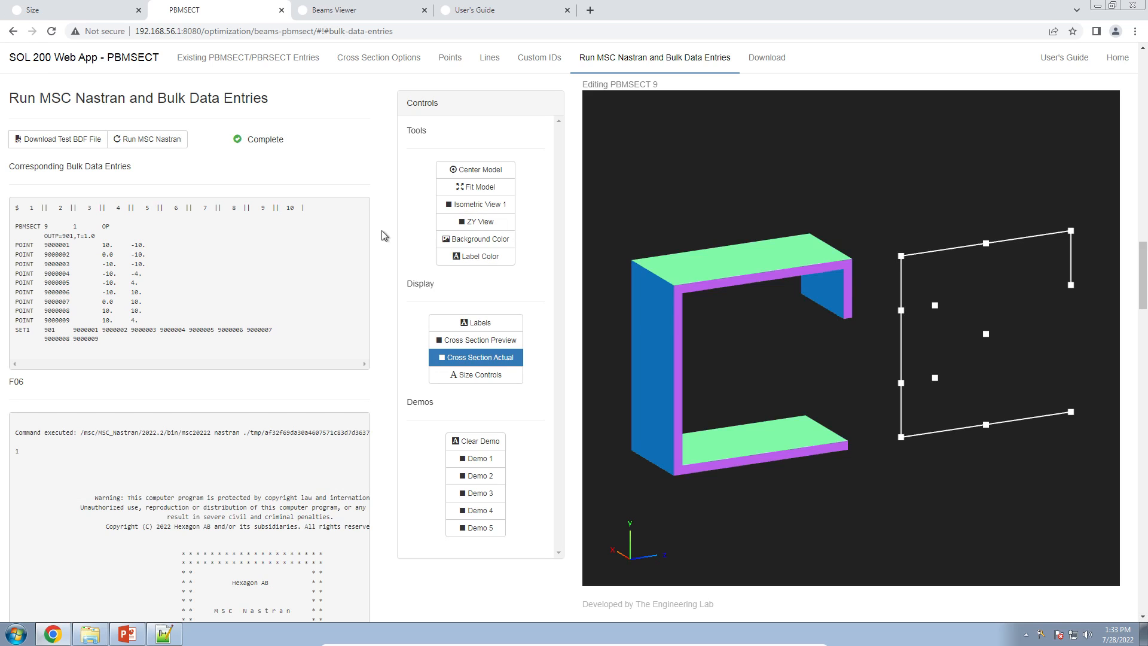
pyautogui.click(480, 221)
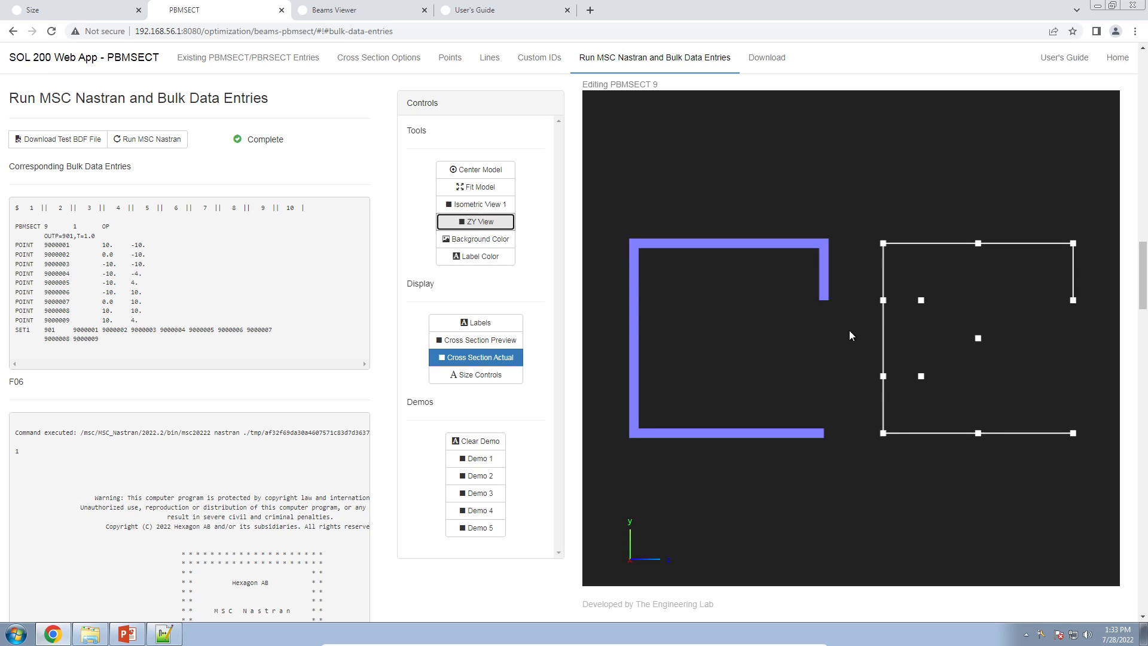
pyautogui.click(480, 340)
# - Change the FORM of PBMSECT 9 to CP Closed Profile
pyautogui.scroll(6, 358, 431)
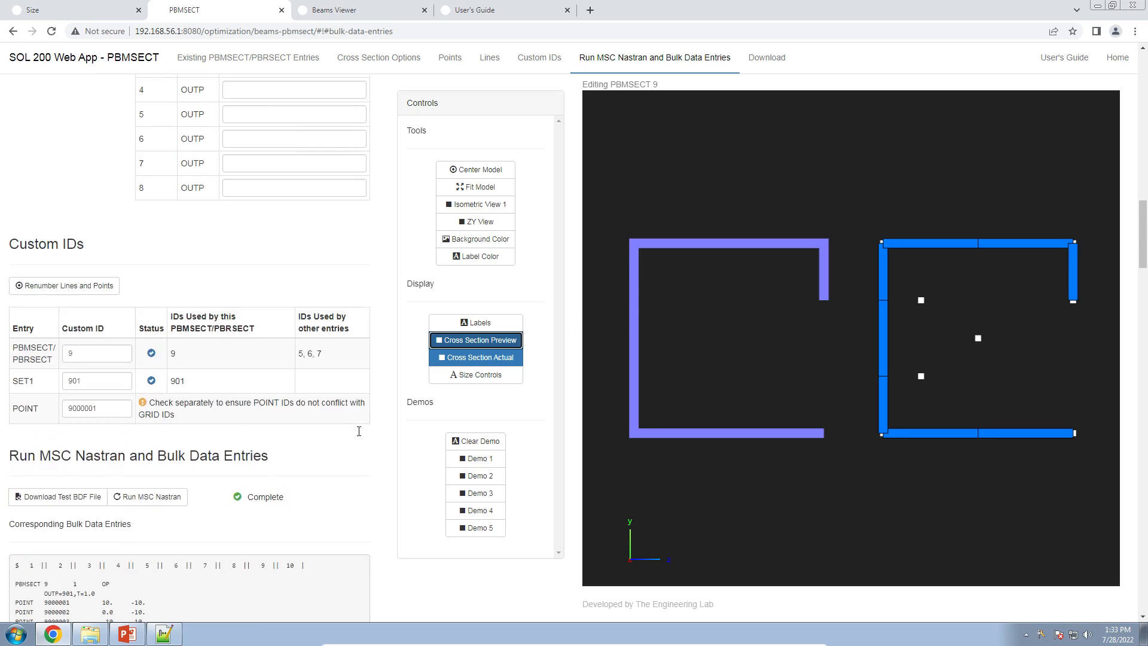
pyautogui.scroll(15, 359, 431)
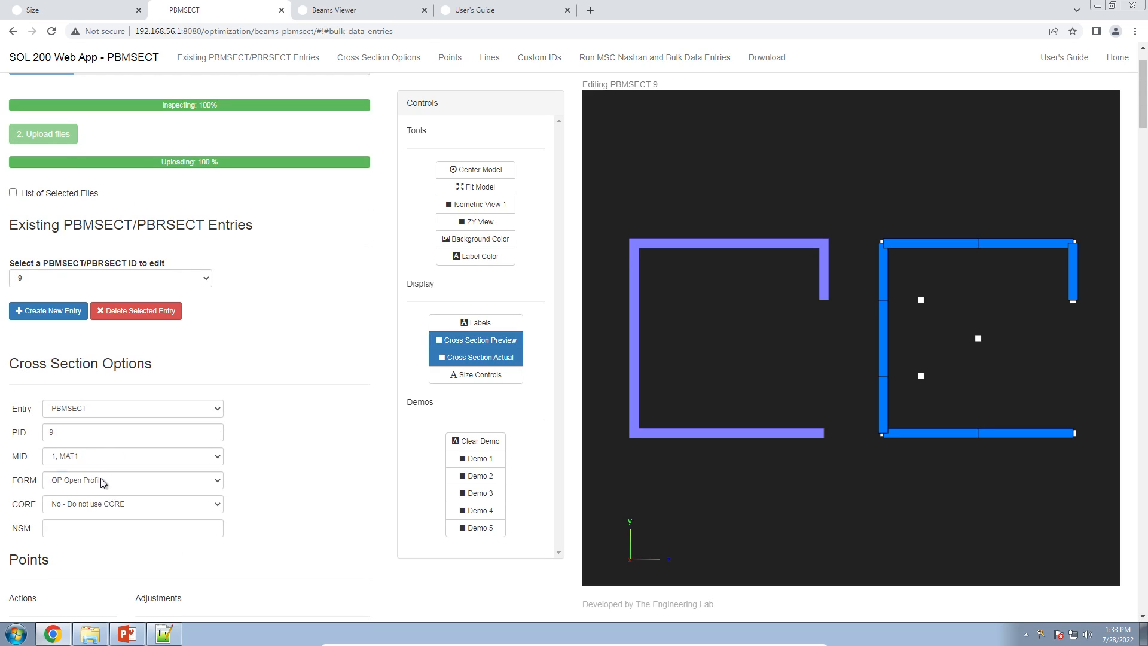
pyautogui.click(100, 480)
pyautogui.click(82, 509)
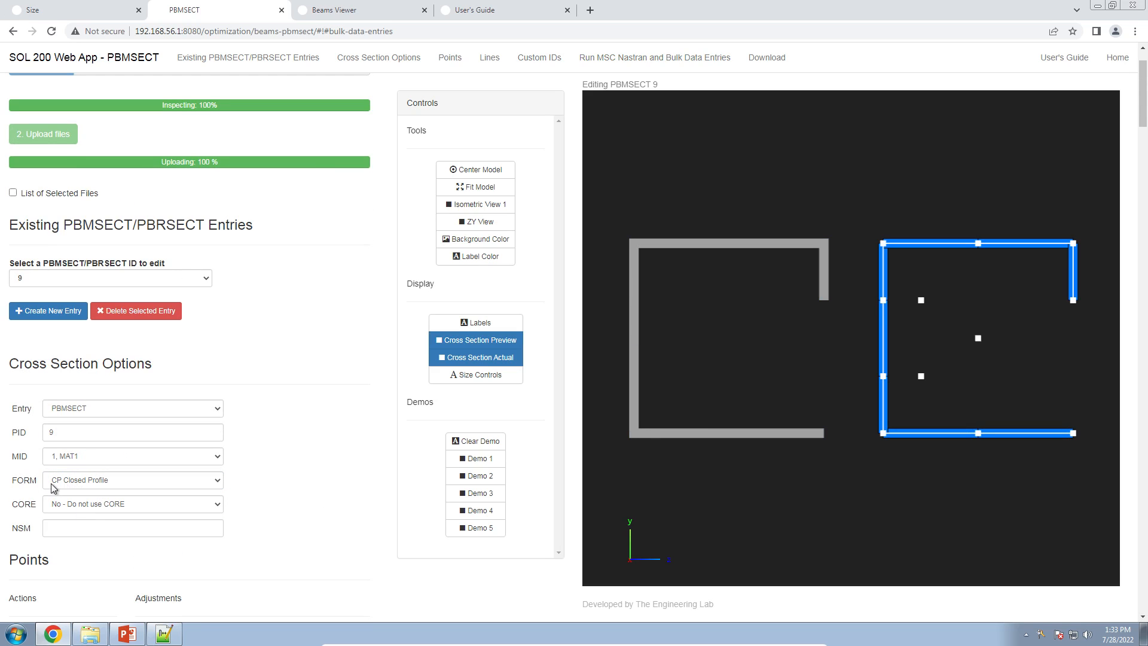
# - Check the CP form in the PBMSECT 9 bulk data entry, and run MSC Nastran to view the actual section in the ZY view
pyautogui.click(651, 70)
pyautogui.moveTo(98, 227)
pyautogui.mouseDown()
pyautogui.moveTo(124, 230)
pyautogui.moveTo(114, 228)
pyautogui.mouseUp()
pyautogui.click(103, 227)
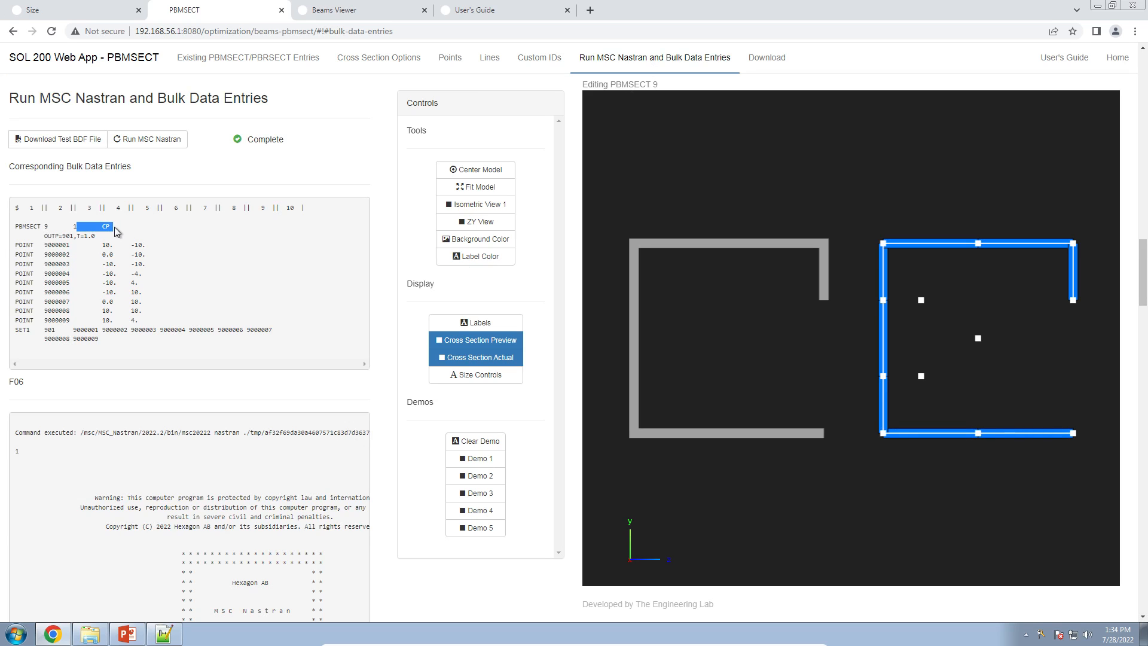
pyautogui.click(114, 227)
pyautogui.click(160, 141)
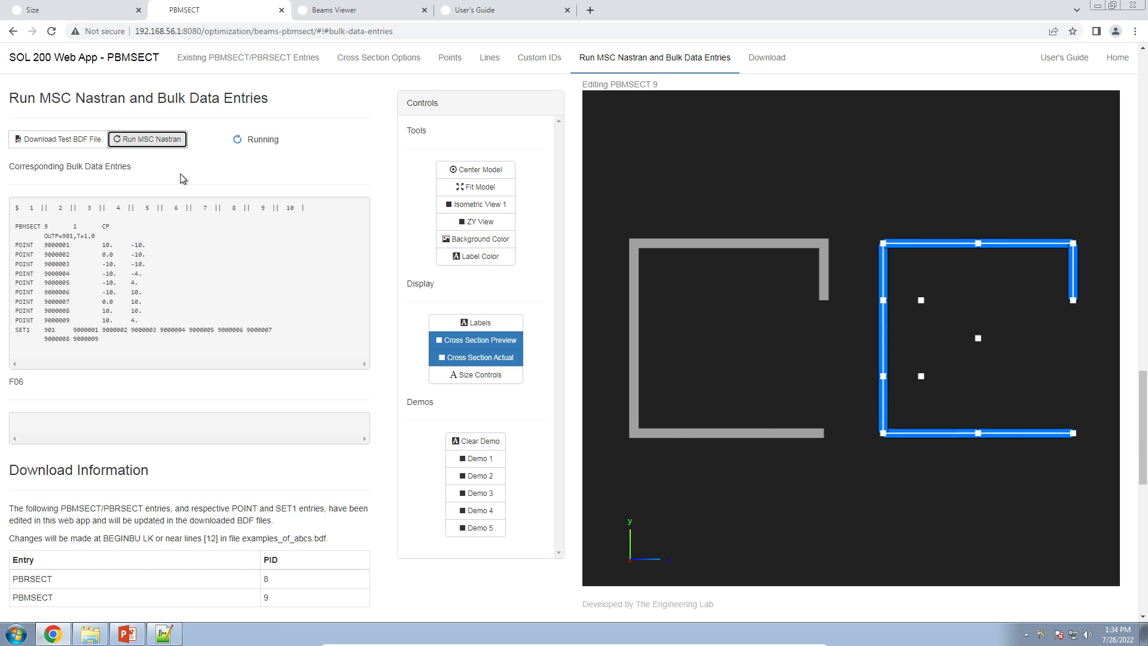
pyautogui.click(481, 222)
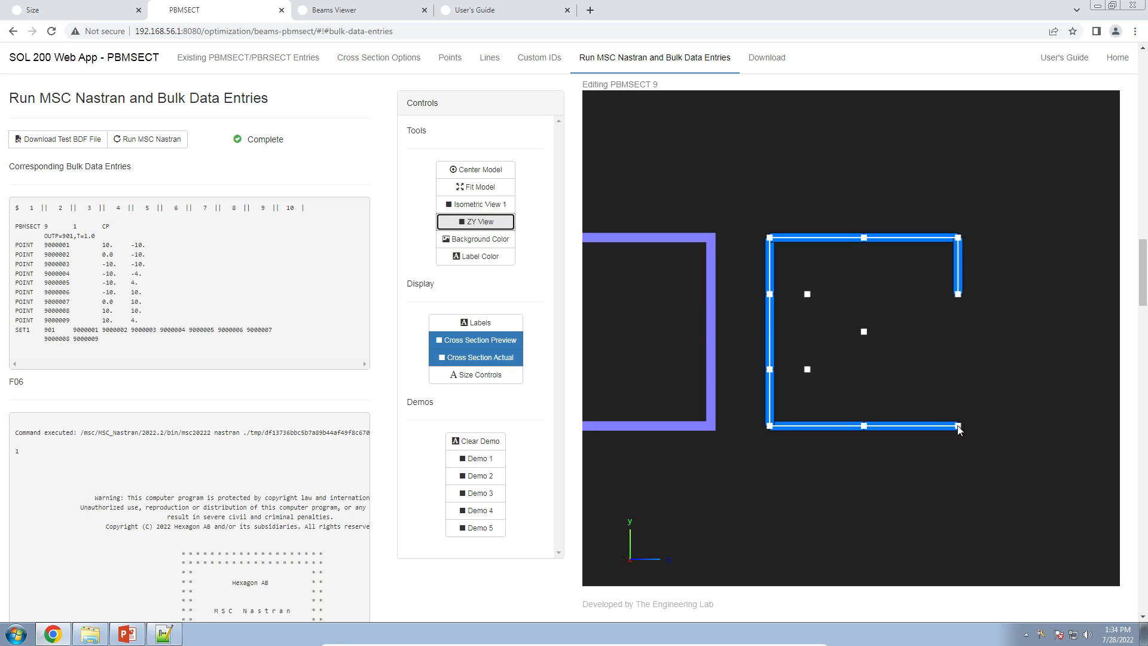
# - Return to the cross section options and inspect the FORM setting of PBMSECT 9
pyautogui.click(376, 70)
pyautogui.click(110, 214)
pyautogui.click(100, 238)
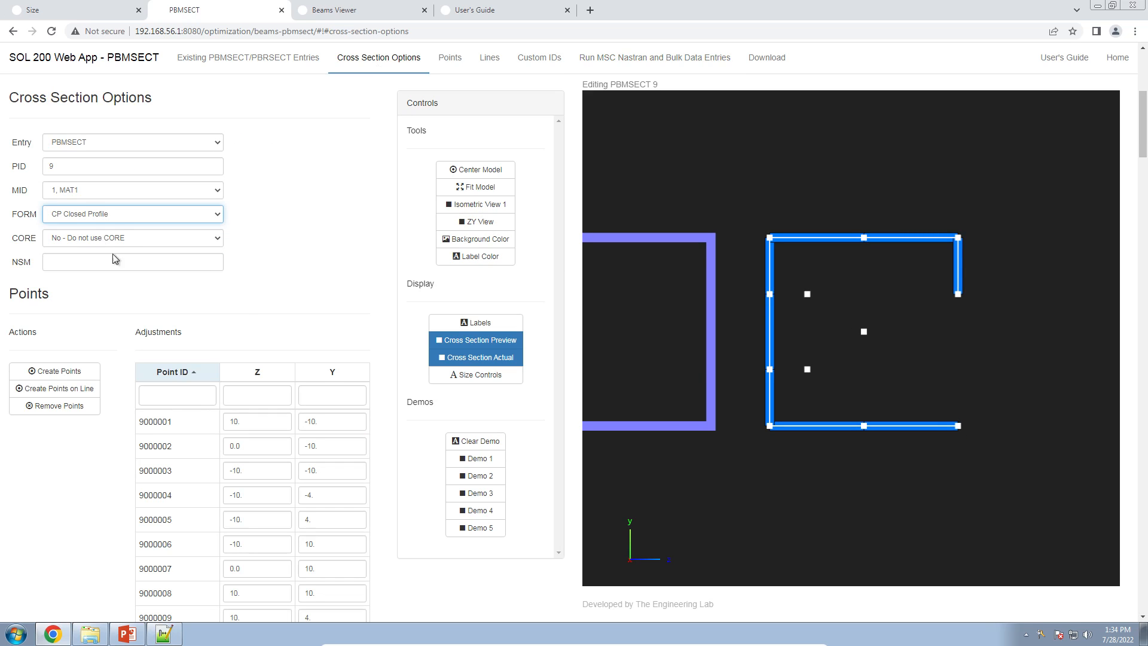
# - Run MSC Nastran for PBMSECT 9 with the FORM back on OP, and view the actual section in the ZY view
pyautogui.click(625, 58)
pyautogui.click(147, 139)
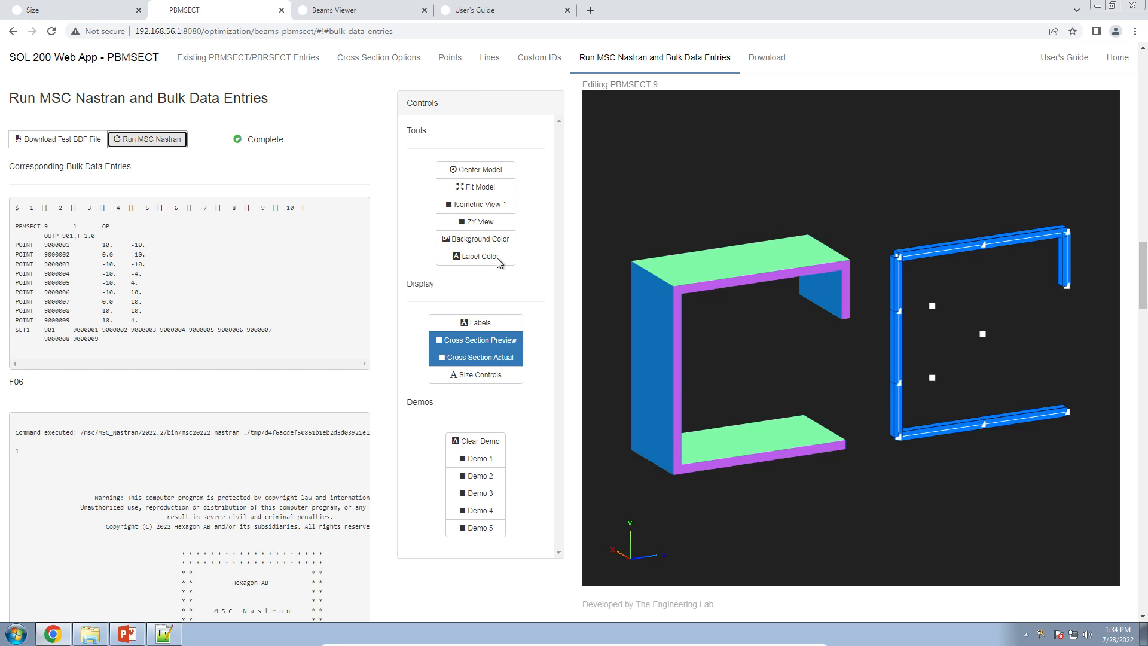
pyautogui.click(482, 222)
# - Create three lines forming the small box branch, connecting points 9000005, 9000010, 9000011 and 9000004
pyautogui.scroll(15, 357, 305)
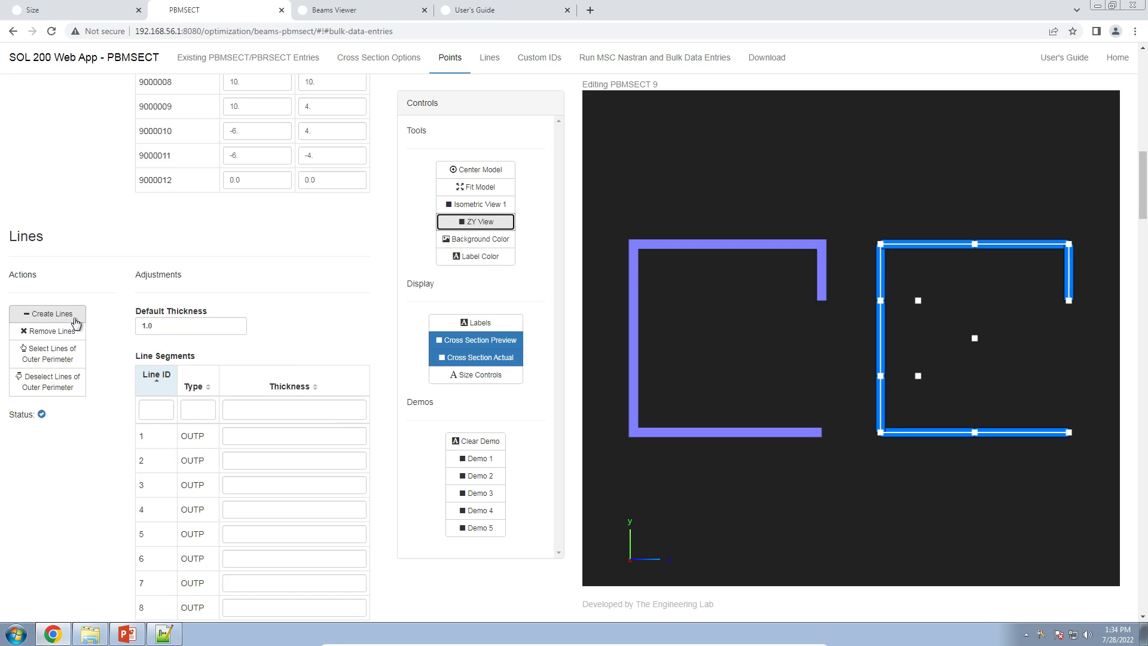
pyautogui.click(69, 314)
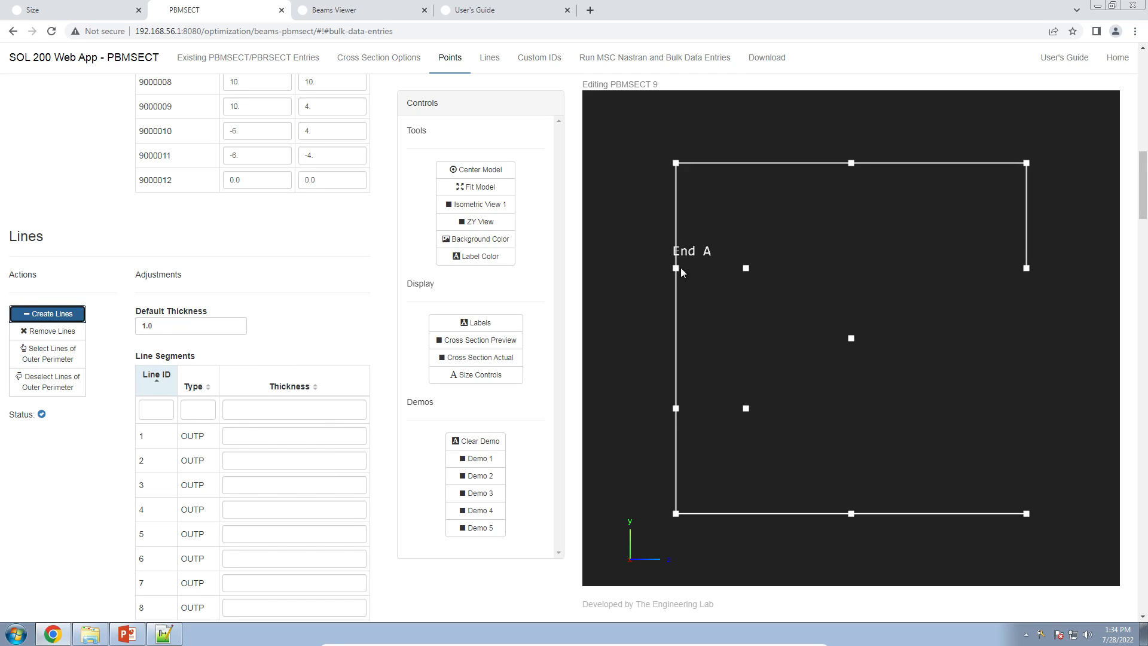
pyautogui.click(746, 269)
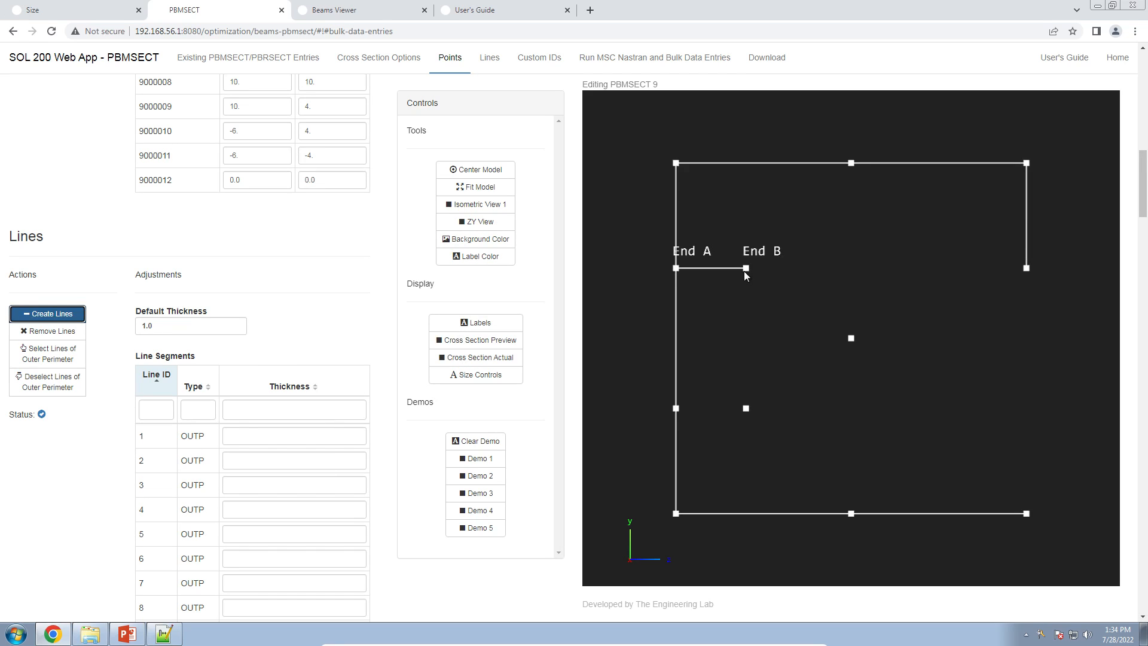
pyautogui.click(746, 408)
pyautogui.click(676, 408)
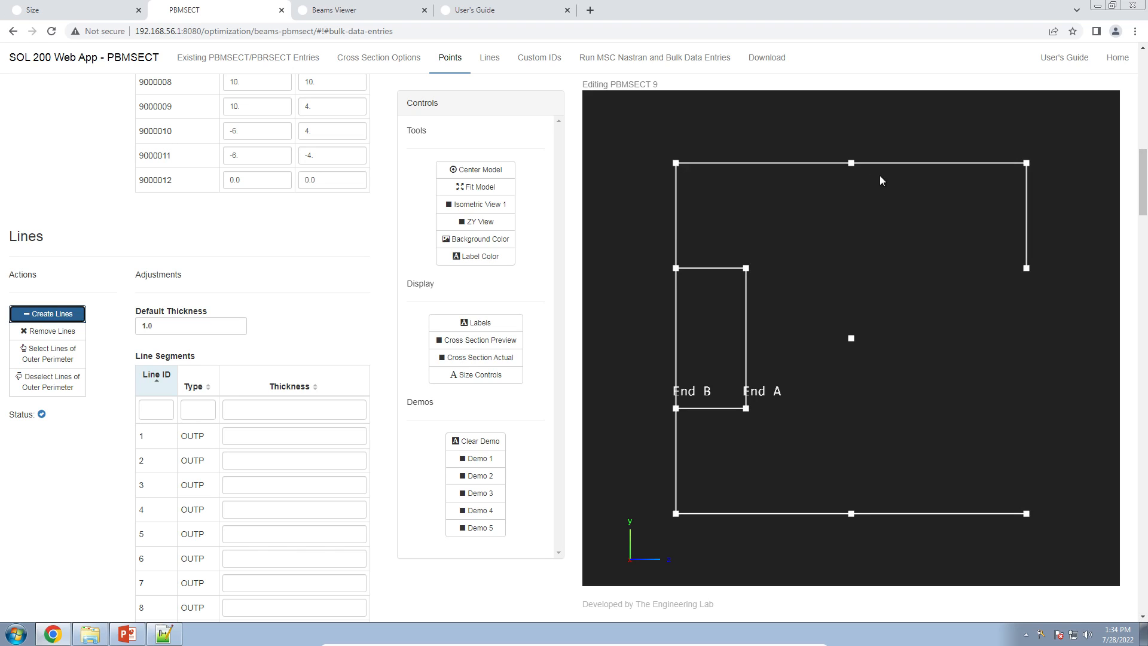
# - Create the two middle web lines from point 9000007 through 9000012 to 9000002, and display the cross section preview
pyautogui.click(851, 163)
pyautogui.click(852, 338)
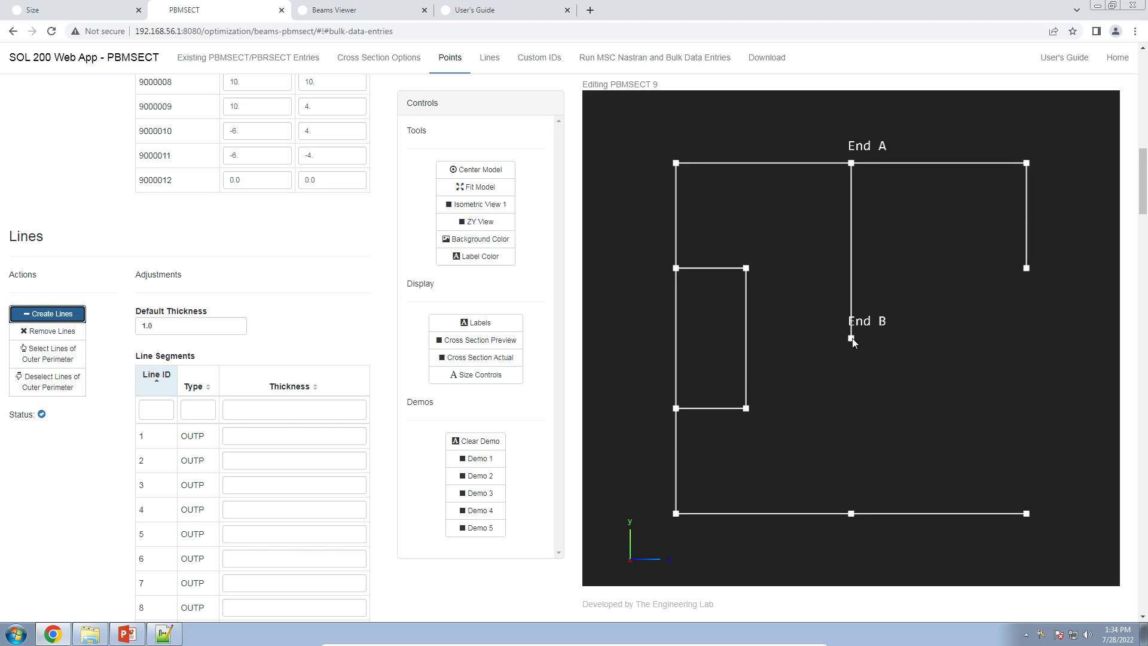
pyautogui.click(851, 338)
pyautogui.click(852, 513)
pyautogui.click(857, 318)
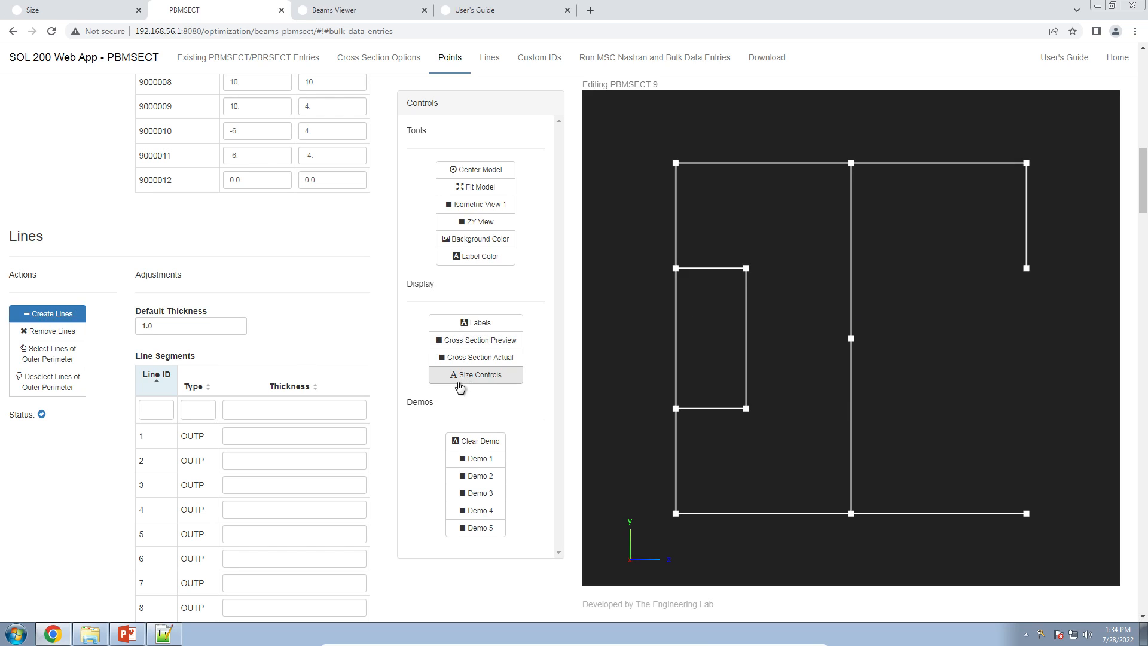
pyautogui.click(496, 346)
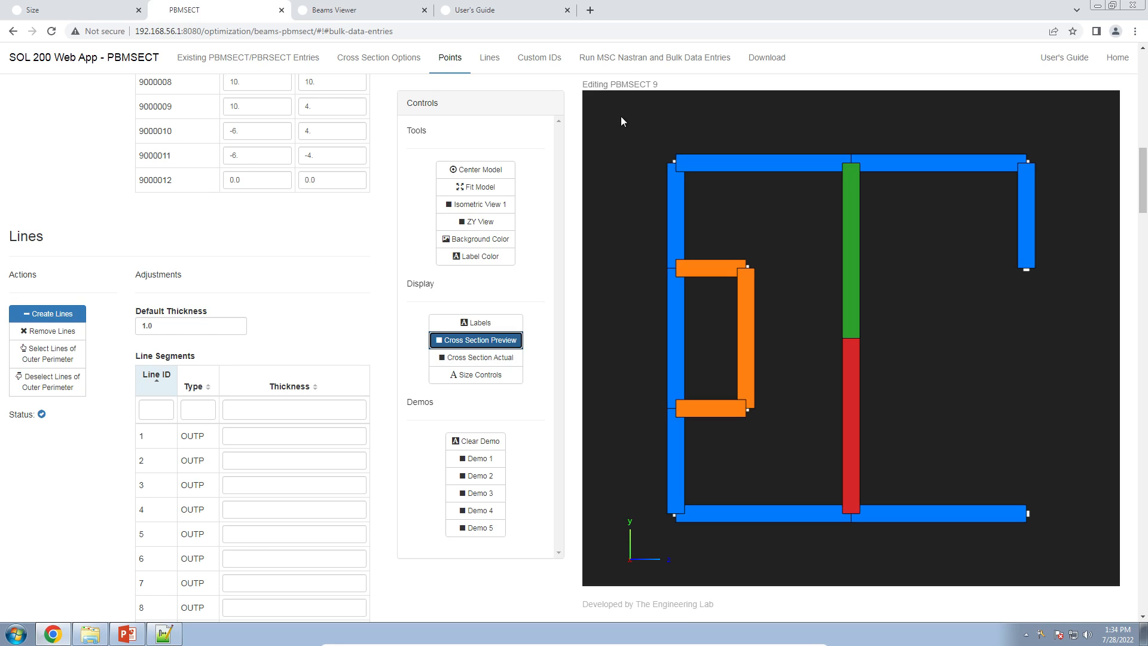
# - Run MSC Nastran for the branched profile and compare the actual section with the preview in the ZY view
pyautogui.click(695, 60)
pyautogui.click(156, 143)
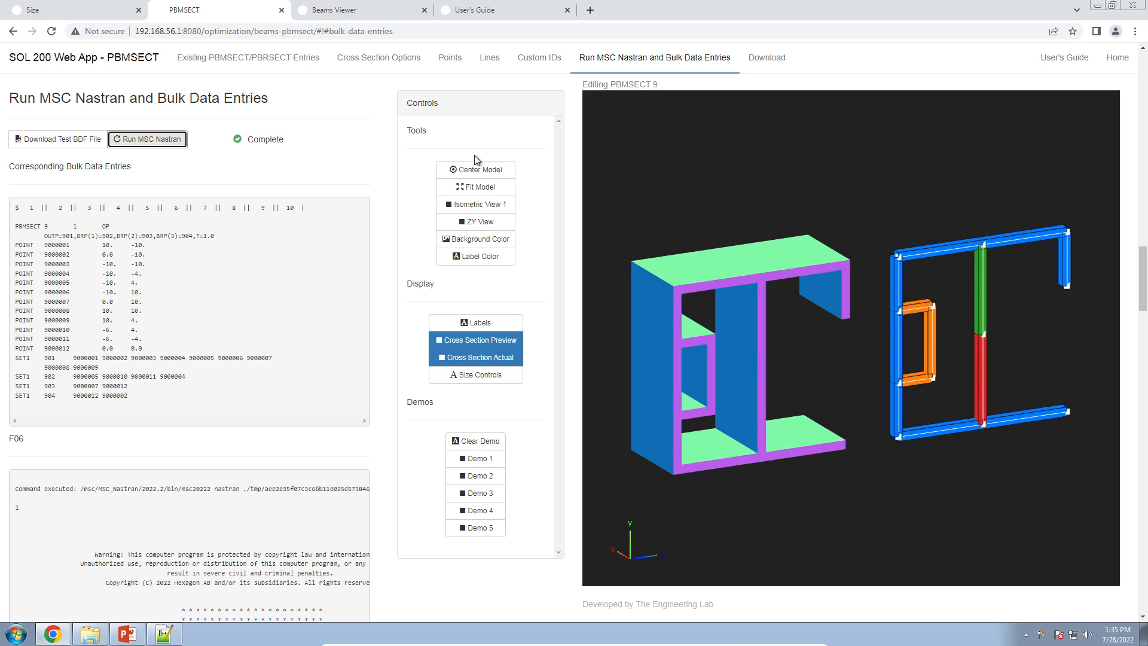
pyautogui.click(471, 220)
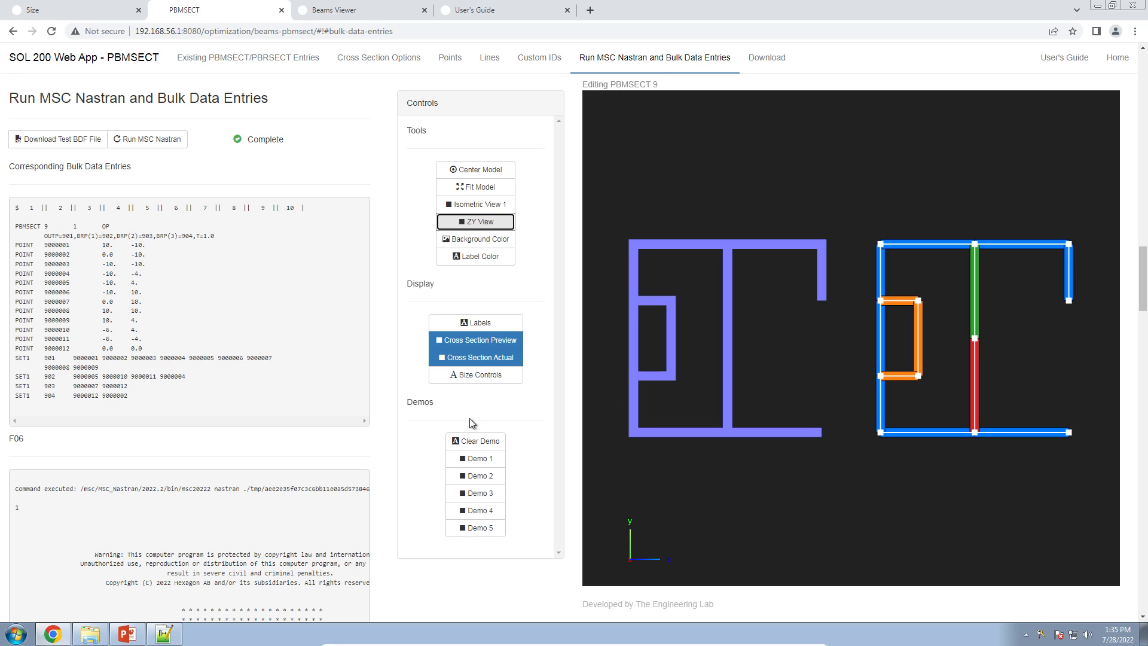
pyautogui.click(371, 413)
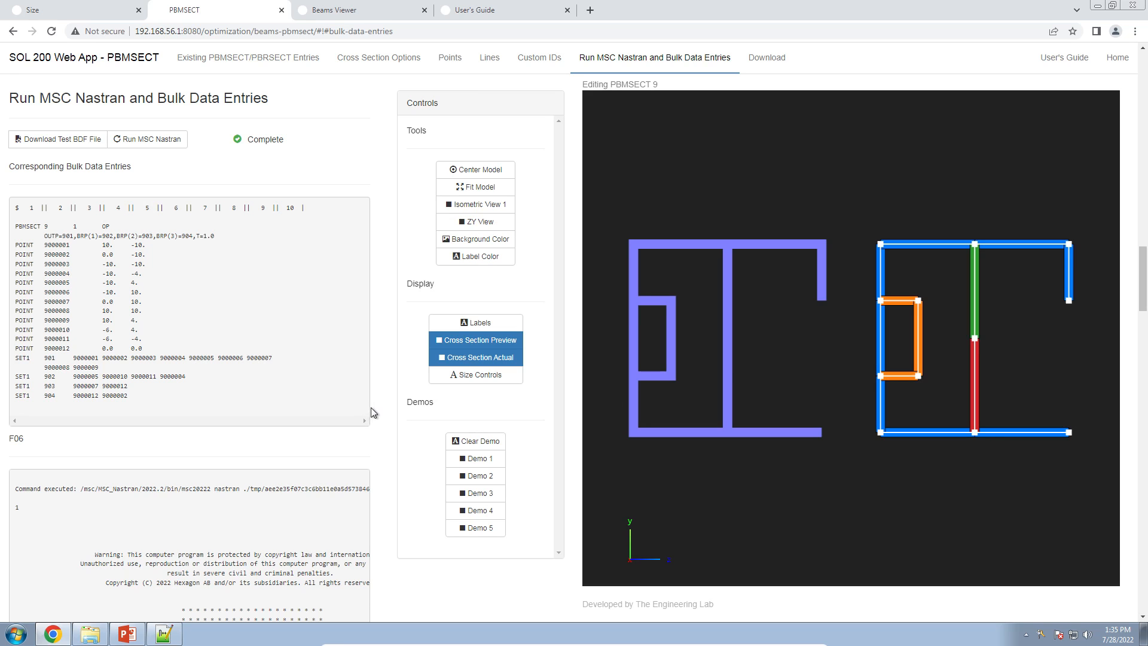
# - Turn on the section labels and set the thickness of line segment 13 (BRP 3) to 2
pyautogui.scroll(15, 372, 413)
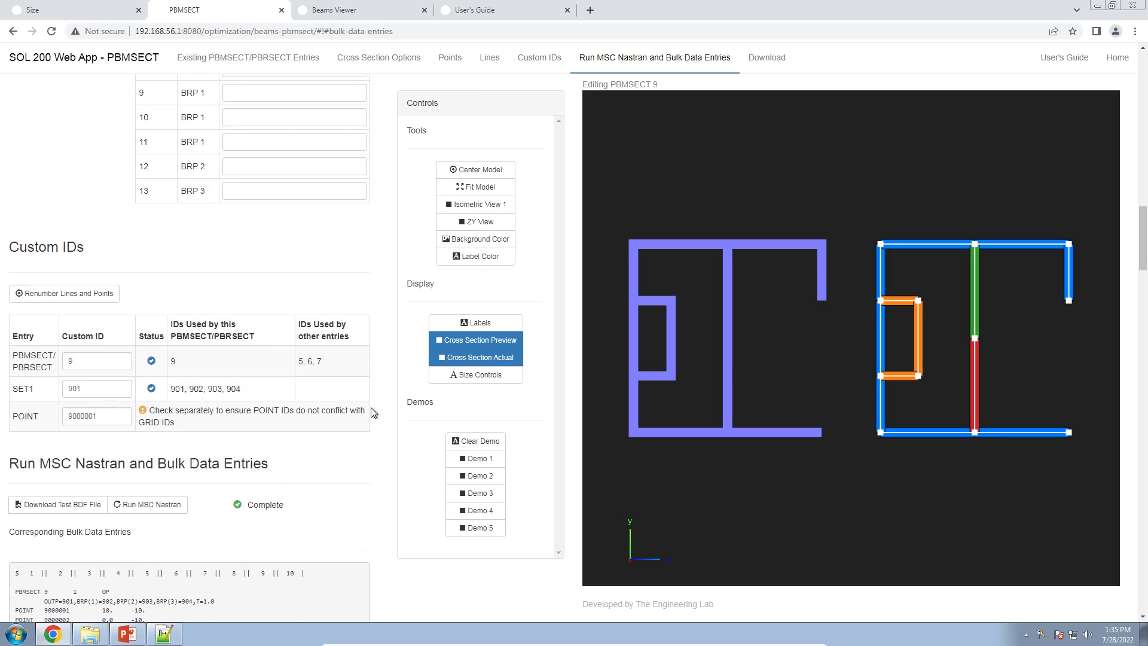
pyautogui.scroll(-2, 372, 413)
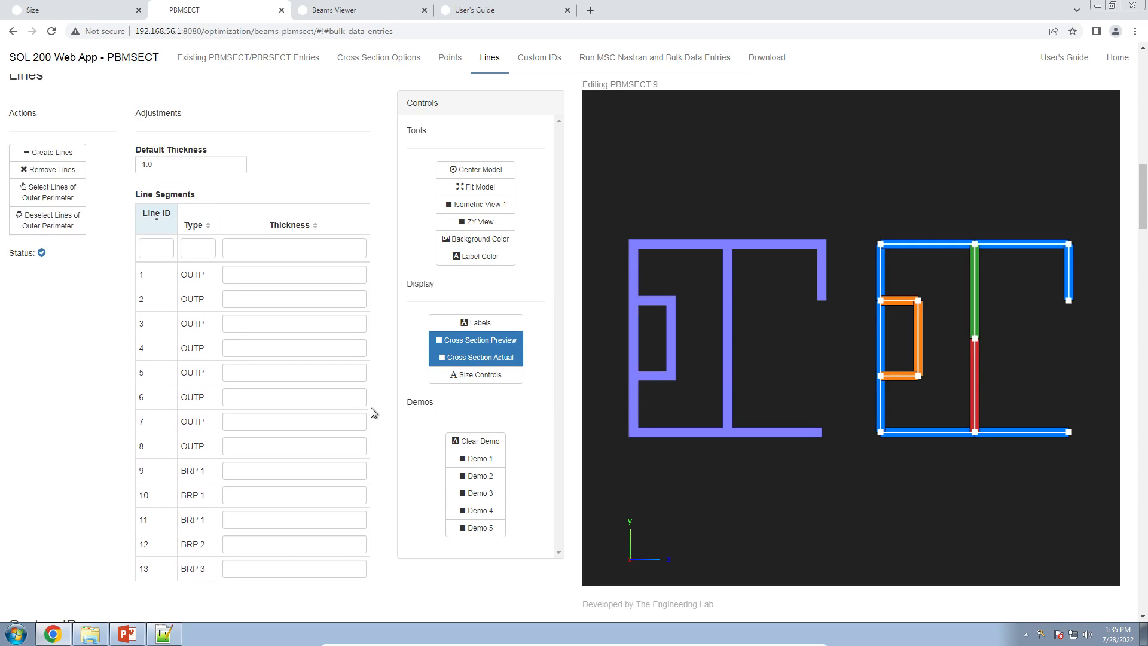
pyautogui.click(513, 324)
pyautogui.scroll(5, 856, 428)
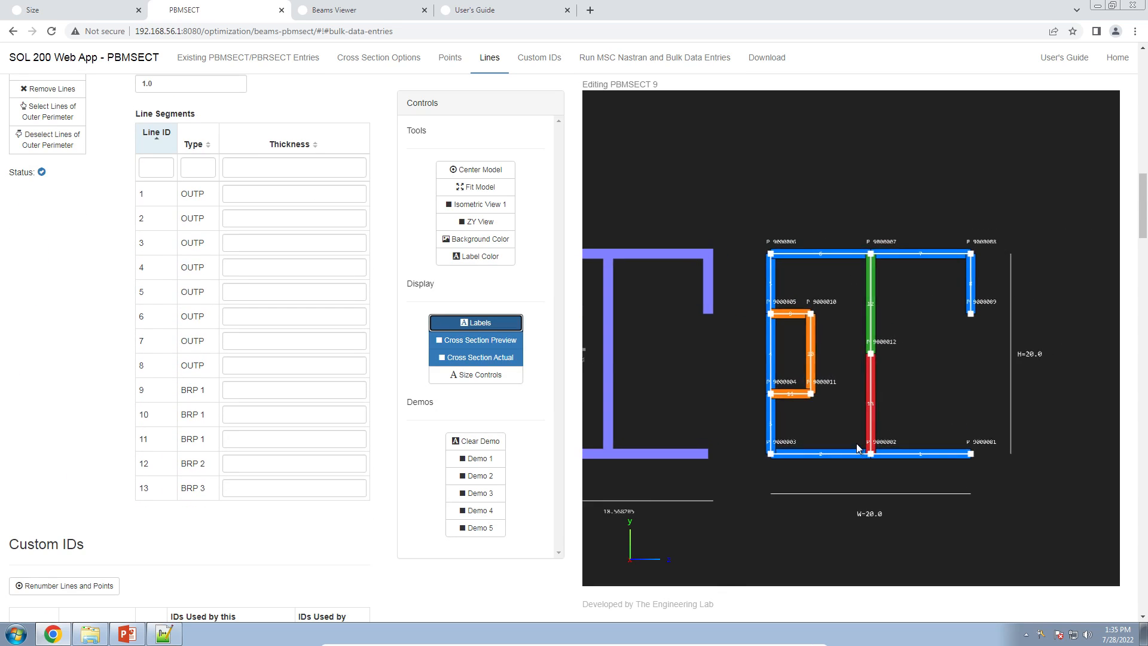
pyautogui.scroll(4, 845, 403)
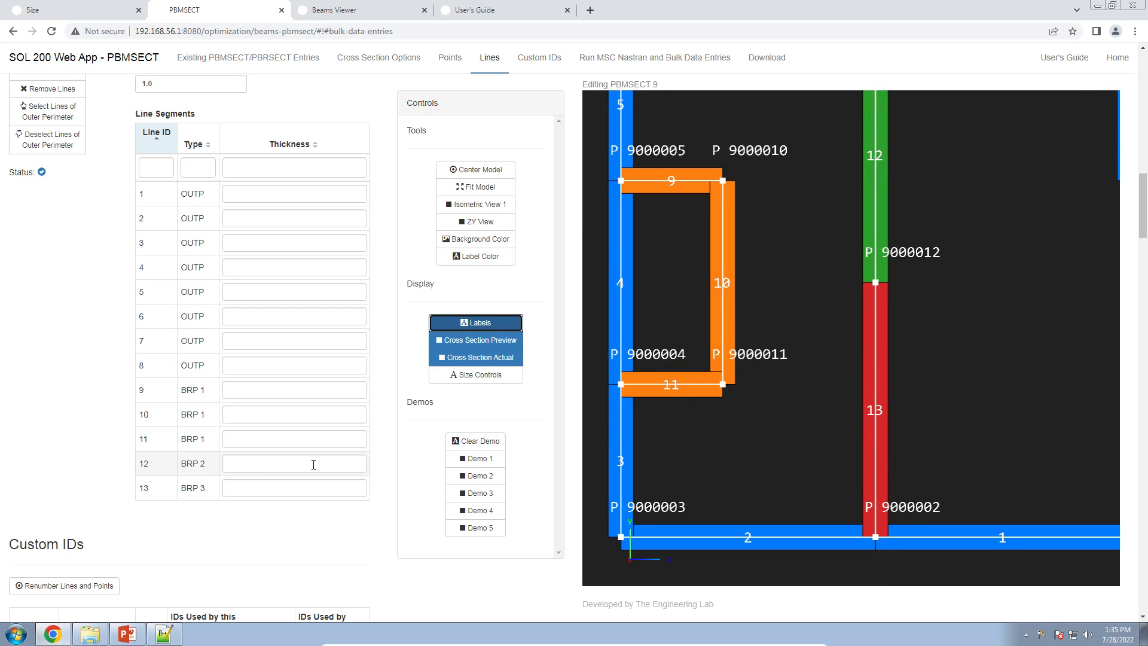
pyautogui.click(257, 486)
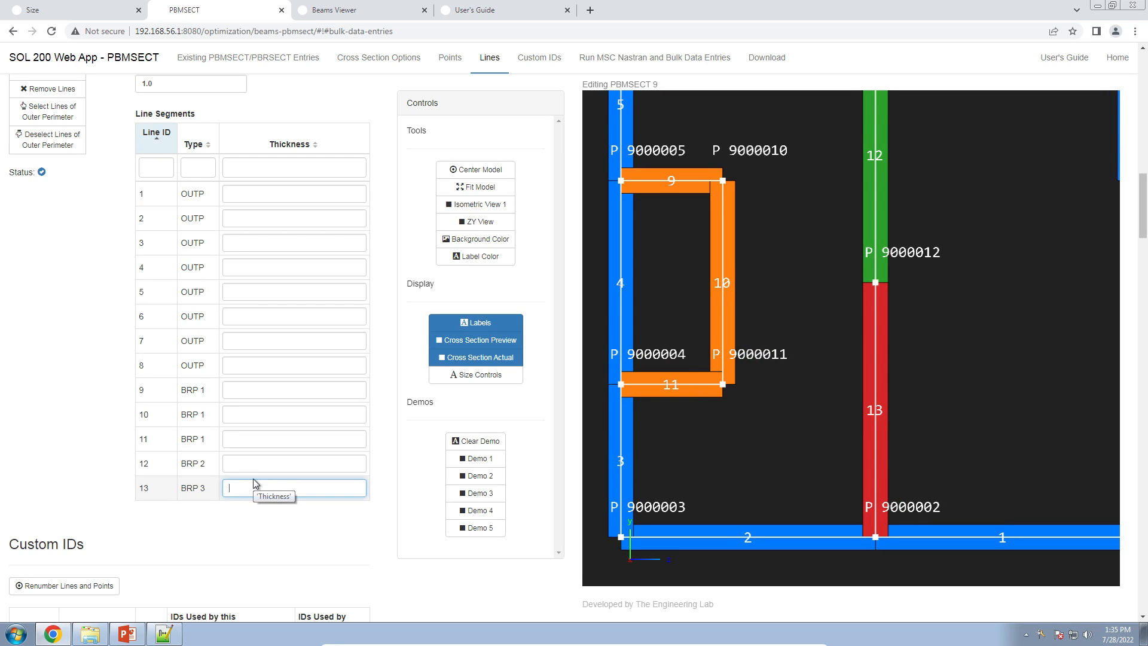
pyautogui.write('2')
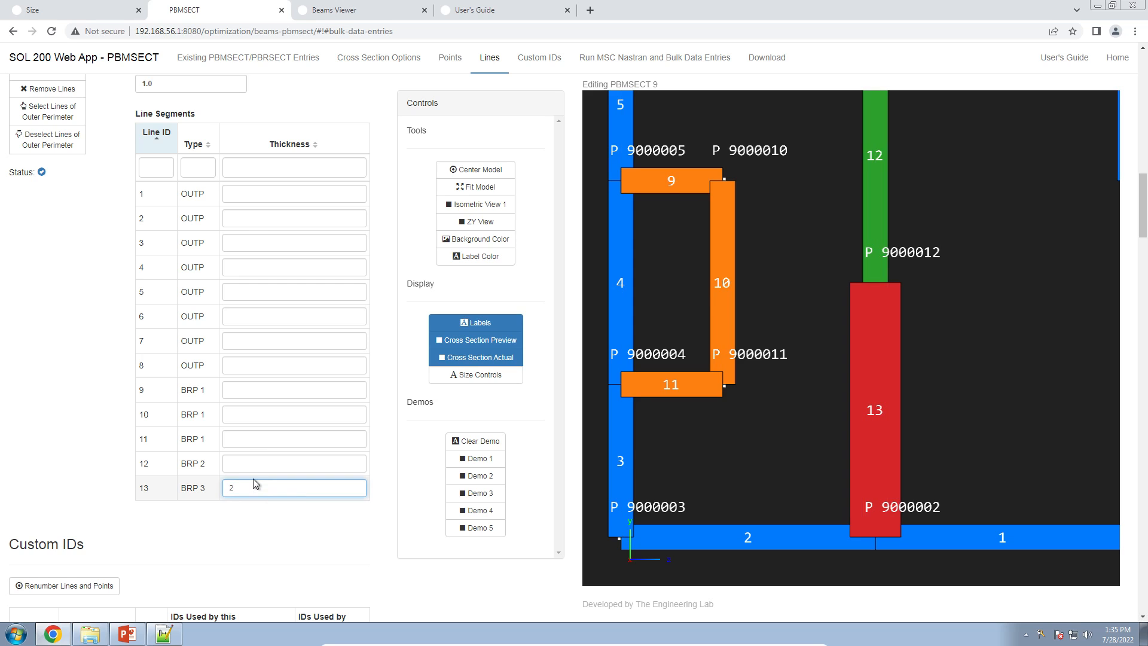
pyautogui.scroll(-4, 874, 331)
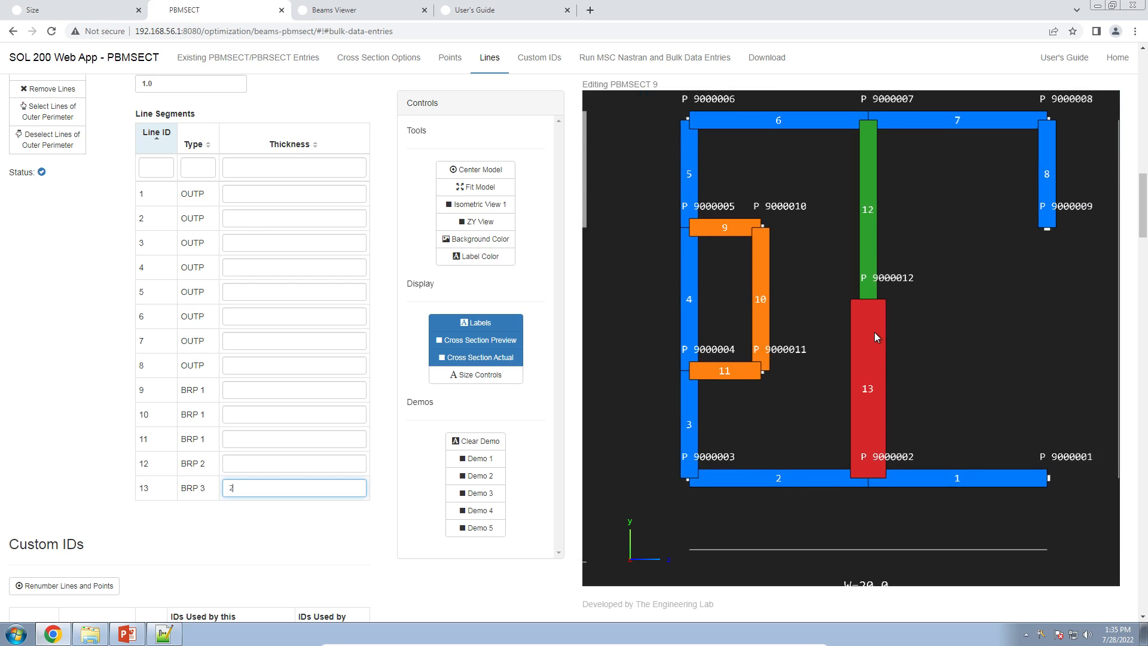
pyautogui.scroll(-1, 874, 334)
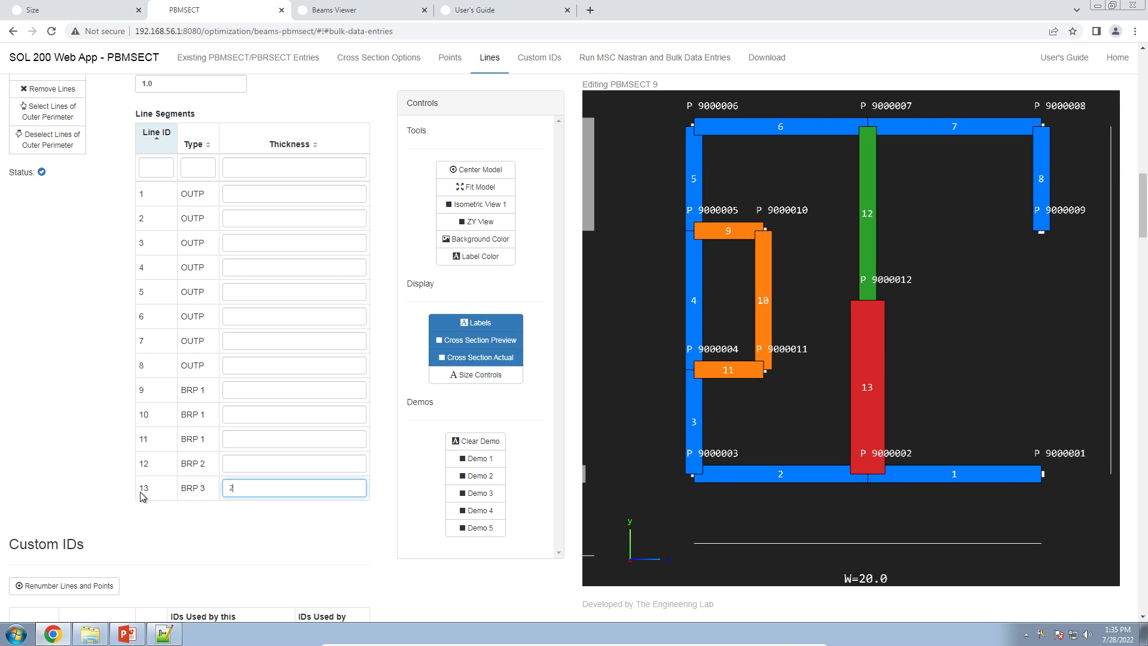
pyautogui.moveTo(142, 496); pyautogui.dragTo(183, 504)
# - Run MSC Nastran with the thickened lower web segment and show the actual cross section in the ZY view
pyautogui.click(693, 58)
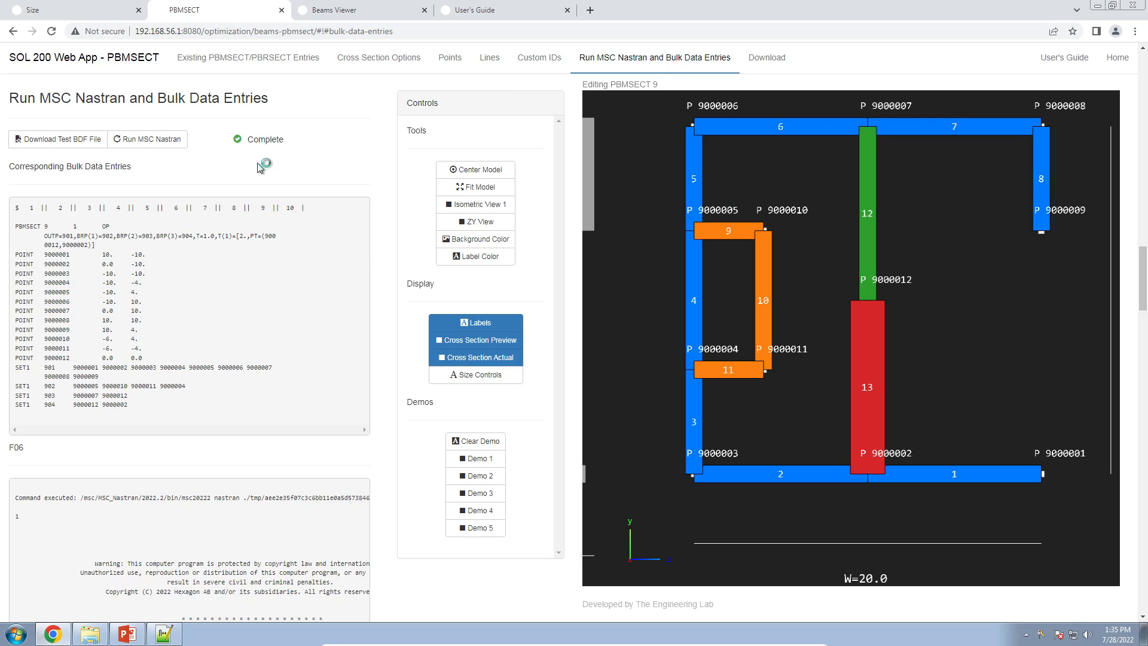
pyautogui.click(174, 144)
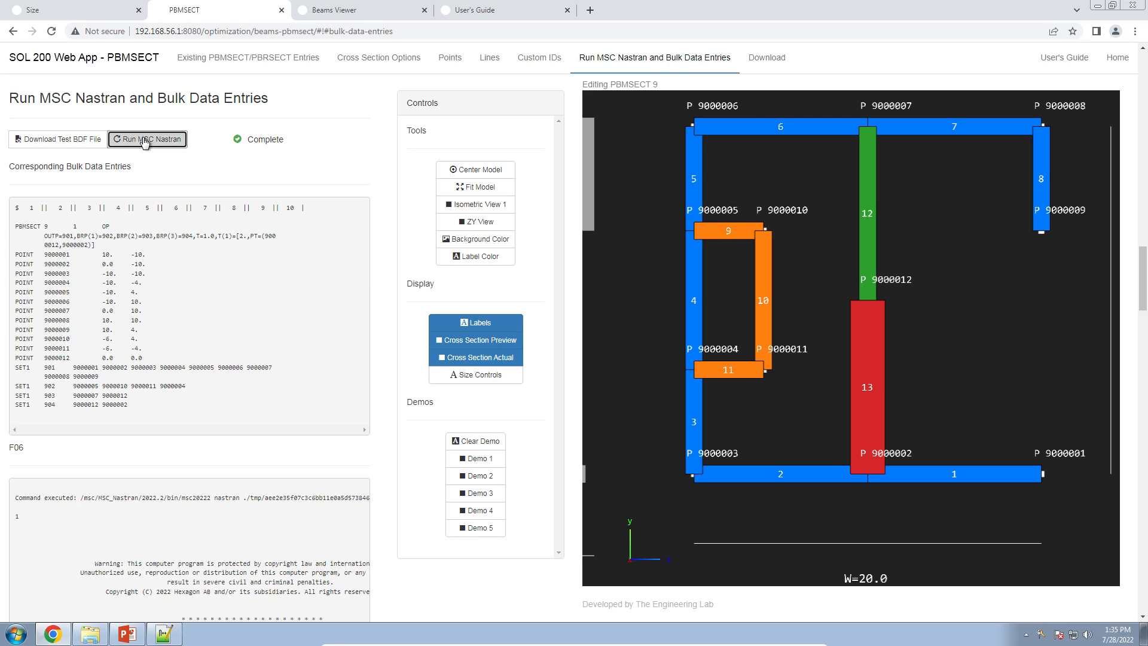
pyautogui.click(1087, 635)
pyautogui.click(1090, 577)
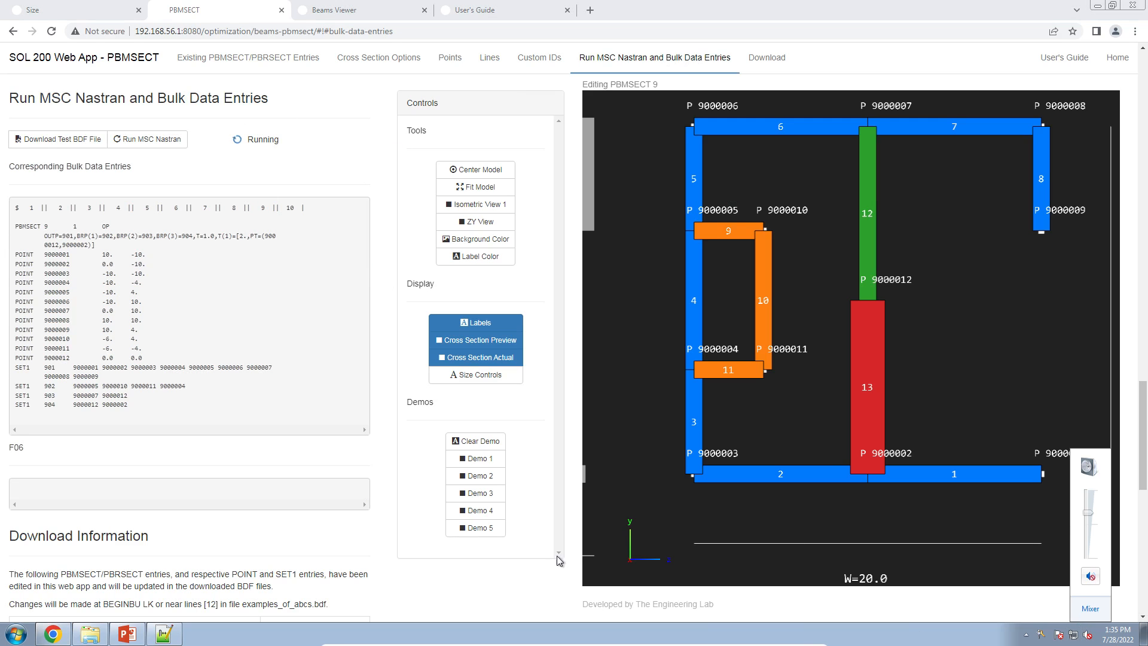
pyautogui.click(480, 221)
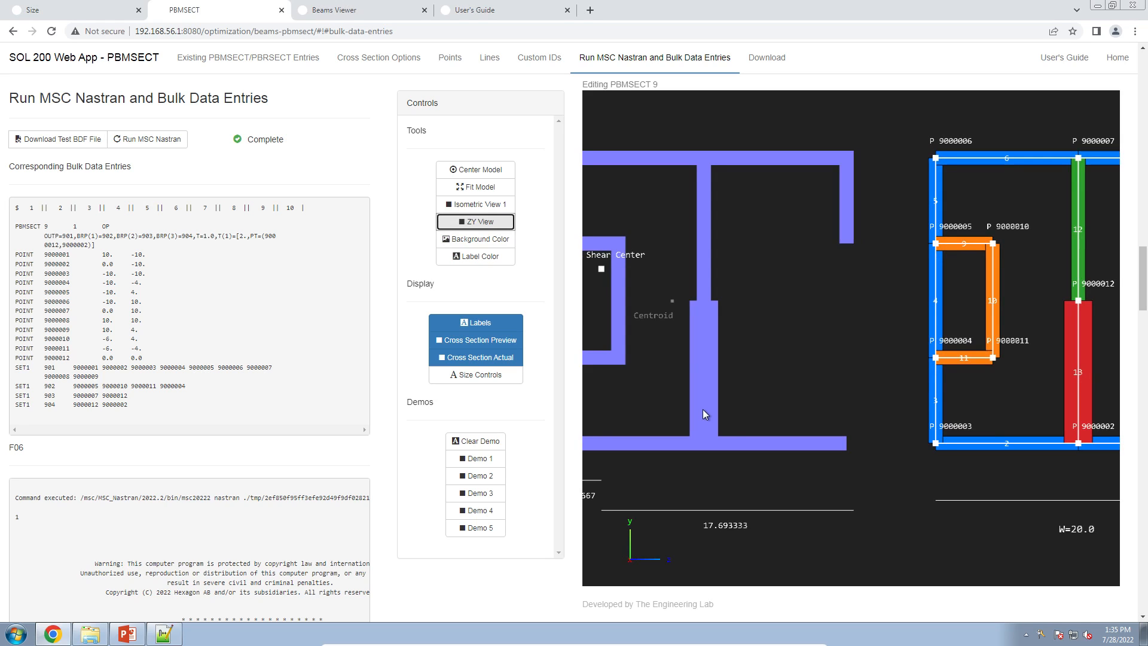
# - Examine the shear center, centroid and the dimensions from the shear center to the edges of the actual section
pyautogui.moveTo(704, 338); pyautogui.dragTo(830, 350)
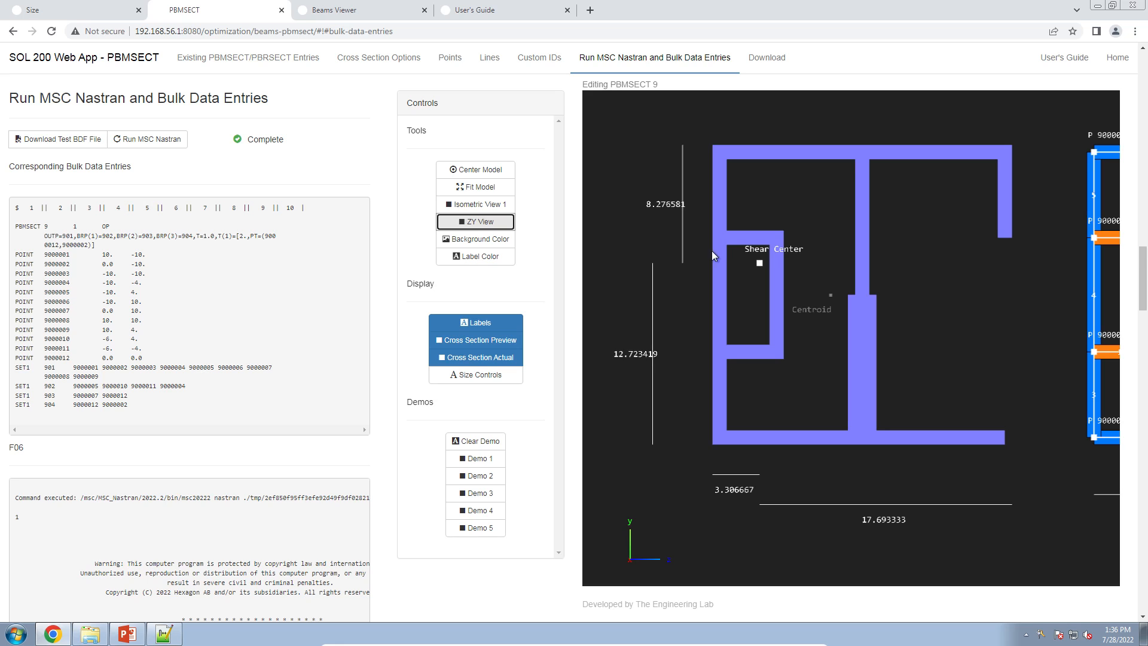
pyautogui.scroll(3, 694, 158)
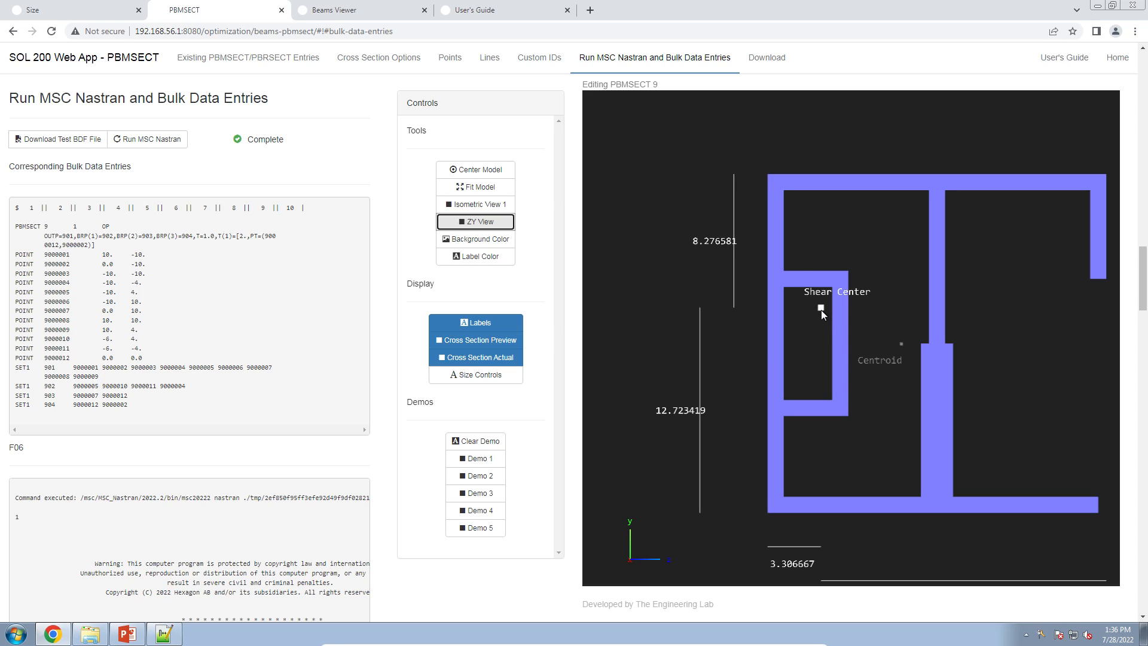
pyautogui.moveTo(821, 309); pyautogui.dragTo(816, 289)
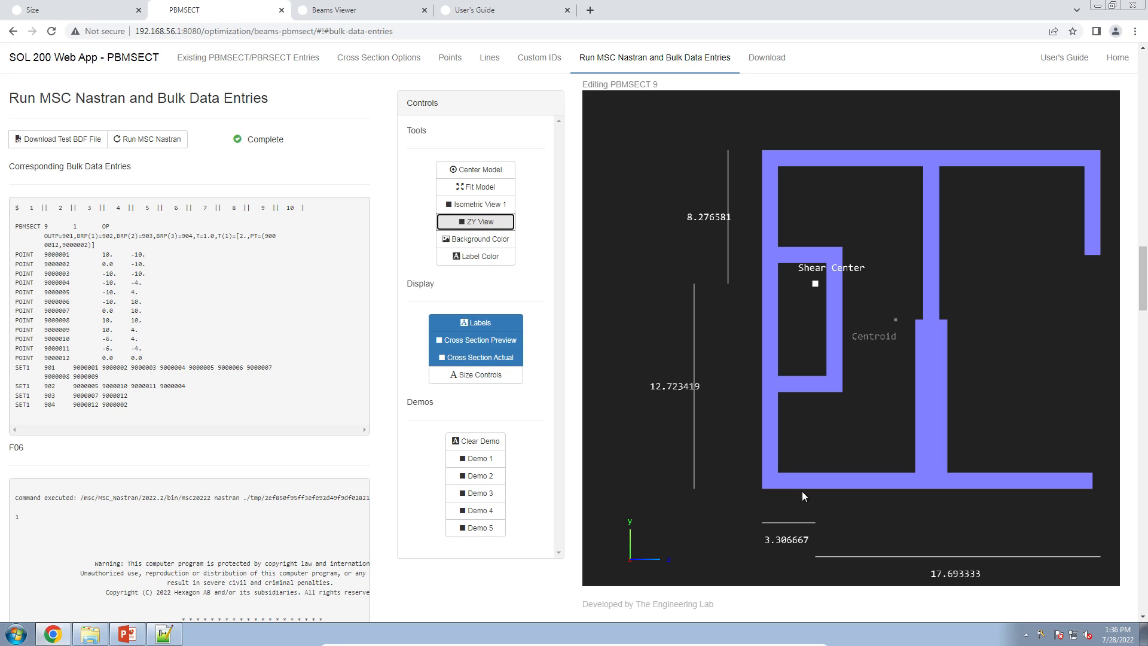
pyautogui.moveTo(816, 497); pyautogui.dragTo(724, 413)
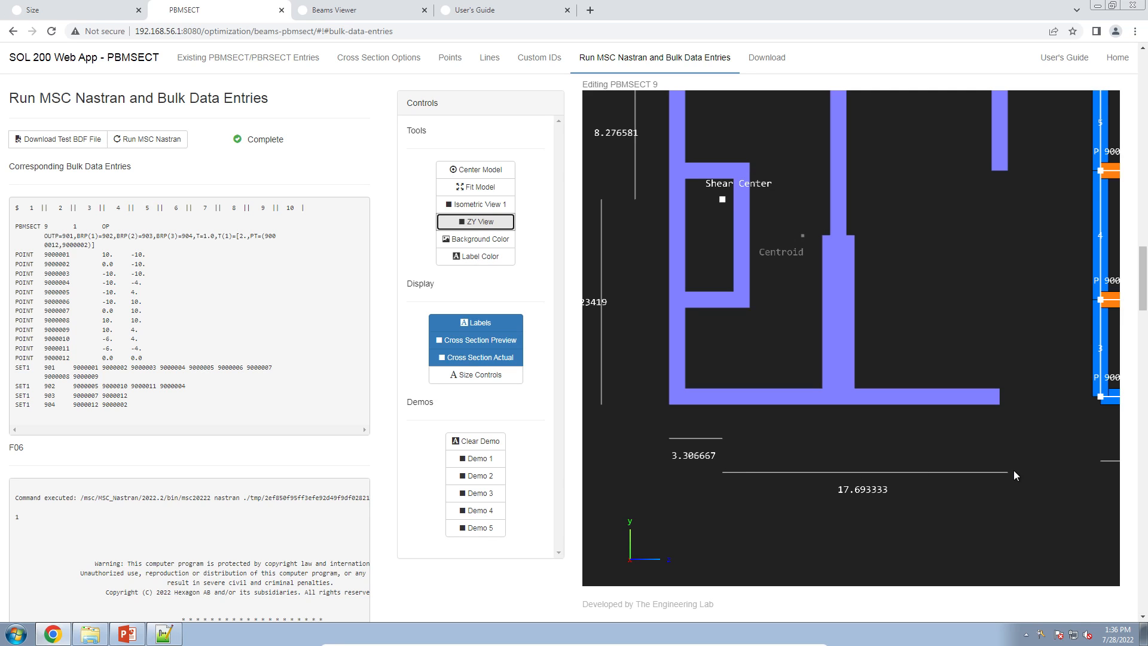
# - Examine the preview's overall W and H dimensions against its corner points, with the thickness preview toggled on and off
pyautogui.moveTo(995, 407); pyautogui.dragTo(646, 437)
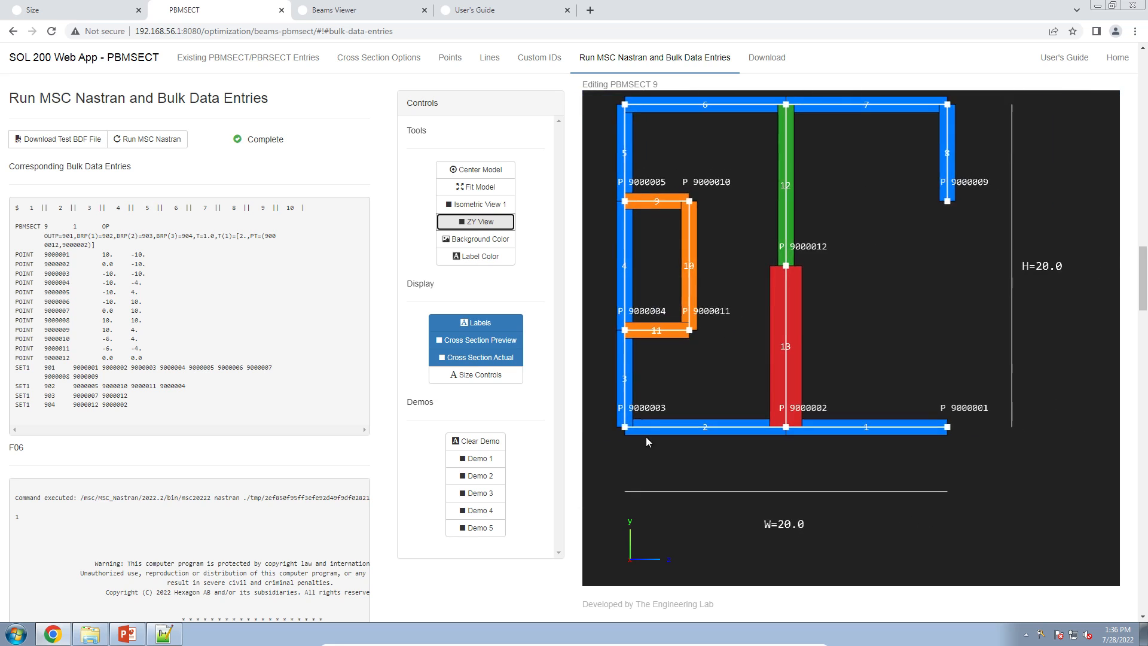
pyautogui.scroll(-1, 788, 440)
pyautogui.moveTo(789, 438); pyautogui.dragTo(809, 443)
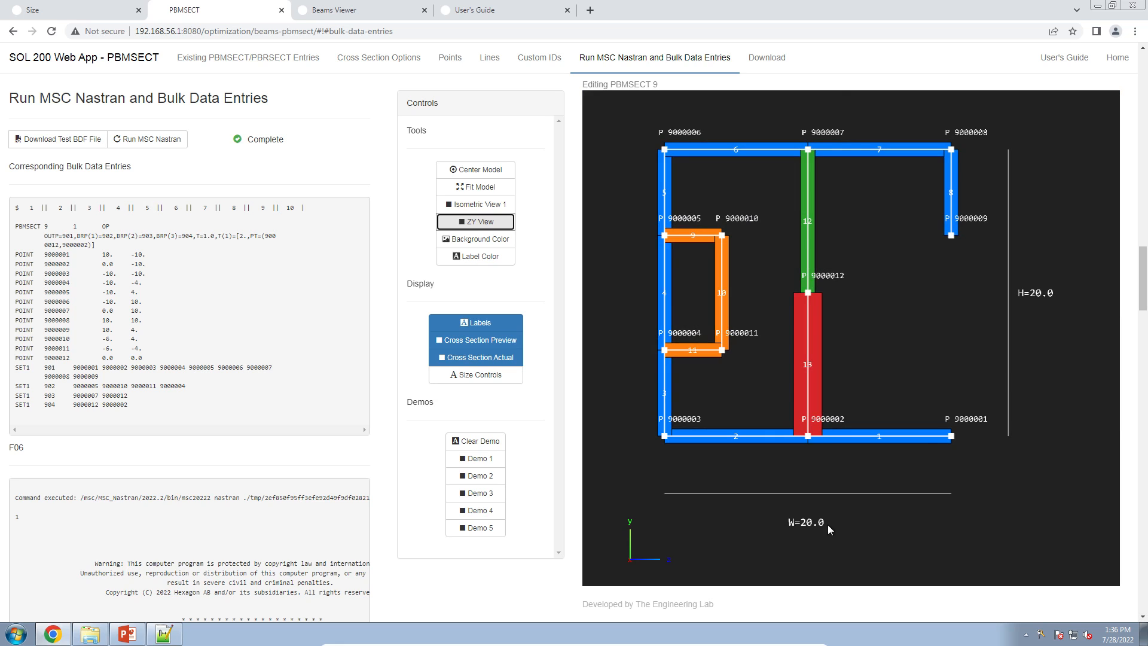
pyautogui.click(480, 339)
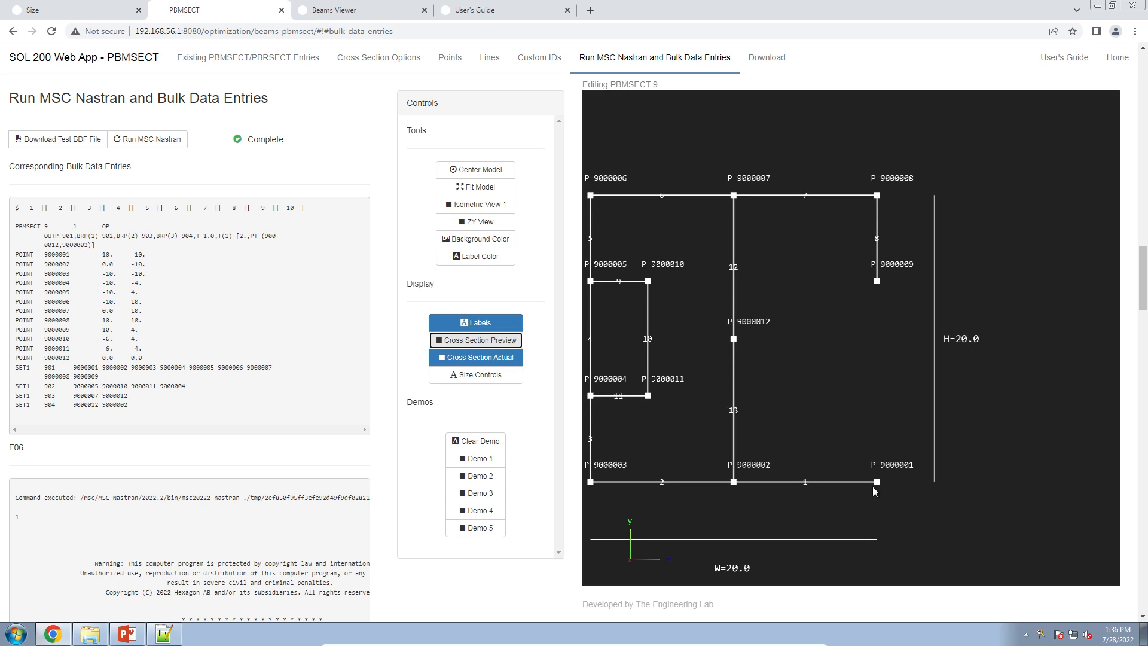
pyautogui.scroll(1, 873, 487)
pyautogui.moveTo(922, 456); pyautogui.dragTo(881, 463)
pyautogui.click(507, 341)
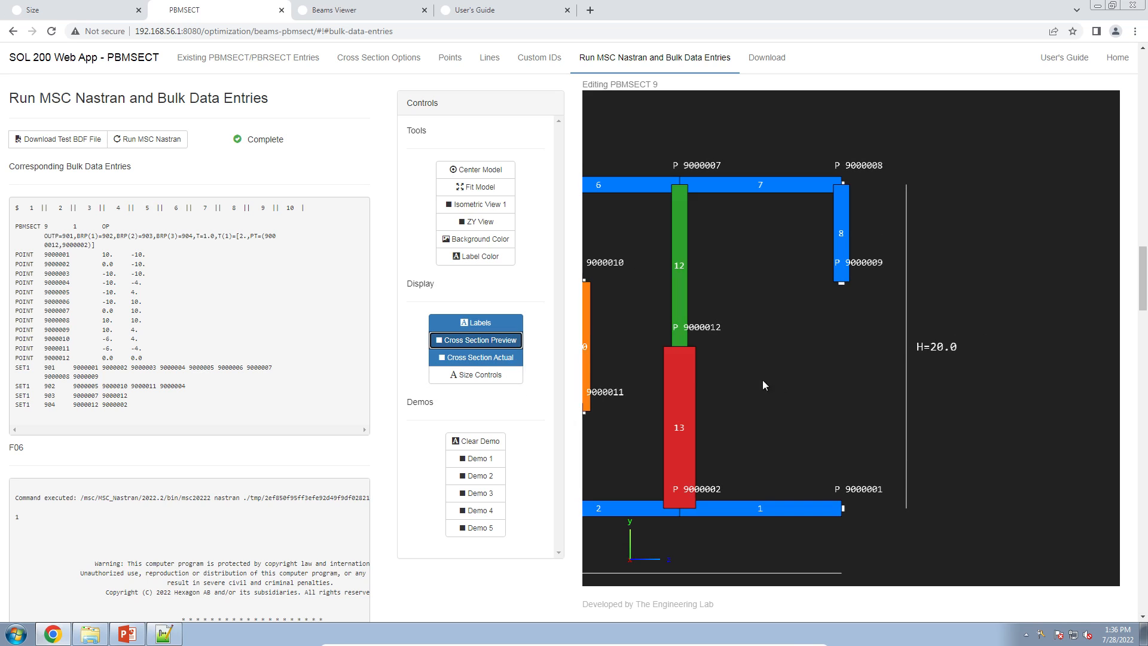
pyautogui.scroll(1, 780, 382)
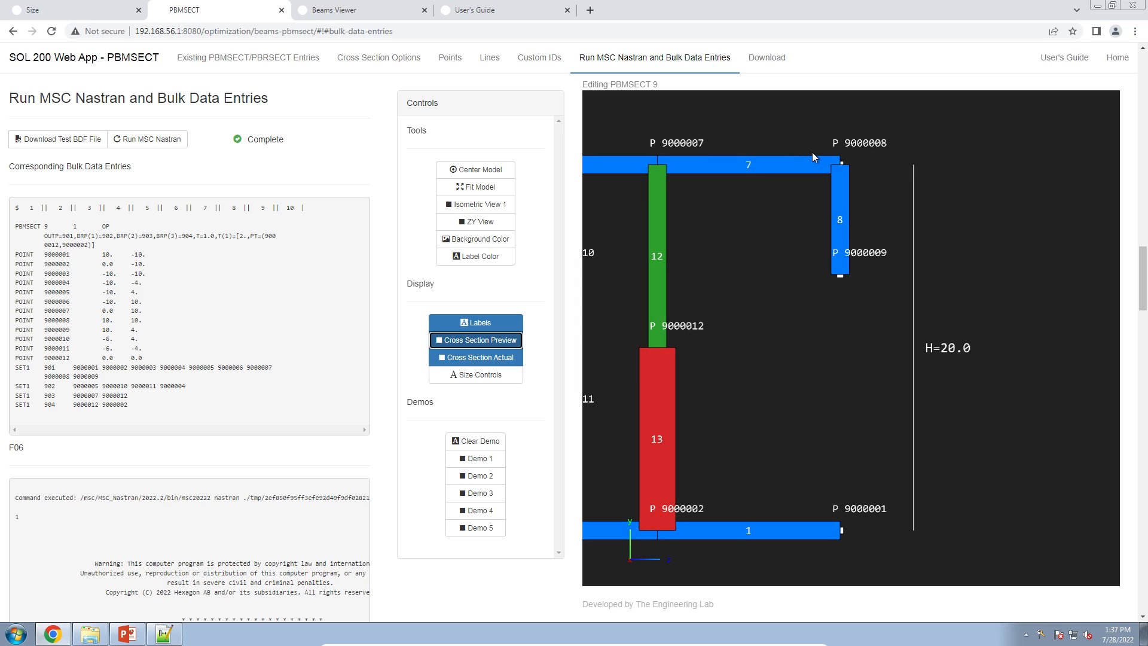
pyautogui.click(507, 339)
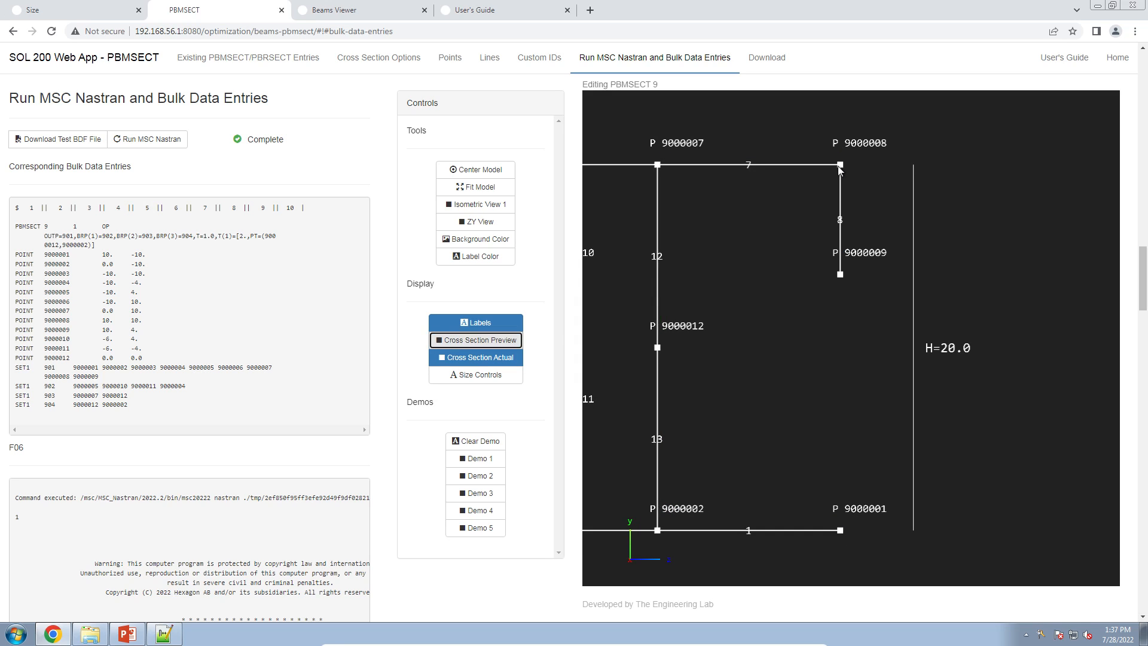
pyautogui.moveTo(804, 428); pyautogui.dragTo(905, 342)
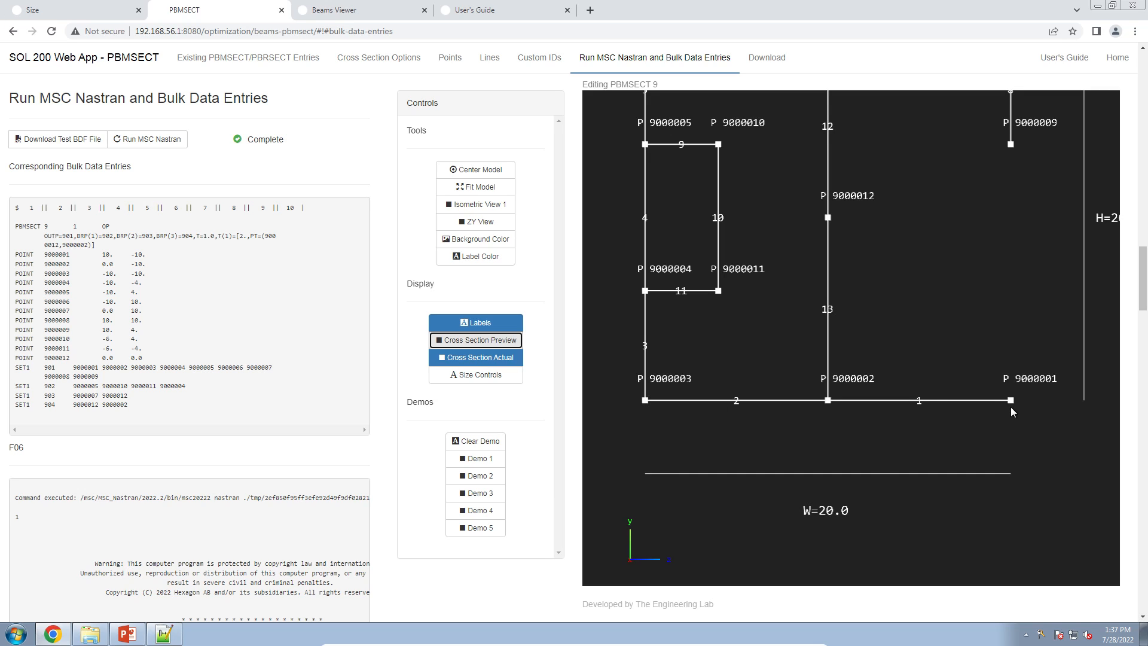
pyautogui.moveTo(1011, 406); pyautogui.dragTo(1012, 426)
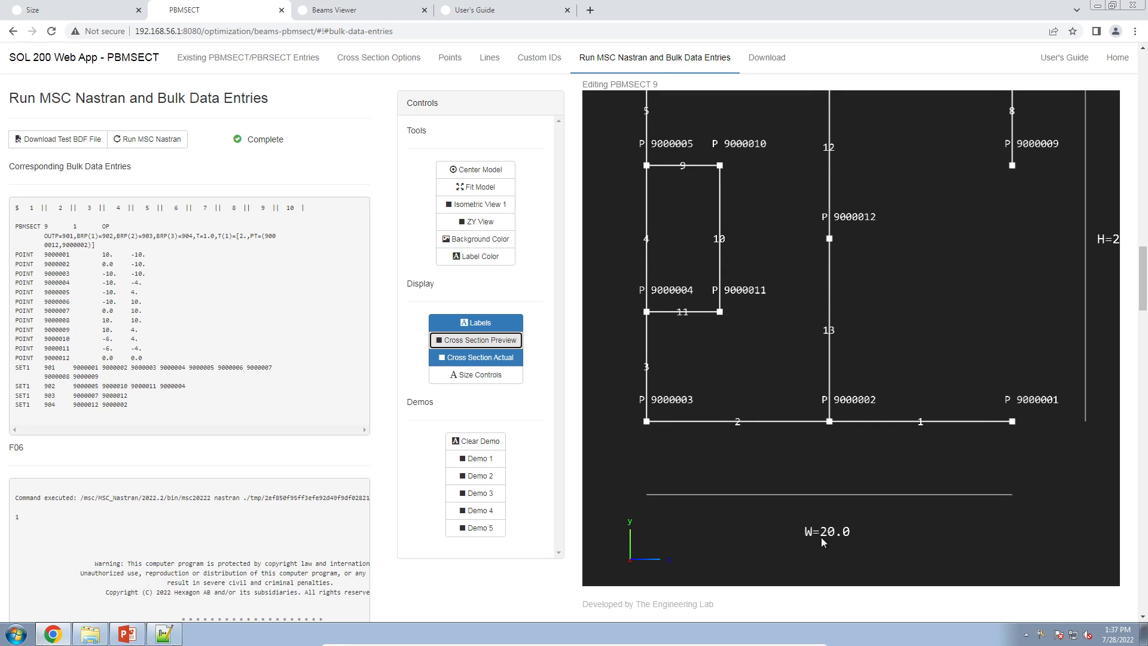
# - Compare the preview's centerline dimensions, with its thickness toggled, against the shear-center-to-edge dimensions of the actual section
pyautogui.click(506, 344)
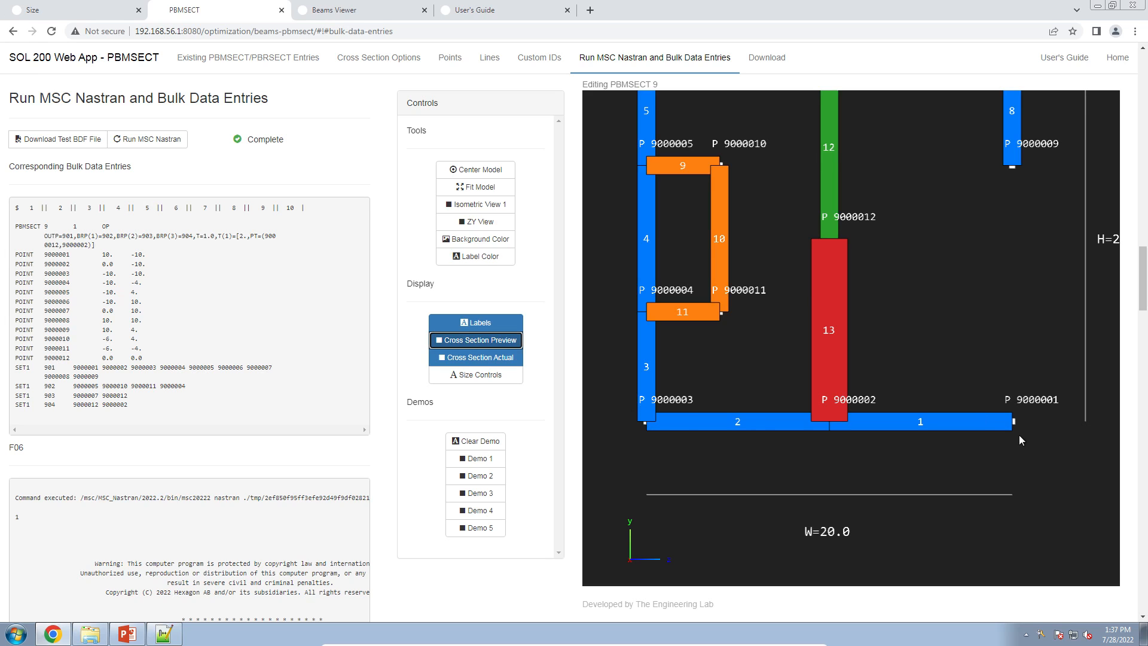
pyautogui.click(488, 343)
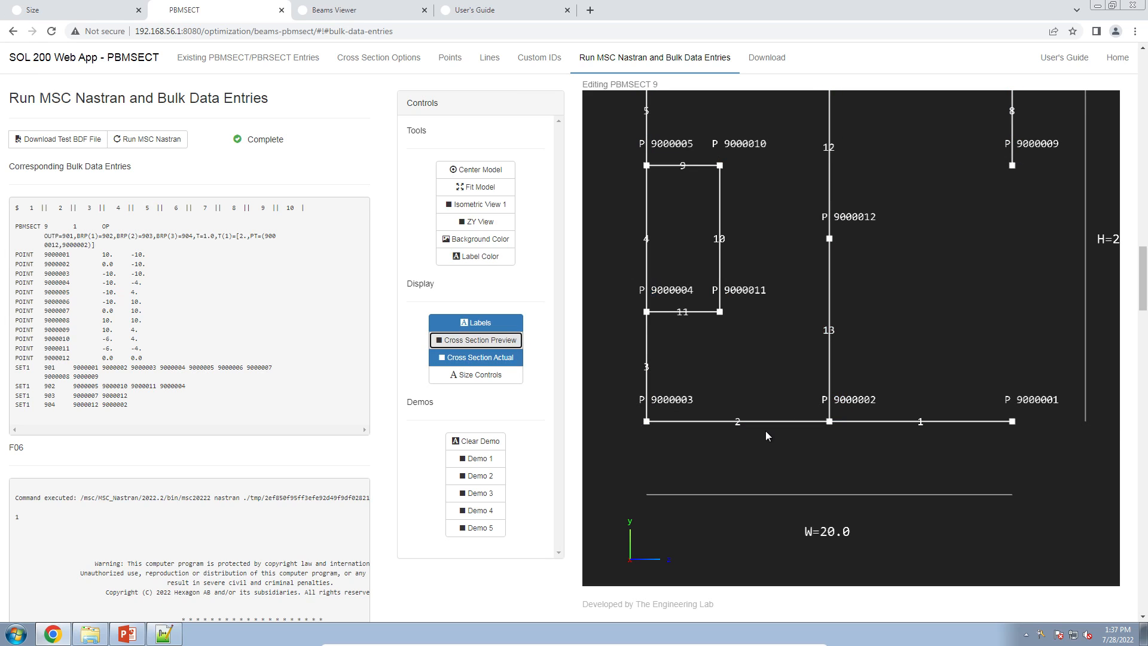
pyautogui.moveTo(765, 431)
pyautogui.mouseDown()
pyautogui.moveTo(686, 424)
pyautogui.moveTo(931, 432)
pyautogui.mouseUp()
pyautogui.moveTo(691, 377); pyautogui.dragTo(777, 381)
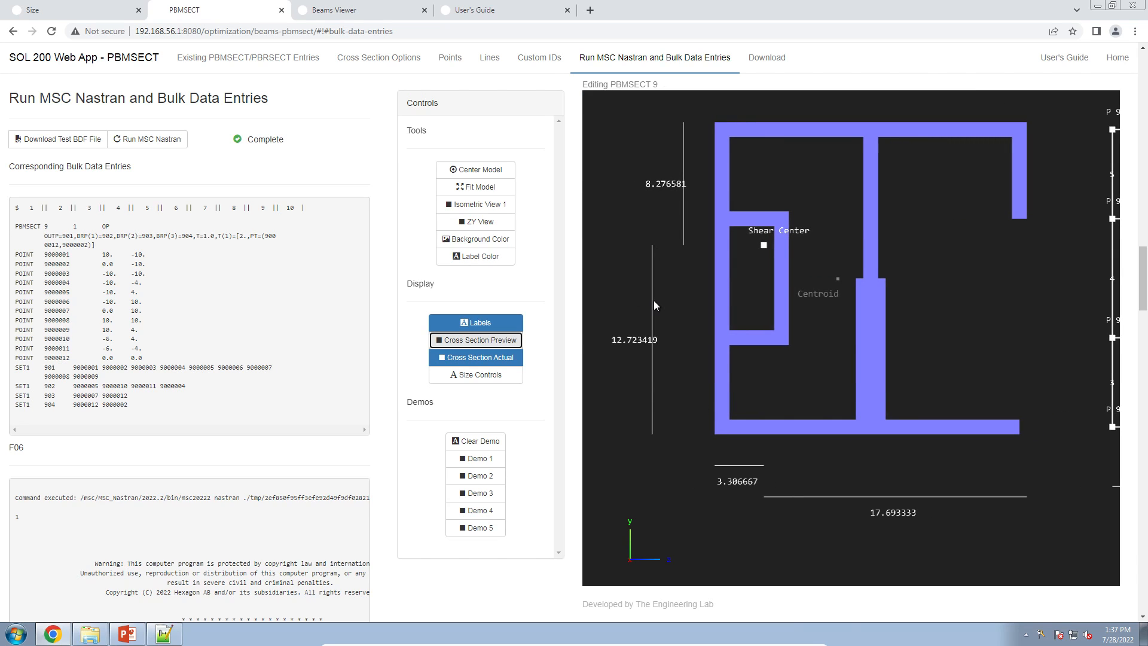
pyautogui.moveTo(654, 300); pyautogui.dragTo(660, 322)
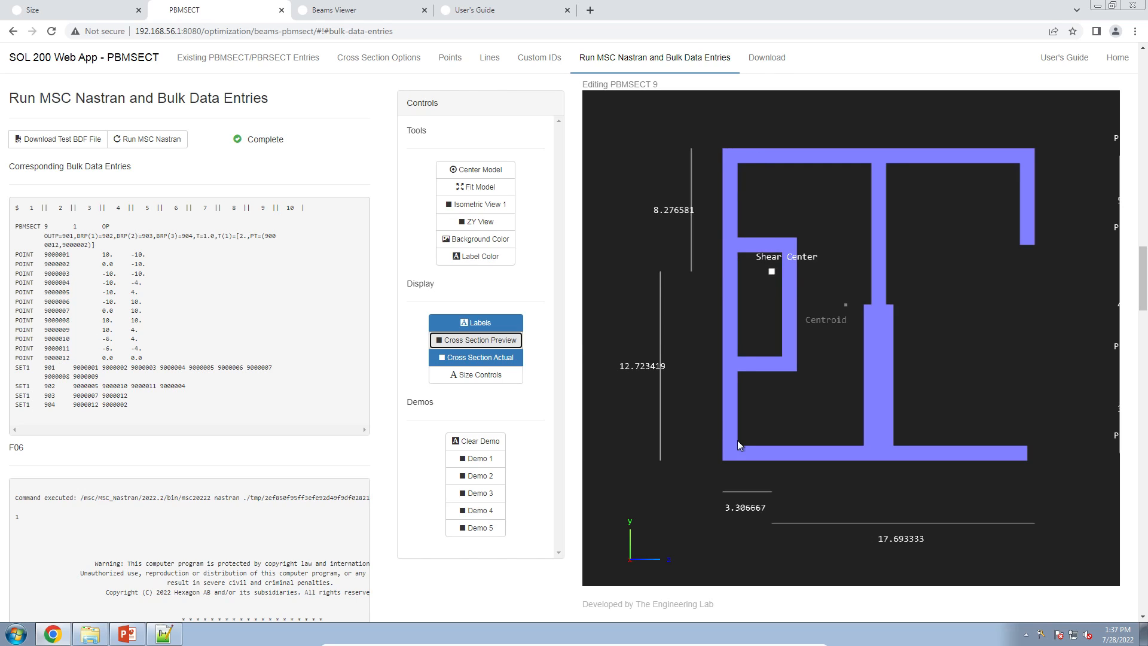
pyautogui.click(552, 456)
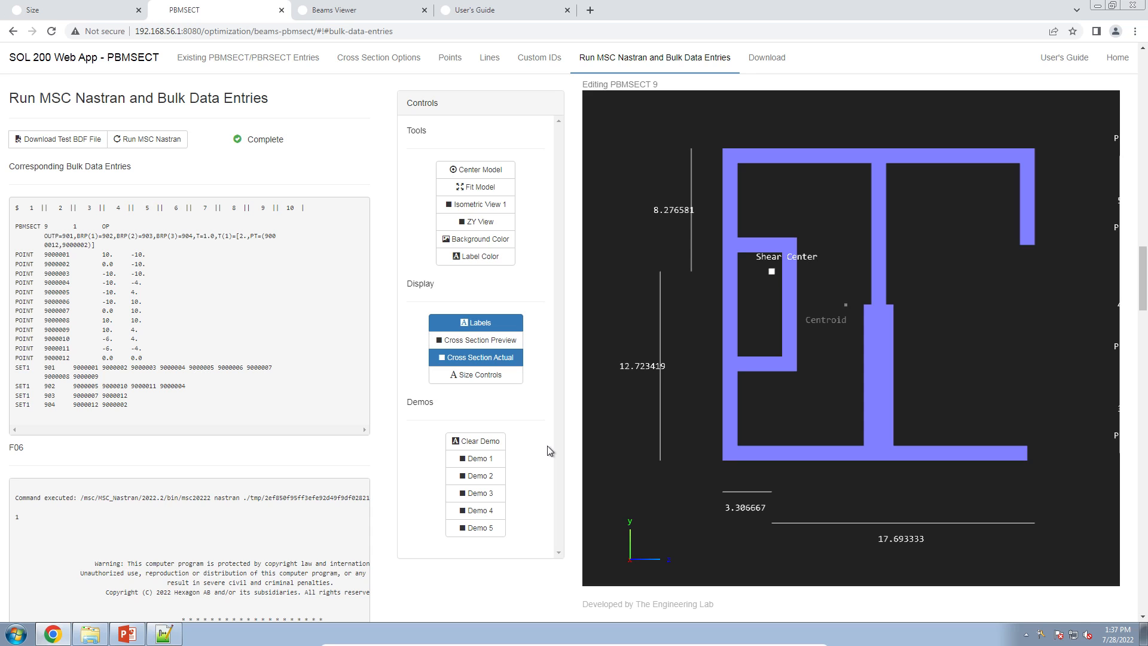
# - Create a new PBMSECT entry using material 1, MAT1 and the GS General Section form
pyautogui.scroll(12, 383, 477)
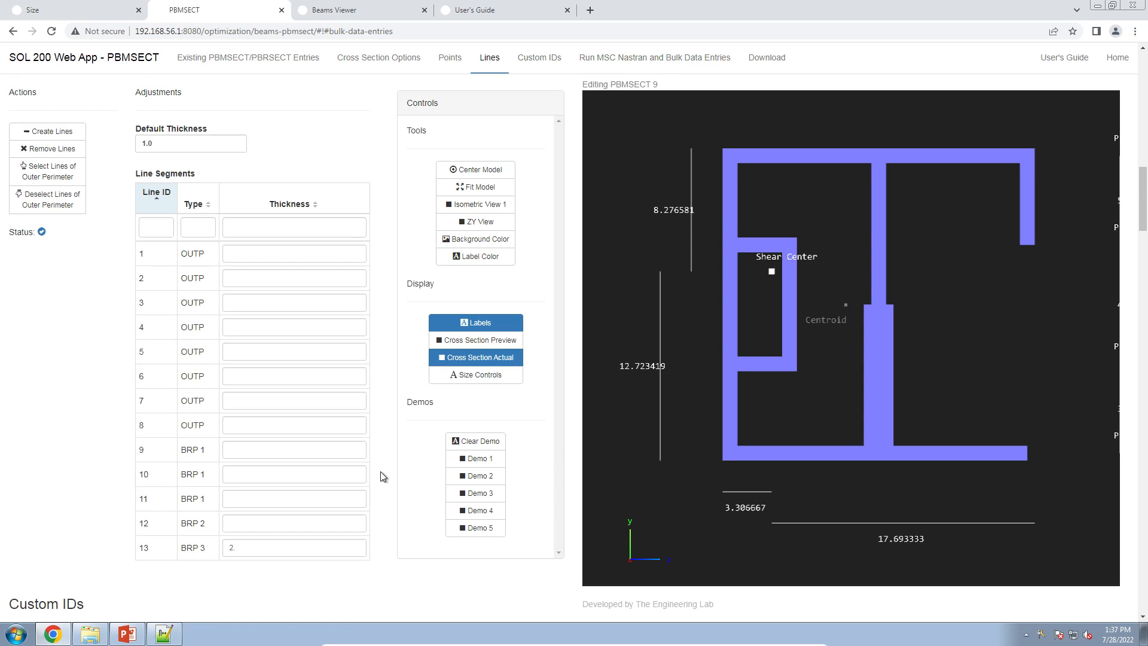
pyautogui.scroll(15, 383, 476)
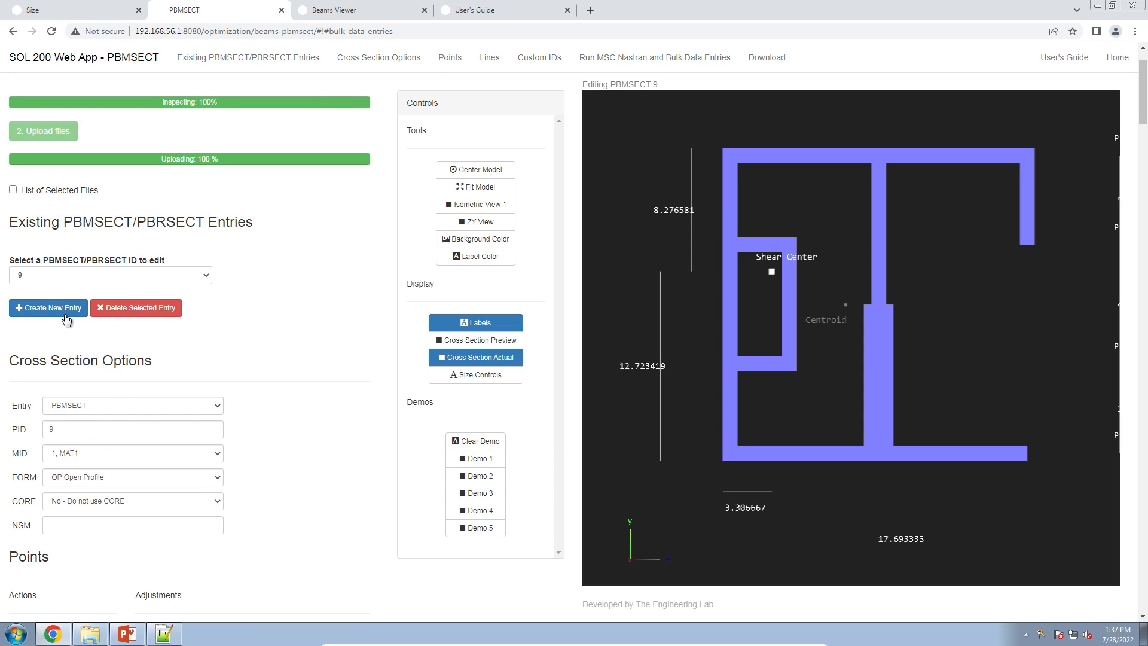
pyautogui.click(66, 314)
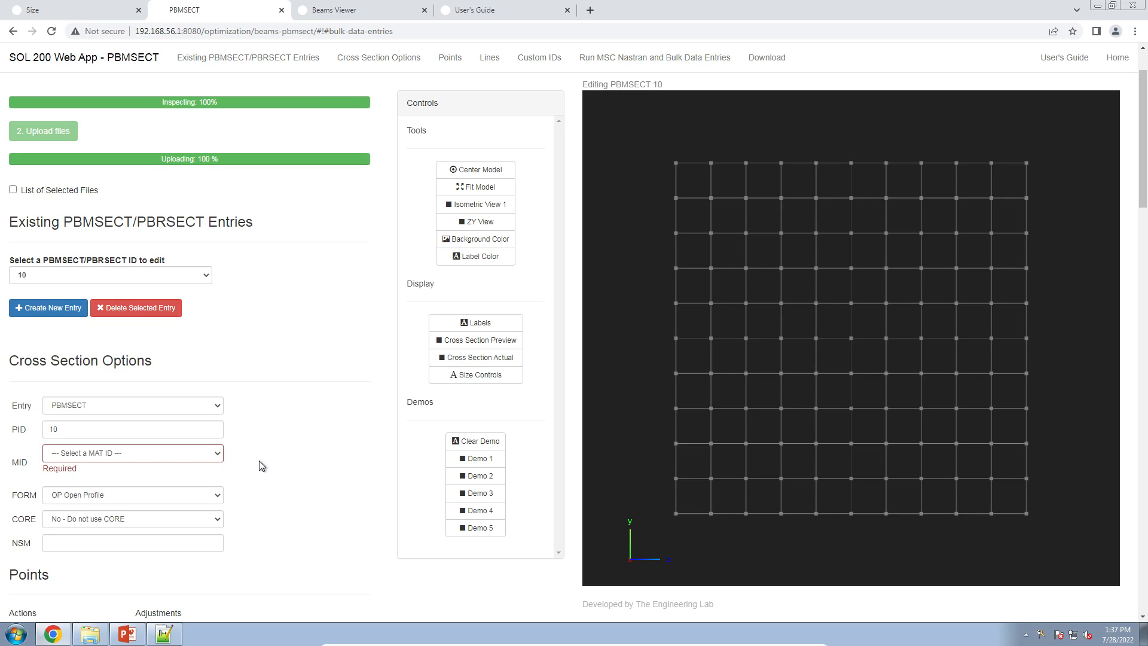
pyautogui.click(156, 406)
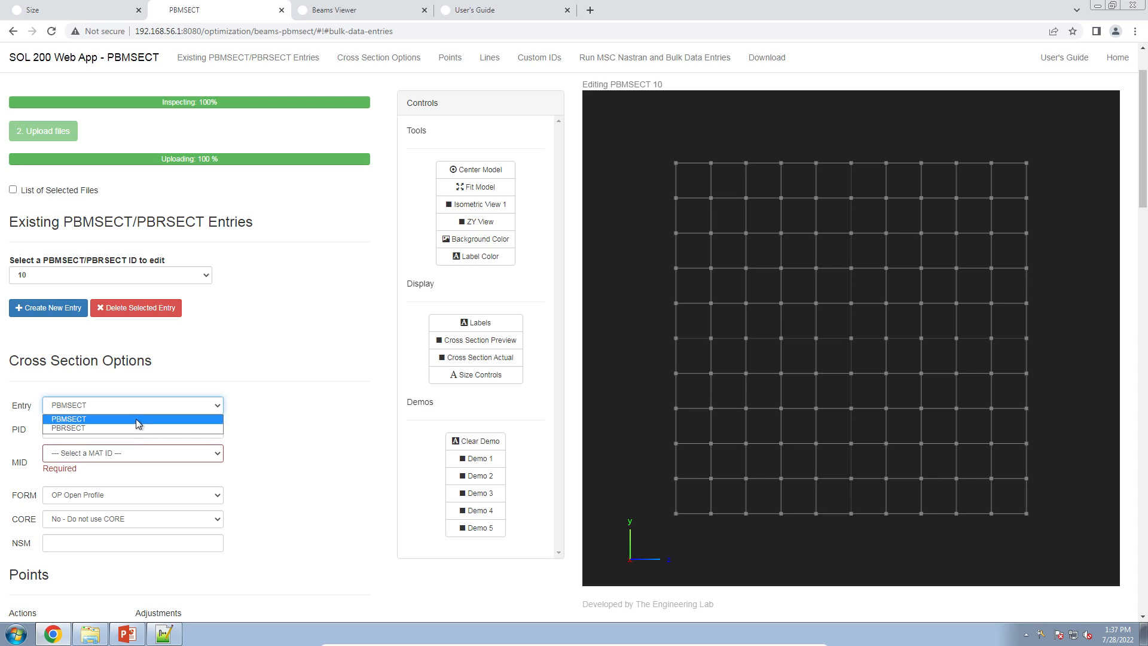
pyautogui.click(135, 419)
pyautogui.click(105, 455)
pyautogui.click(88, 485)
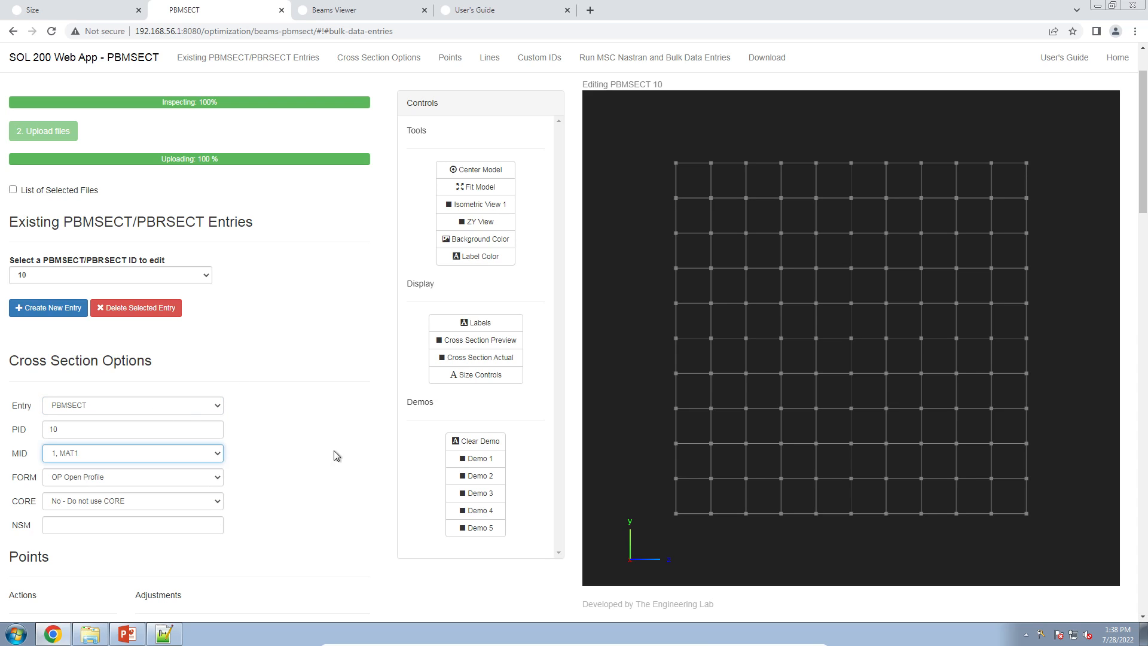
pyautogui.click(174, 477)
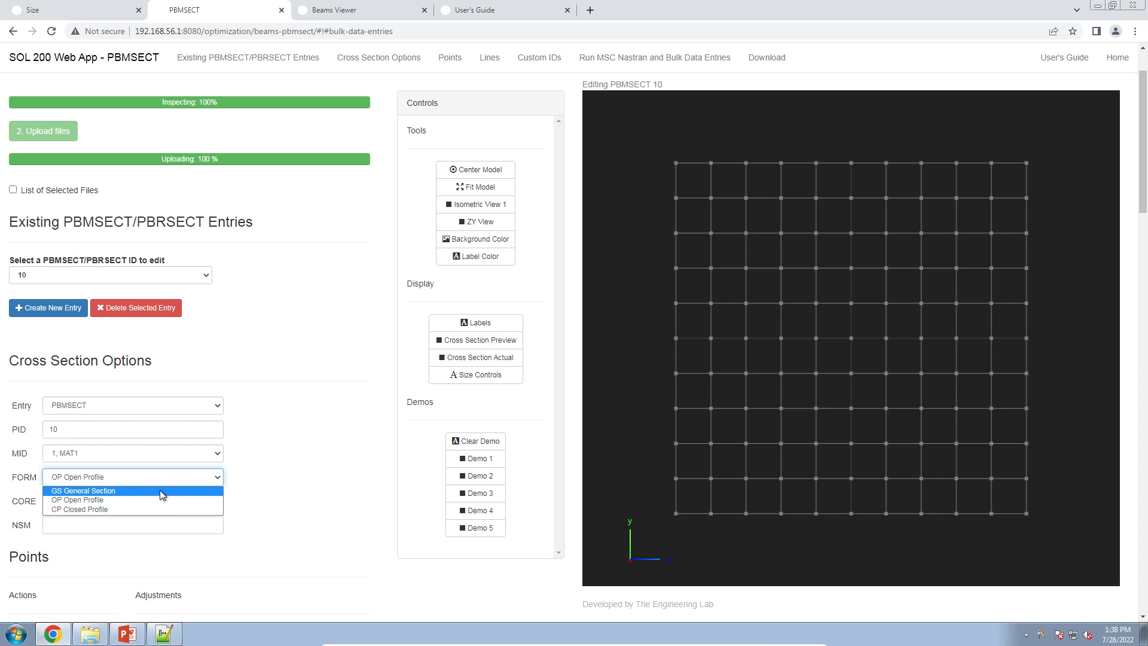
pyautogui.click(159, 489)
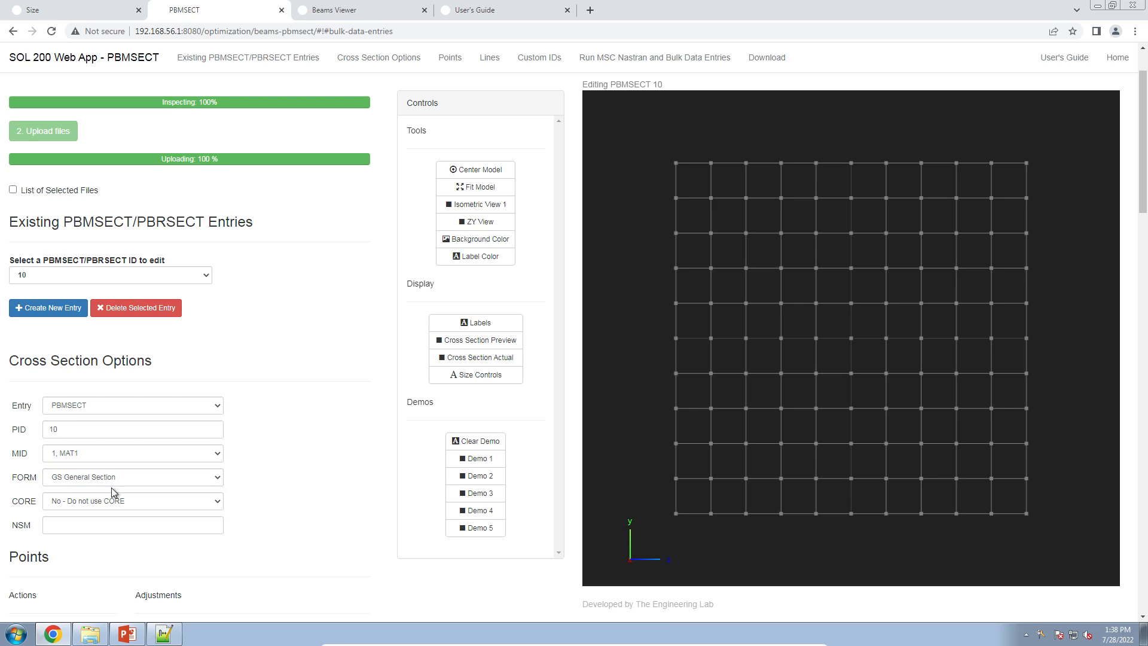
# - Create four corner points of a square on the grid at Z and Y coordinates of ±10
pyautogui.scroll(-5, 257, 453)
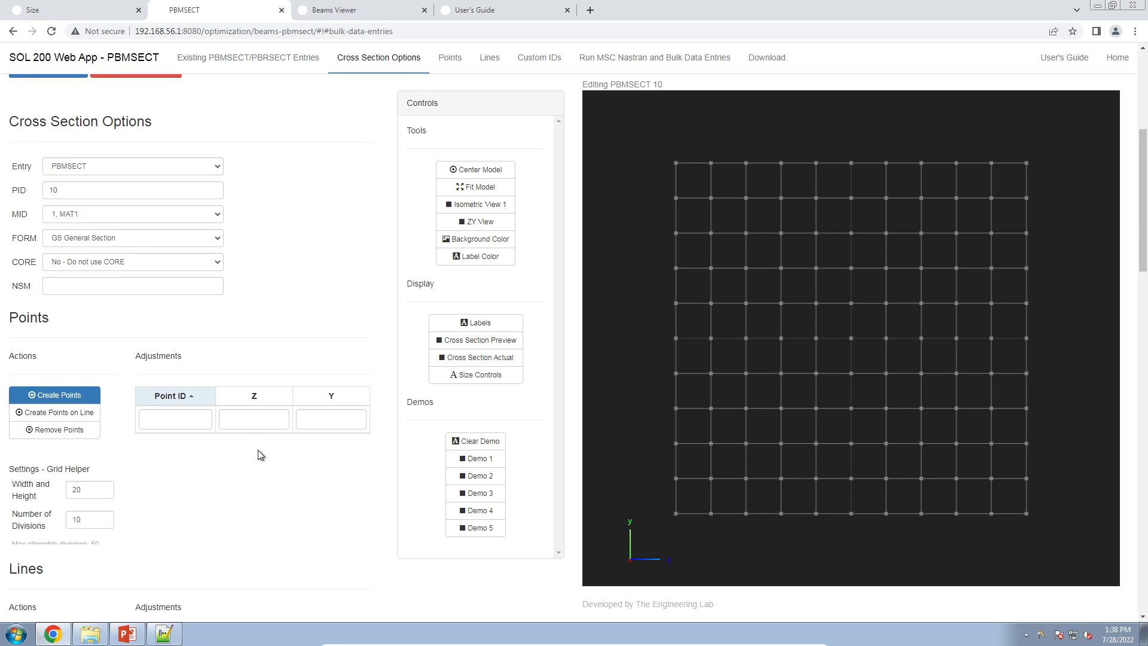
pyautogui.scroll(-2, 261, 455)
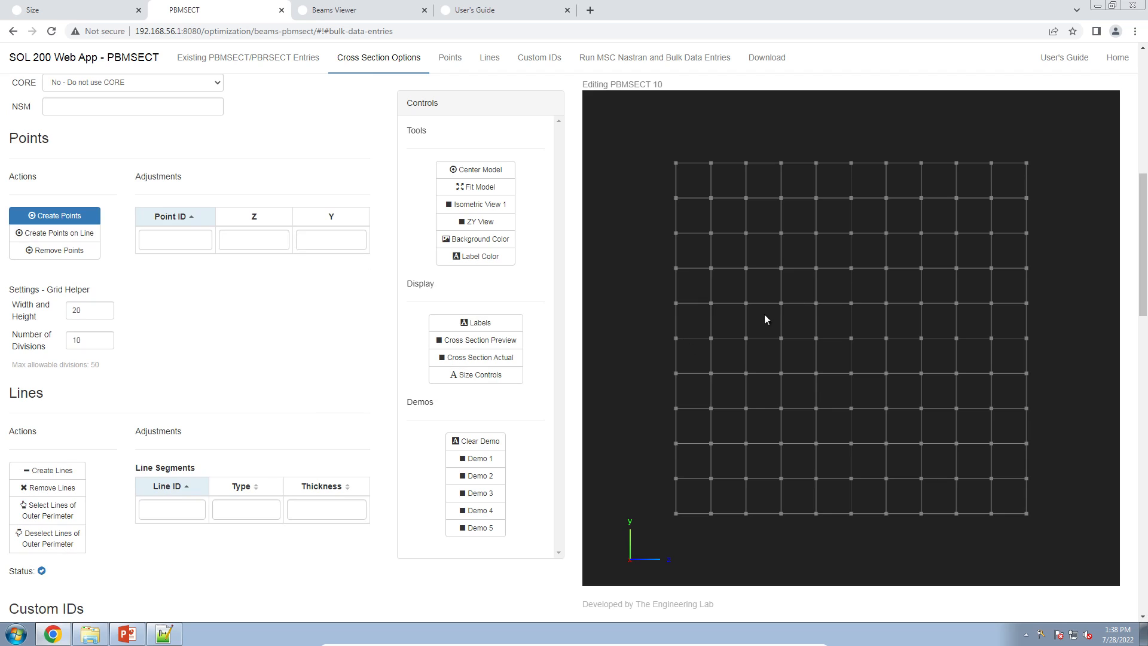
pyautogui.click(675, 163)
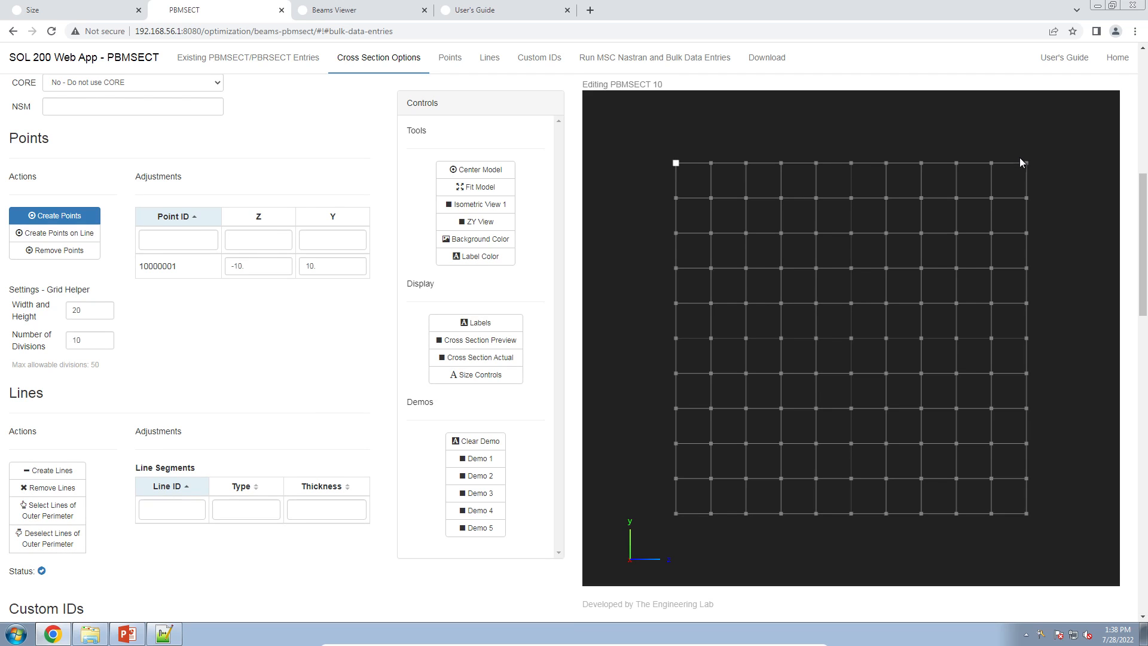
pyautogui.click(1026, 163)
pyautogui.click(1026, 514)
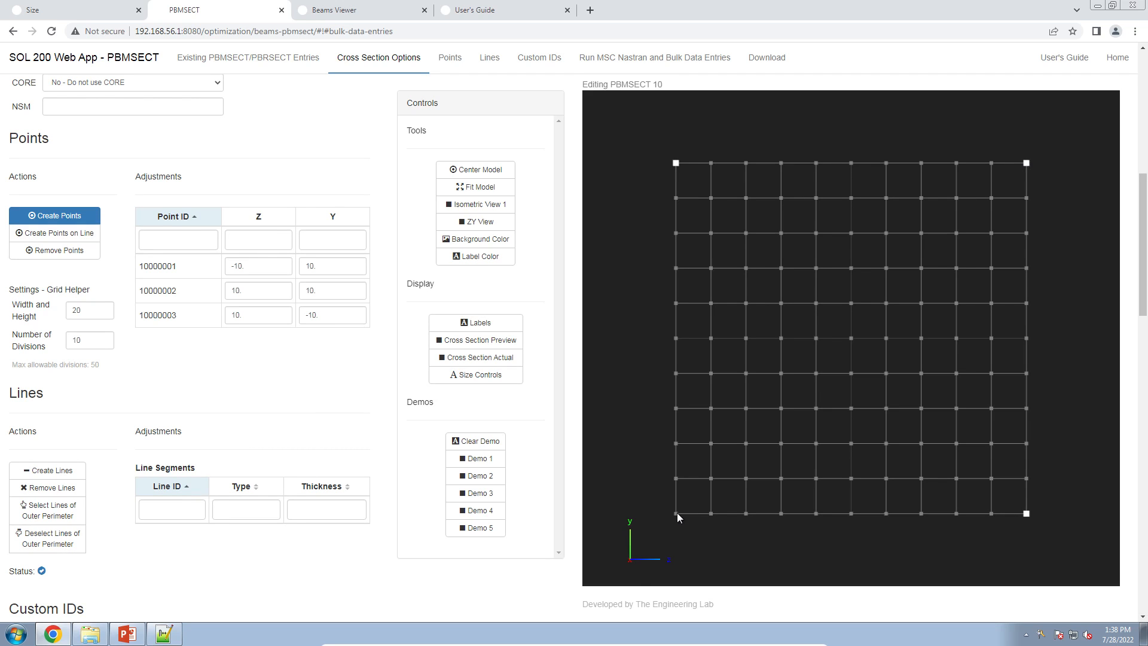
pyautogui.click(677, 512)
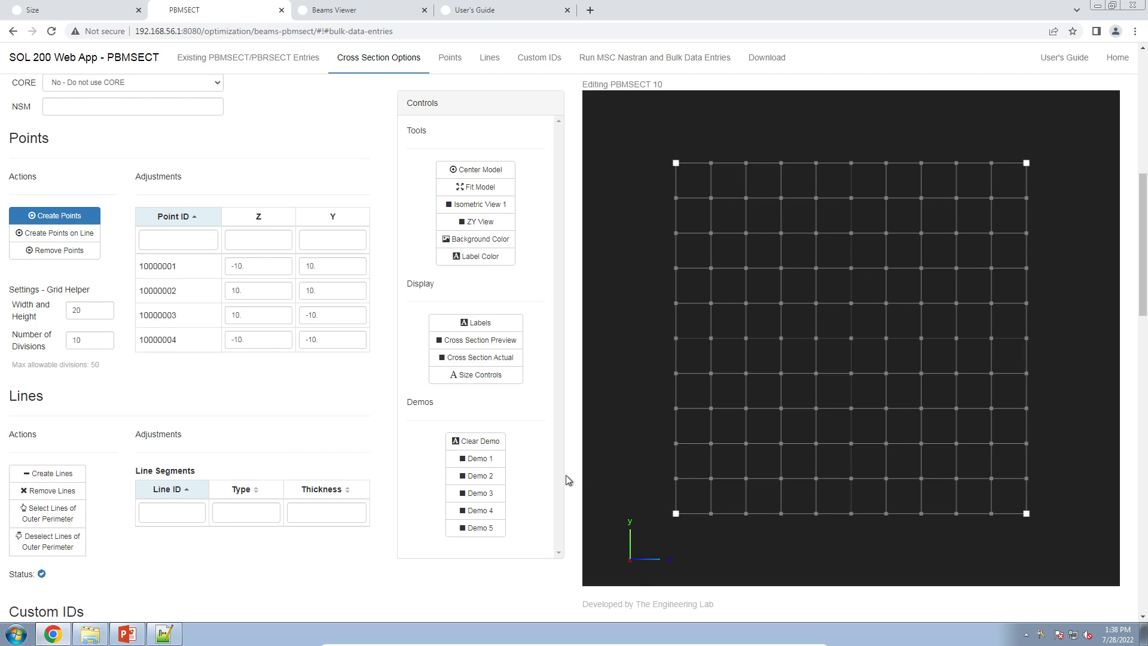
# - Create four lines joining the corner points into a closed square
pyautogui.click(67, 475)
pyautogui.click(678, 165)
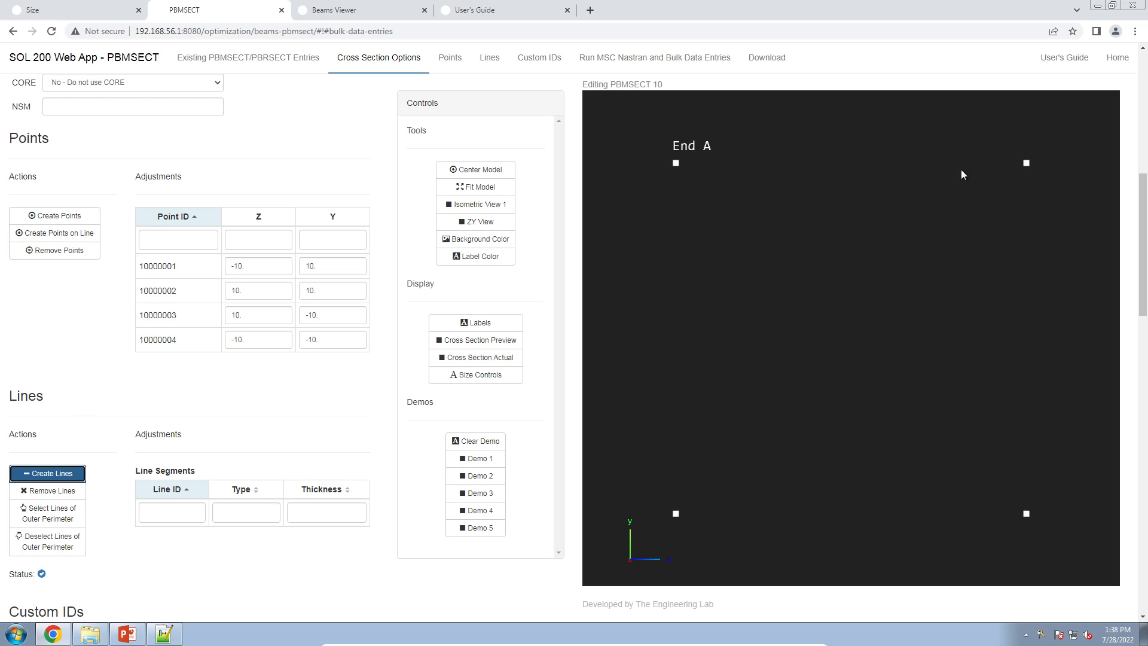
pyautogui.click(1027, 163)
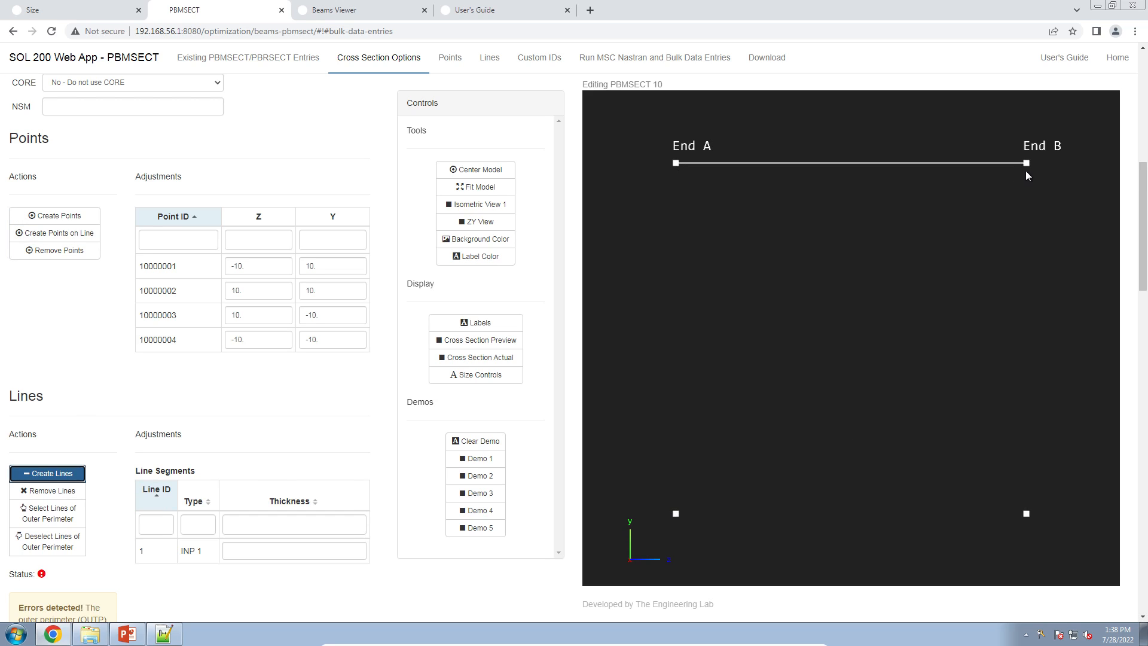
pyautogui.click(1026, 515)
pyautogui.click(674, 514)
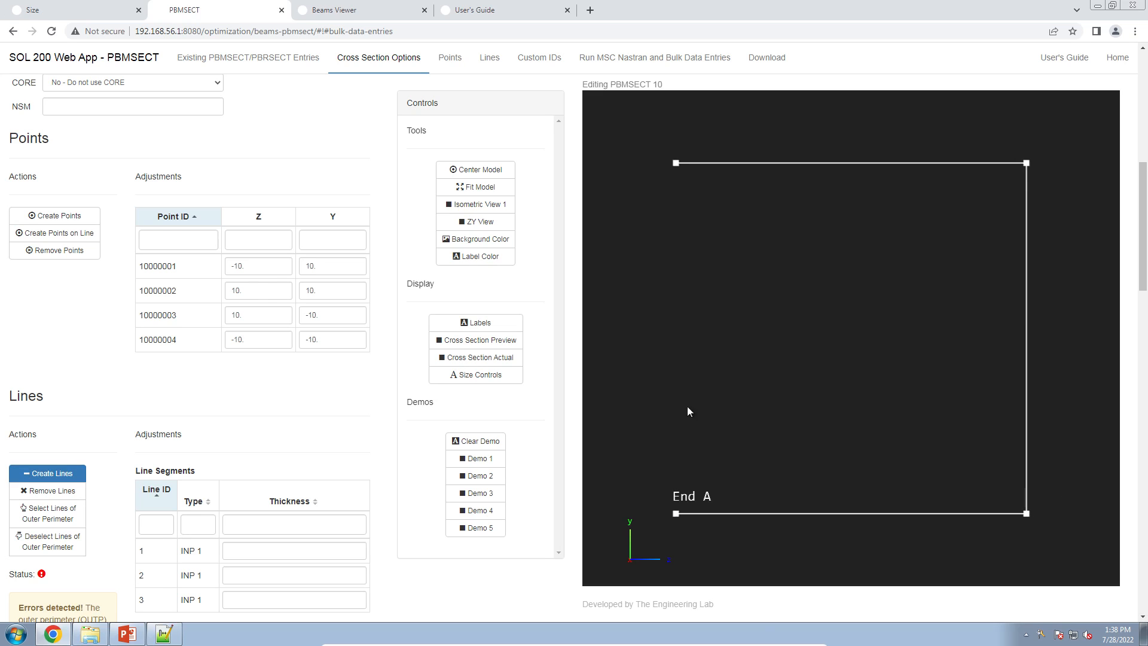
pyautogui.click(676, 163)
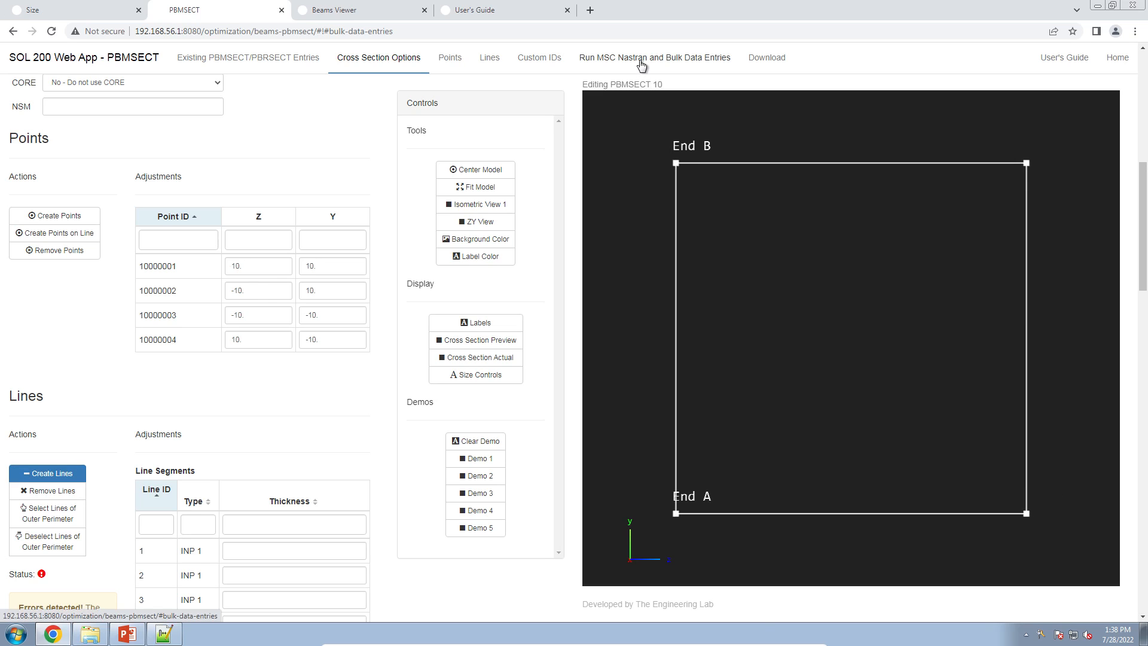
# - Assign all four sides of the square to the outer perimeter (OUTP)
pyautogui.scroll(-2, 122, 447)
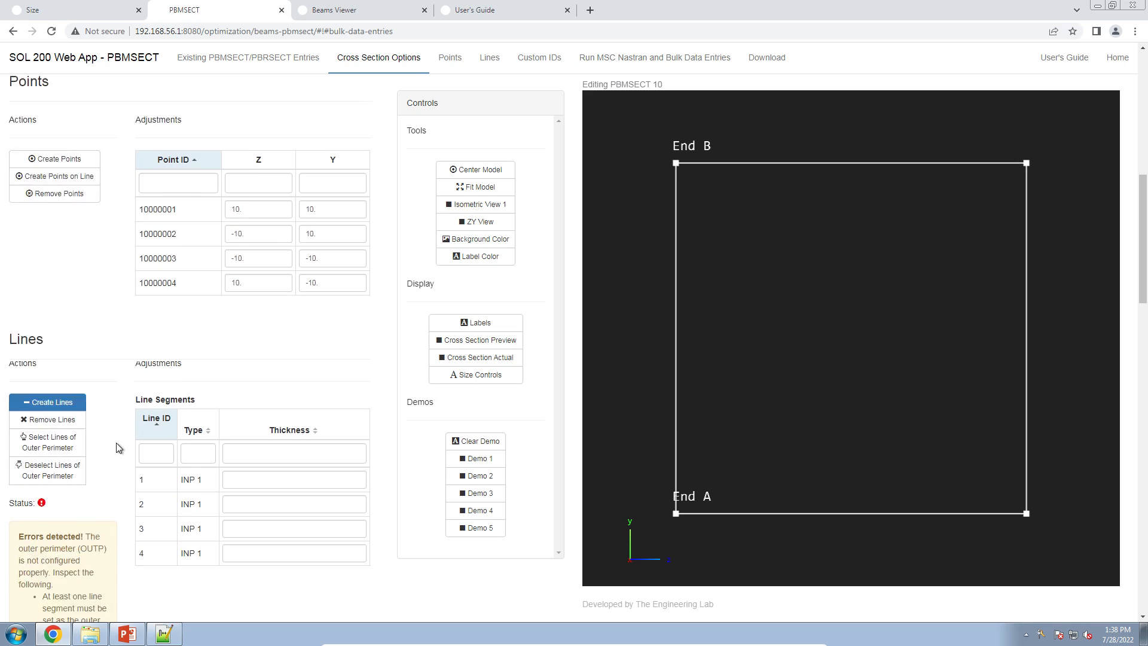
pyautogui.click(66, 392)
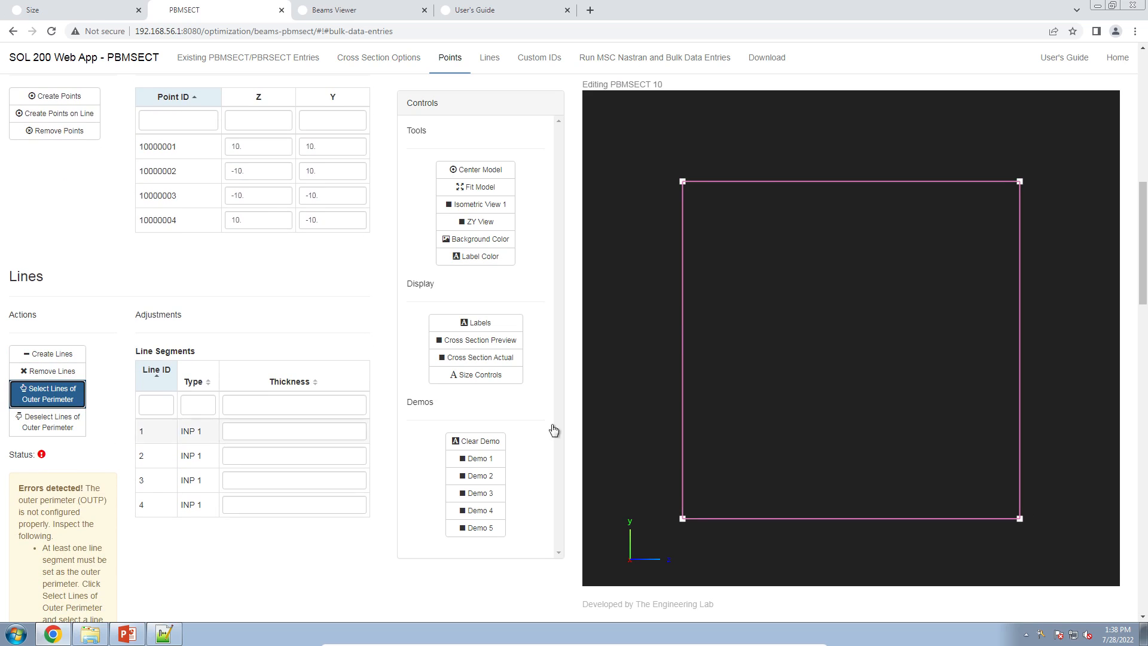
pyautogui.click(684, 329)
pyautogui.click(868, 182)
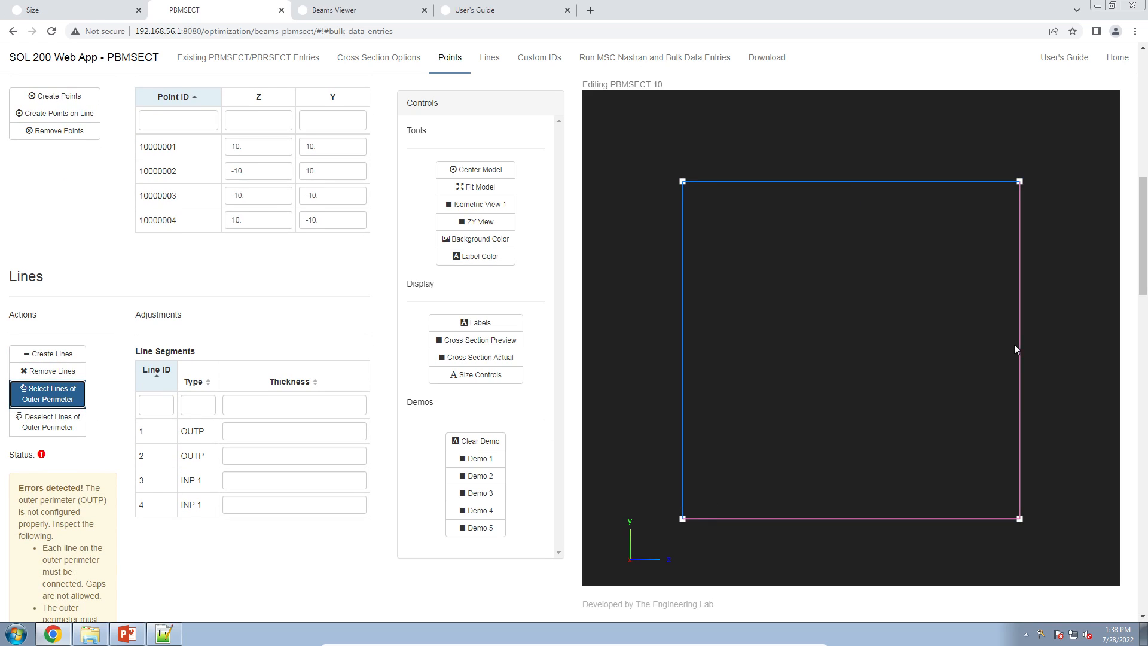
pyautogui.click(1019, 344)
pyautogui.click(893, 519)
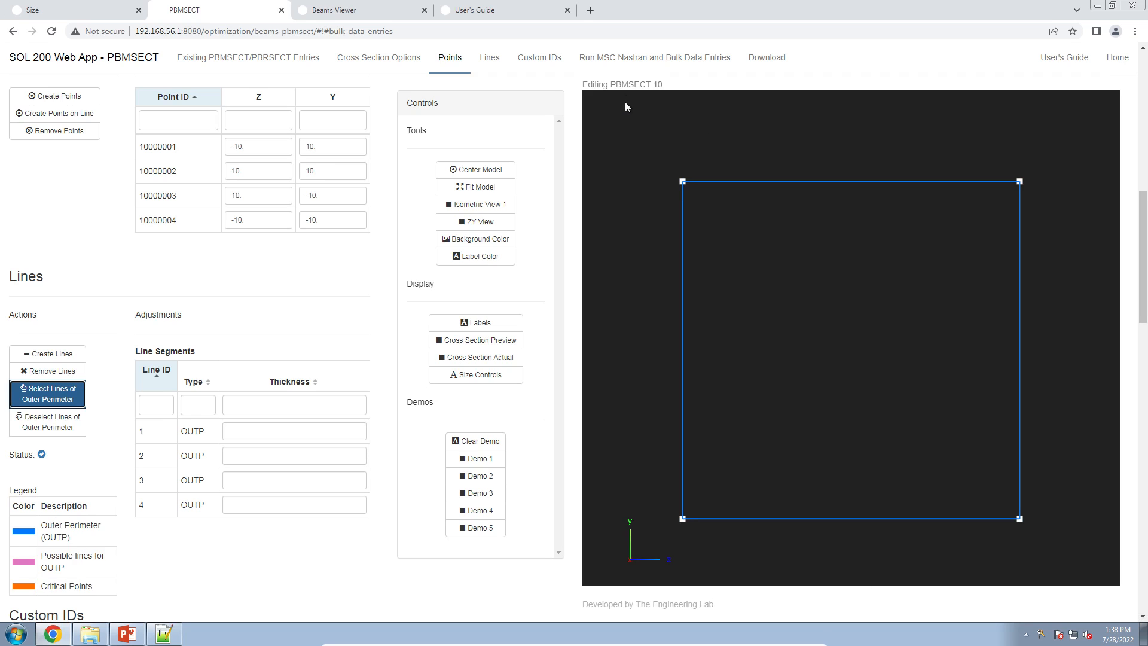
# - Review the corresponding bulk data entries for PBMSECT 10, including its POINT and SET1 lines
pyautogui.click(651, 60)
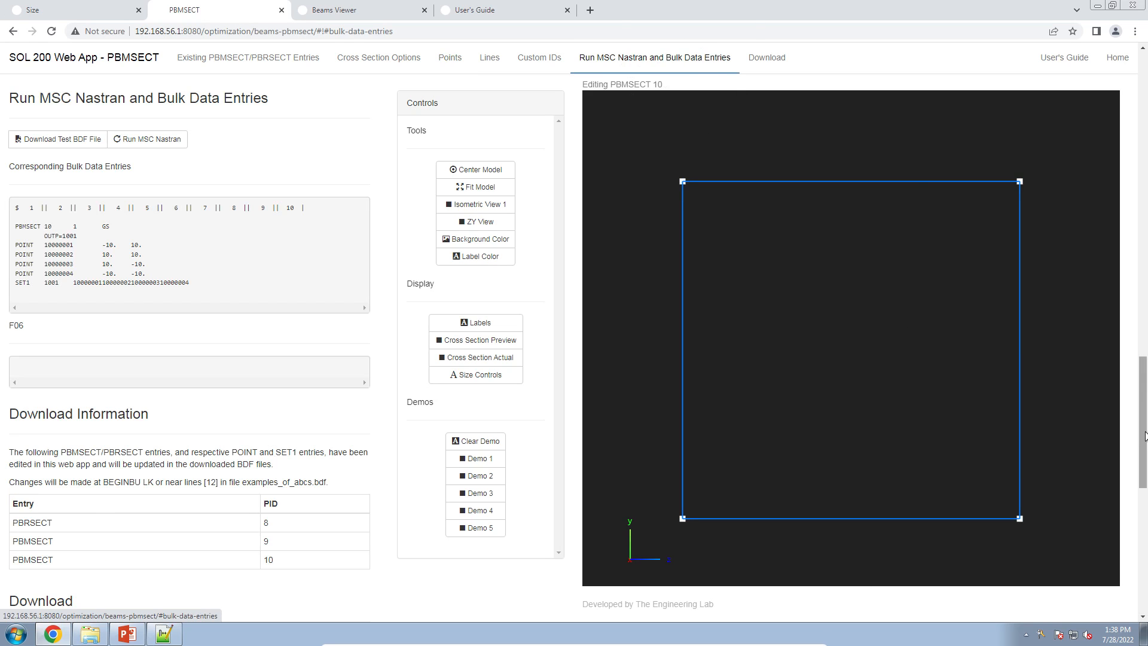
pyautogui.scroll(15, 1135, 304)
pyautogui.scroll(-10, 1134, 303)
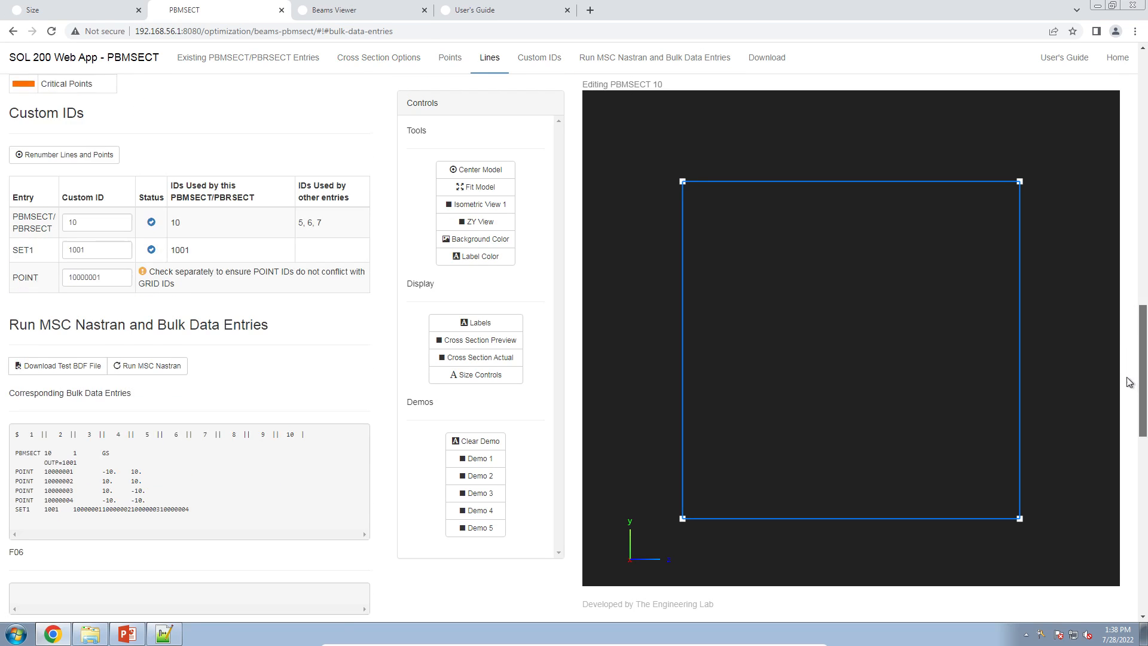
pyautogui.moveTo(213, 401); pyautogui.dragTo(13, 338)
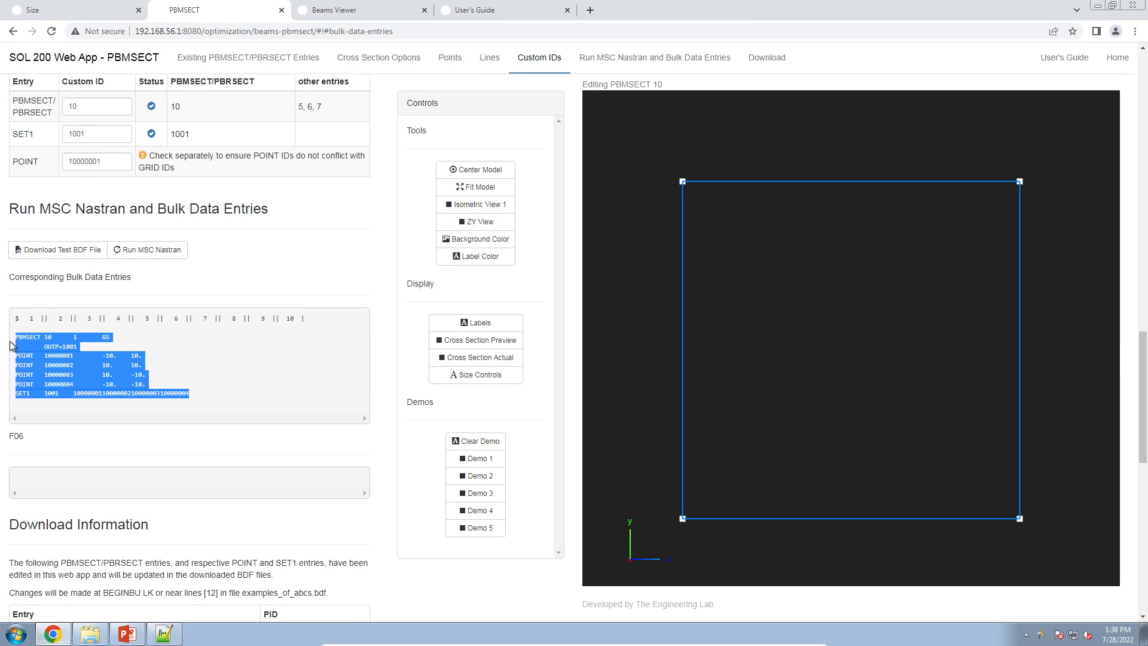
# - Turn on the cross section preview of the square and run MSC Nastran to show its actual section
pyautogui.click(480, 340)
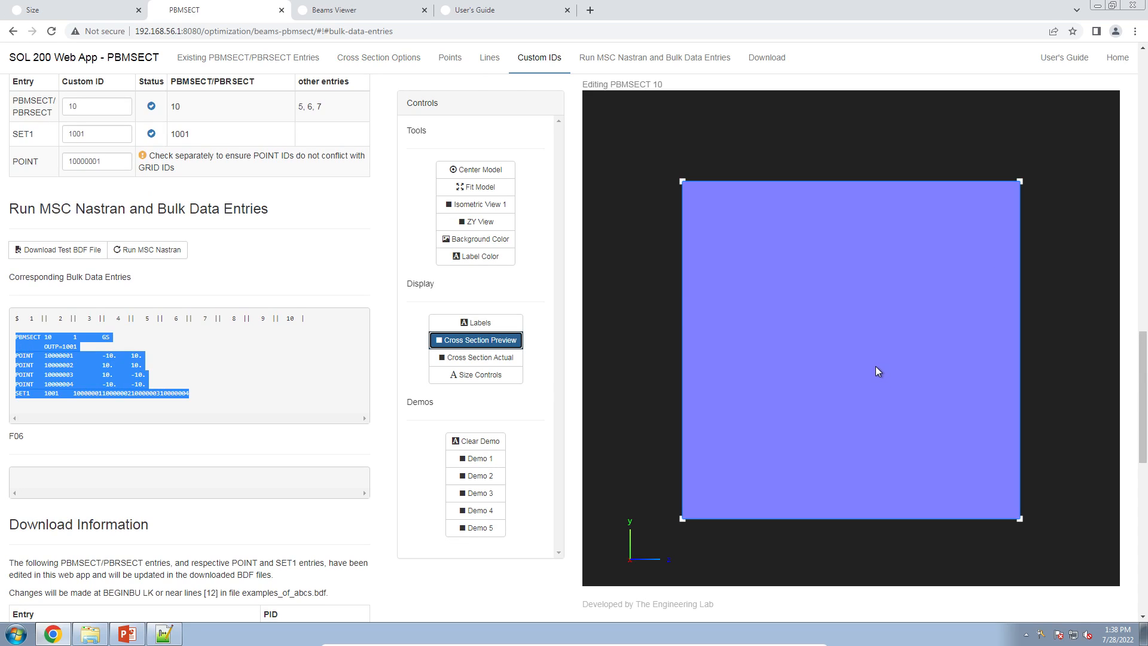
pyautogui.click(152, 251)
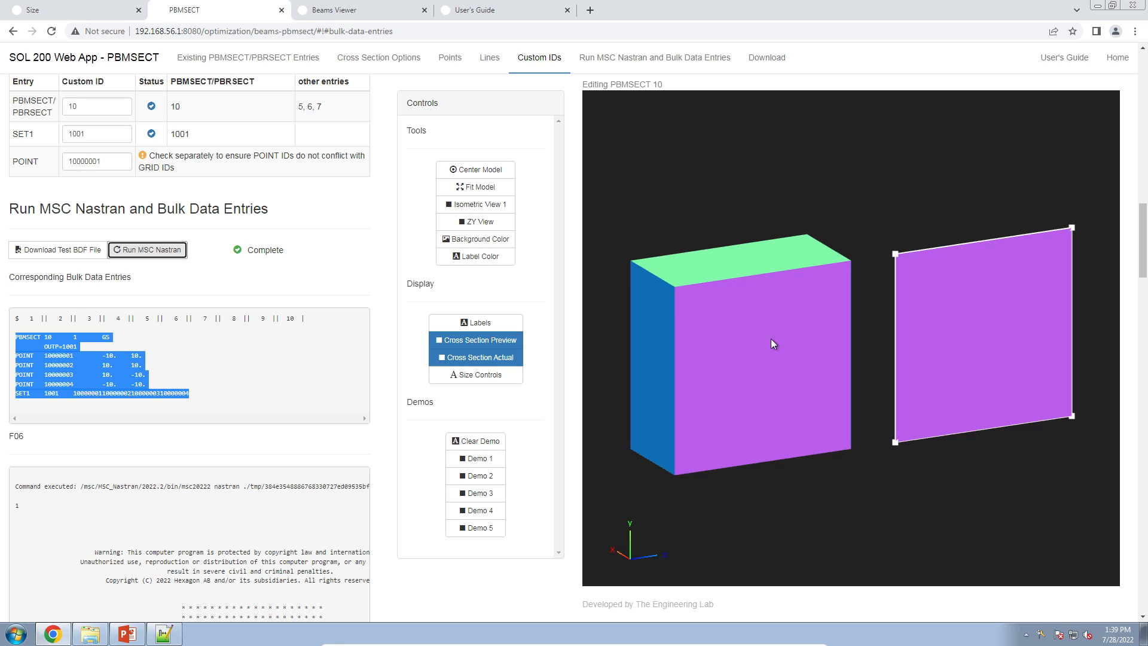
pyautogui.click(622, 58)
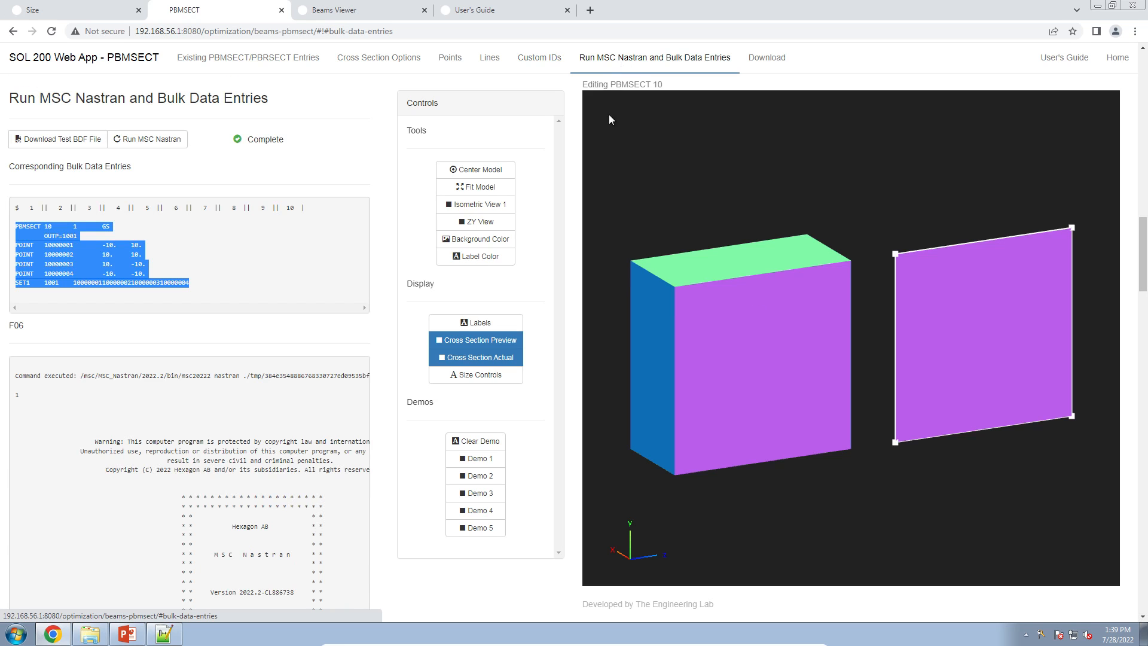
pyautogui.click(381, 248)
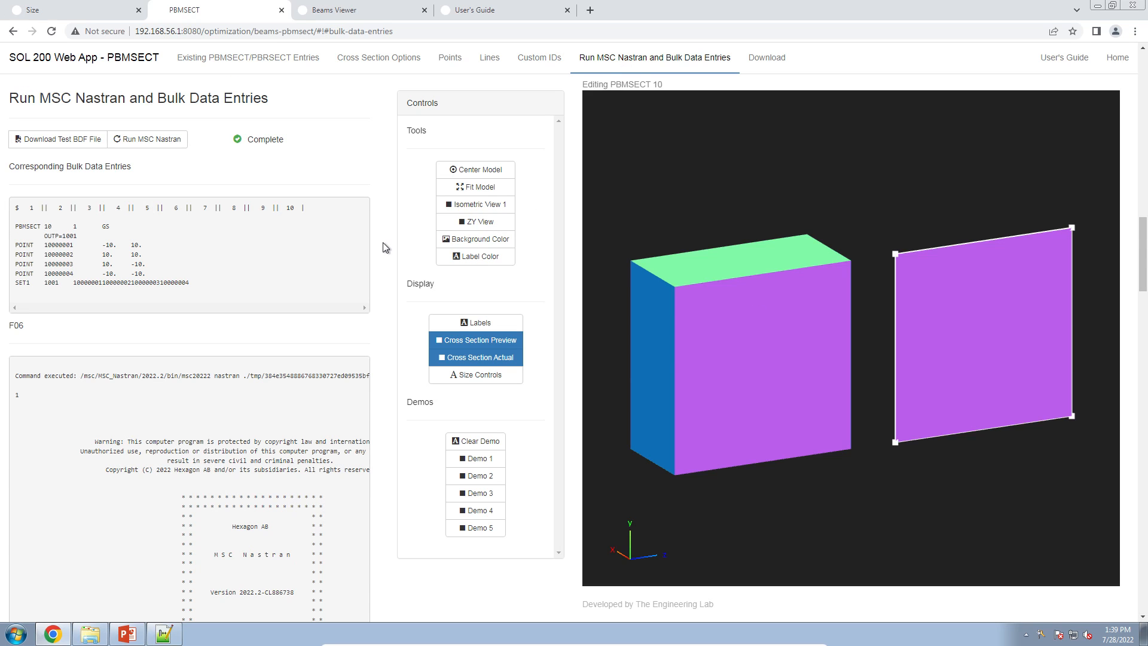
# - Create four points inside the square for an inner rectangle spanning Z -8 to -2 and Y -8 to 8
pyautogui.scroll(20, 366, 280)
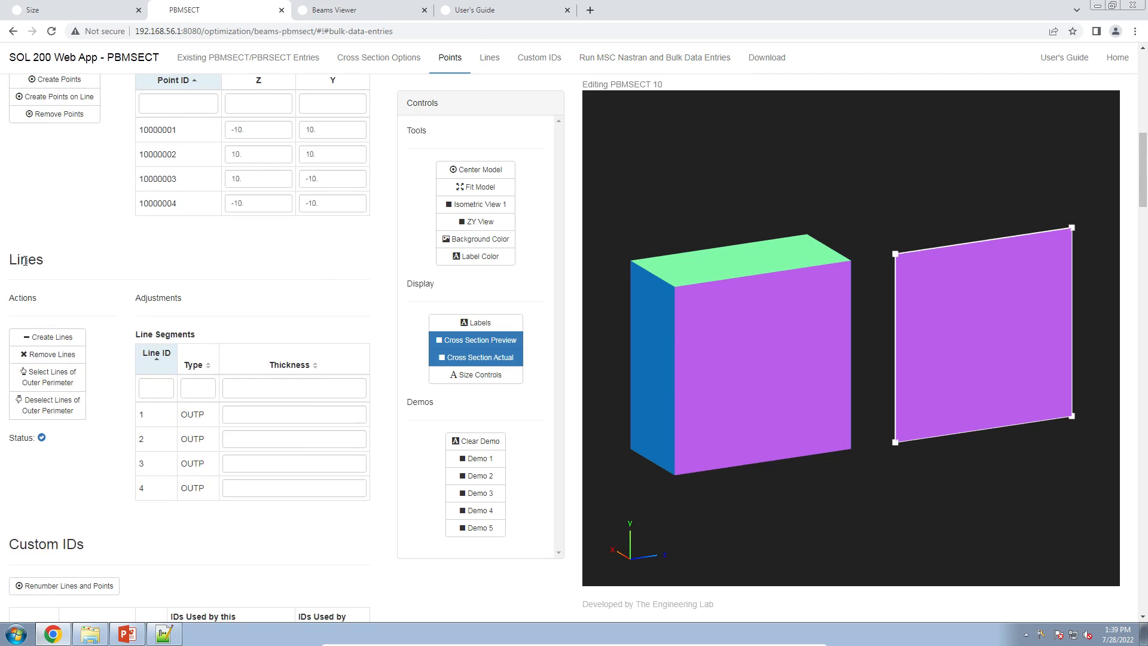
pyautogui.click(52, 198)
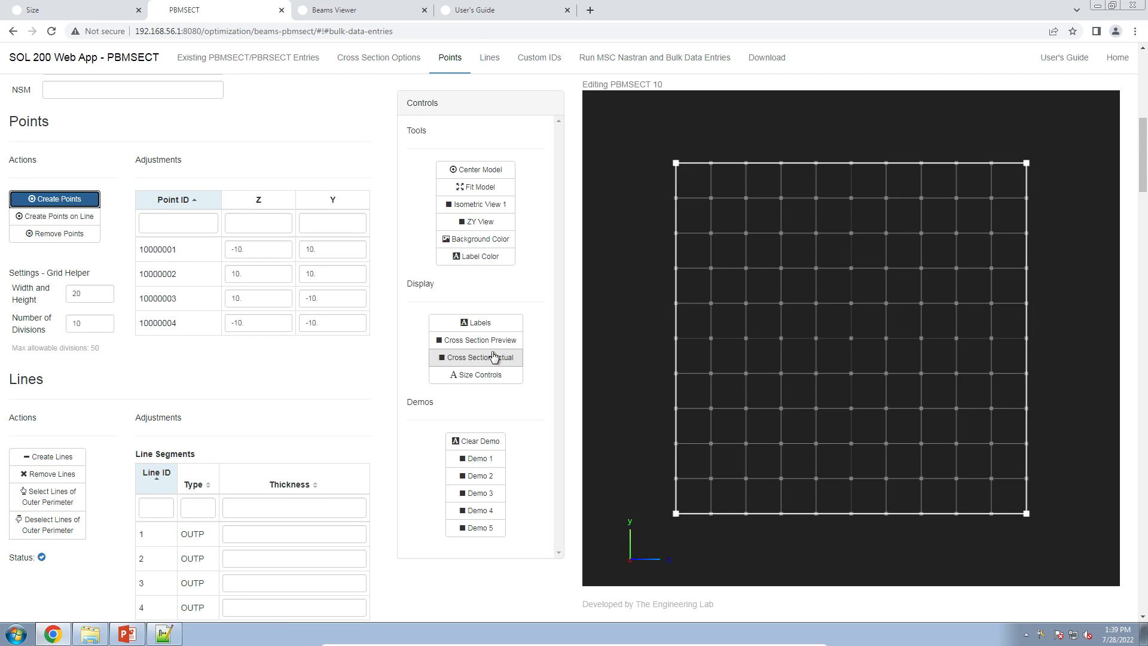
pyautogui.click(711, 198)
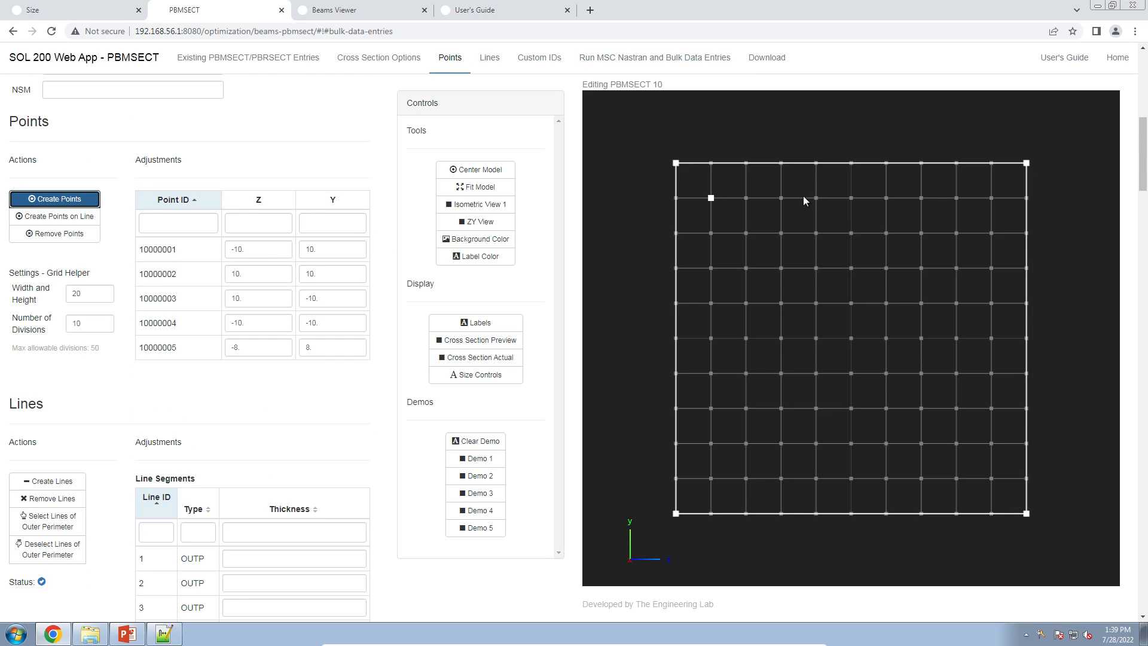
pyautogui.click(816, 198)
pyautogui.click(816, 478)
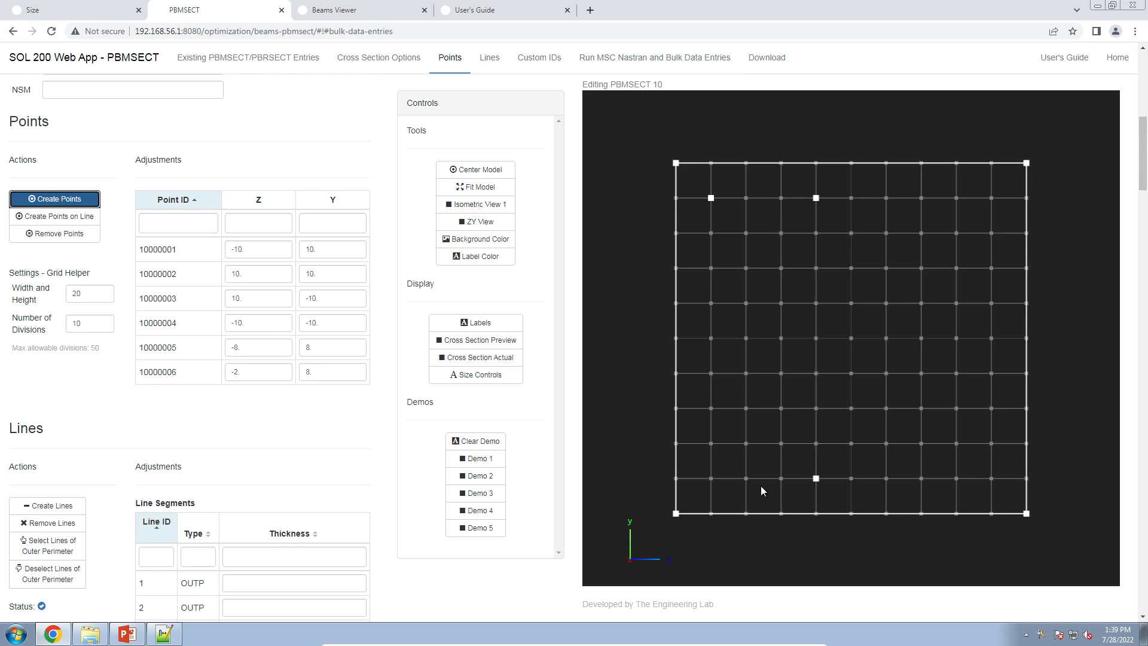
pyautogui.click(711, 478)
# - Create corner points for two more inner rectangles: Z 2 to 6 with Y 0 to 8, and Z 0 to 8 with Y -8 to -2
pyautogui.click(886, 198)
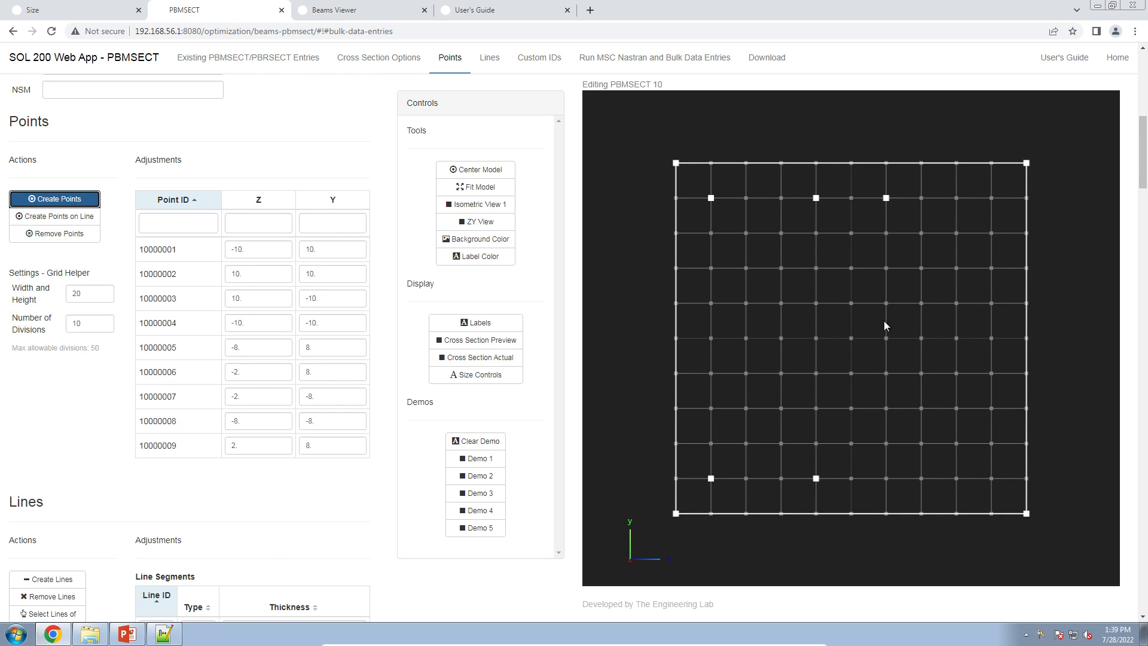
pyautogui.click(891, 338)
pyautogui.click(957, 336)
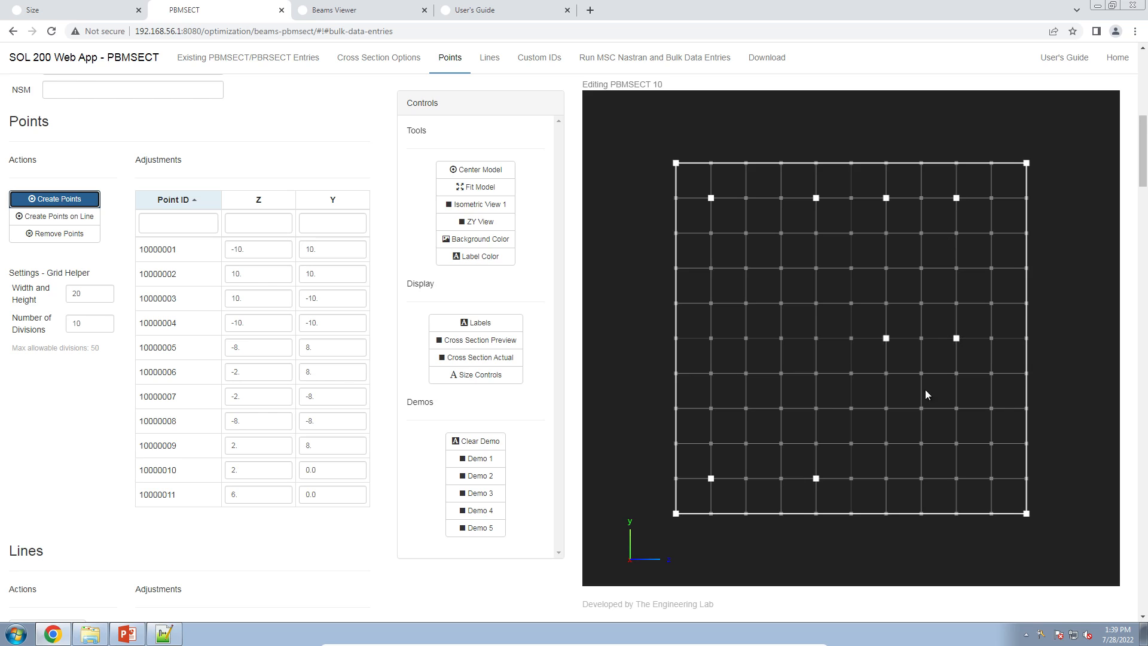
pyautogui.click(850, 369)
pyautogui.click(846, 476)
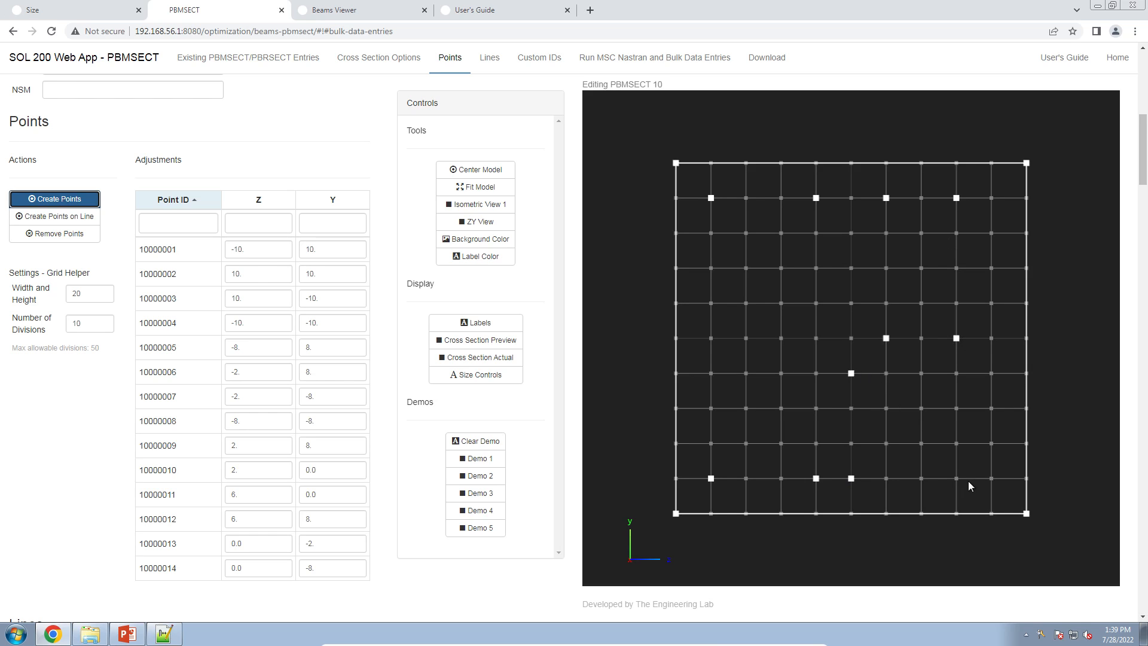
pyautogui.click(992, 376)
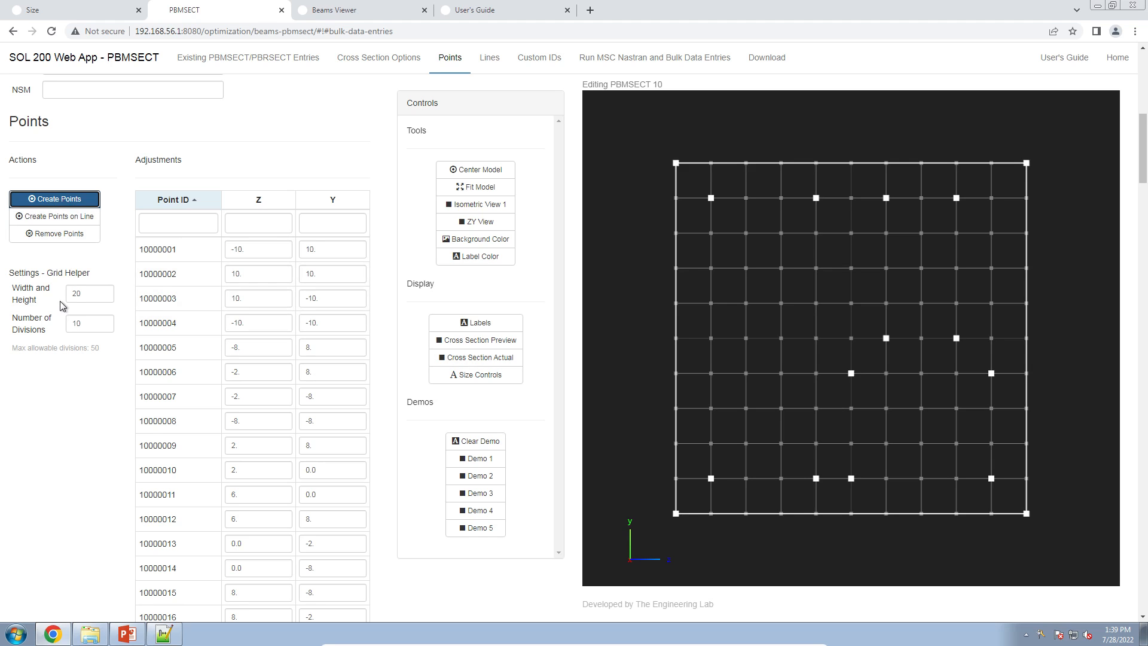
# - Create four lines joining the points of the tall inner rectangle spanning Z -8 to -2 into a closed loop
pyautogui.scroll(-6, 63, 305)
pyautogui.click(58, 392)
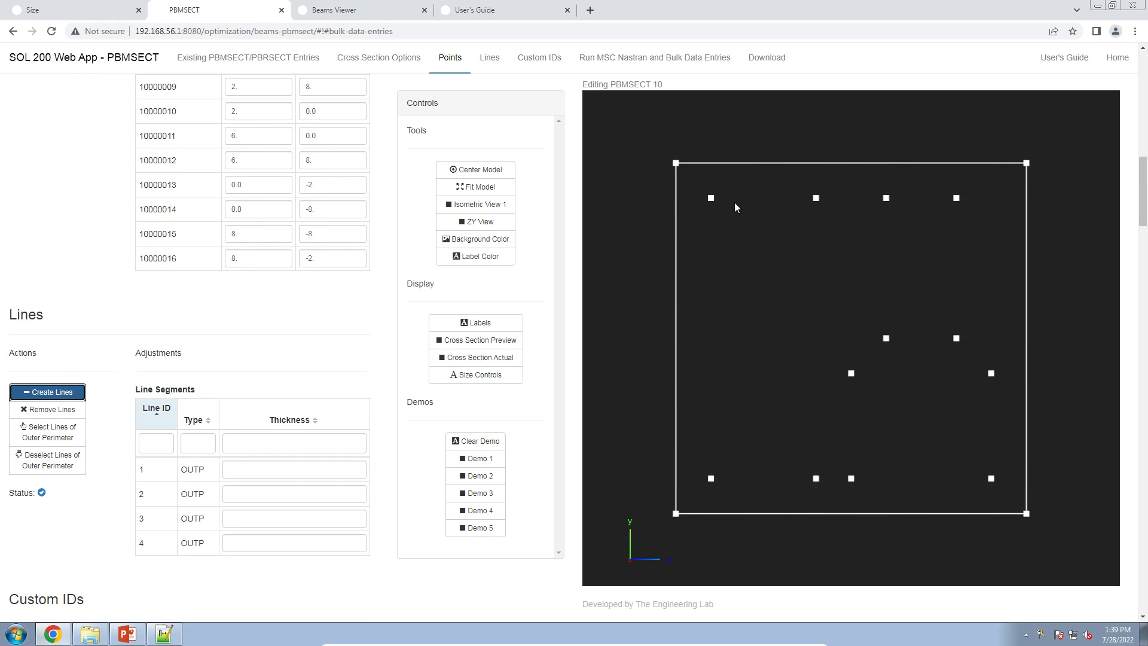
pyautogui.click(711, 199)
pyautogui.click(816, 198)
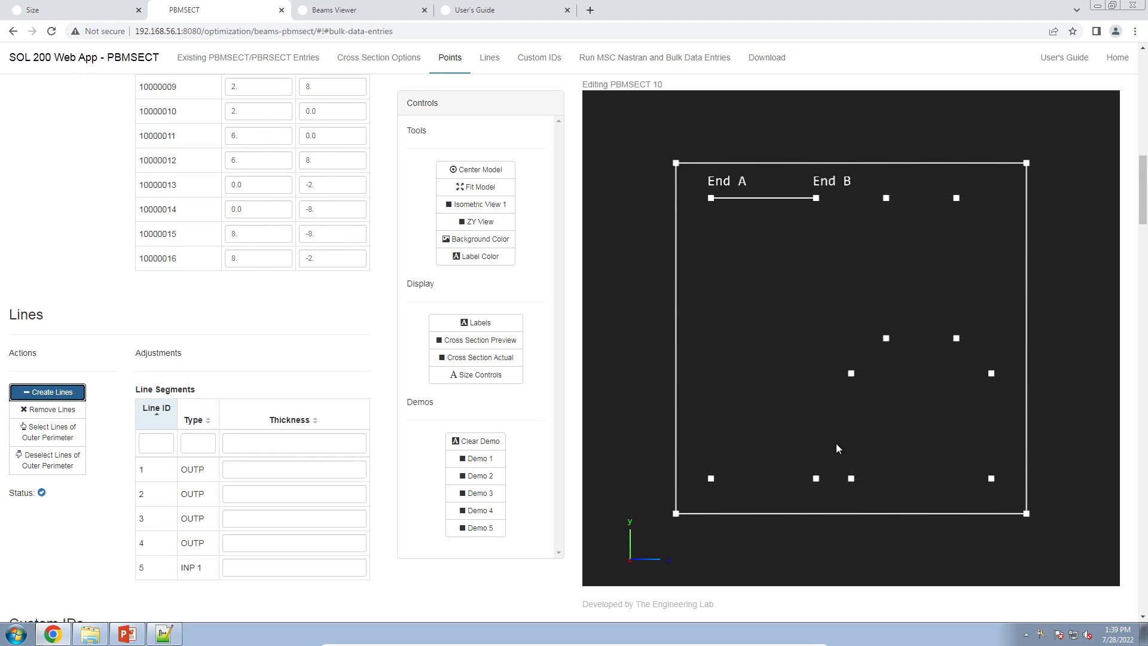
pyautogui.click(815, 200)
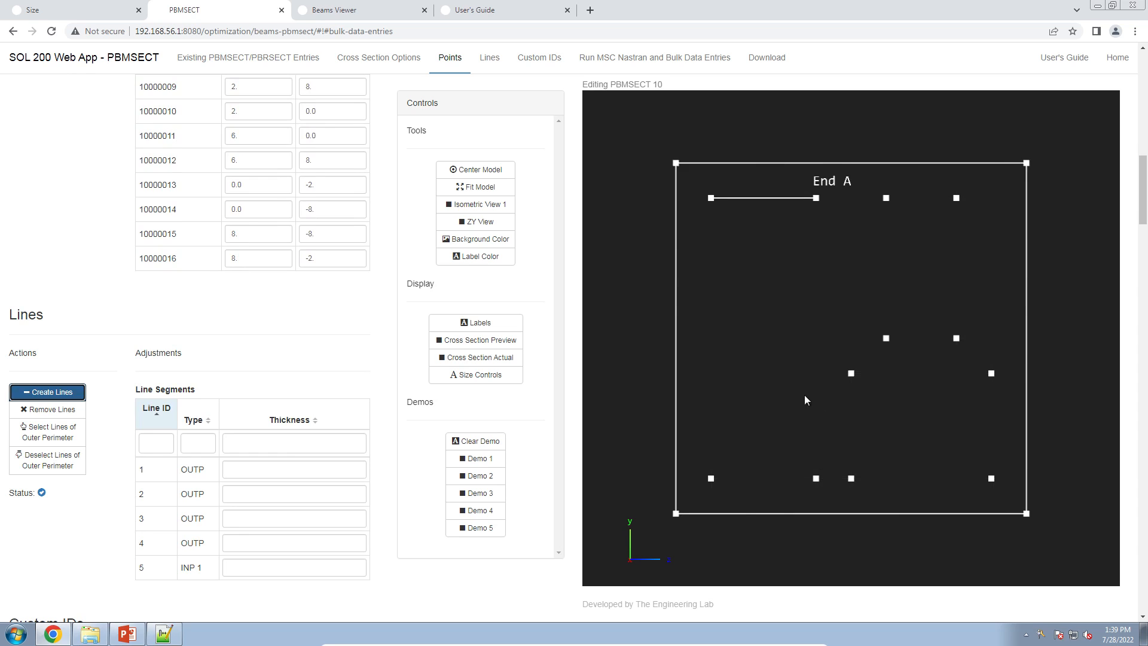
pyautogui.click(817, 478)
pyautogui.click(711, 478)
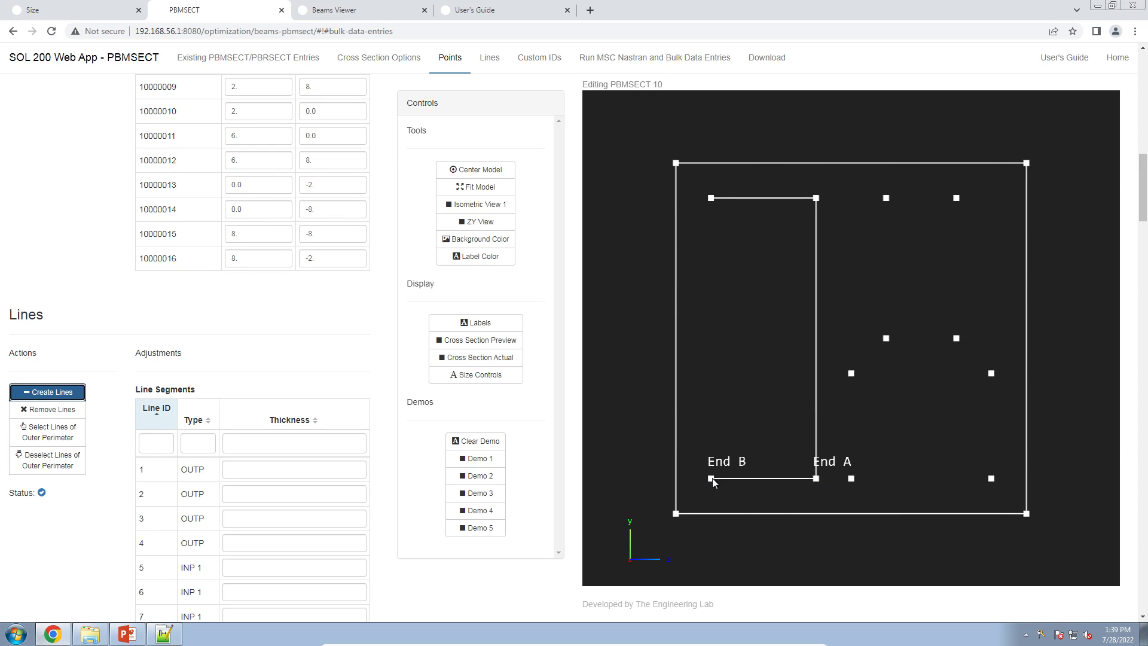
pyautogui.click(711, 478)
pyautogui.click(710, 198)
# - Create four lines closing the inner rectangle that spans Z 2 to 6 and Y 0 to 8
pyautogui.click(886, 199)
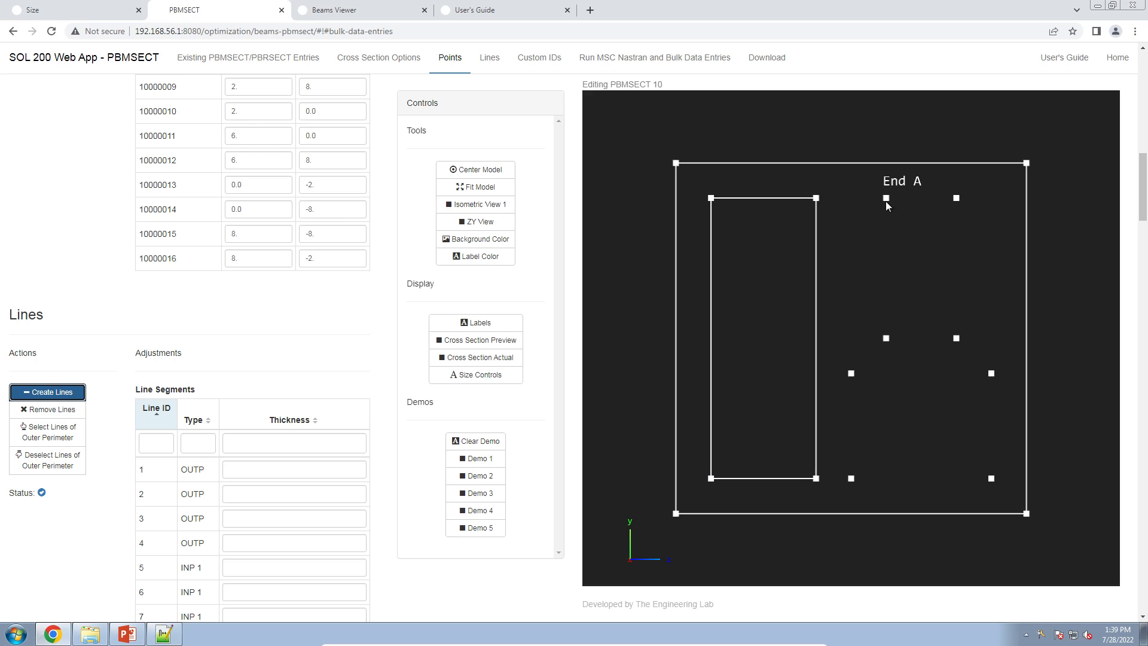
pyautogui.click(957, 199)
pyautogui.click(957, 338)
pyautogui.click(957, 338)
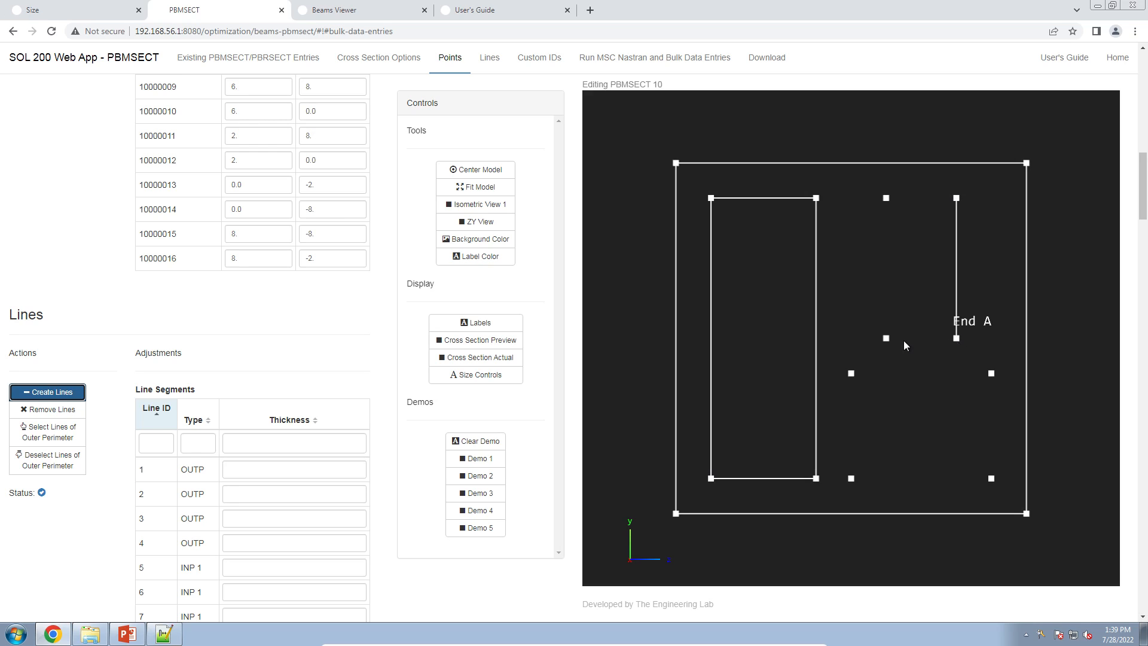
pyautogui.click(886, 338)
pyautogui.click(886, 339)
pyautogui.click(886, 199)
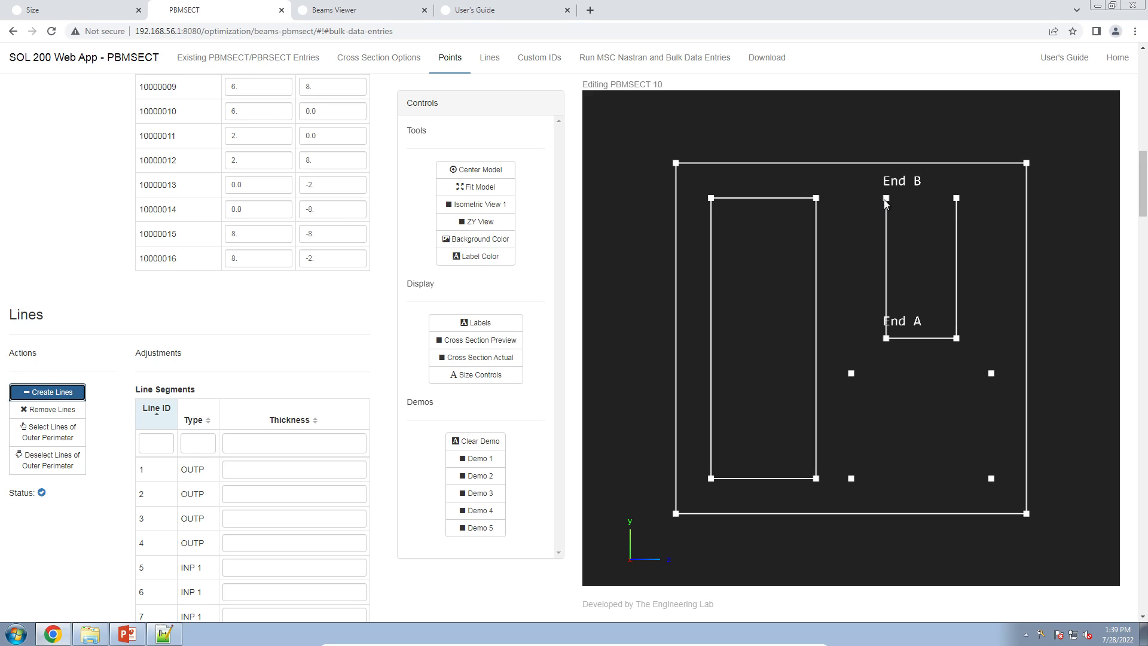
pyautogui.click(887, 199)
pyautogui.click(956, 198)
# - Create four lines closing the inner rectangle that spans Z 0 to 8 and Y -8 to -2
pyautogui.click(851, 374)
pyautogui.click(991, 373)
pyautogui.click(991, 373)
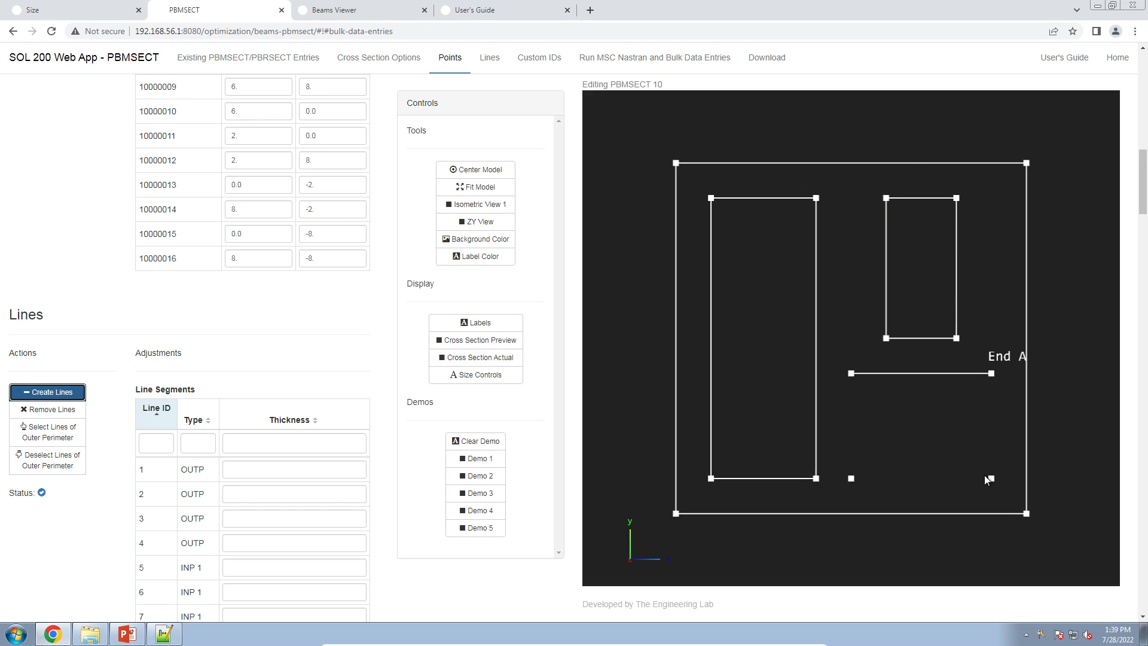
pyautogui.click(991, 478)
pyautogui.click(991, 479)
pyautogui.click(852, 478)
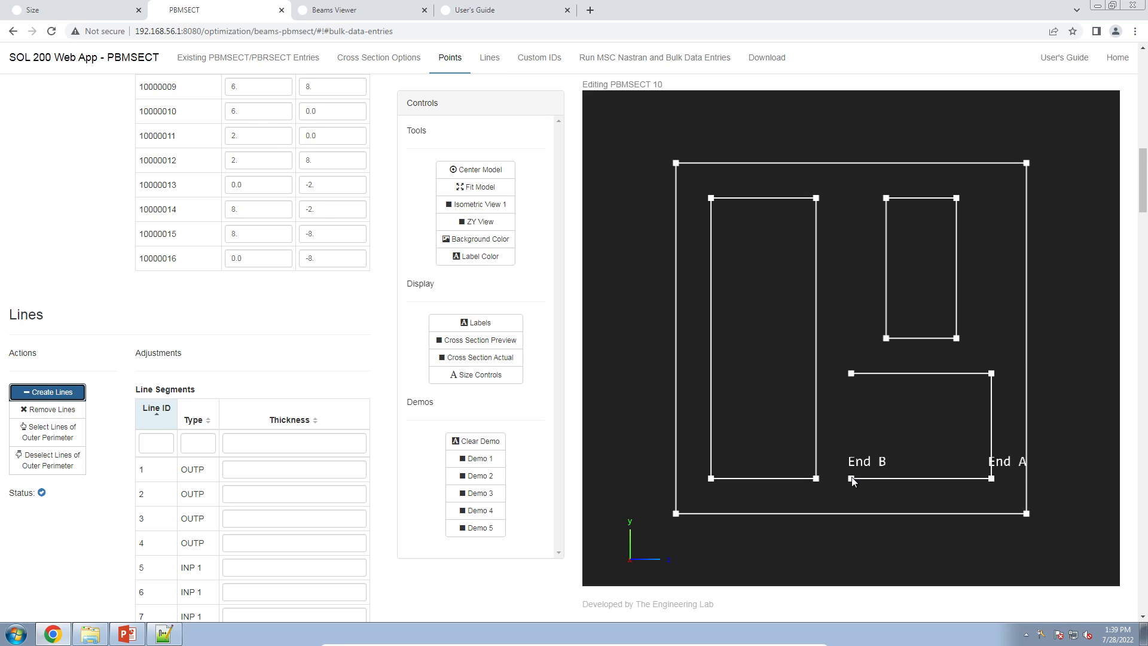
pyautogui.click(851, 478)
pyautogui.click(852, 374)
# - Run MSC Nastran on PBMSECT 10 with its outer square and three inner rectangles
pyautogui.click(362, 301)
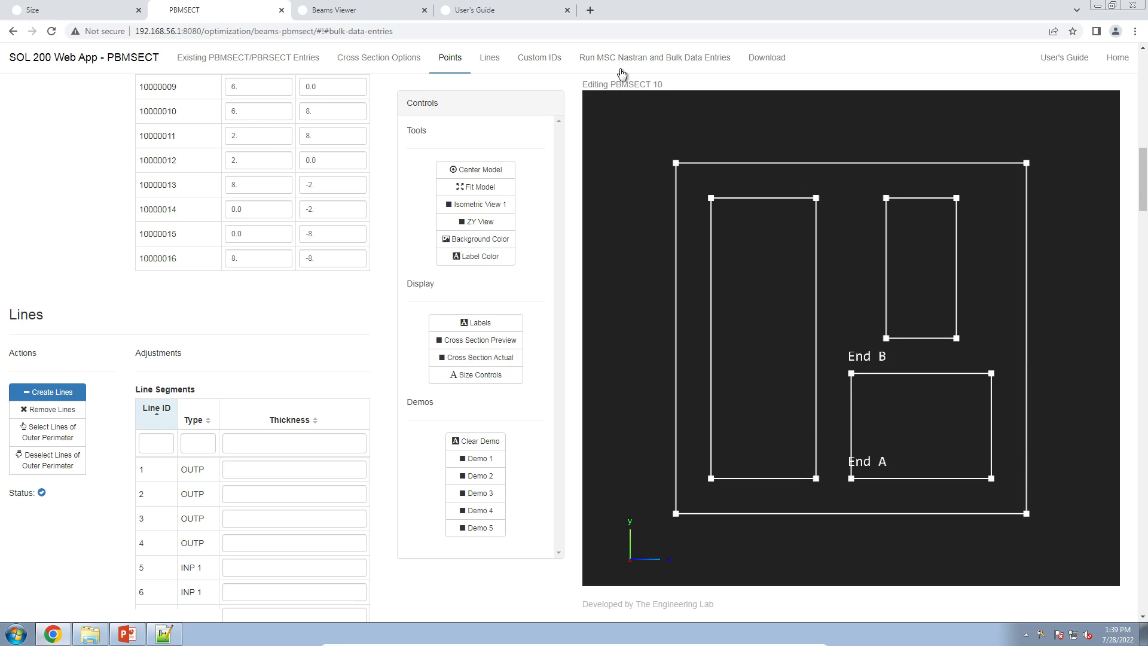
pyautogui.click(626, 64)
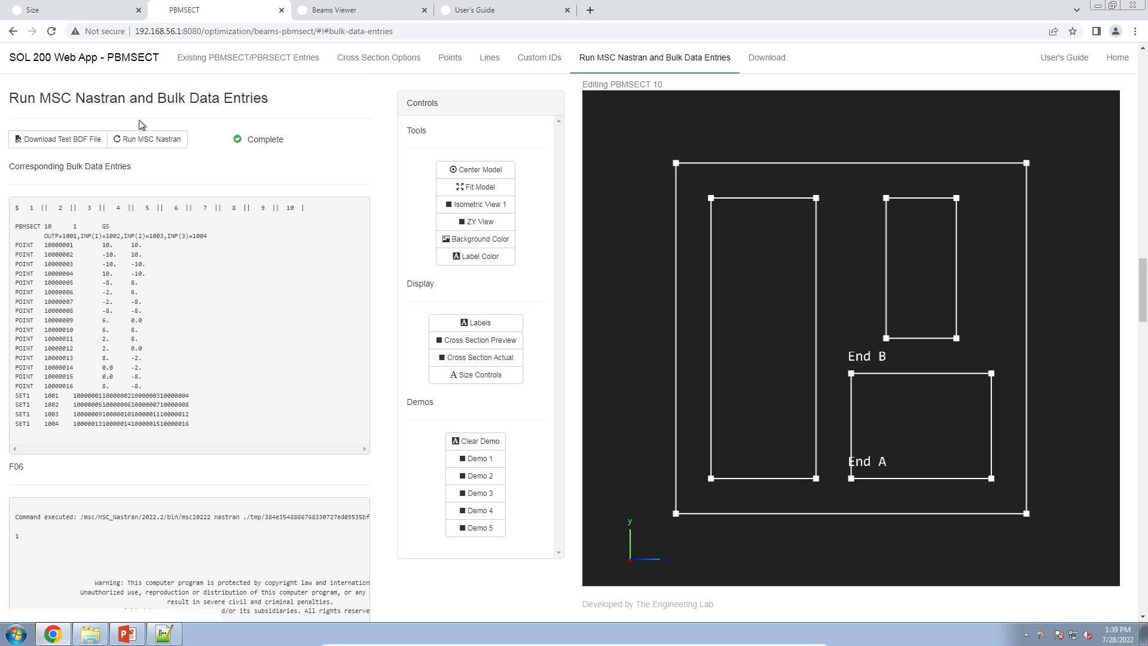
pyautogui.click(147, 139)
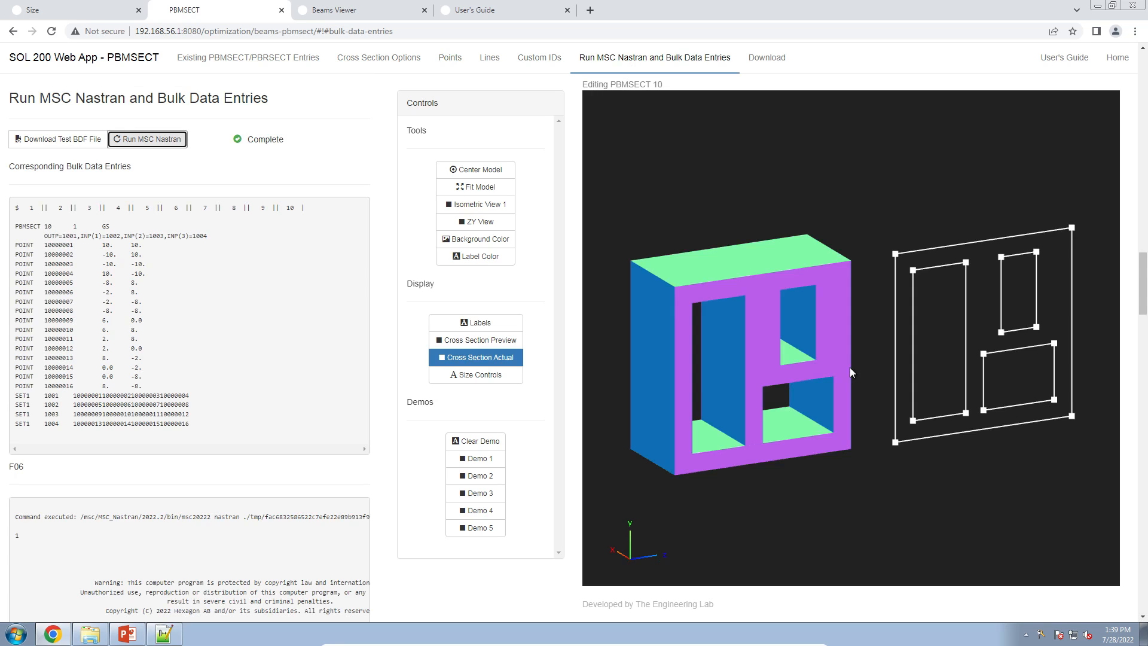
# - Show the sections in the ZY view and turn on the cross section preview
pyautogui.click(502, 222)
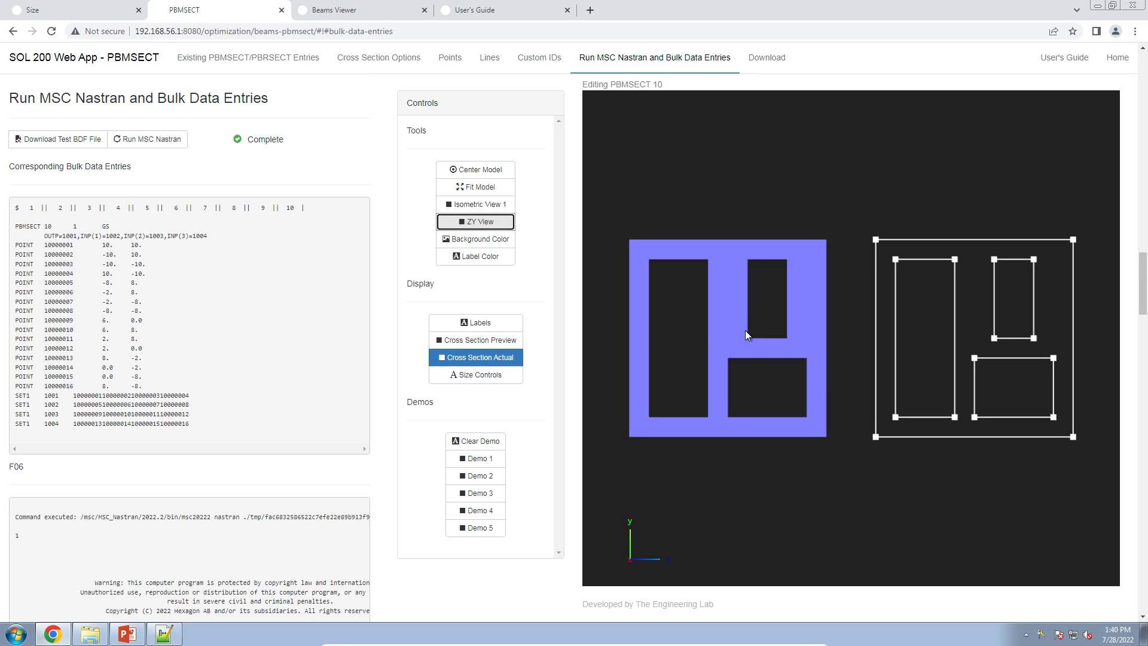
pyautogui.scroll(4, 953, 335)
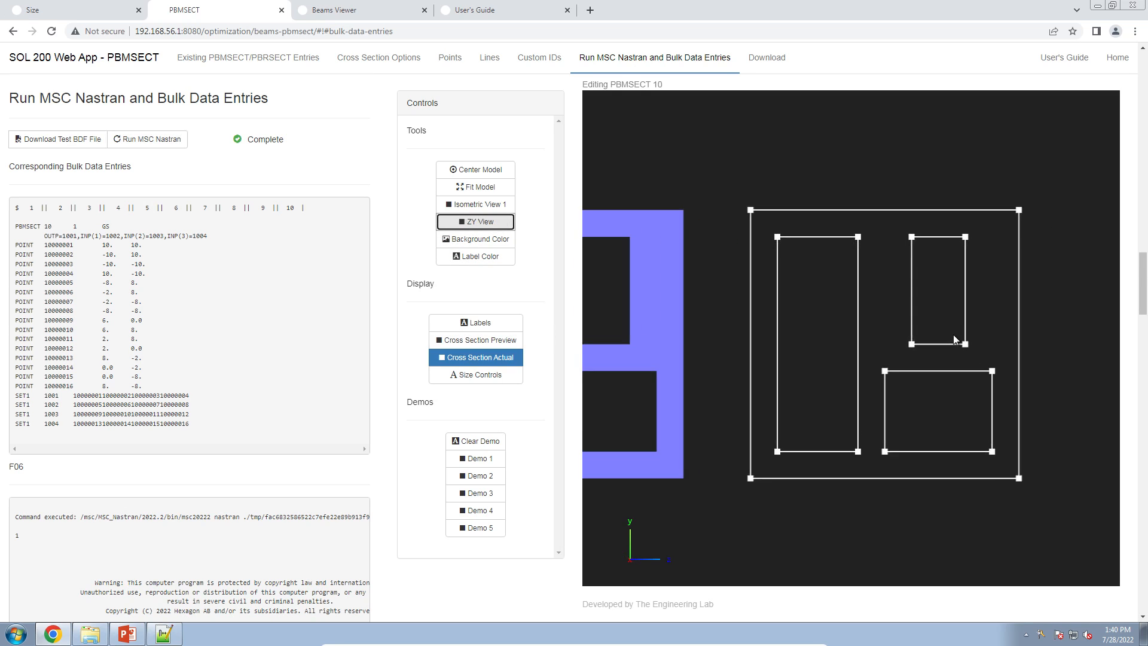
pyautogui.click(481, 339)
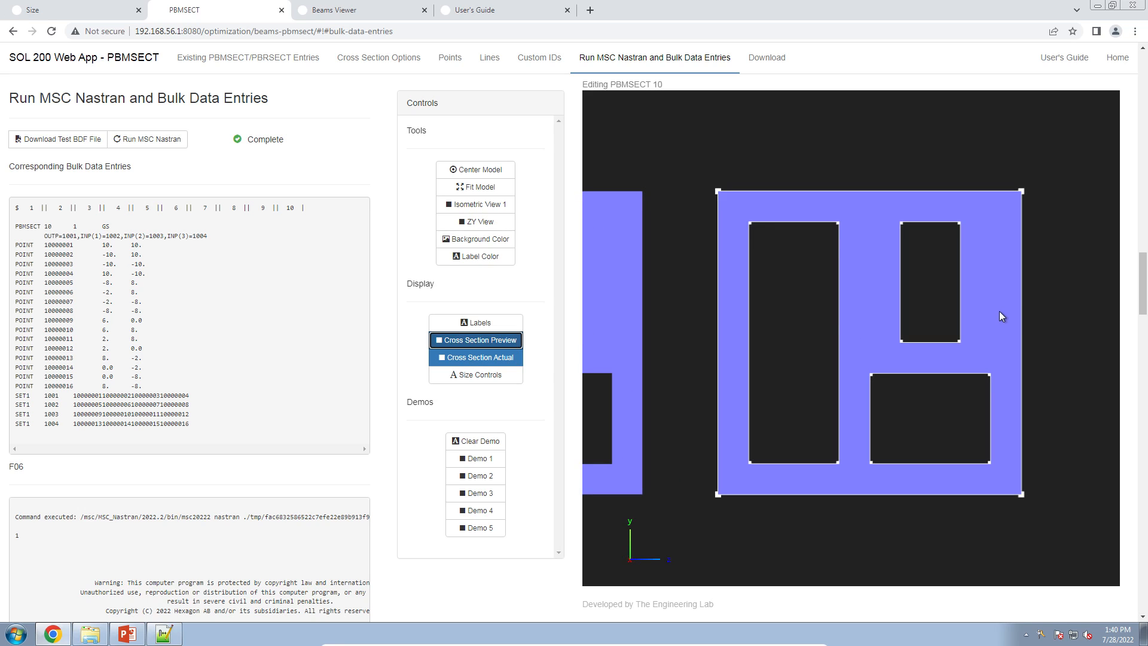
# - Compare the three cutouts of the actual section with the preview, and return to Isometric View 1
pyautogui.scroll(-3, 808, 360)
pyautogui.moveTo(785, 344); pyautogui.dragTo(915, 339)
pyautogui.scroll(2, 888, 351)
pyautogui.scroll(3, 889, 348)
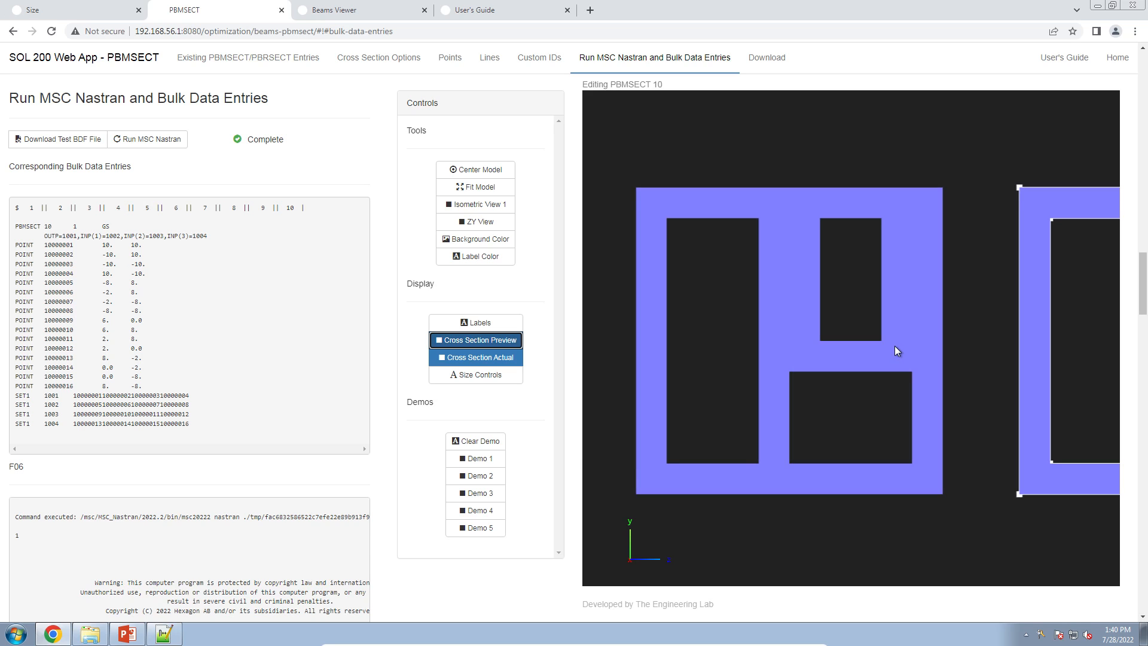
pyautogui.scroll(-2, 894, 347)
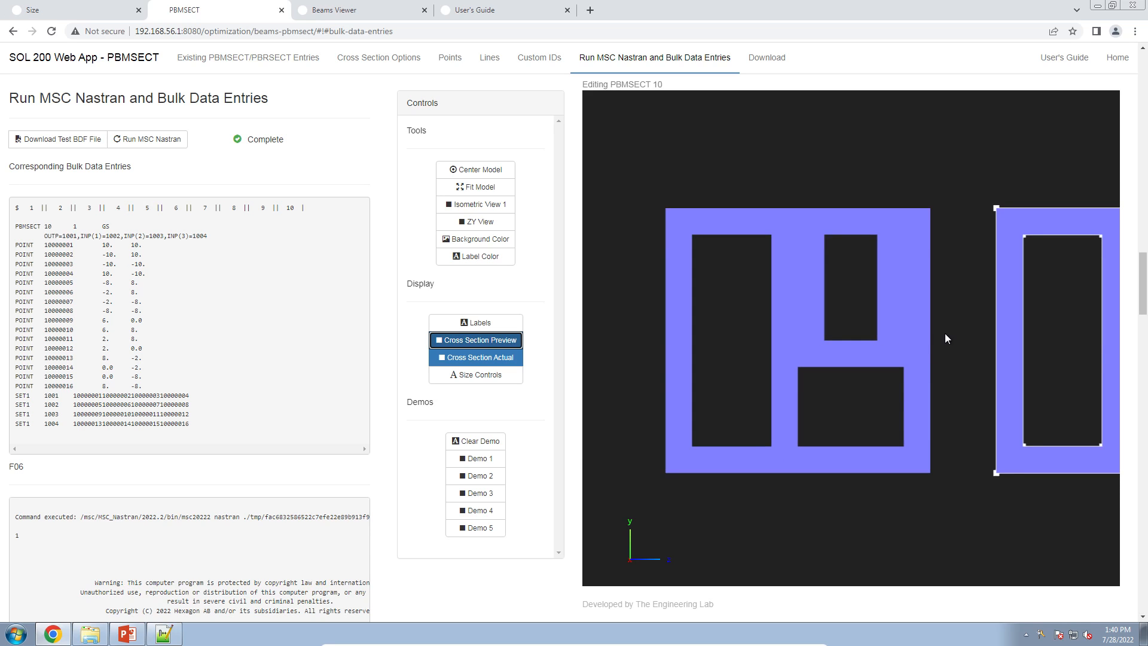
pyautogui.scroll(-3, 944, 335)
pyautogui.moveTo(945, 333); pyautogui.dragTo(874, 324)
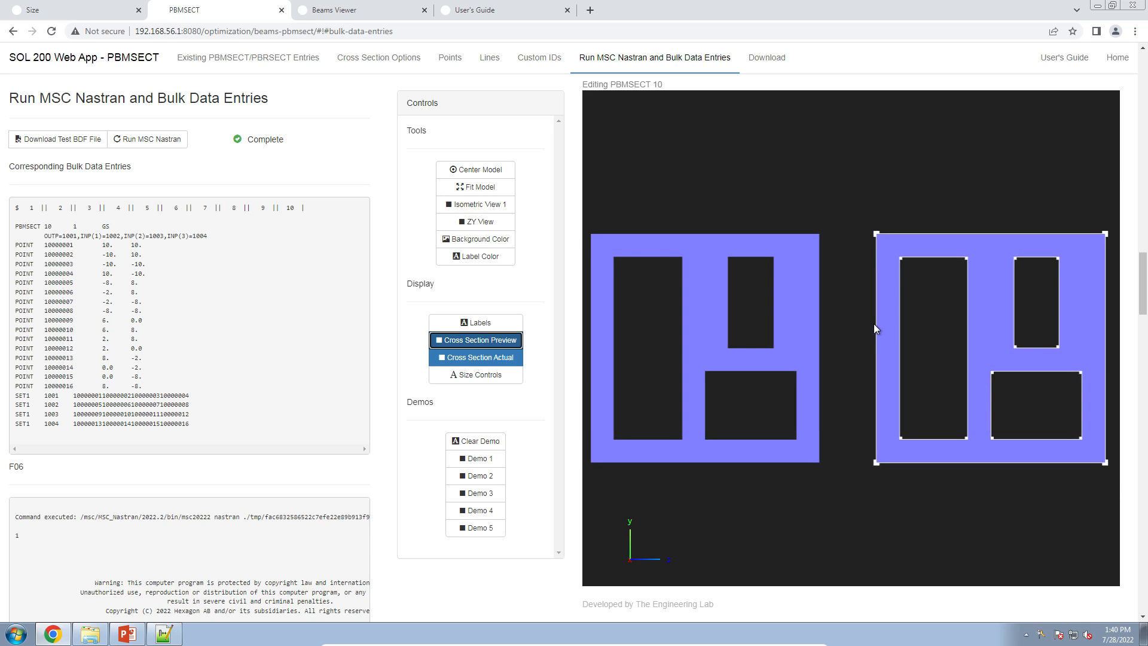
pyautogui.scroll(-1, 874, 324)
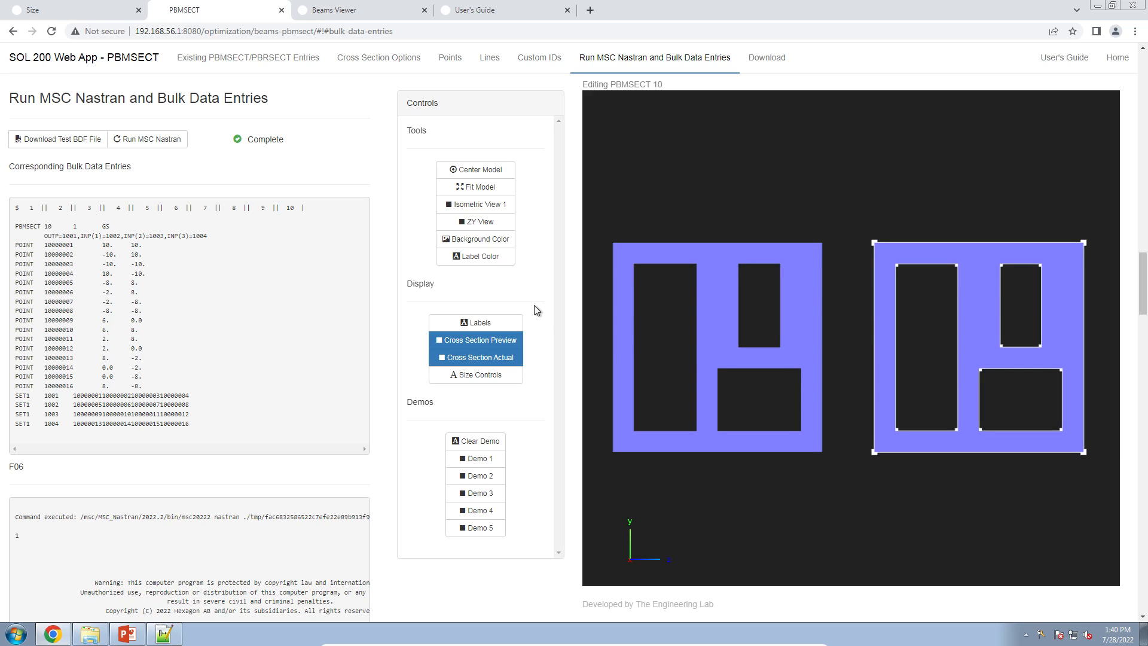
pyautogui.click(504, 221)
pyautogui.click(502, 205)
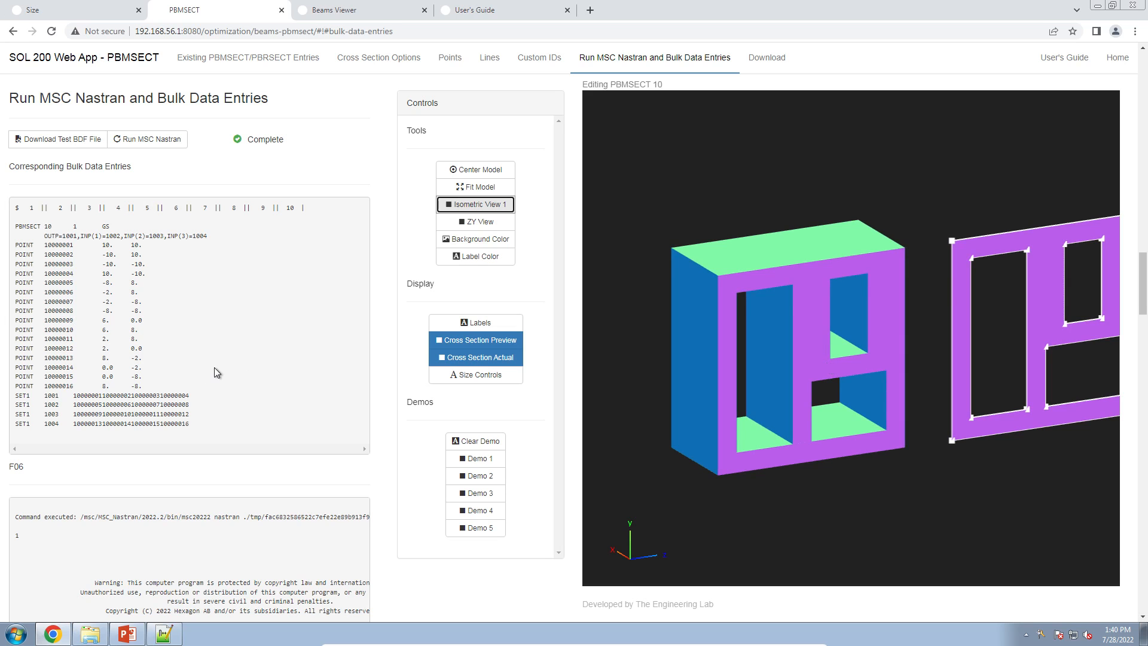
# - Find the PBEAM entry for property 10 in the F06 output and highlight its lines
pyautogui.scroll(-15, 215, 398)
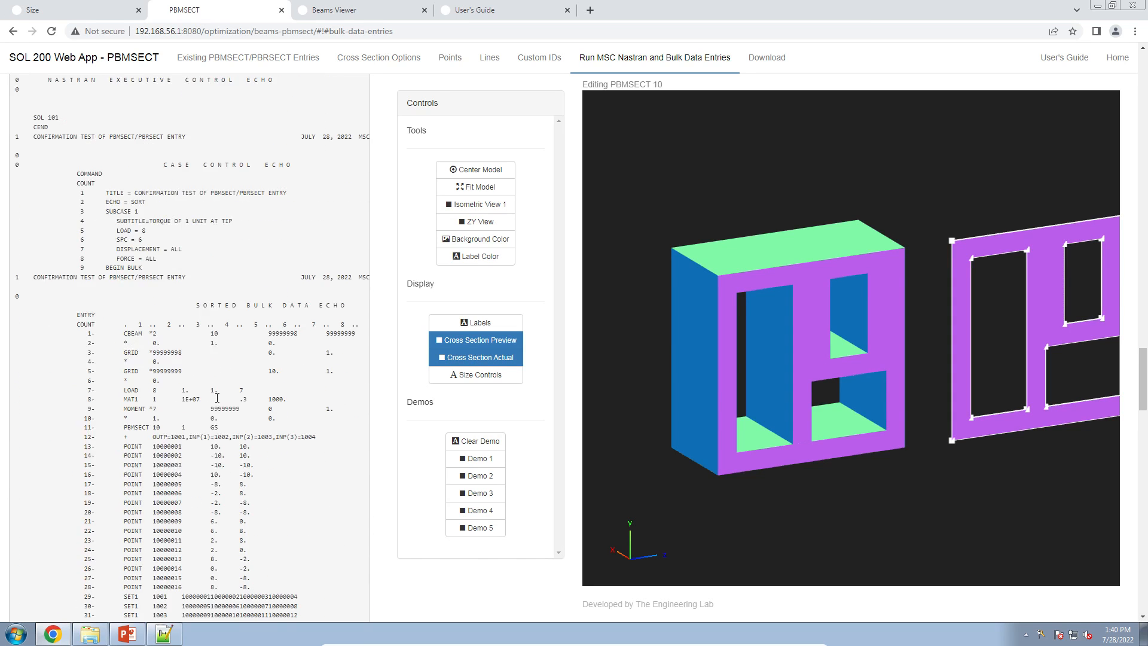
pyautogui.scroll(-15, 218, 398)
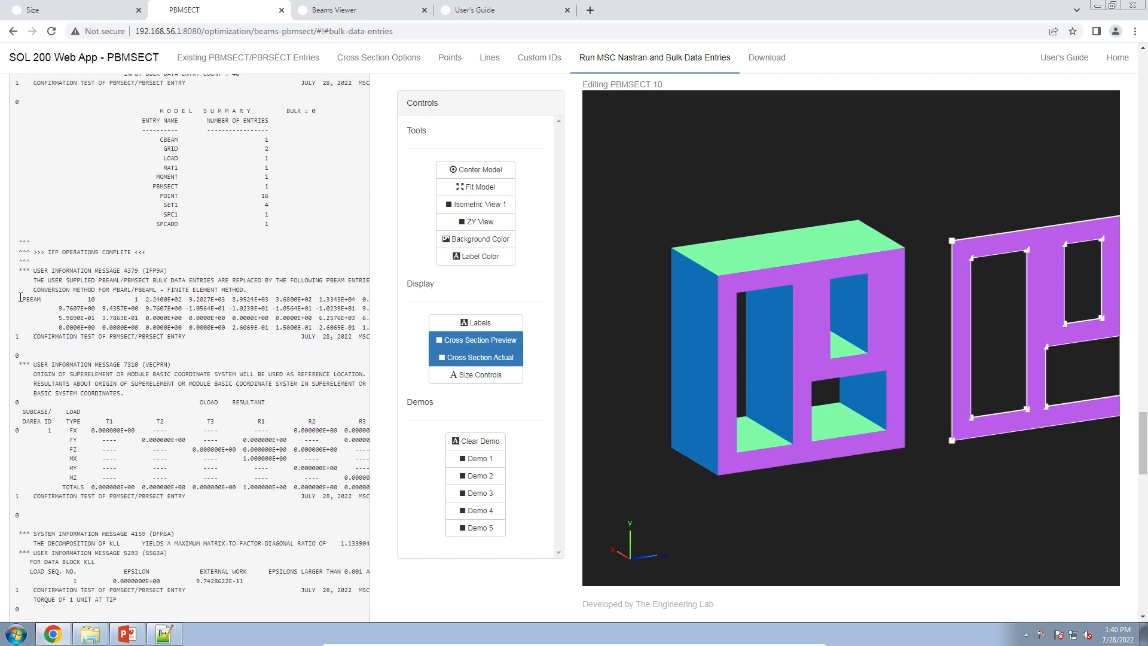
pyautogui.moveTo(20, 297); pyautogui.dragTo(230, 336)
pyautogui.click(180, 319)
# - Compare the PBMSECT 10 bulk data with the equivalent PBEAM values in the F06 output, highlighting both sets of lines
pyautogui.scroll(15, 369, 364)
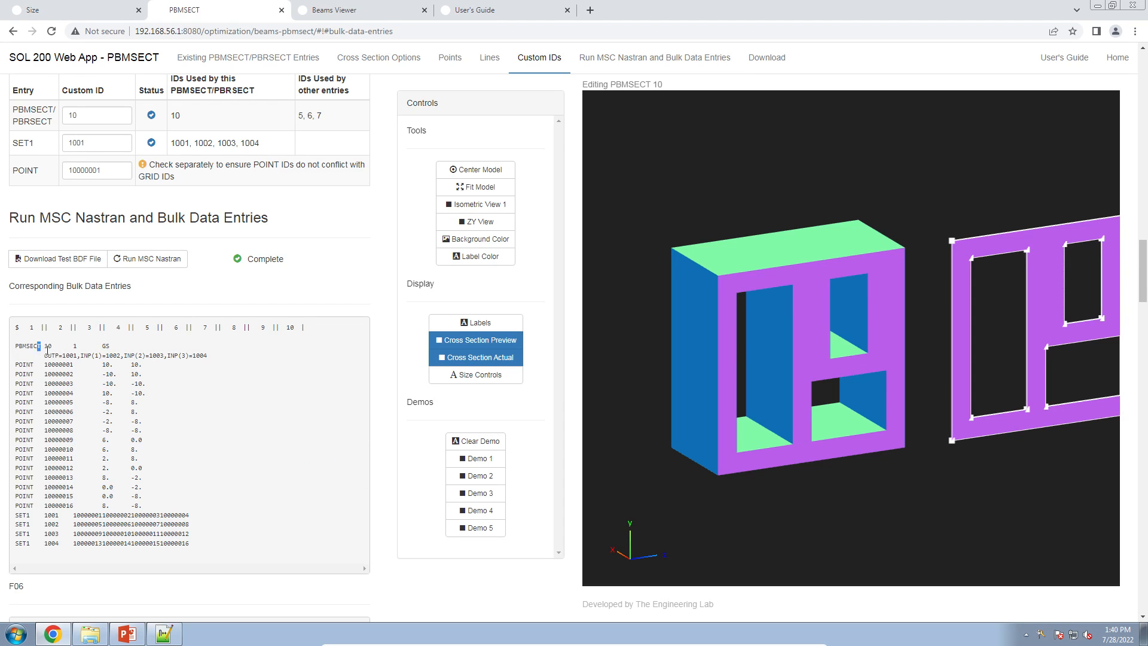
pyautogui.moveTo(47, 350); pyautogui.dragTo(179, 544)
pyautogui.click(385, 535)
pyautogui.scroll(-10, 385, 531)
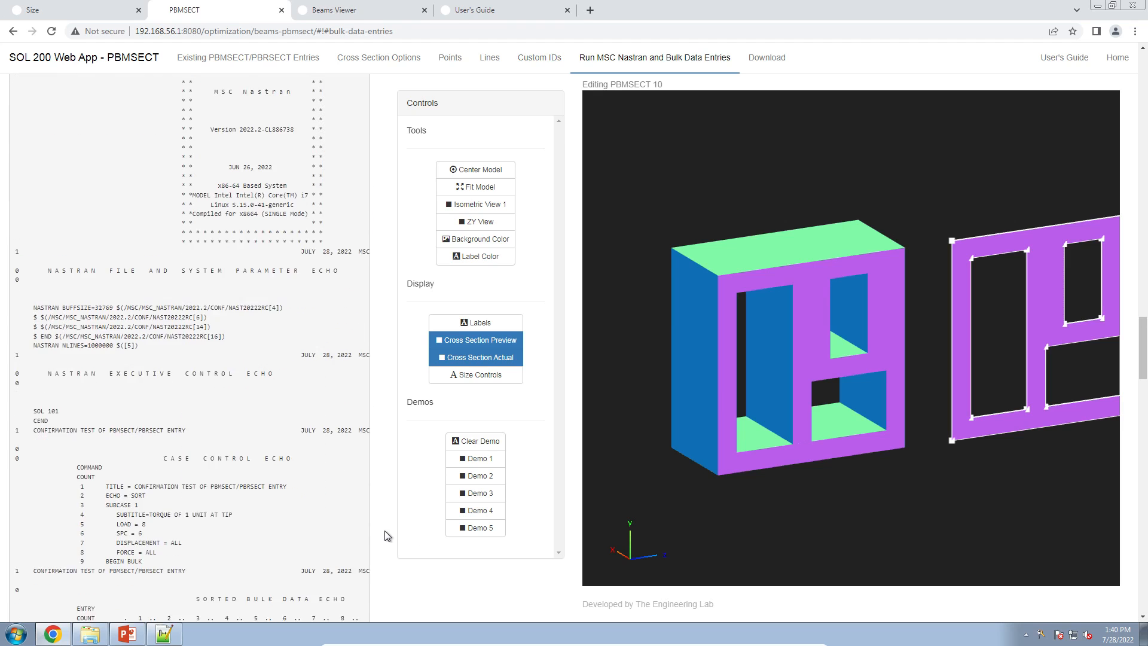
pyautogui.scroll(-10, 385, 530)
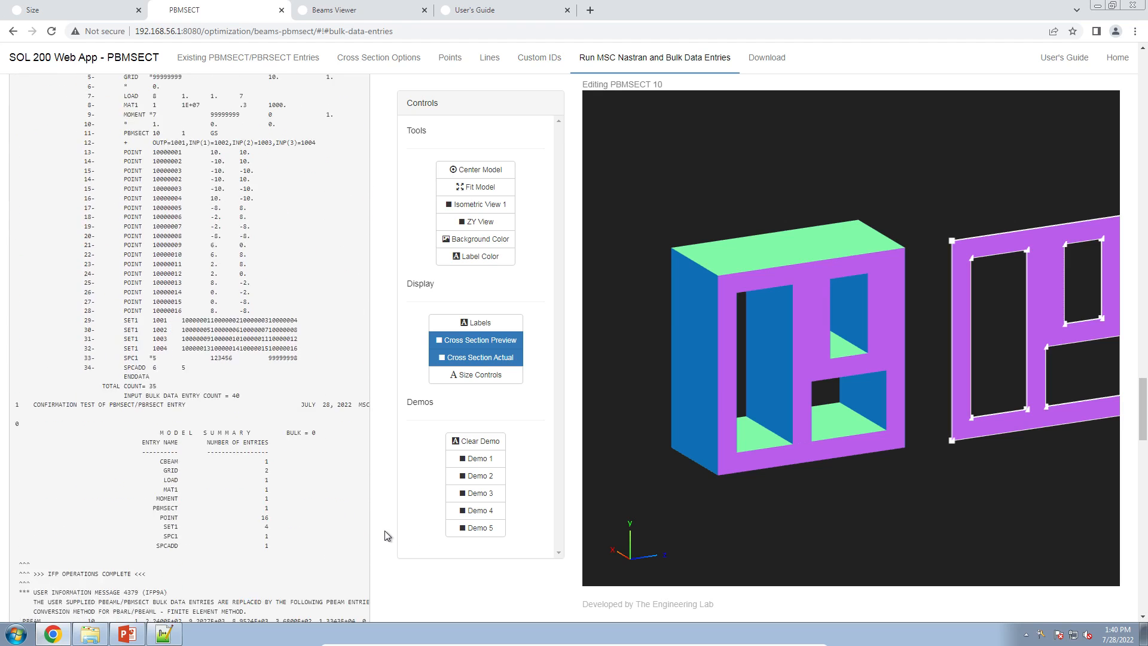
pyautogui.scroll(-3, 385, 529)
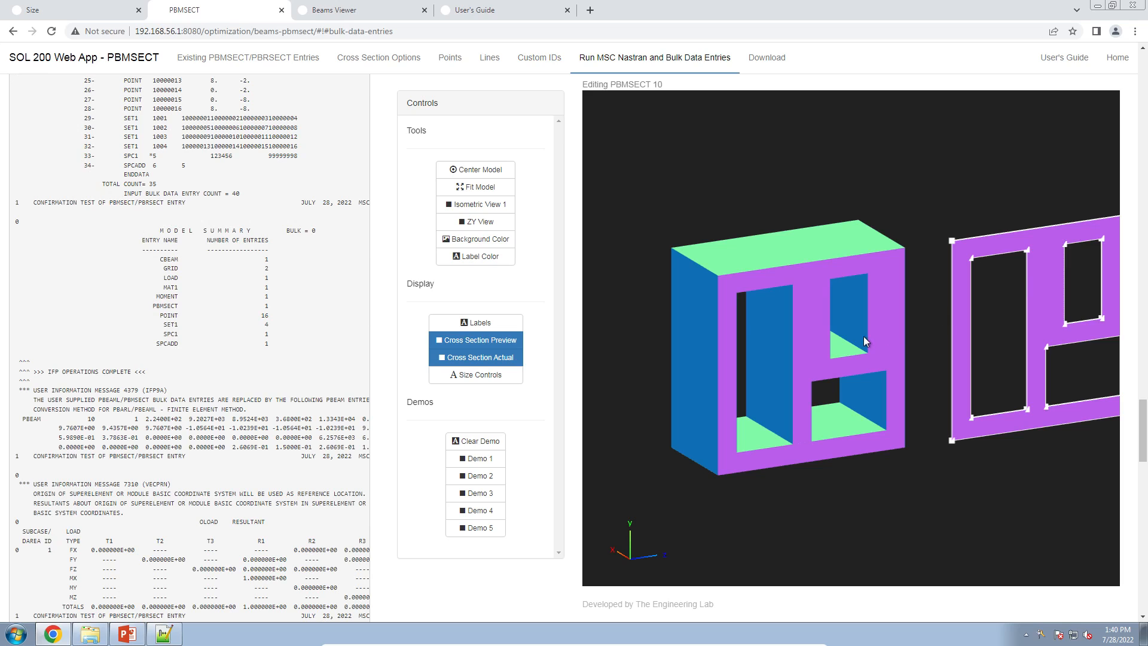
pyautogui.moveTo(147, 422); pyautogui.dragTo(270, 454)
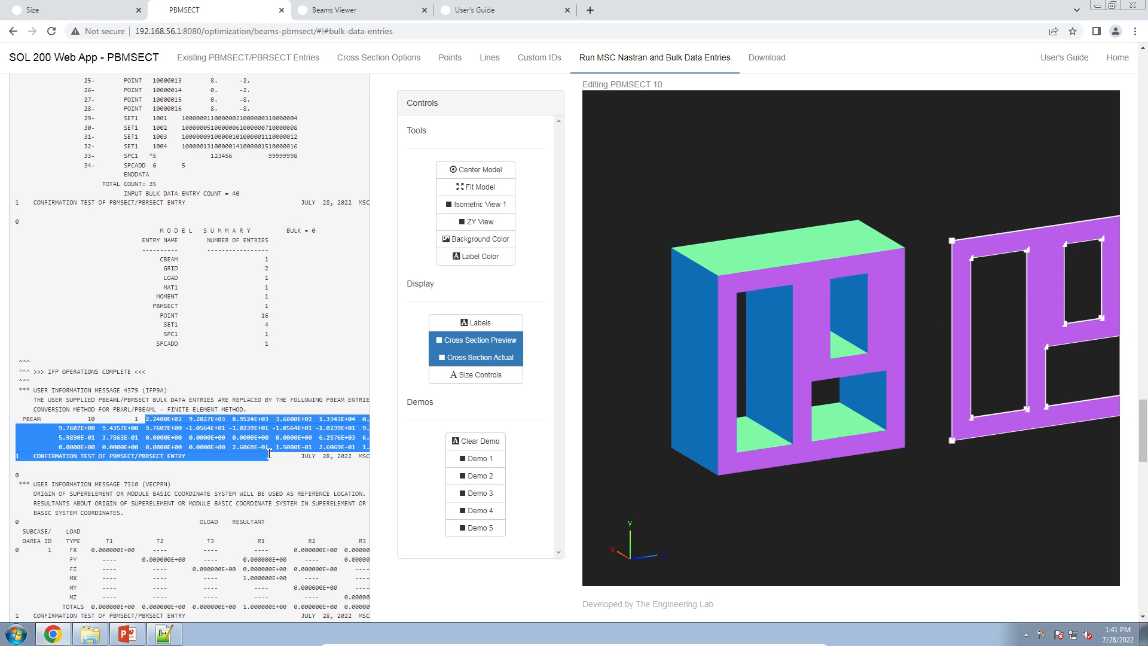
# - Switch to the PowerPoint presentation on examples of arbitrary beam cross sections
pyautogui.click(127, 634)
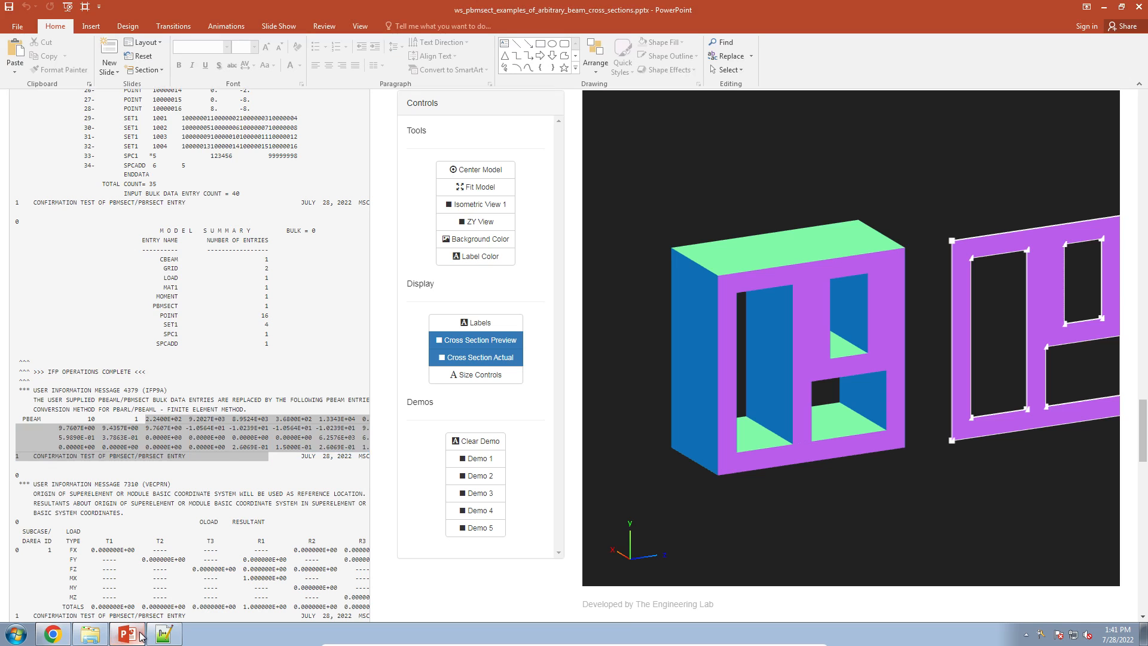